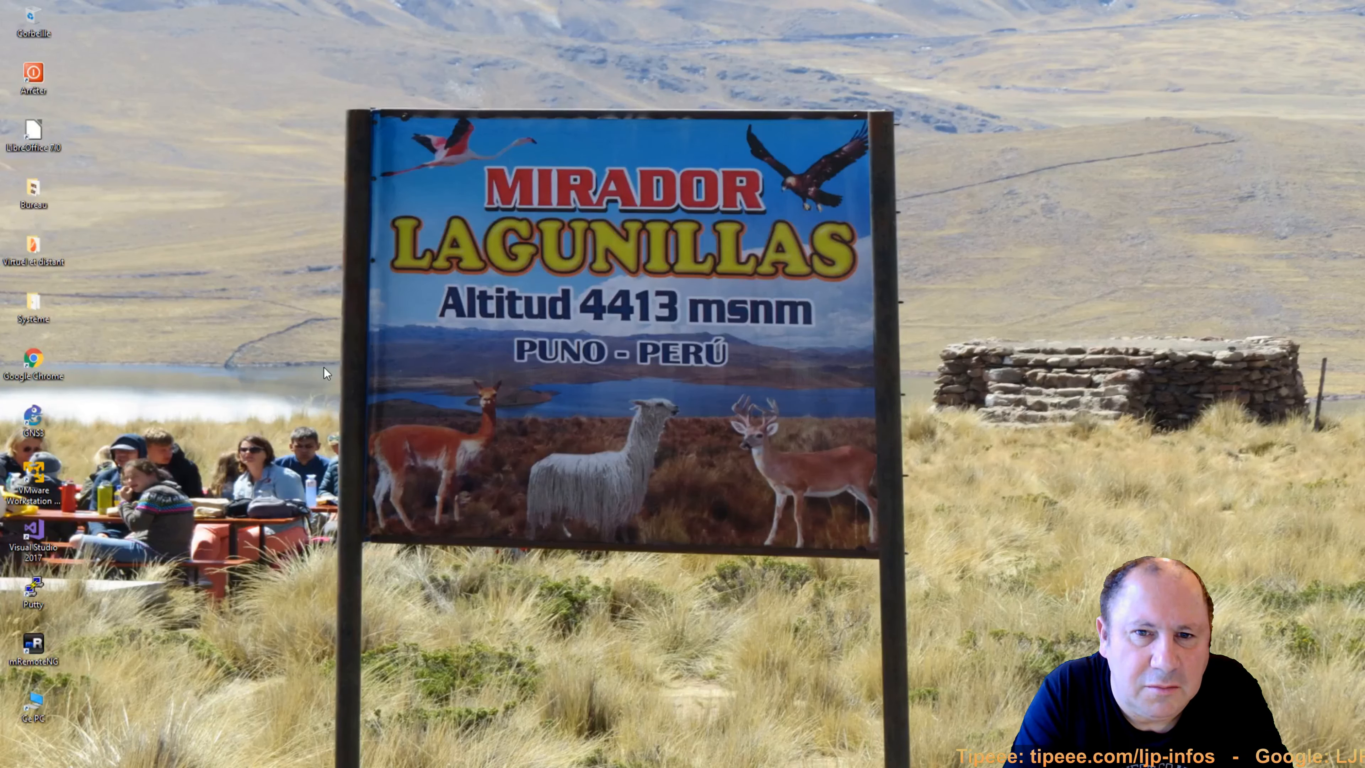
# Launch Google Chrome from its desktop shortcut.
pyautogui.doubleClick(35, 363)
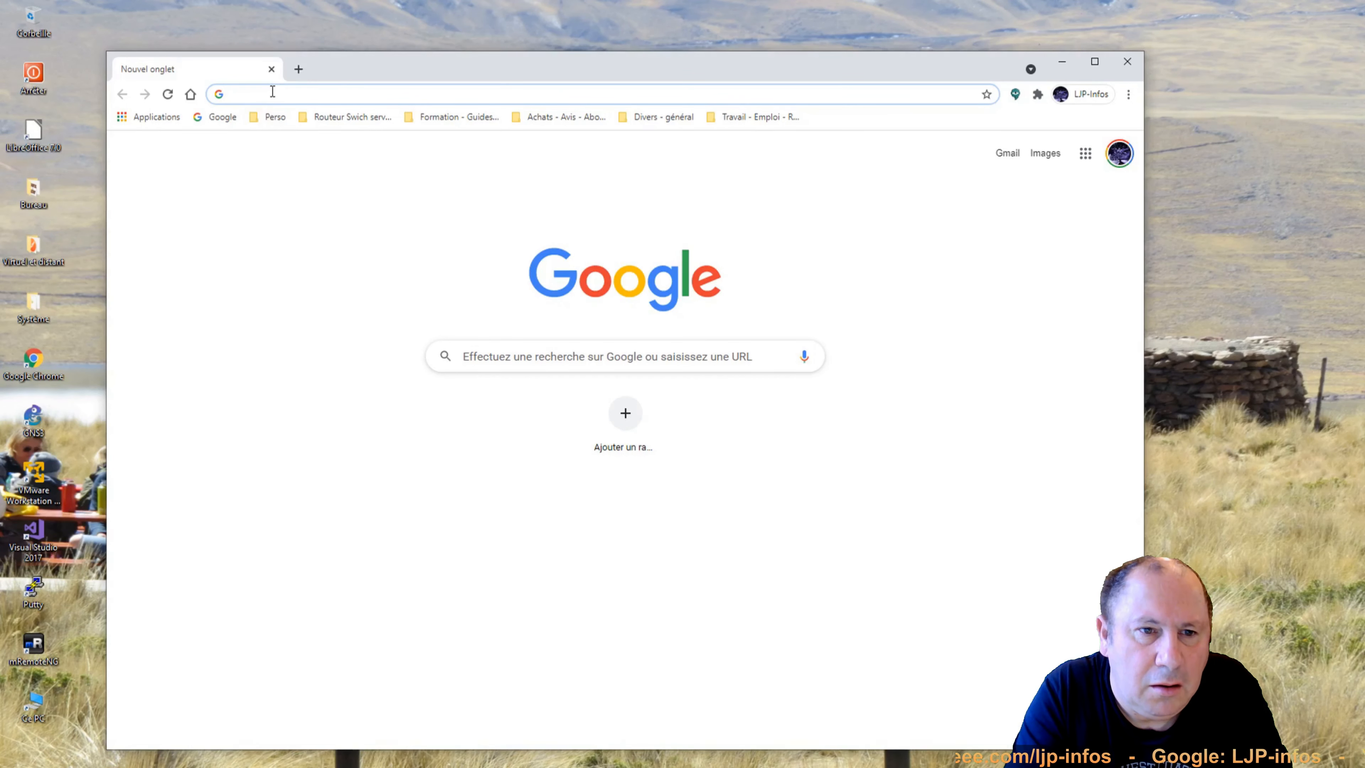
# Go to eve-ng.net and scroll down its home page.
pyautogui.click(272, 91)
pyautogui.write('e')
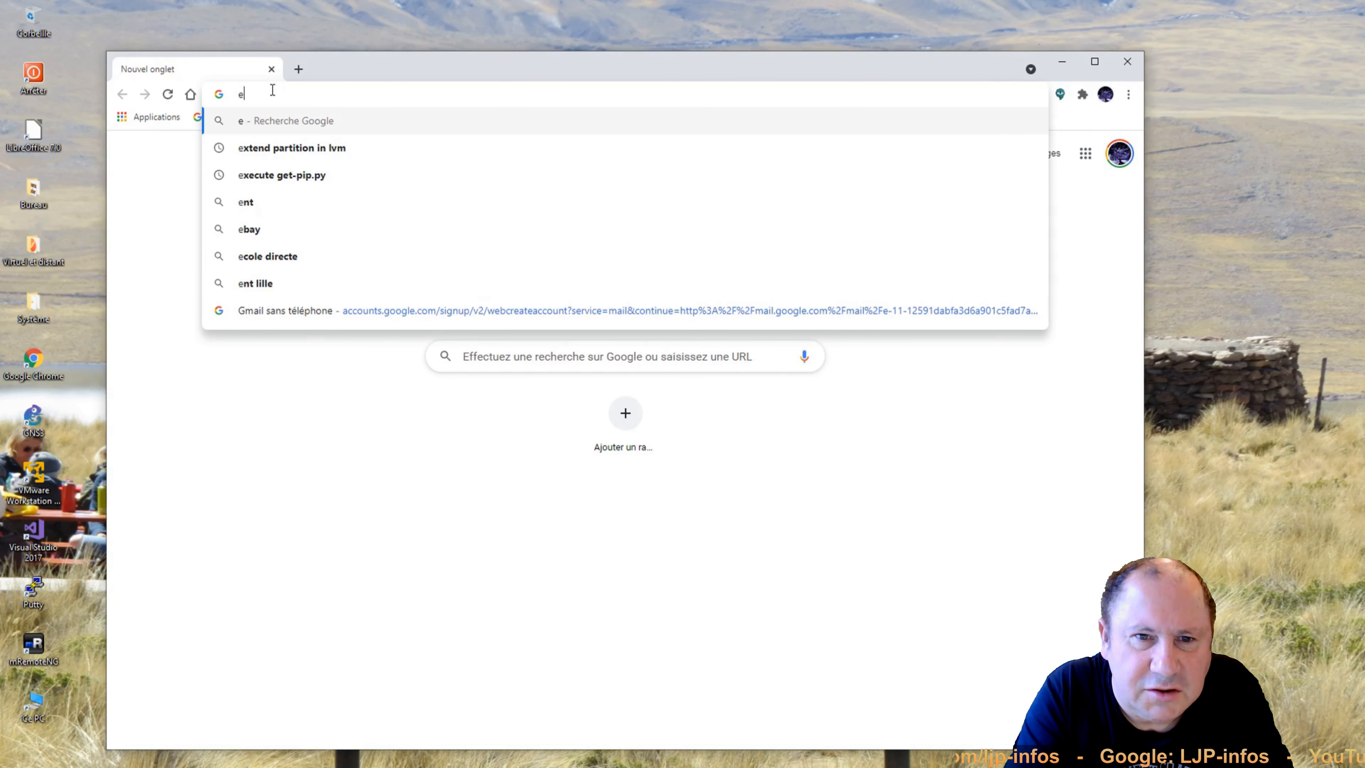
pyautogui.write('ve-ng')
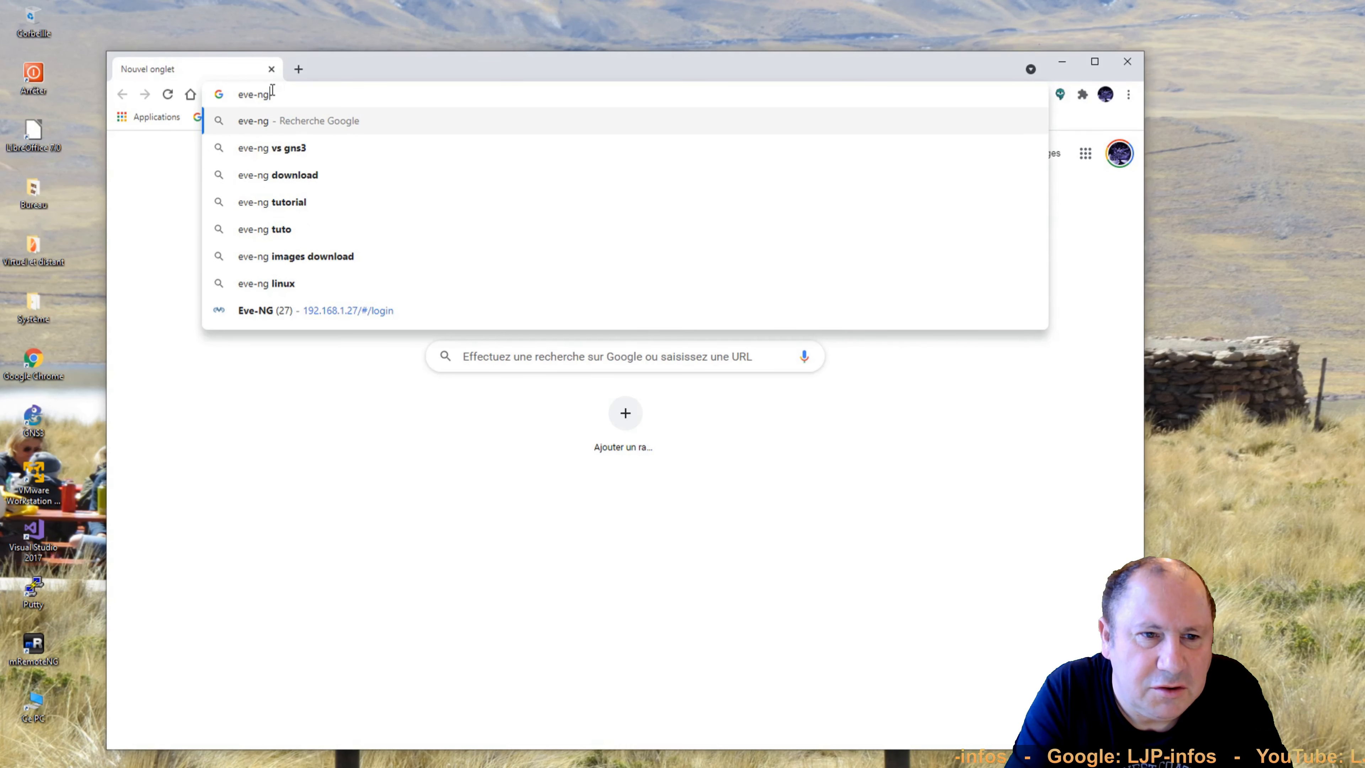
pyautogui.write('.')
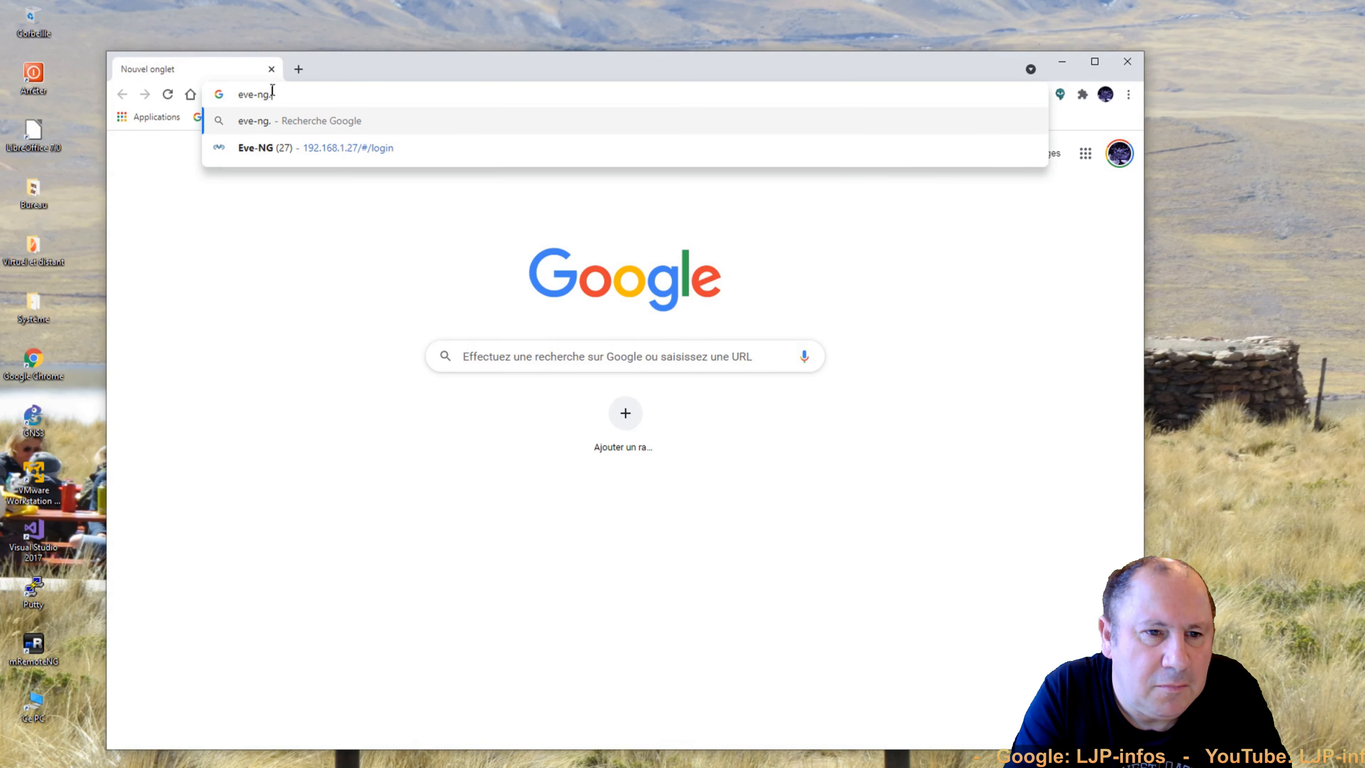
pyautogui.write('net')
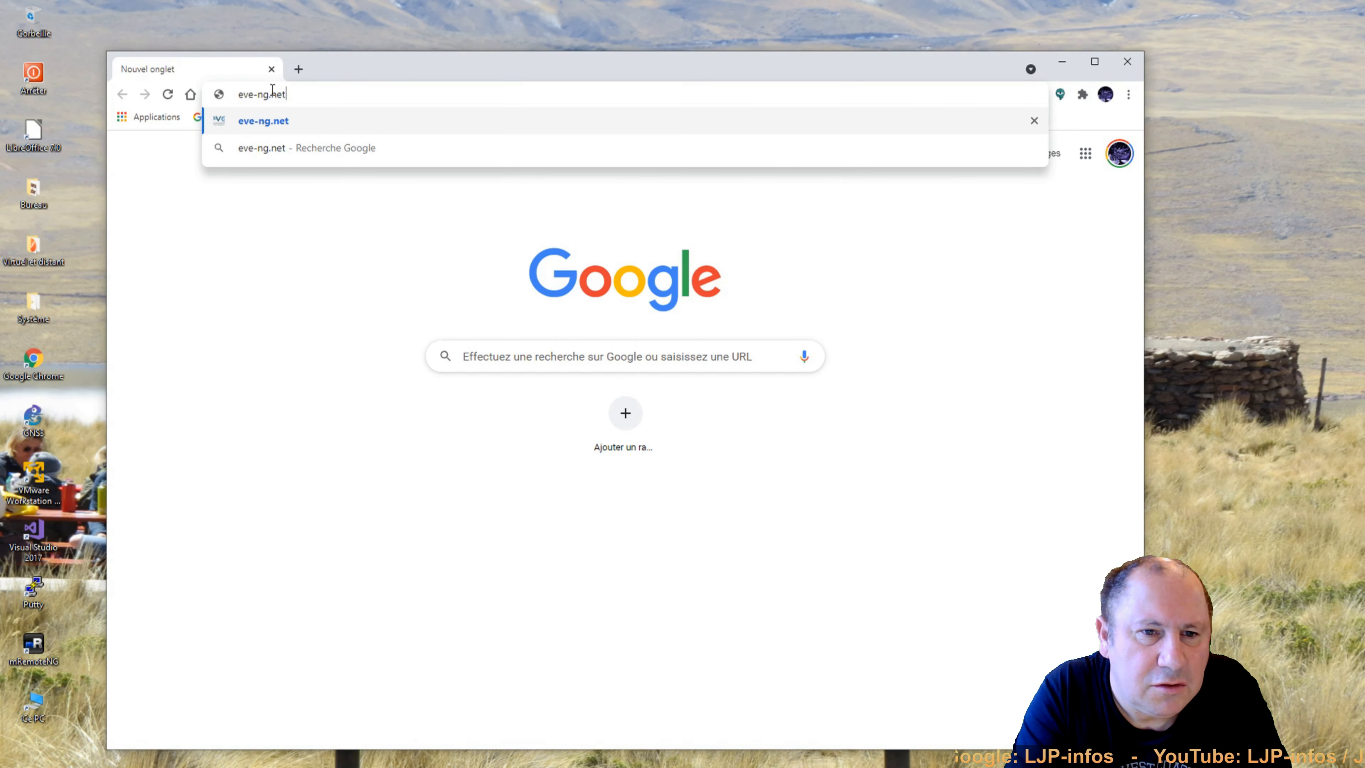
pyautogui.press('Return')
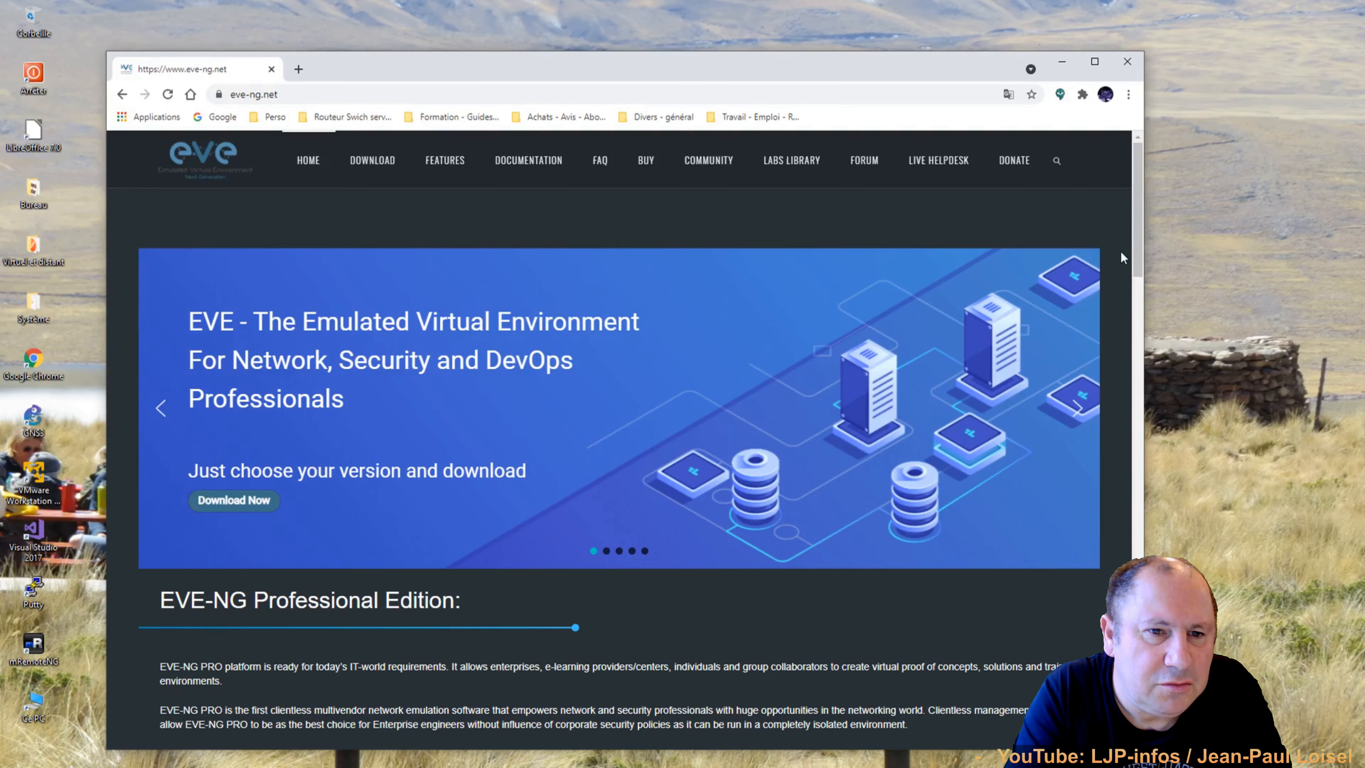
pyautogui.moveTo(1137, 239); pyautogui.dragTo(1132, 206)
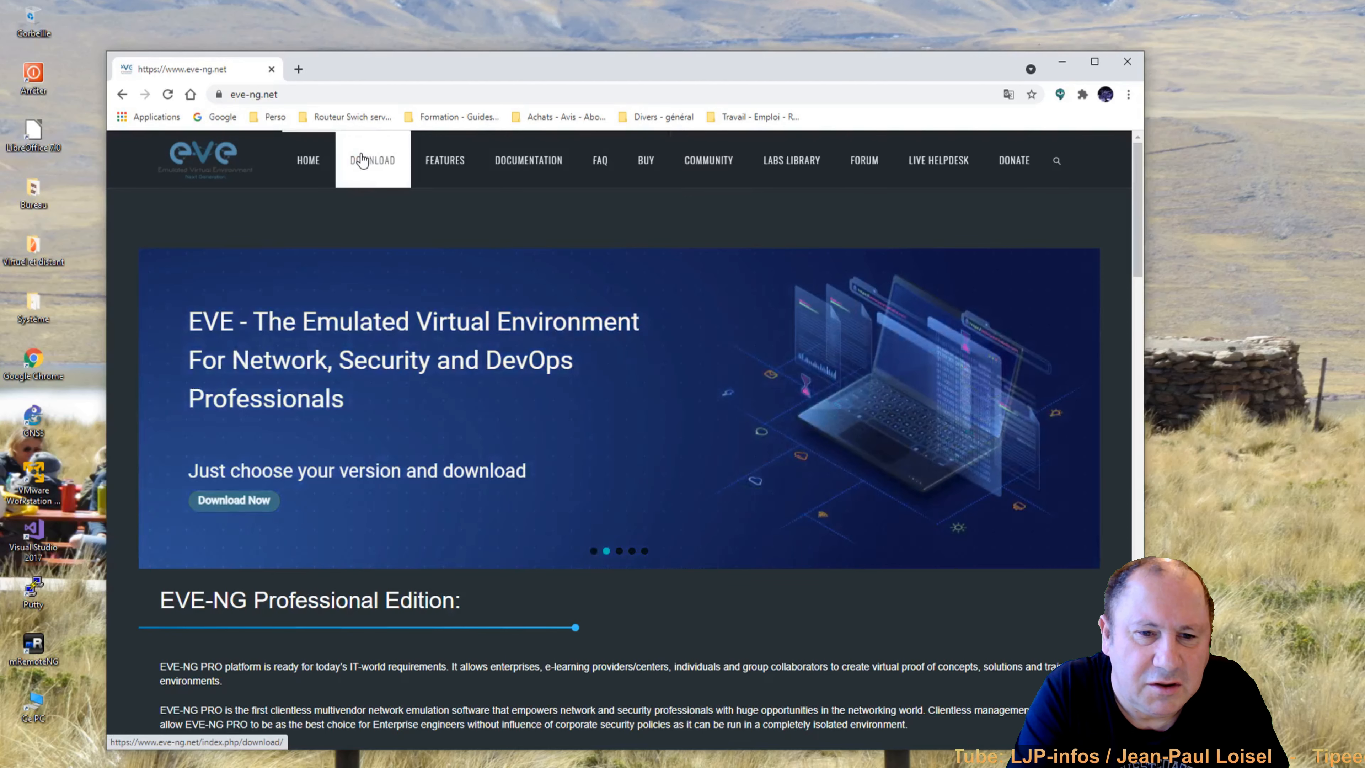
# Scroll through the EVE-NG Download page sections, then close Chrome.
pyautogui.click(362, 159)
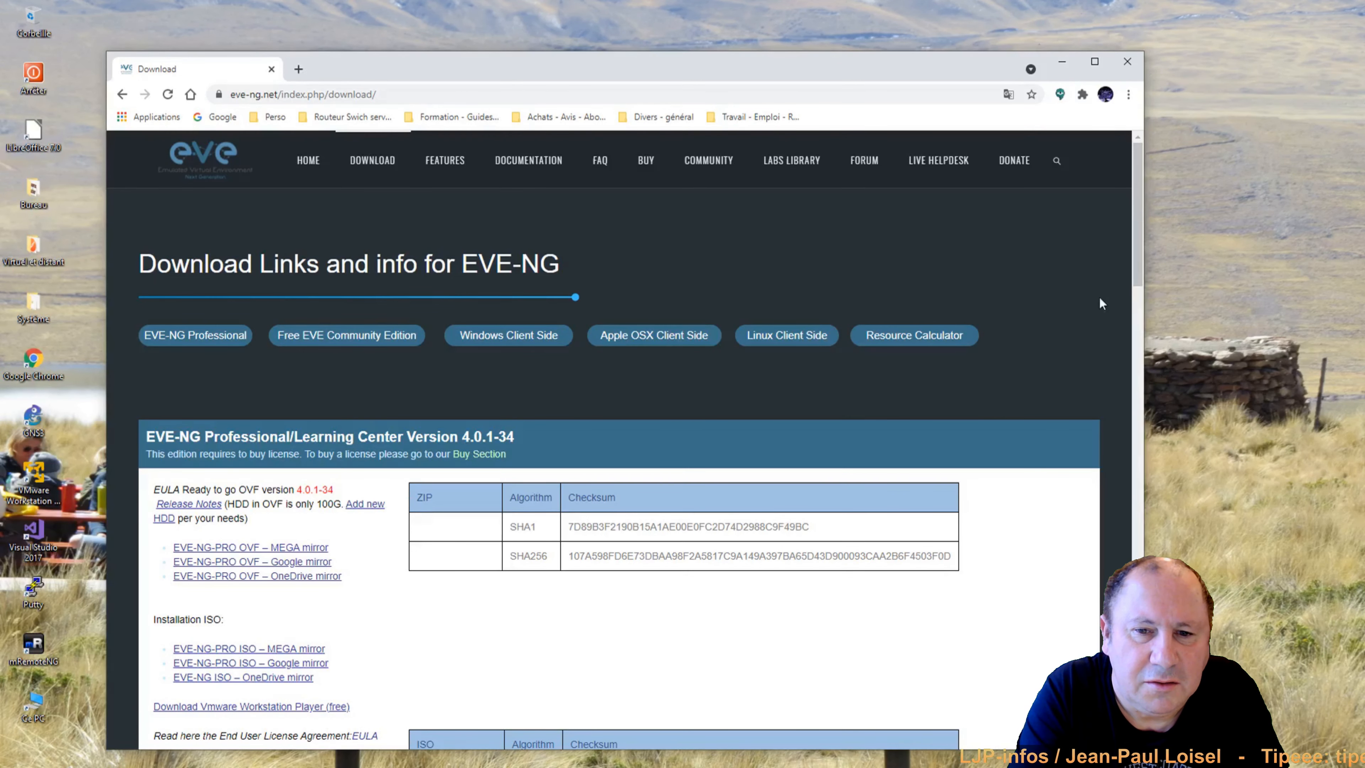
pyautogui.moveTo(1134, 248); pyautogui.dragTo(1137, 299)
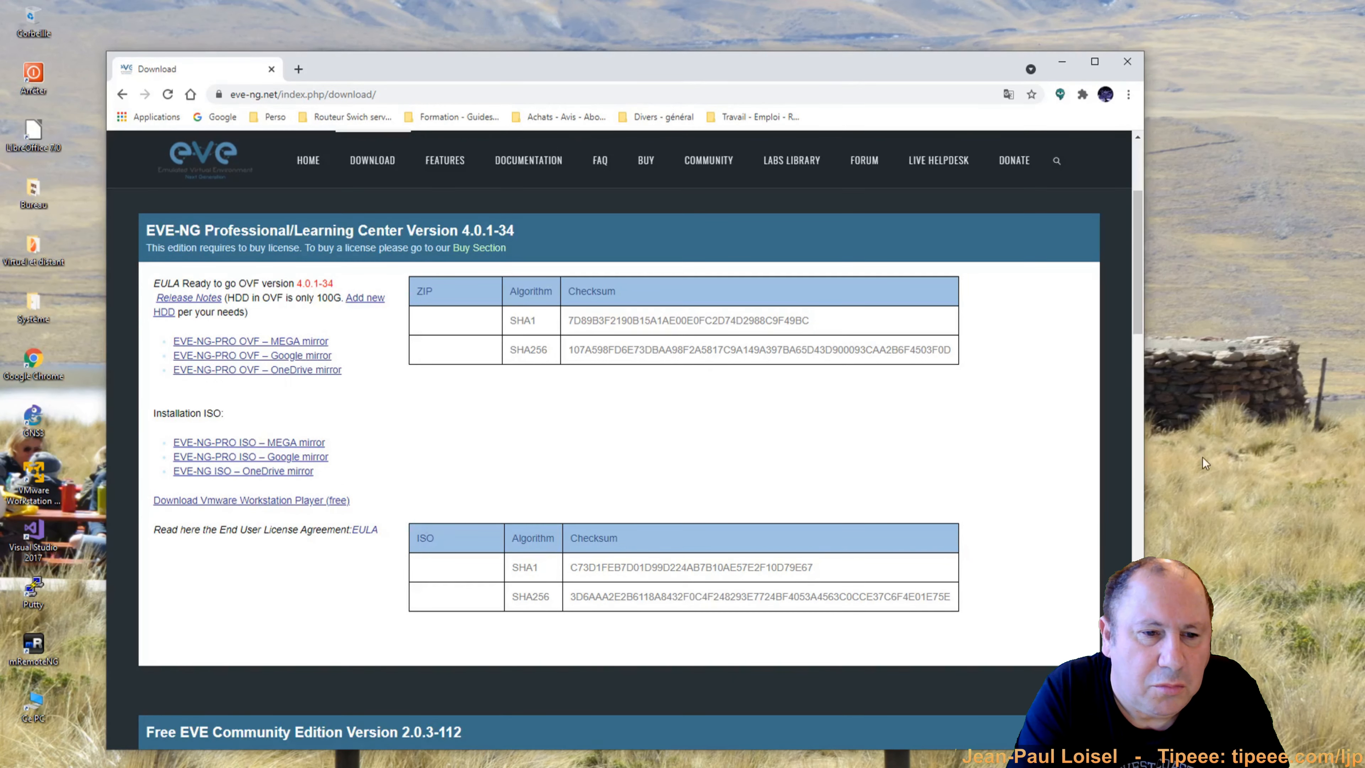
pyautogui.moveTo(1138, 302); pyautogui.dragTo(1152, 497)
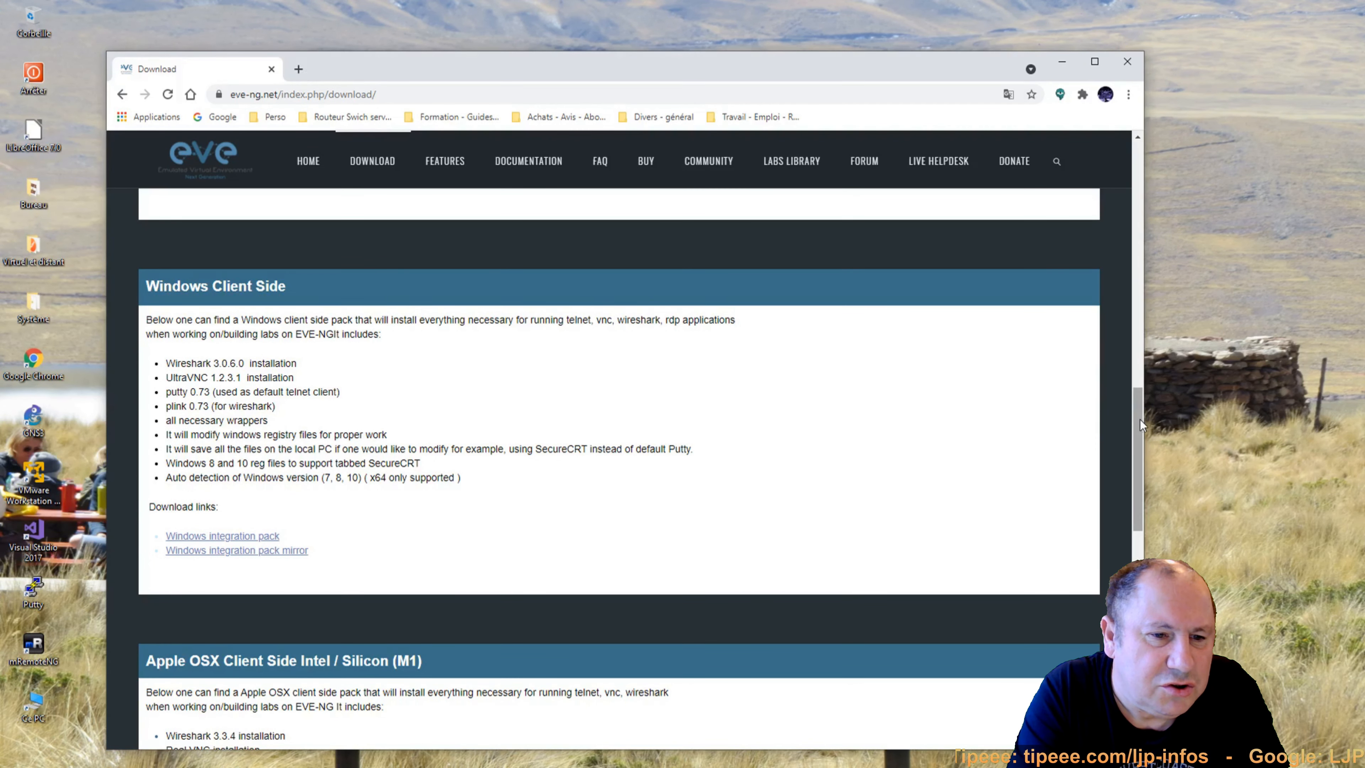
pyautogui.moveTo(1140, 419); pyautogui.dragTo(1134, 205)
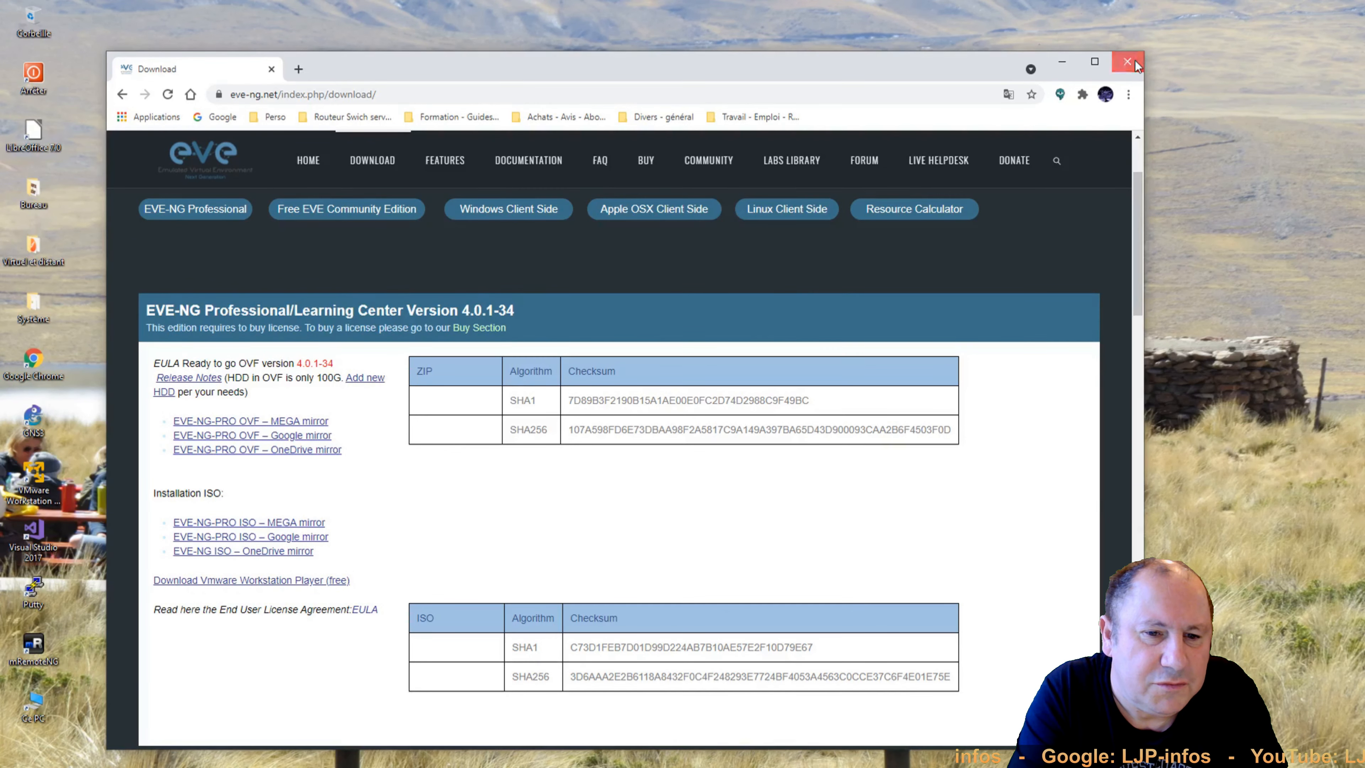
pyautogui.click(1127, 61)
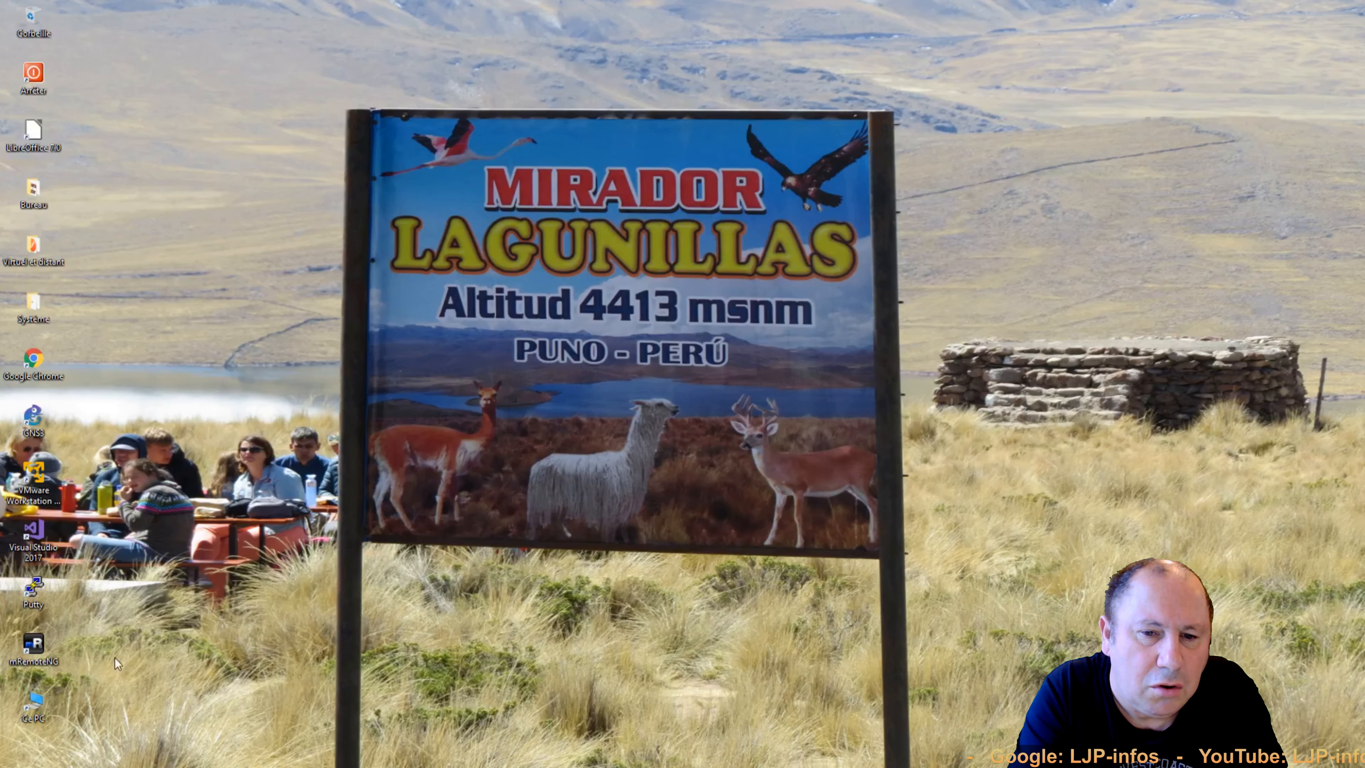
# Browse File Explorer to Datas 2T (D:) > partage and select EVE-COMM-VM-112.zip.
pyautogui.moveTo(110, 765)
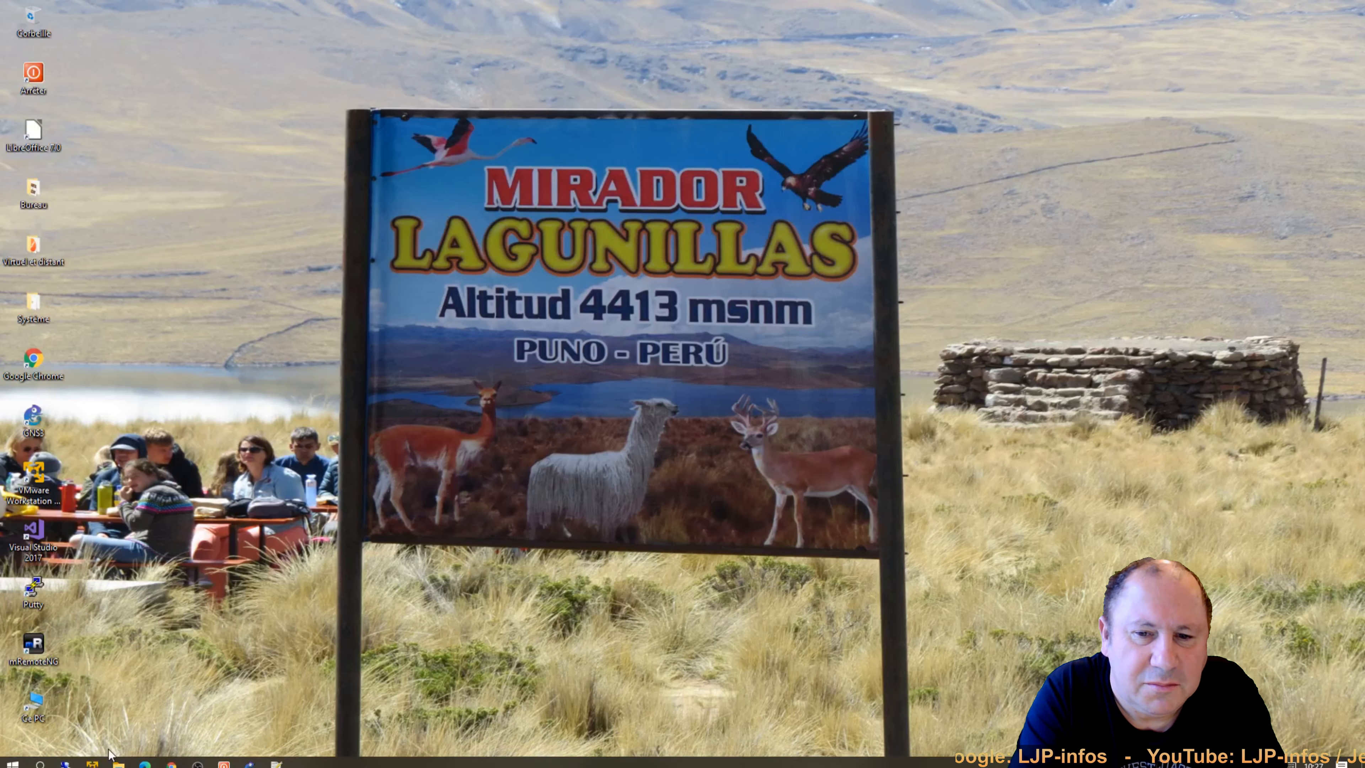
pyautogui.click(118, 763)
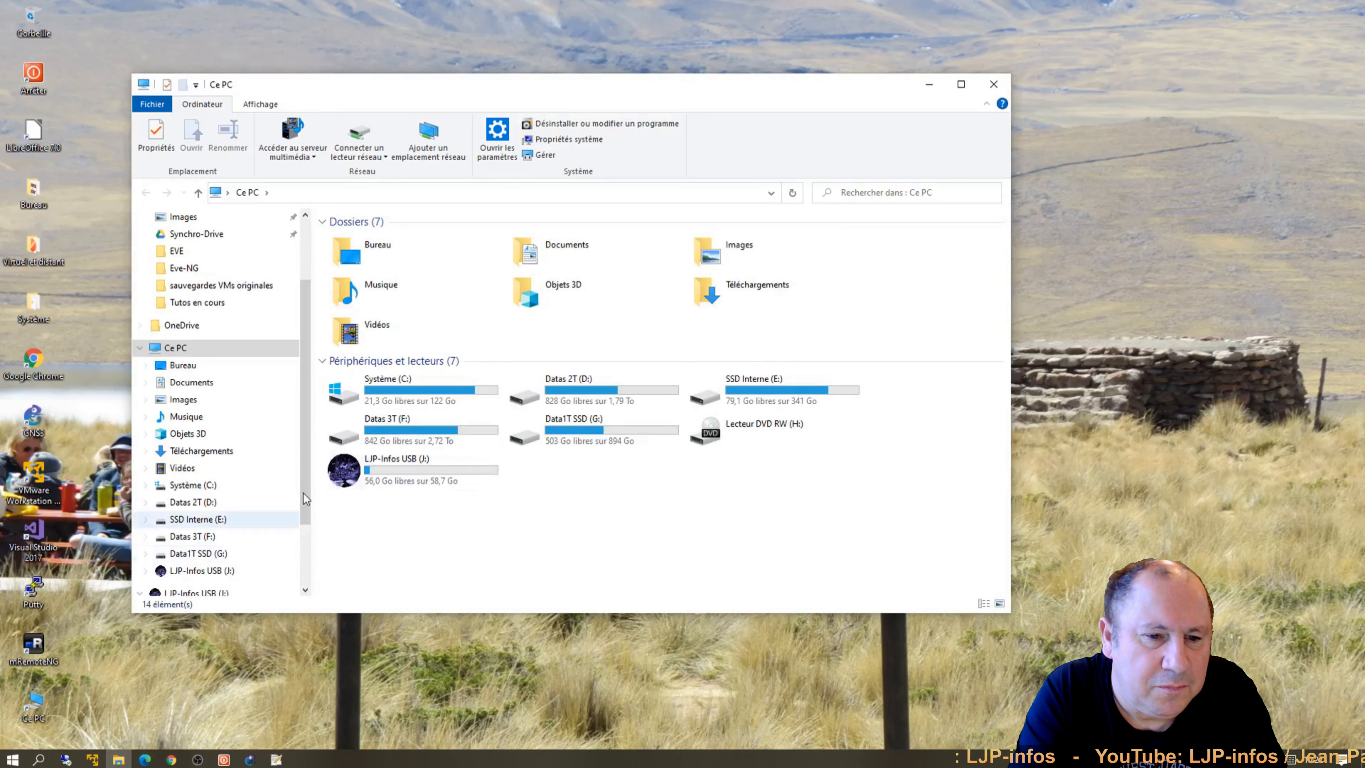
pyautogui.doubleClick(616, 389)
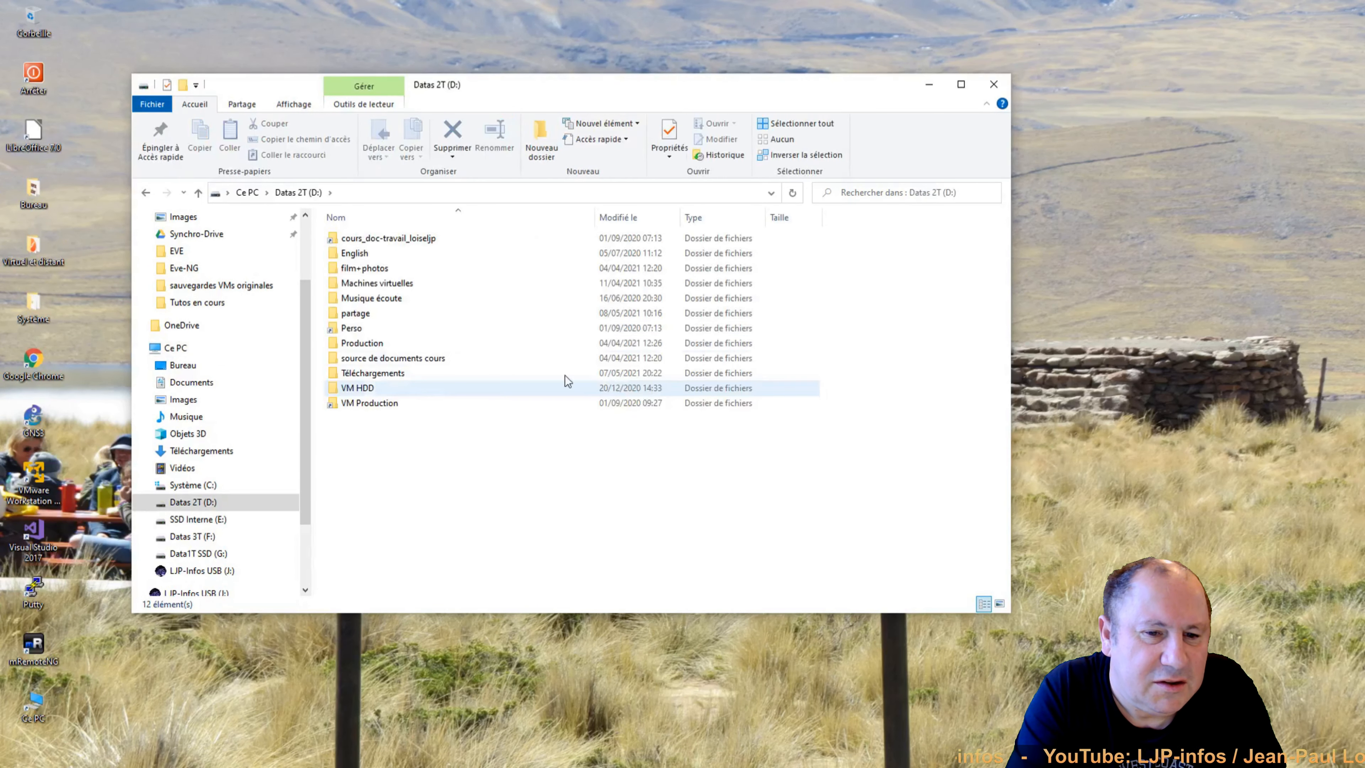
pyautogui.doubleClick(376, 313)
pyautogui.click(351, 330)
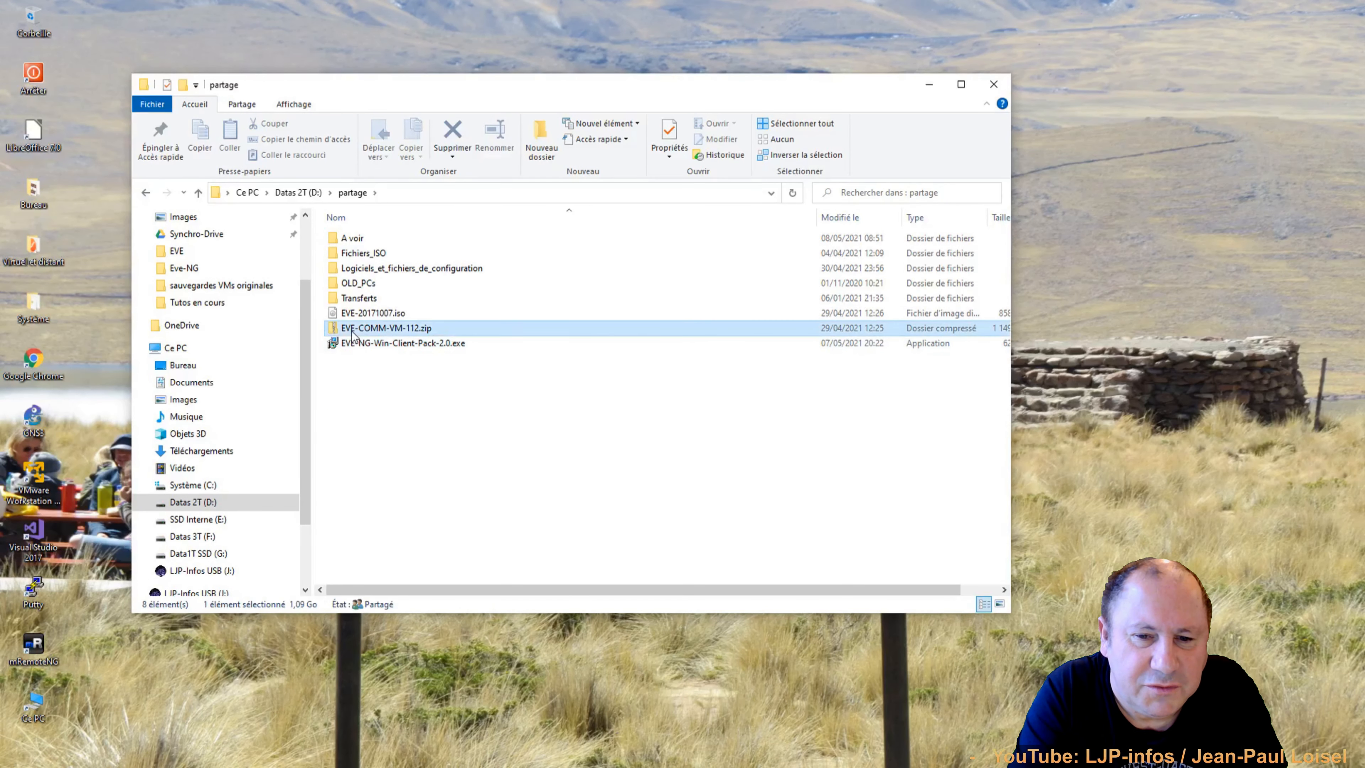
pyautogui.moveTo(1009, 381); pyautogui.dragTo(1076, 378)
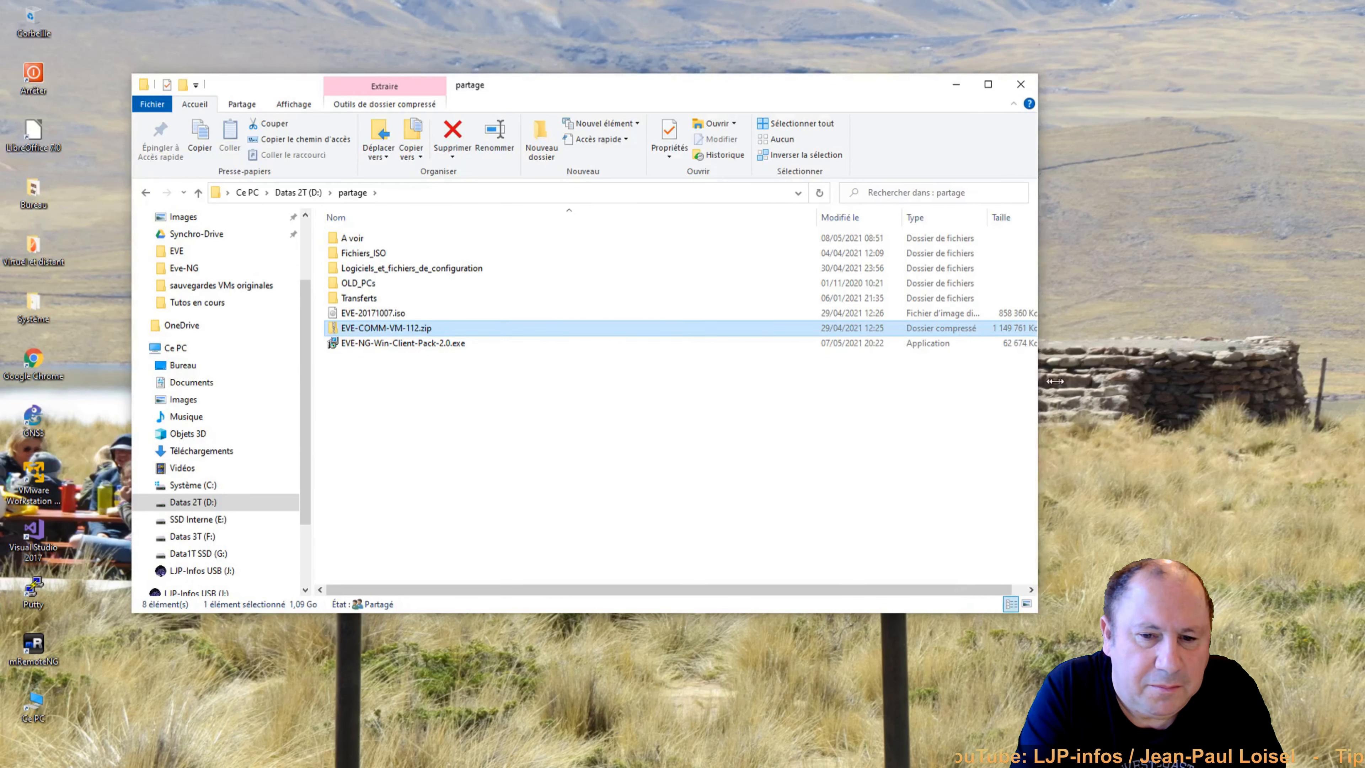
# Extract all of EVE-COMM-VM-112.zip to the suggested folder and launch VMware Workstation Player.
pyautogui.click(384, 316)
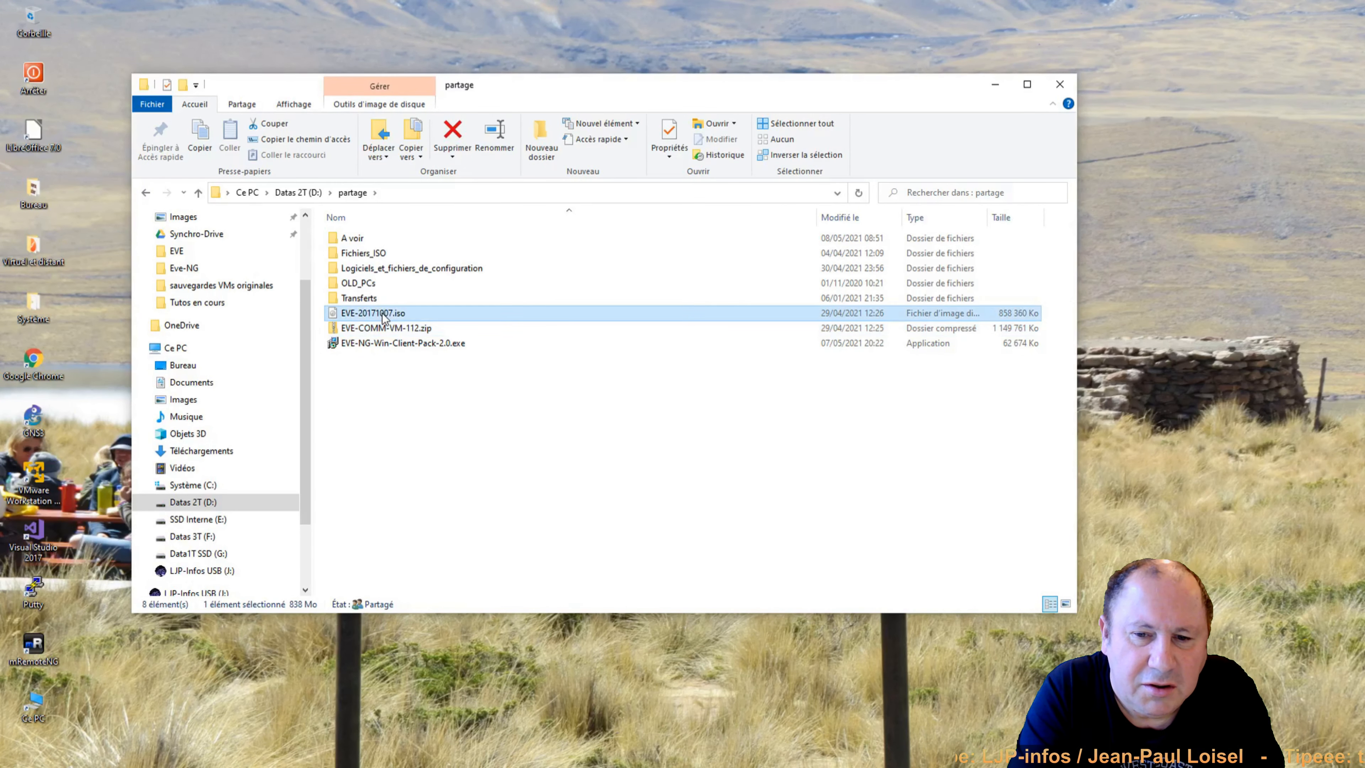
pyautogui.click(381, 327)
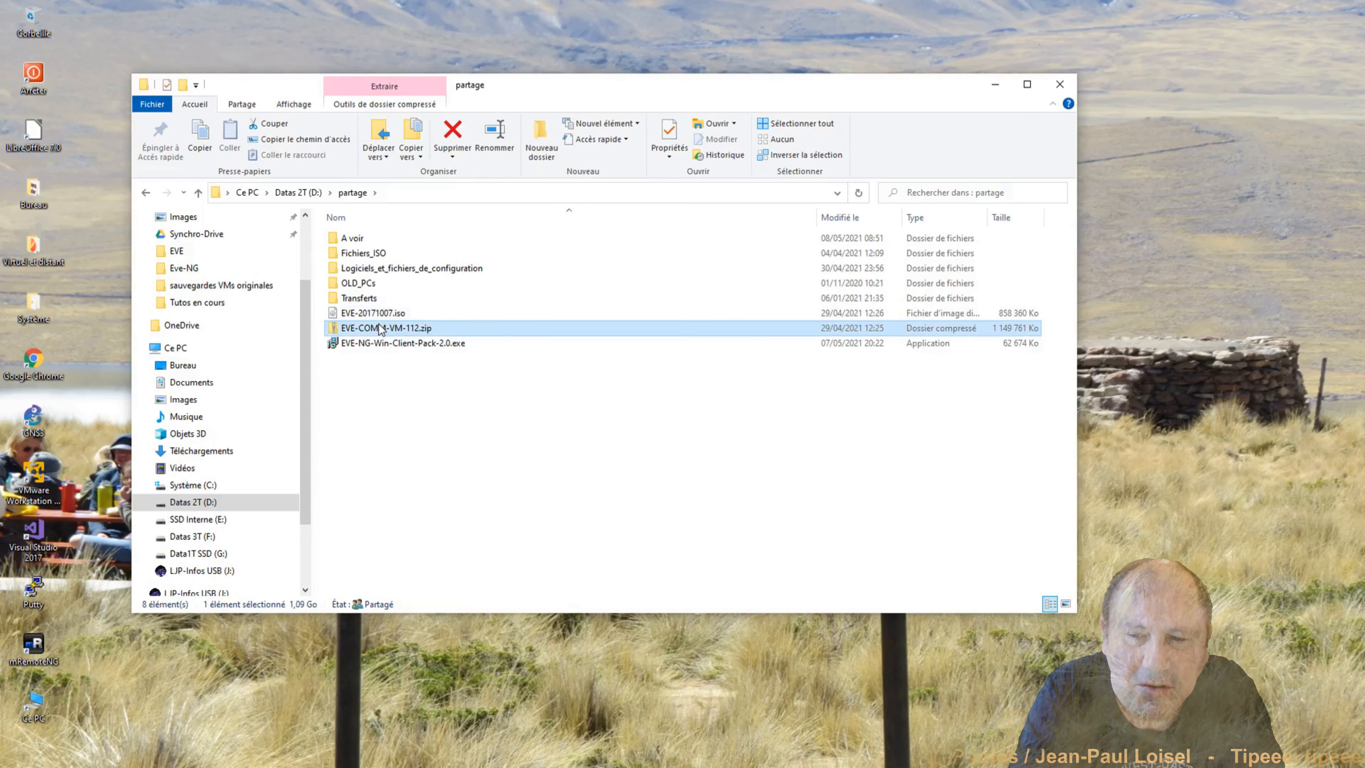
pyautogui.rightClick(380, 326)
pyautogui.click(245, 402)
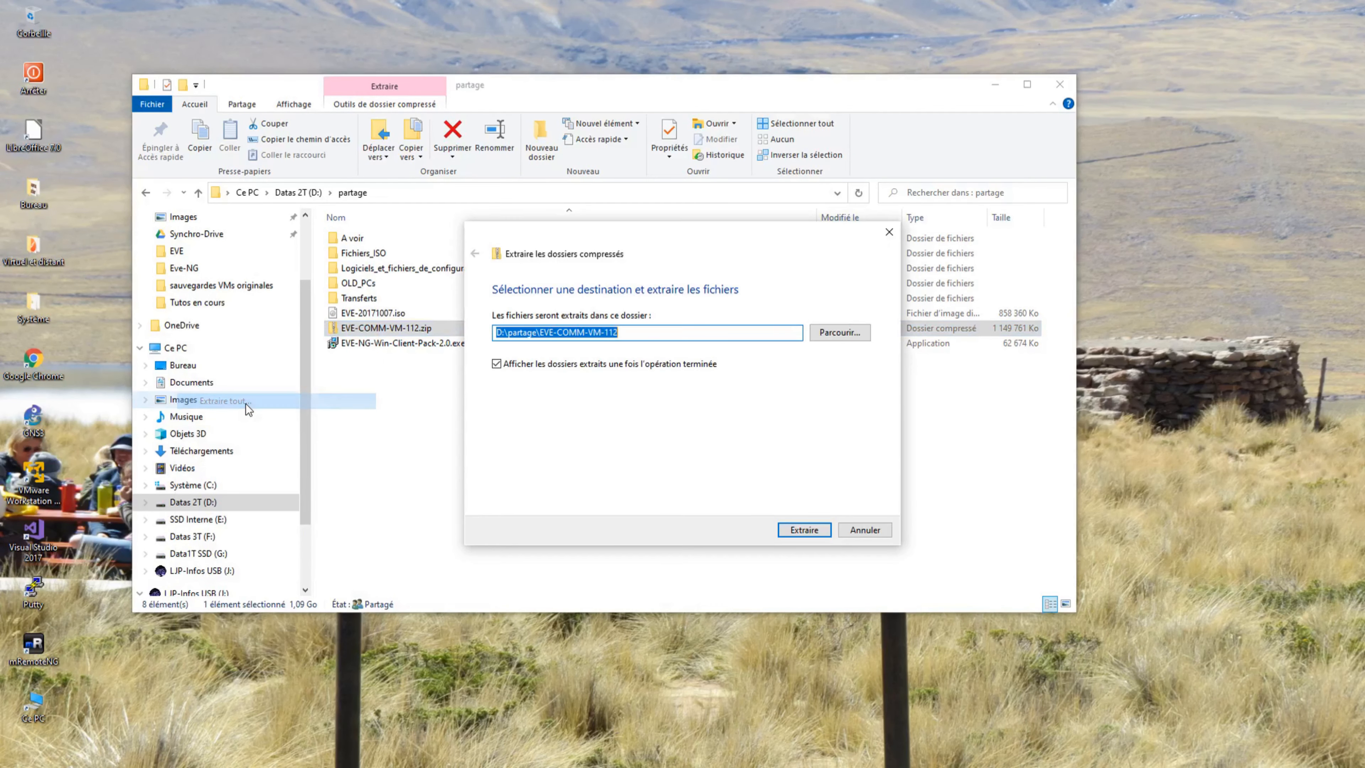
pyautogui.click(806, 528)
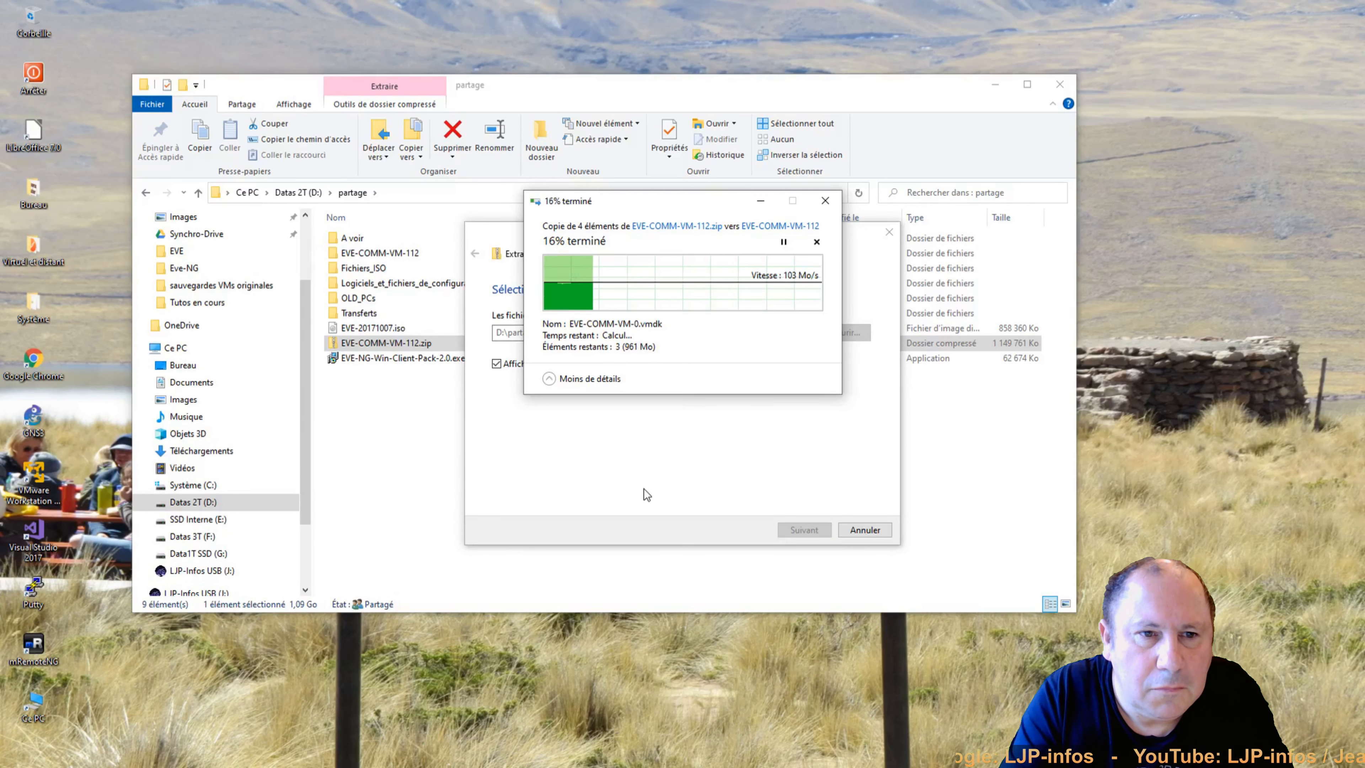
pyautogui.click(34, 481)
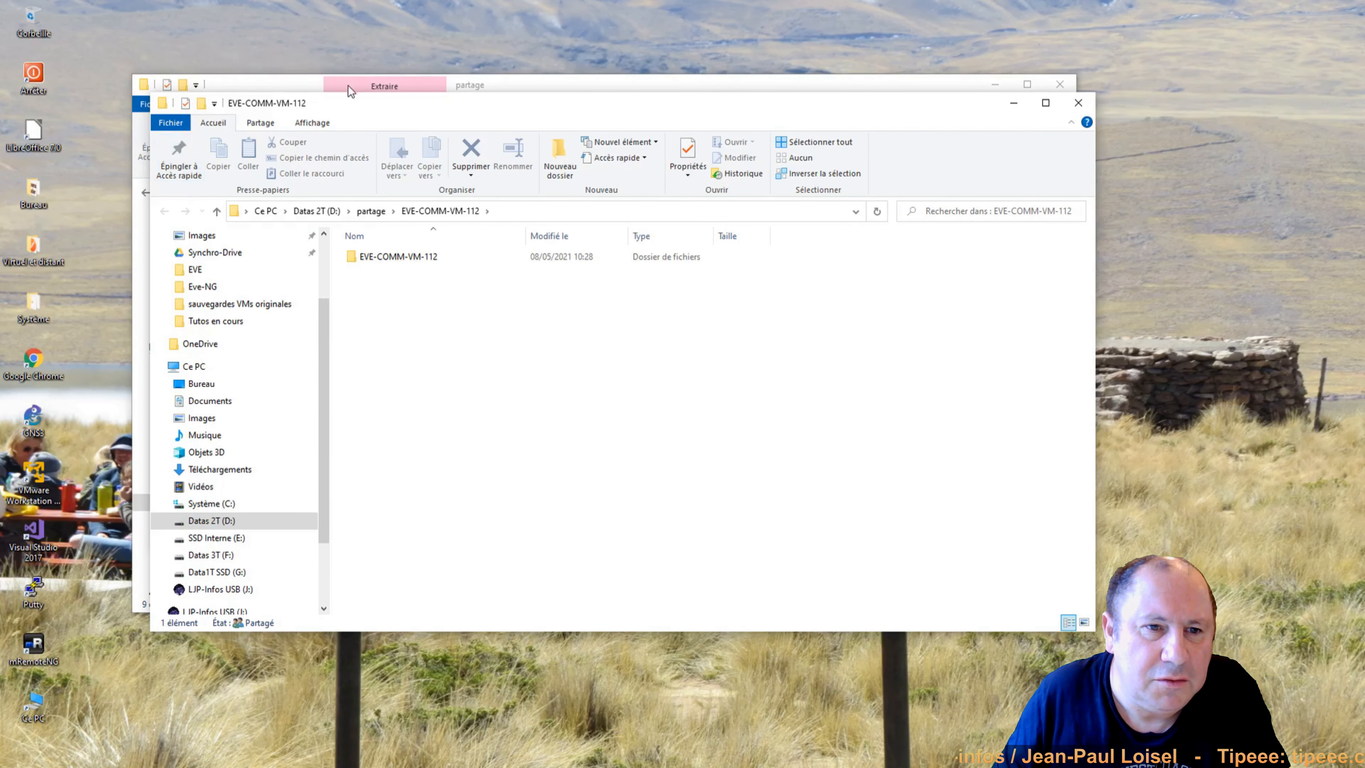
pyautogui.moveTo(399, 109); pyautogui.dragTo(686, 178)
# Import EVE-COMM-VM.ovf from partage\EVE-COMM-VM-112 into VMware Player.
pyautogui.click(385, 204)
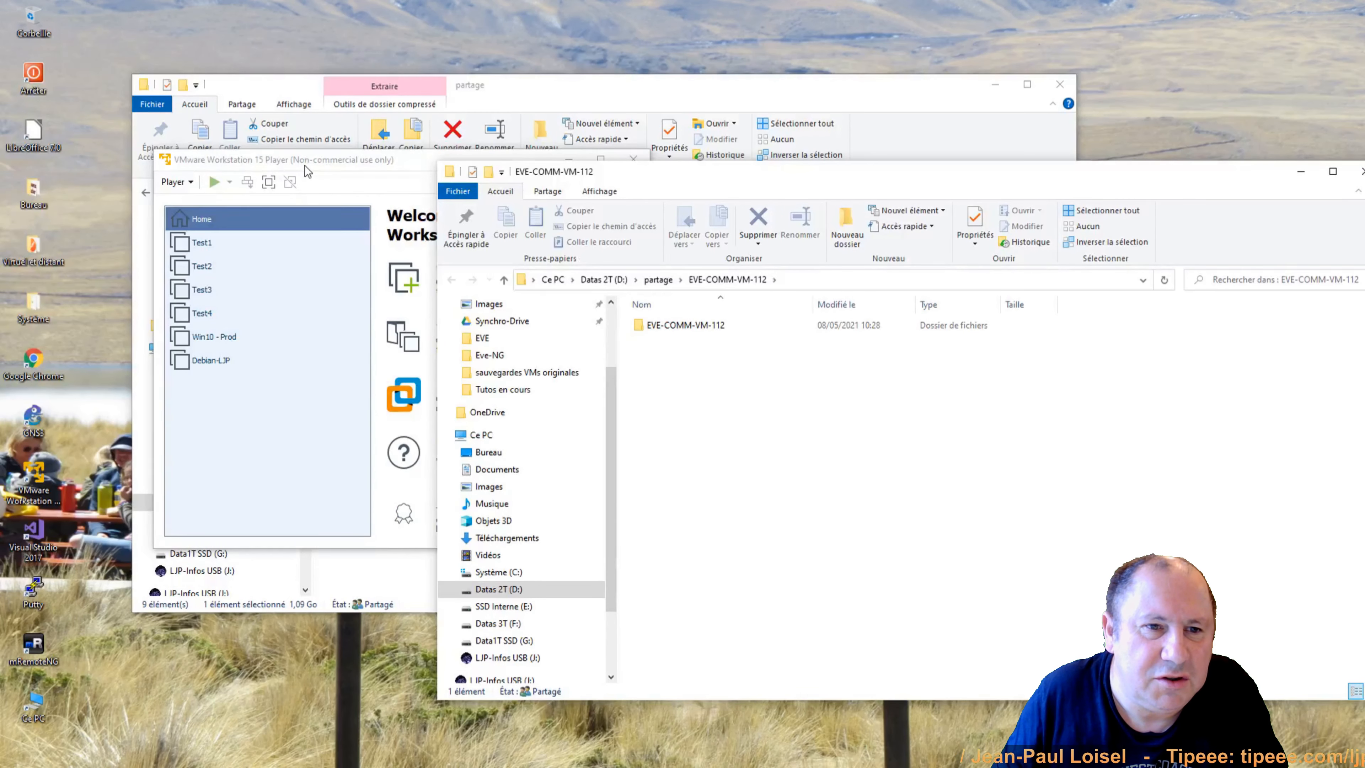
pyautogui.click(191, 182)
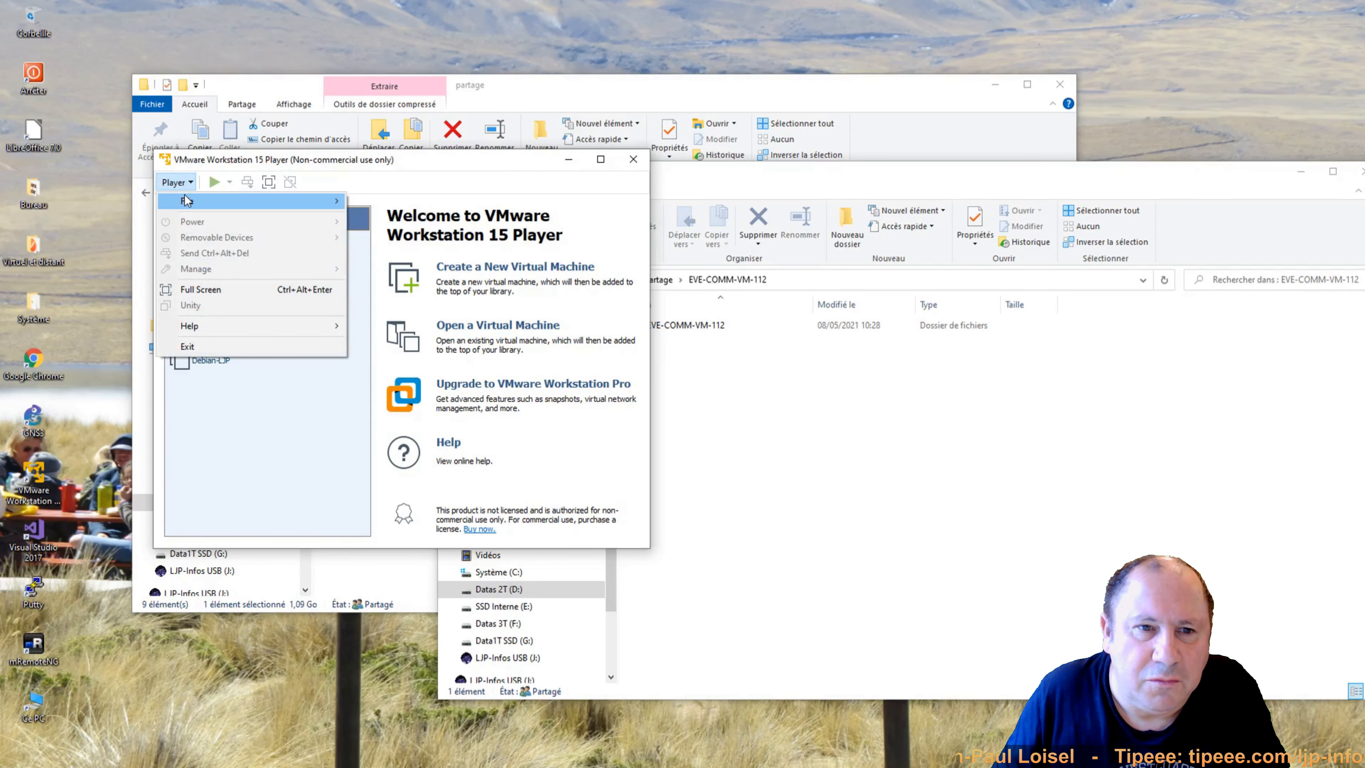
pyautogui.moveTo(333, 202)
pyautogui.click(380, 217)
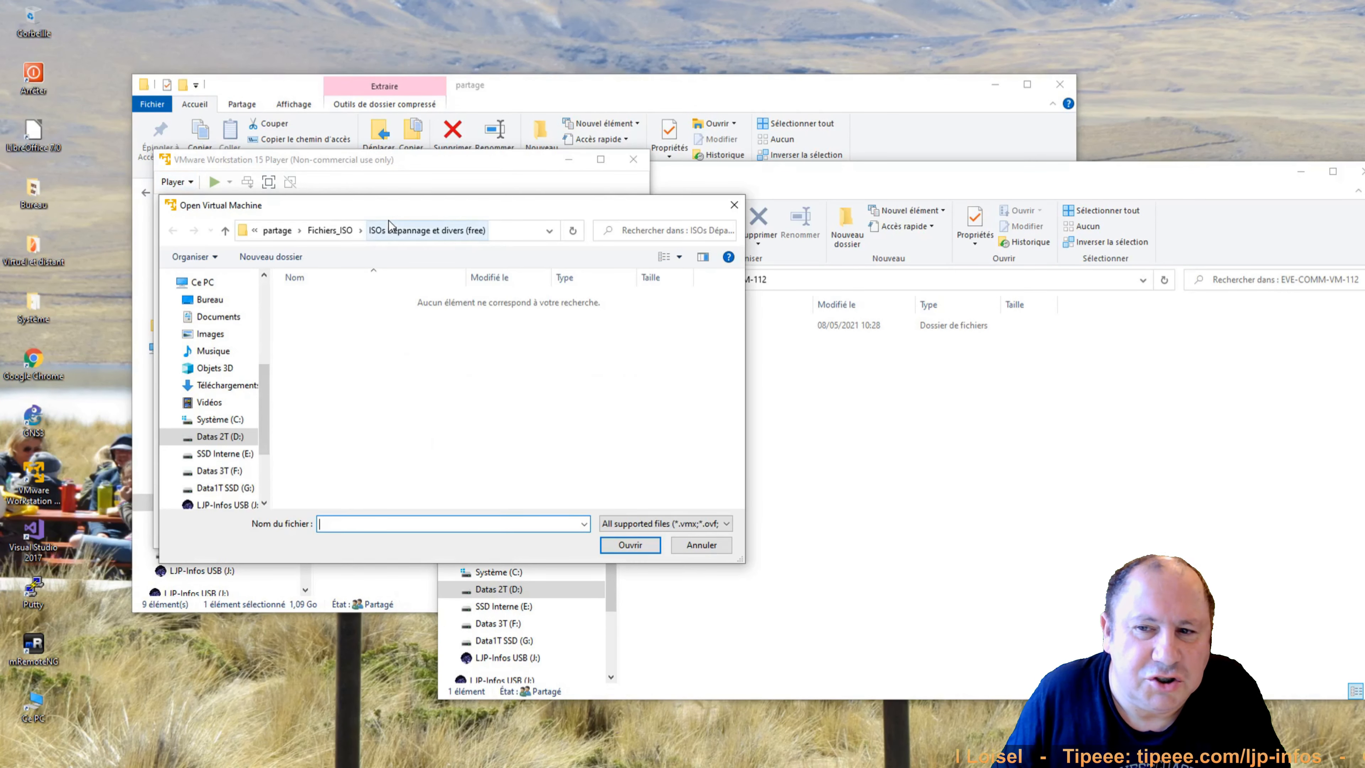
pyautogui.click(285, 230)
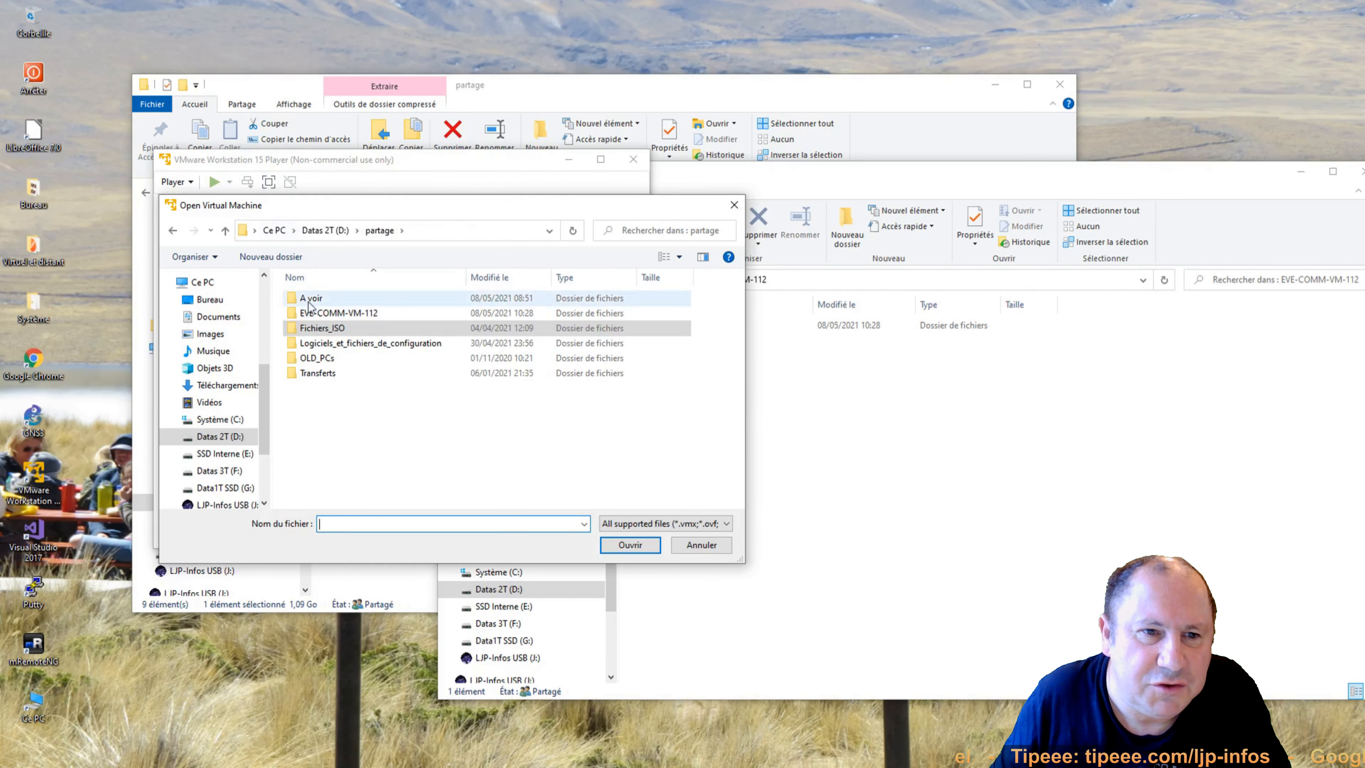
pyautogui.doubleClick(323, 312)
pyautogui.doubleClick(323, 302)
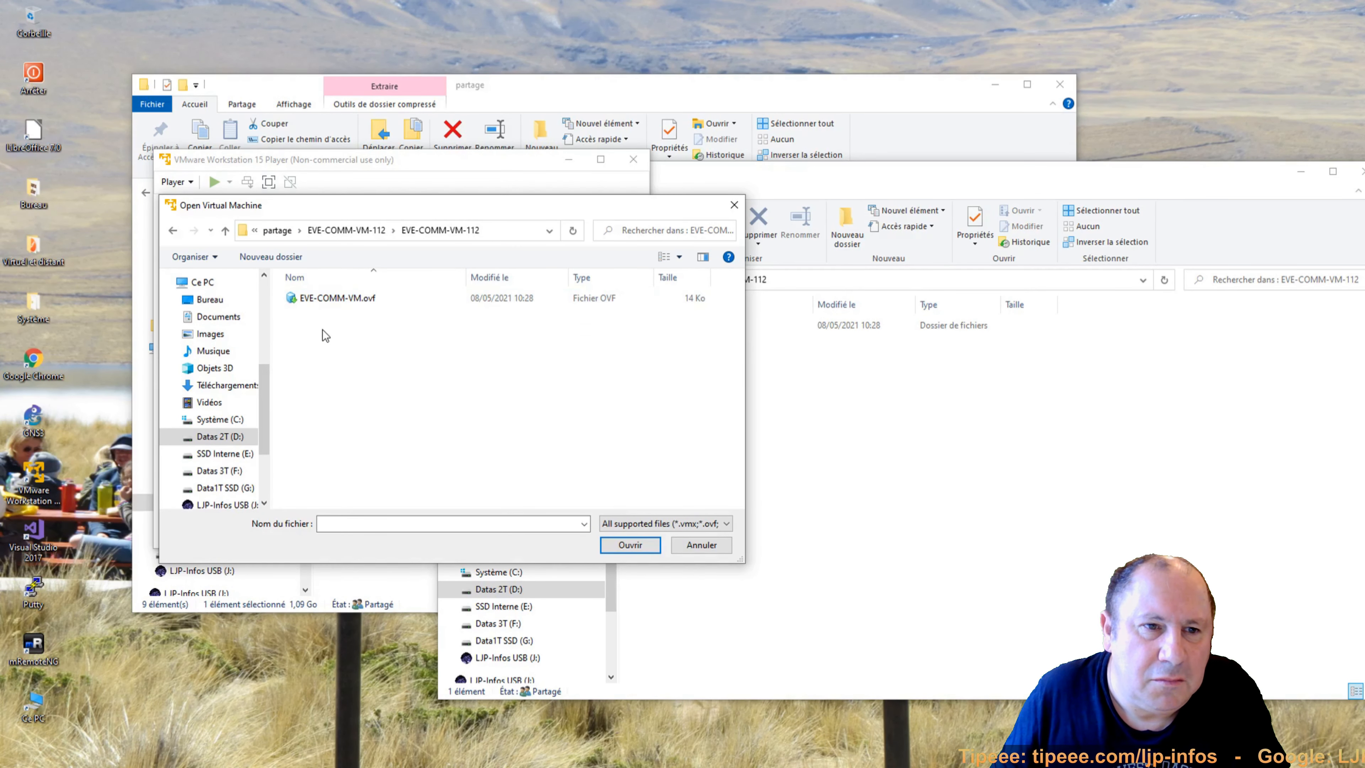
pyautogui.click(371, 301)
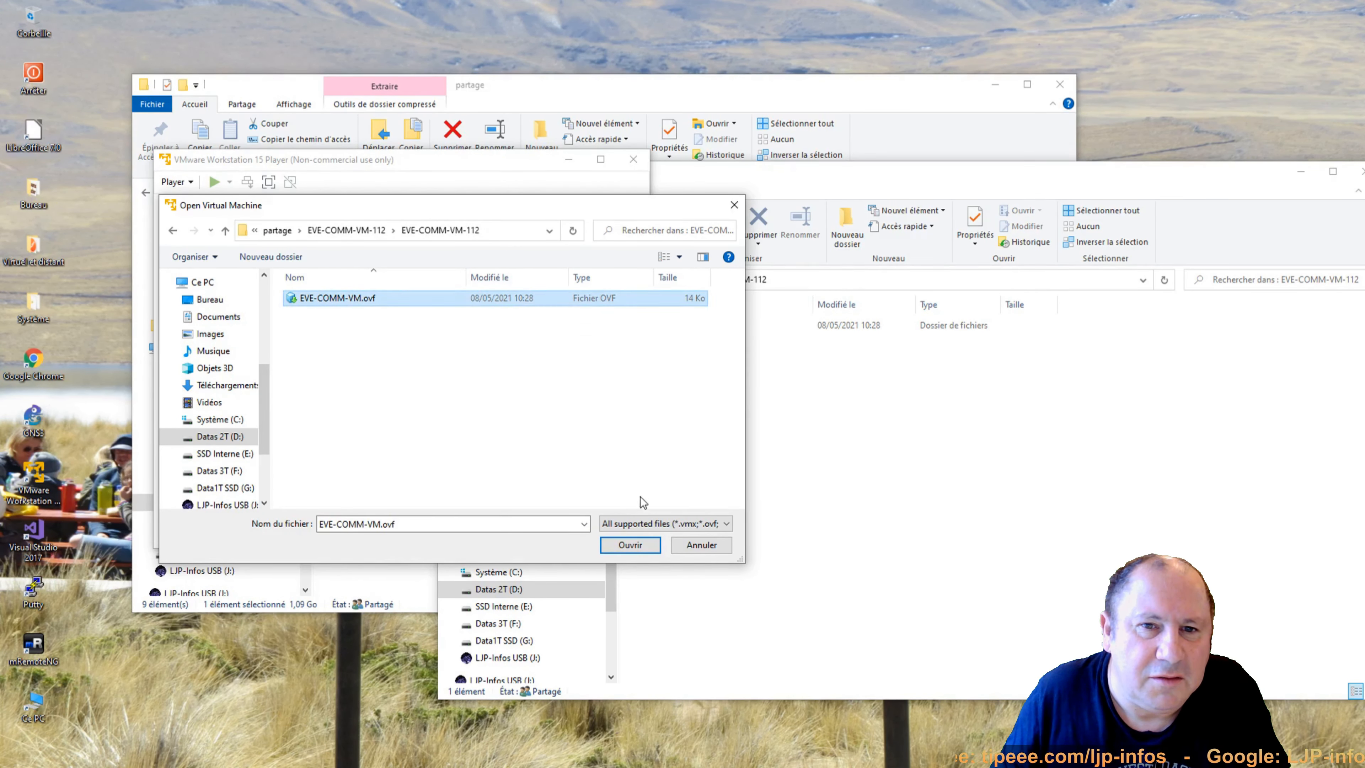
pyautogui.click(636, 544)
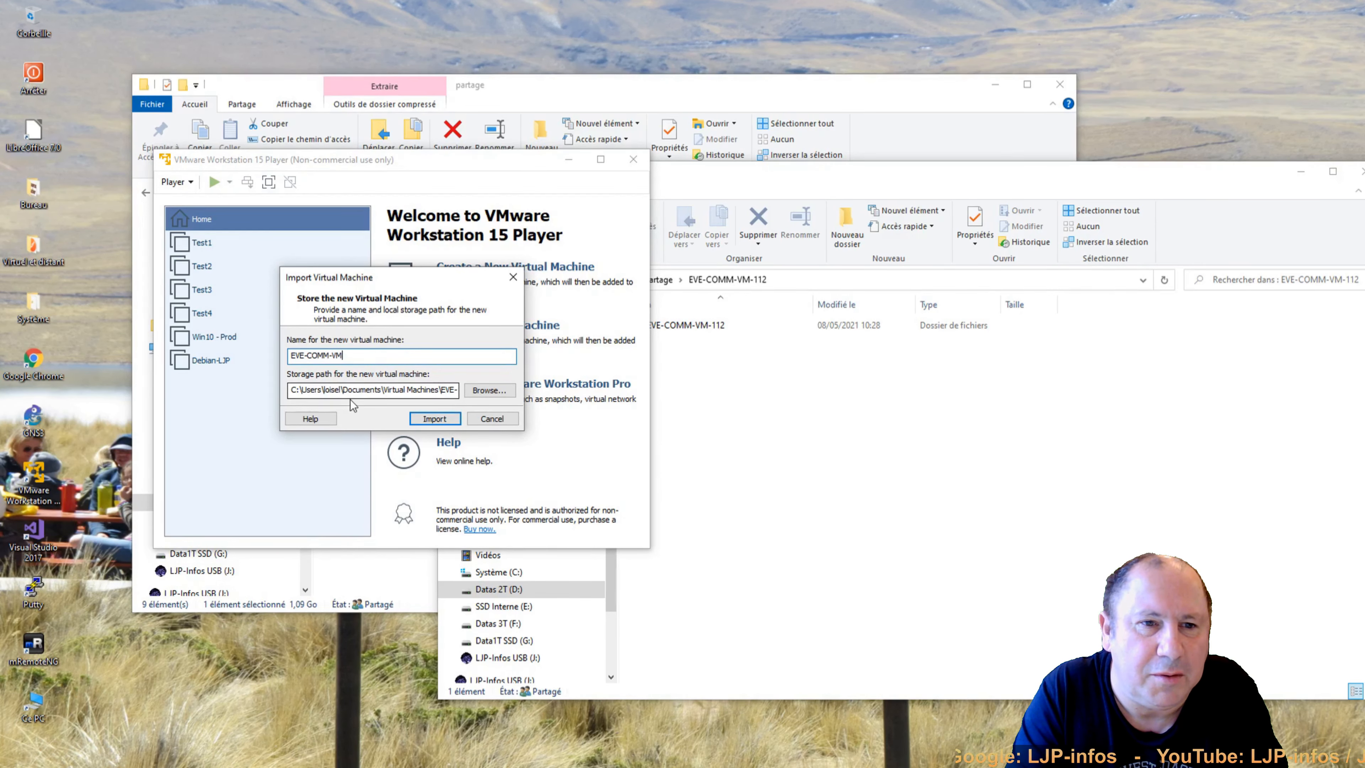
pyautogui.click(439, 419)
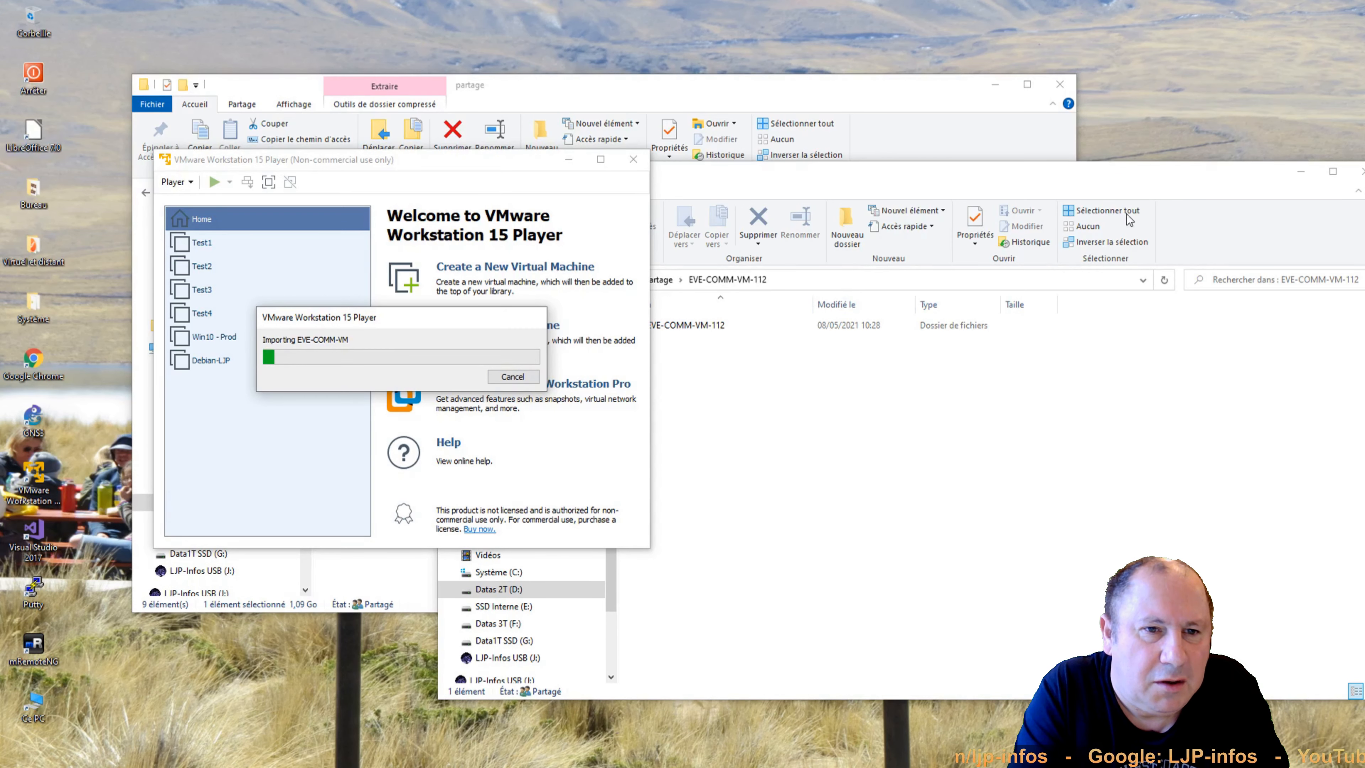
# Close the File Explorer windows so the EVE-COMM-VM library entry is visible.
pyautogui.click(1145, 183)
pyautogui.moveTo(1014, 181); pyautogui.dragTo(889, 191)
pyautogui.click(1236, 184)
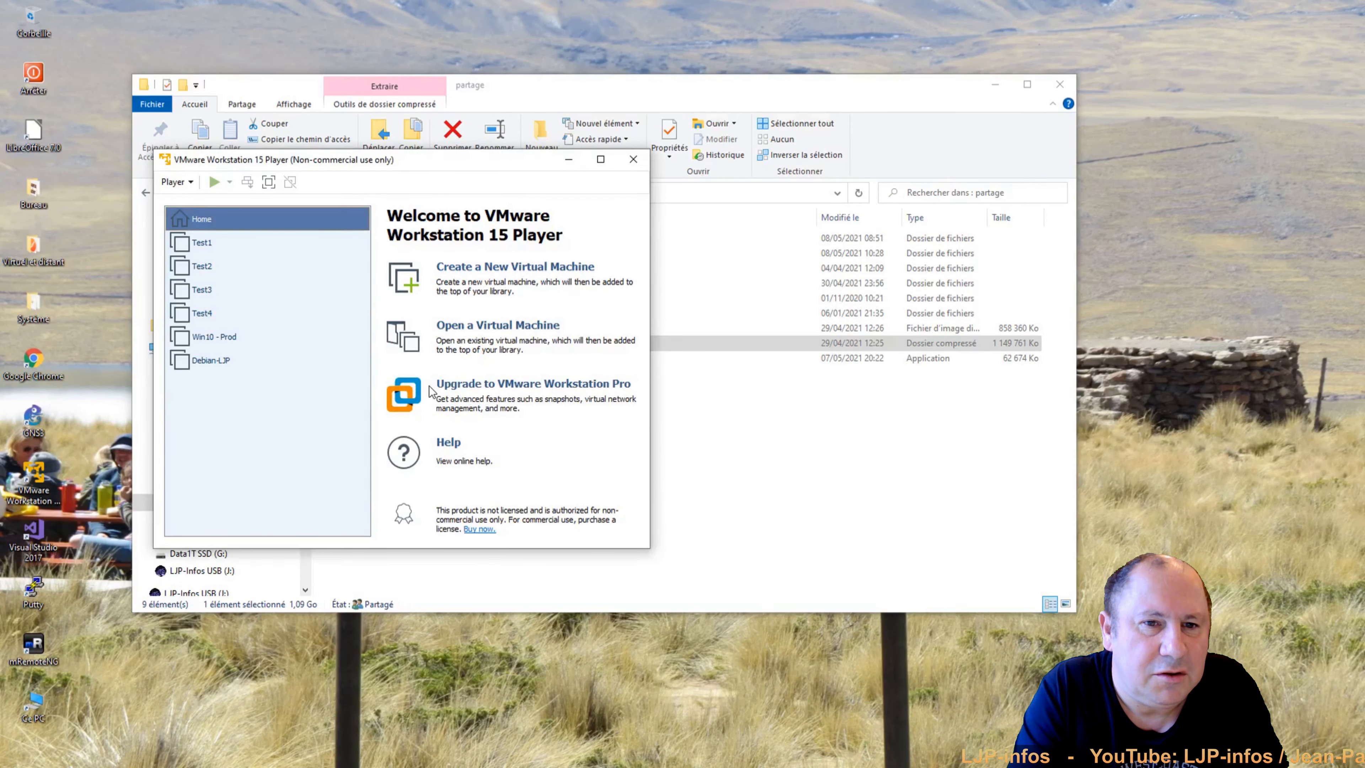
pyautogui.click(1060, 84)
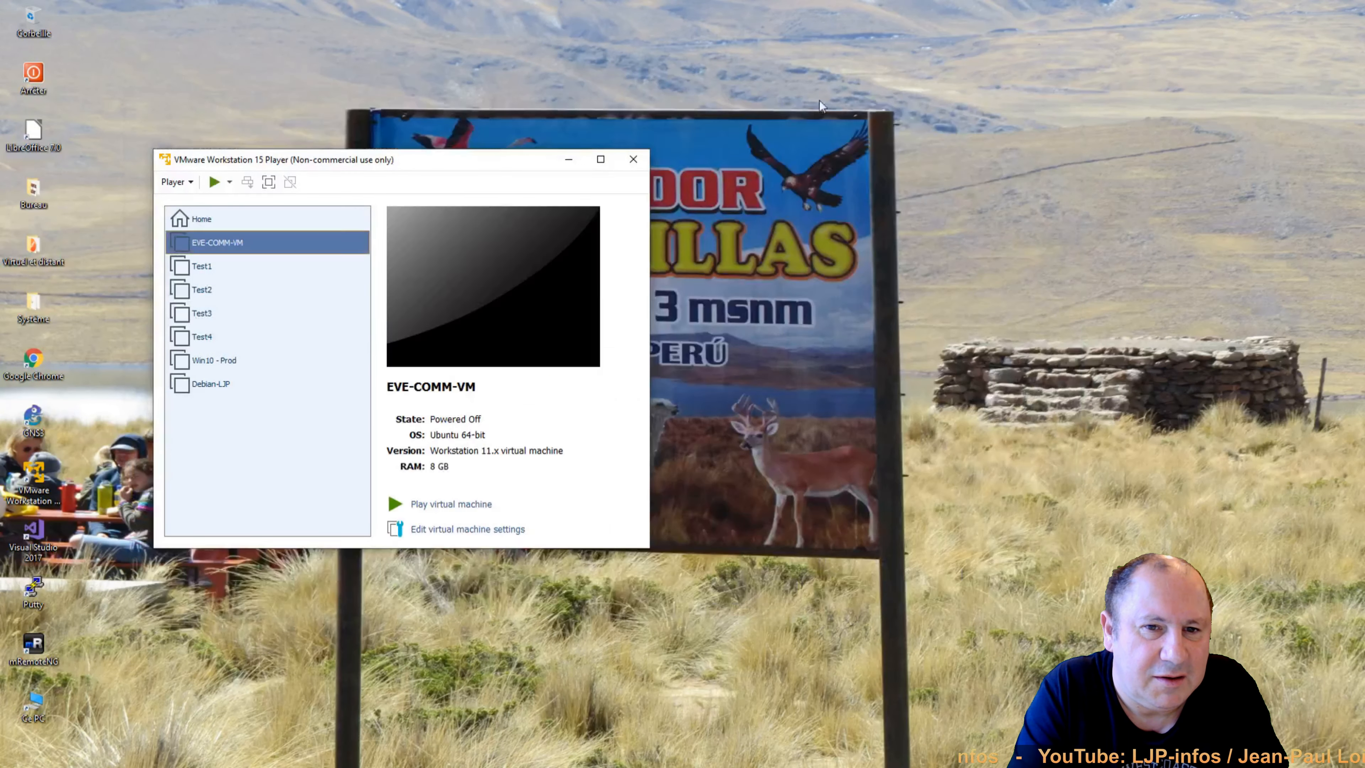
# Move the Player window up and power on EVE-COMM-VM.
pyautogui.moveTo(327, 168); pyautogui.dragTo(442, 91)
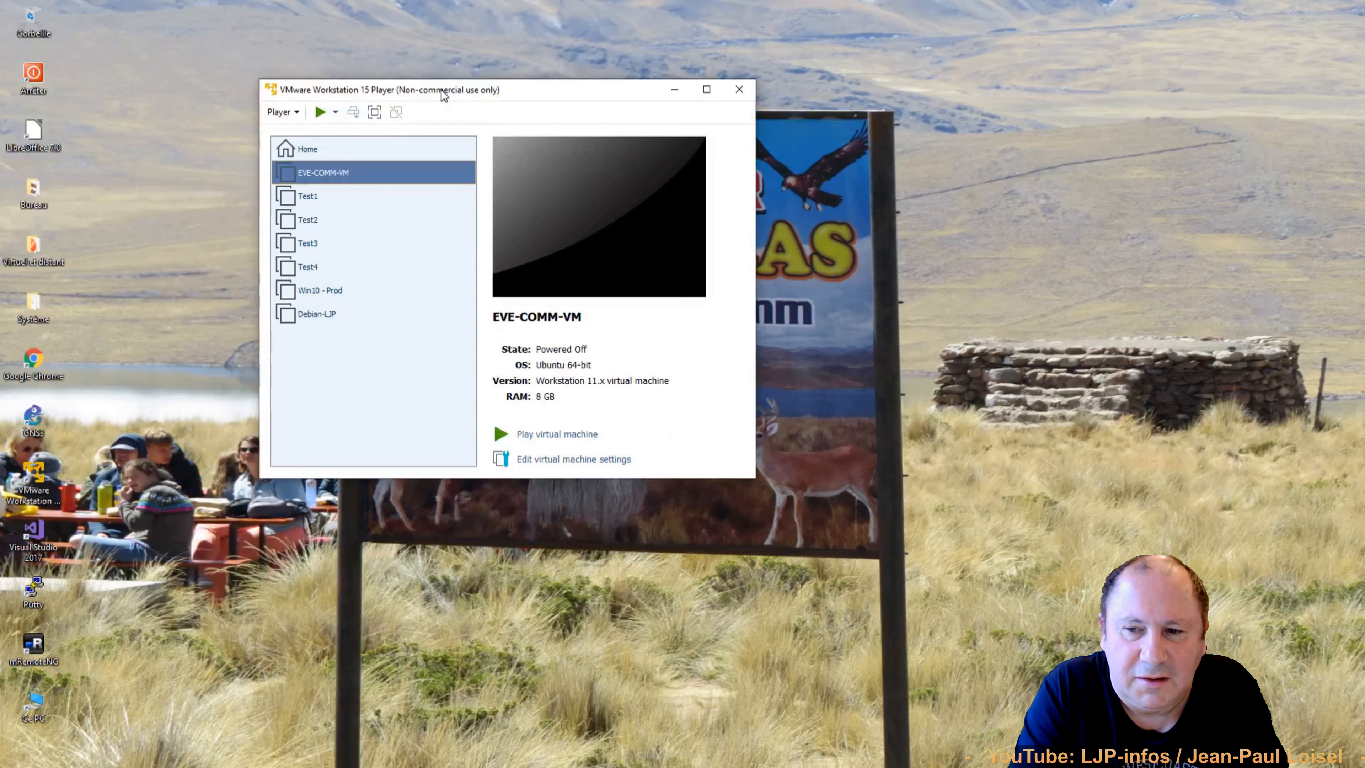
pyautogui.click(316, 113)
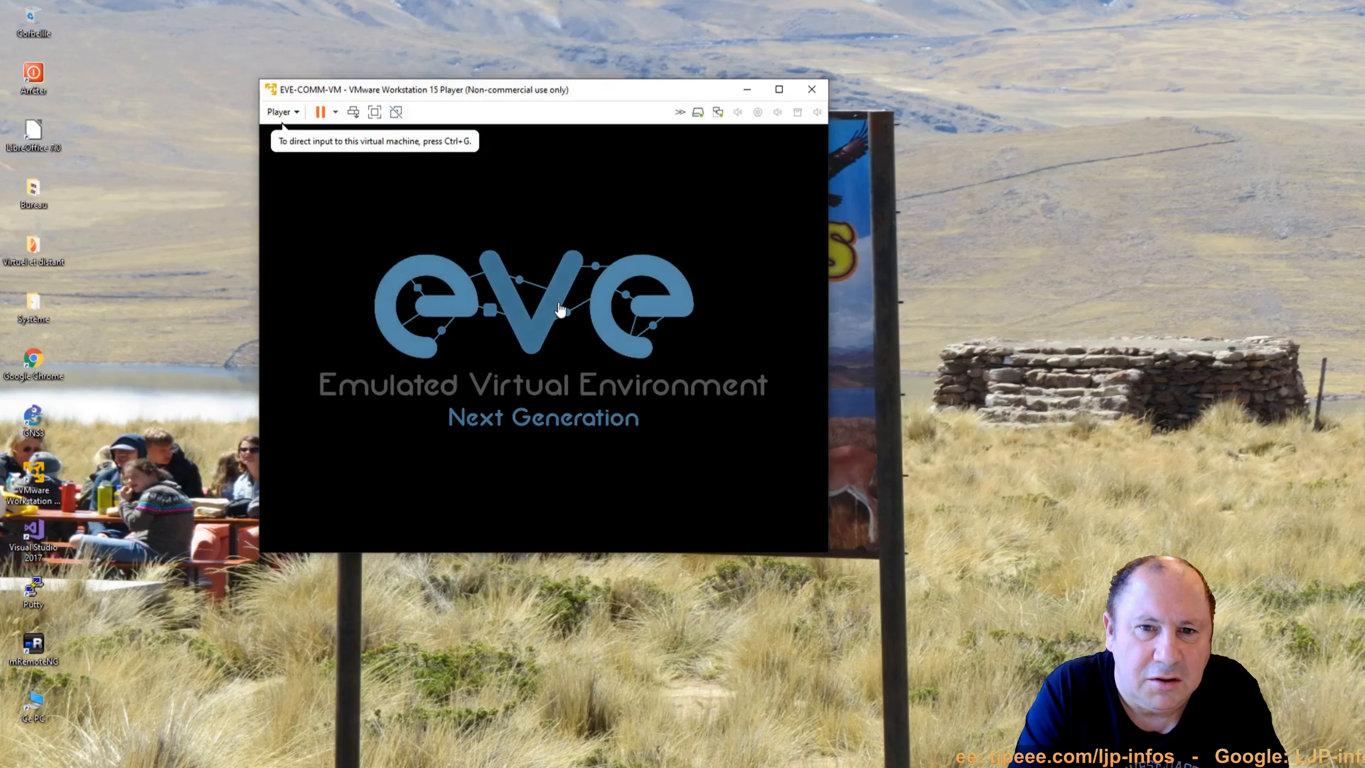
# Review EVE-COMM-VM's memory, processor and network adapter settings, then cancel without changes.
pyautogui.click(280, 112)
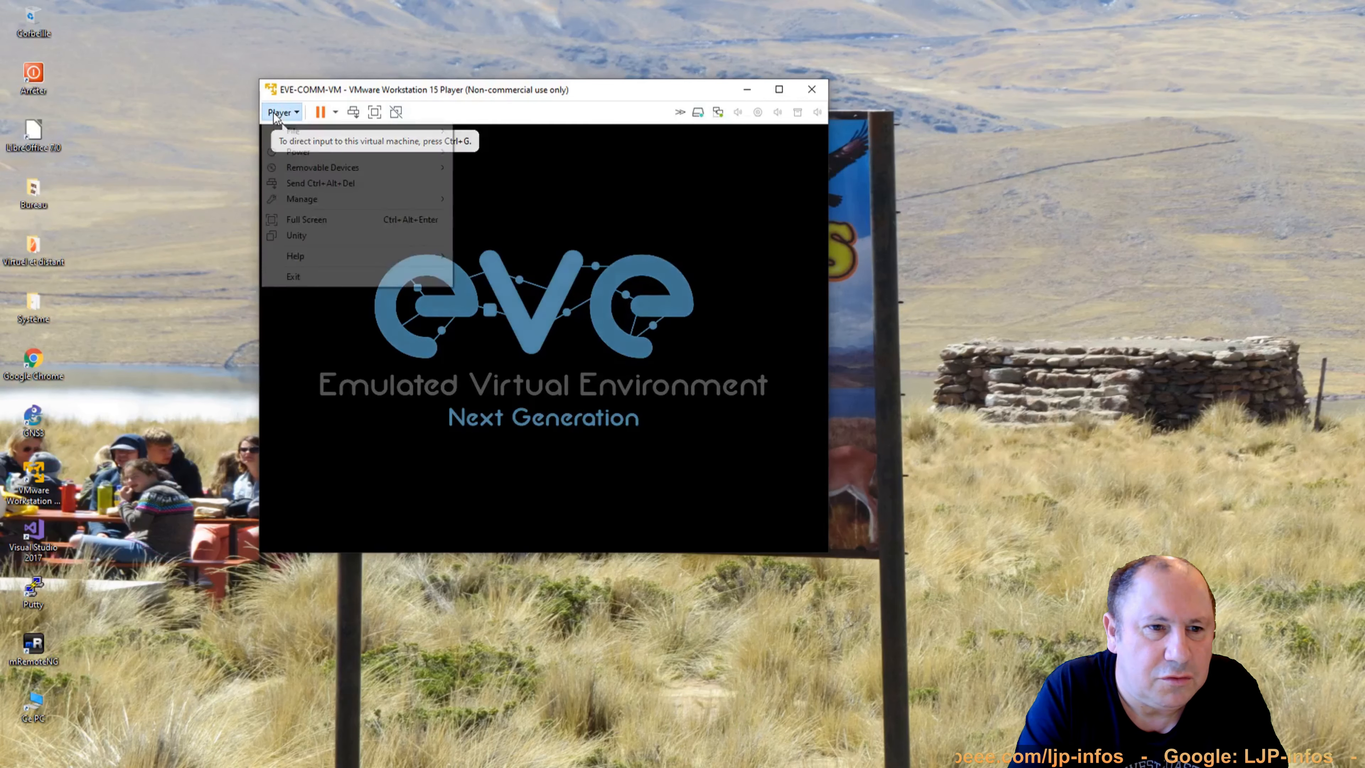
pyautogui.moveTo(292, 167)
pyautogui.moveTo(304, 200)
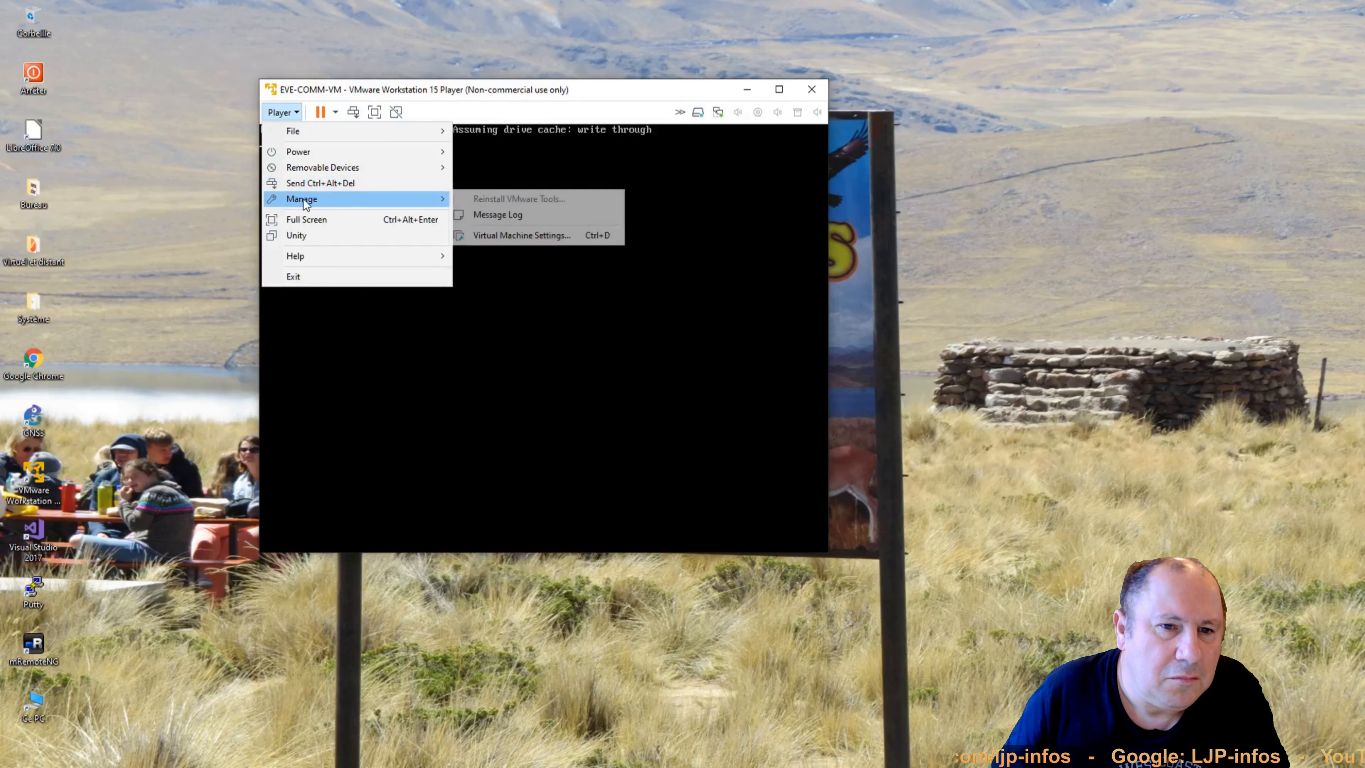
pyautogui.click(525, 235)
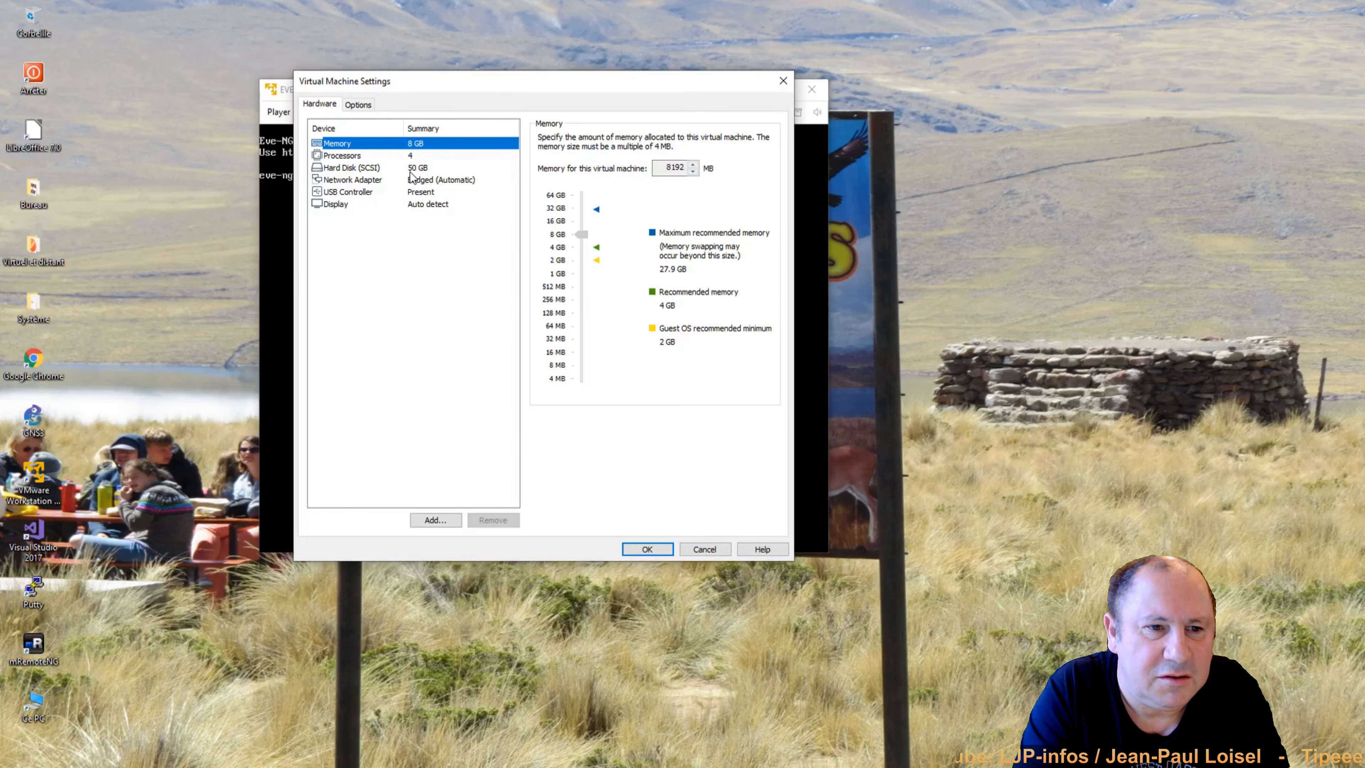
pyautogui.click(704, 548)
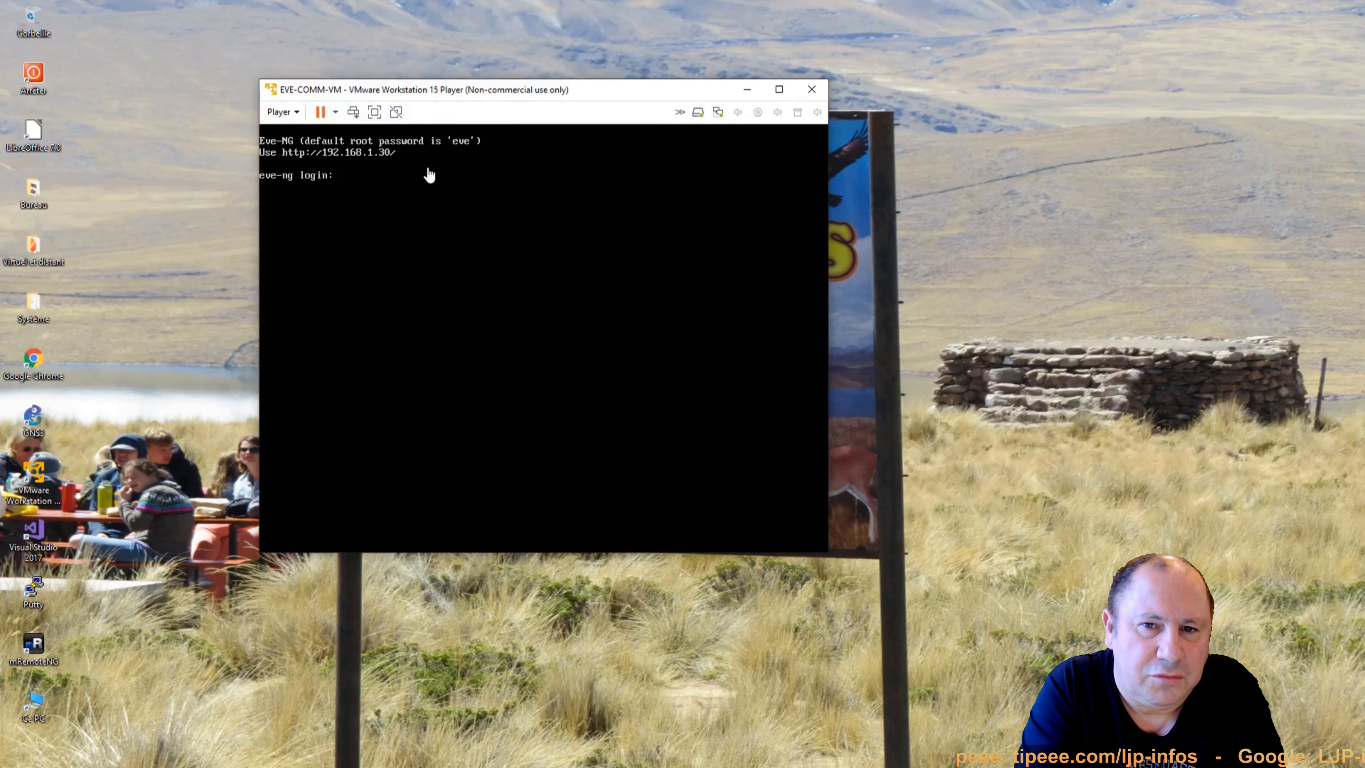
# Log in as root, set a new root password, and keep hostname eve-ng and domain example.com.
pyautogui.click(395, 196)
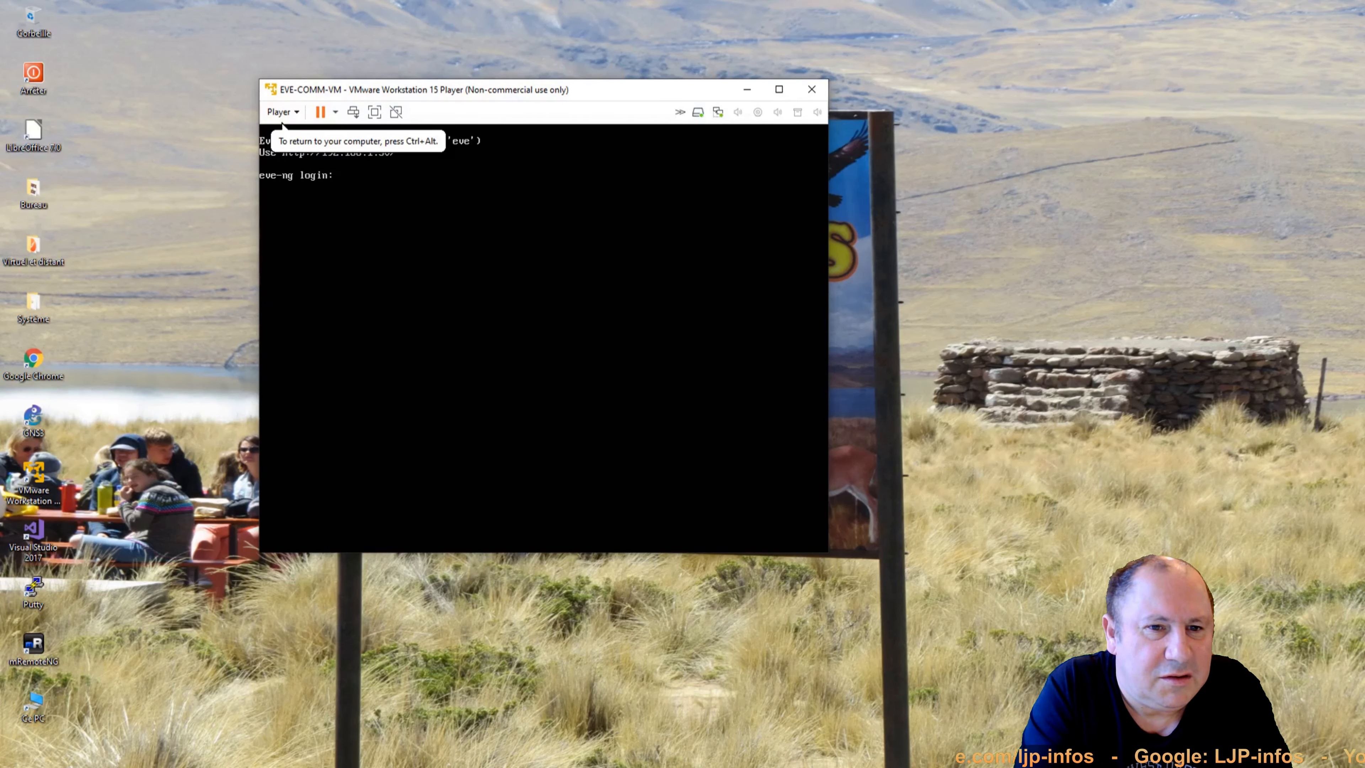
pyautogui.press('Return')
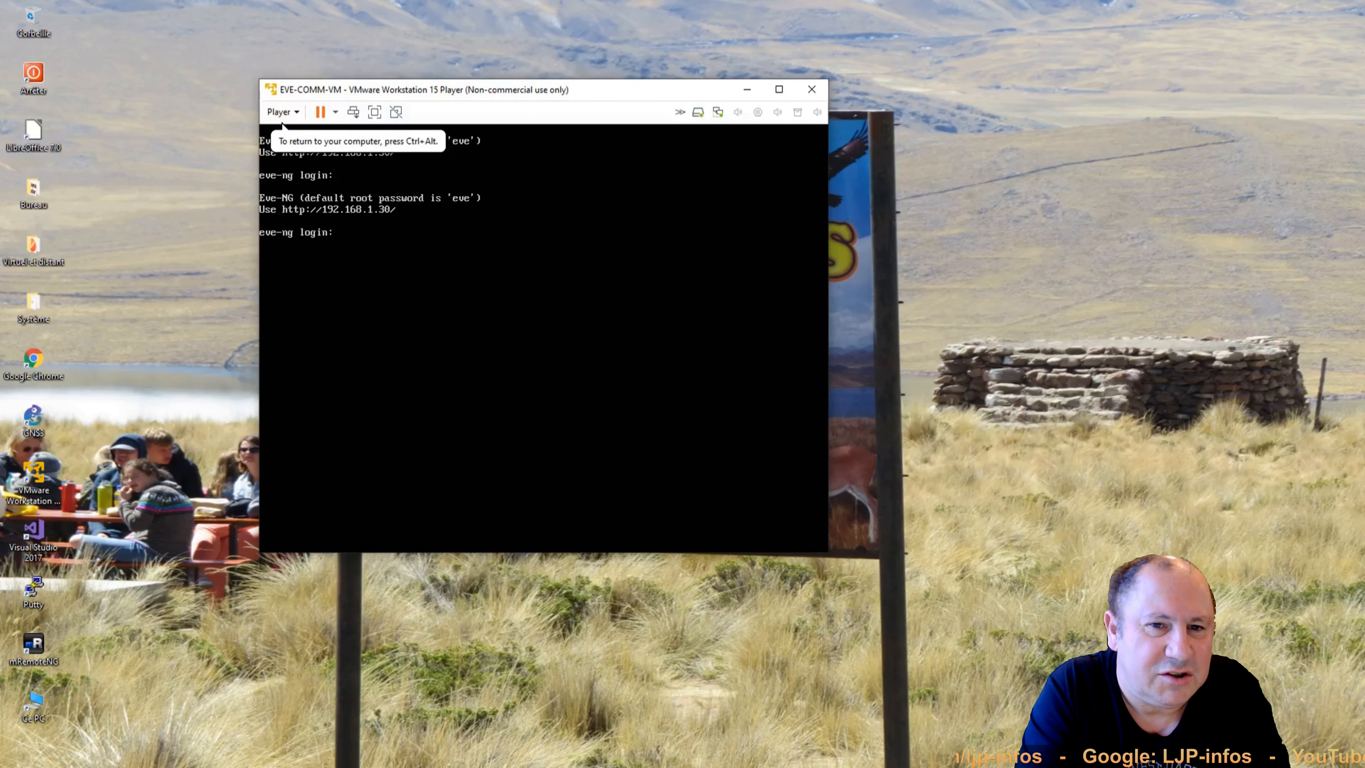
pyautogui.write('root')
pyautogui.press('Return')
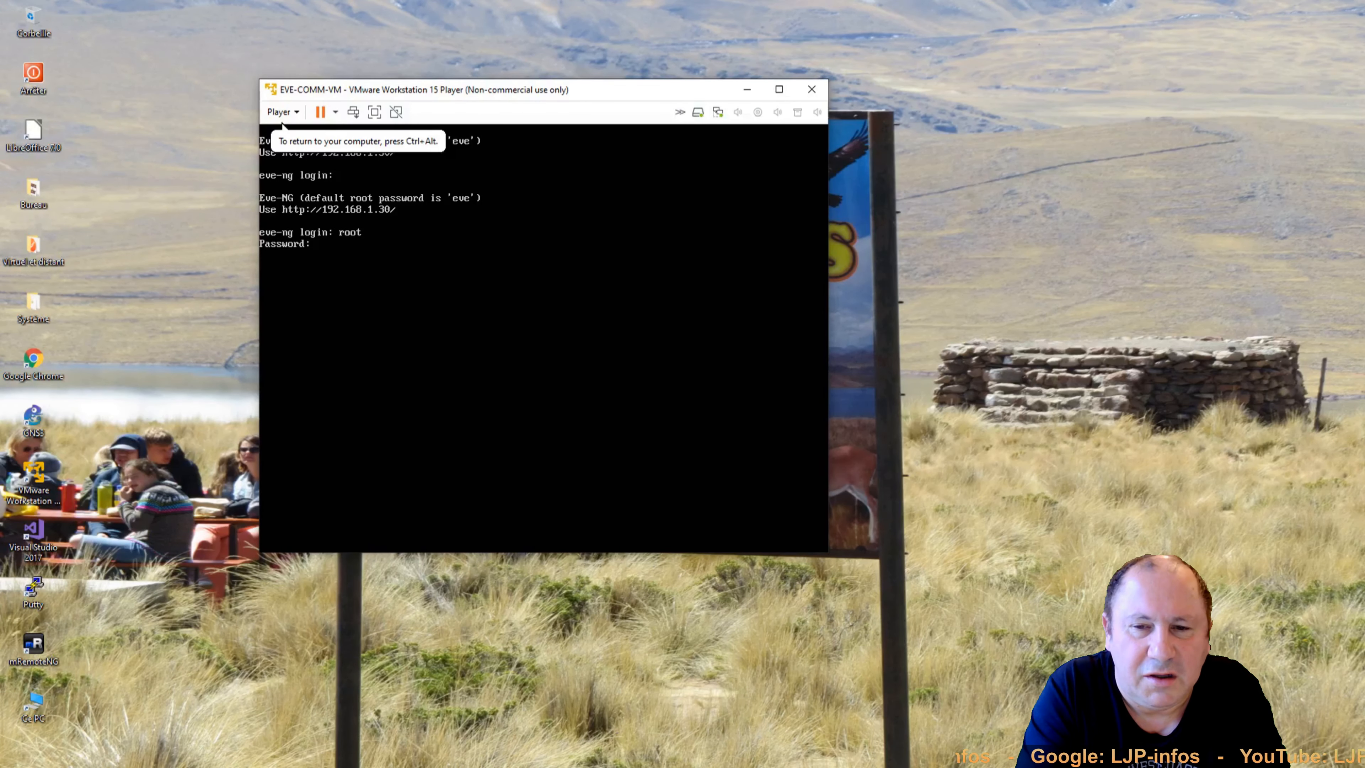
pyautogui.press('Return')
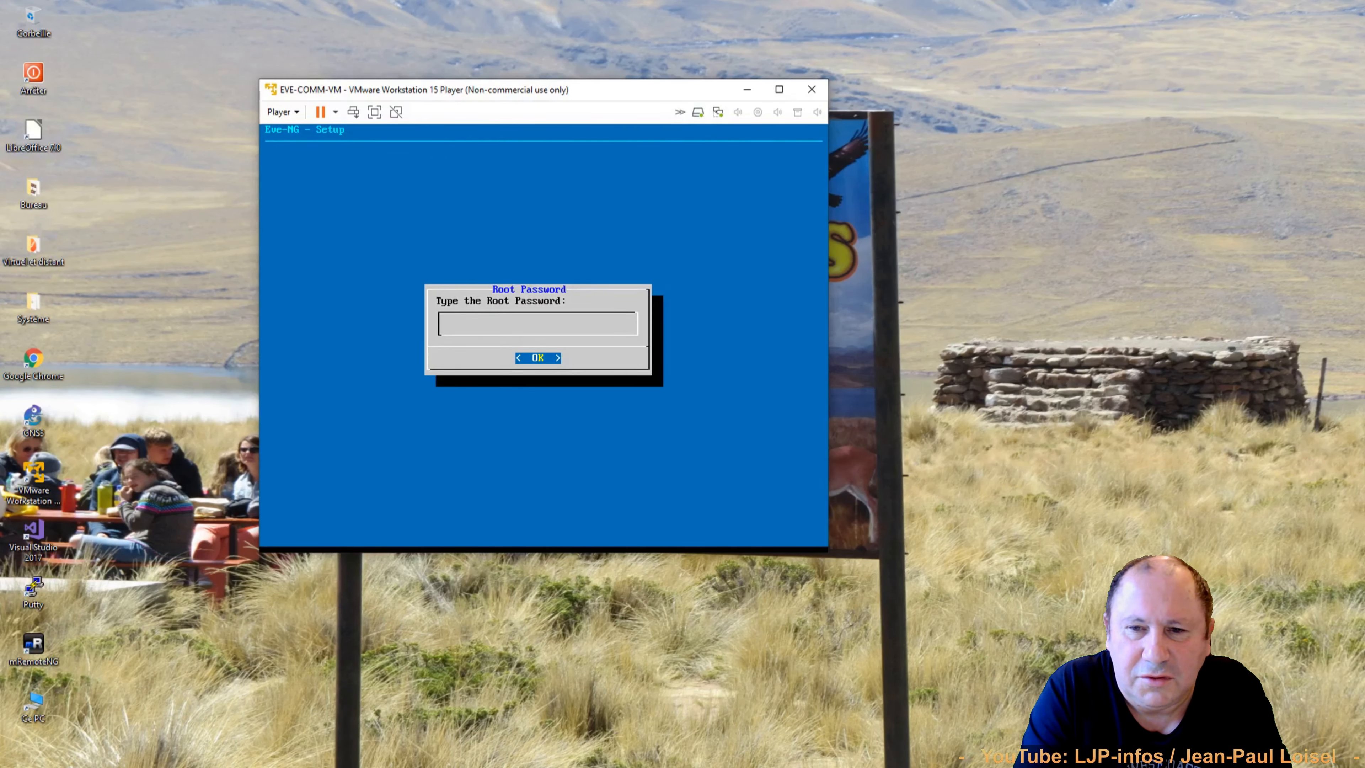
pyautogui.press('Return')
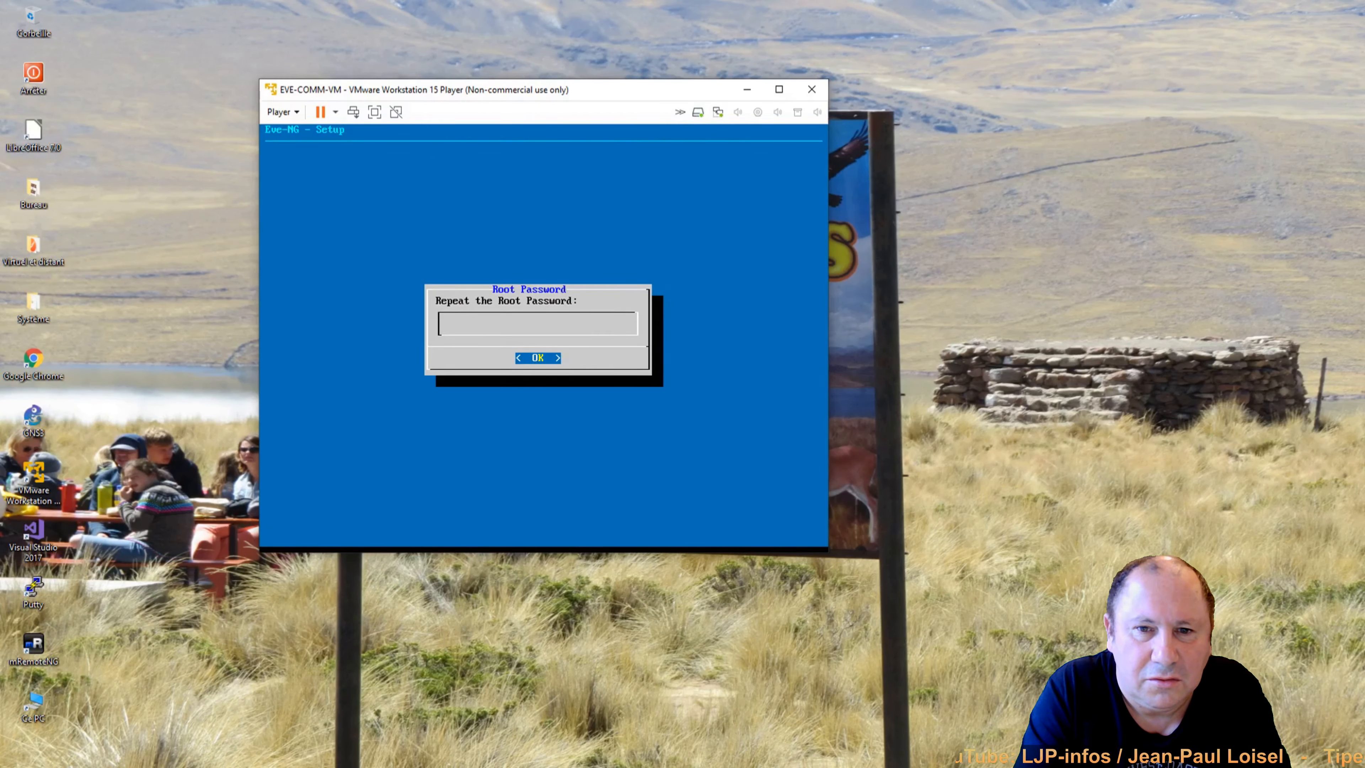
pyautogui.press('Return')
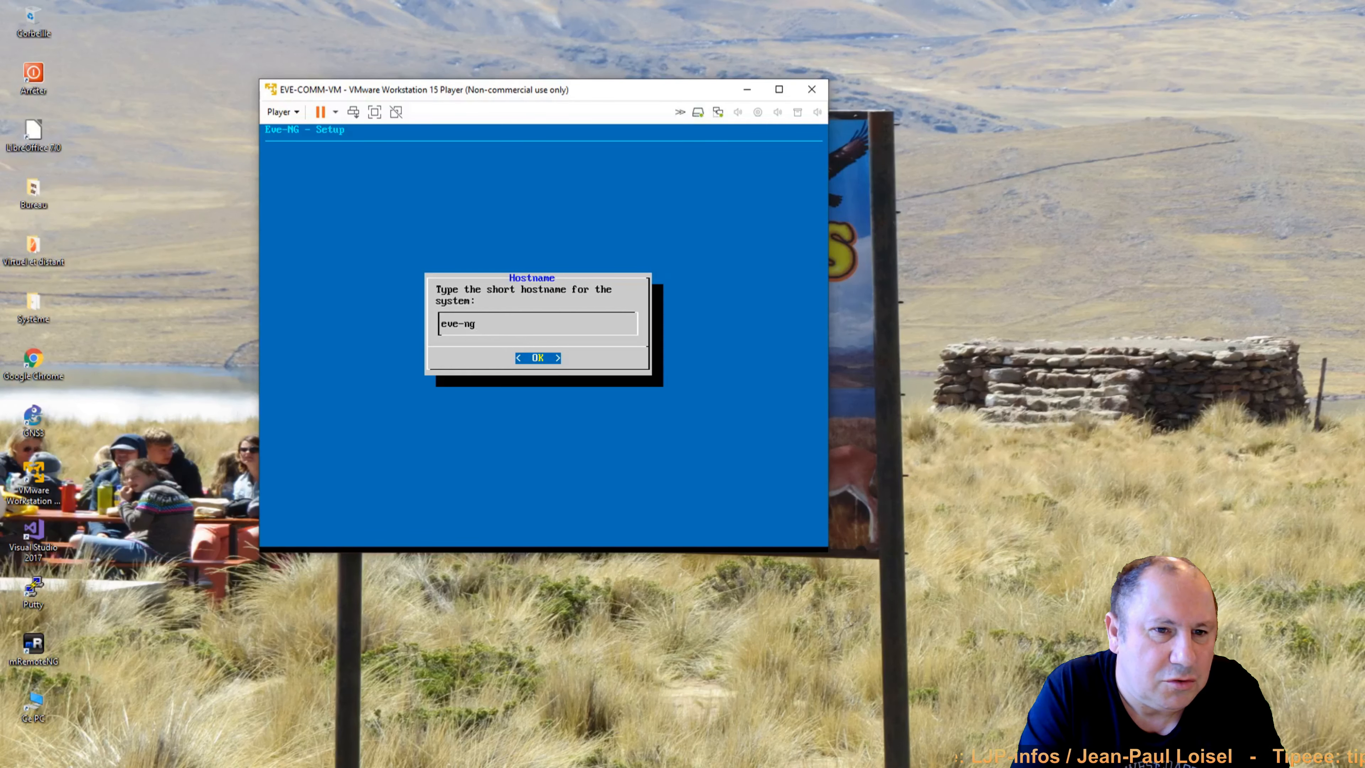
pyautogui.press('Return')
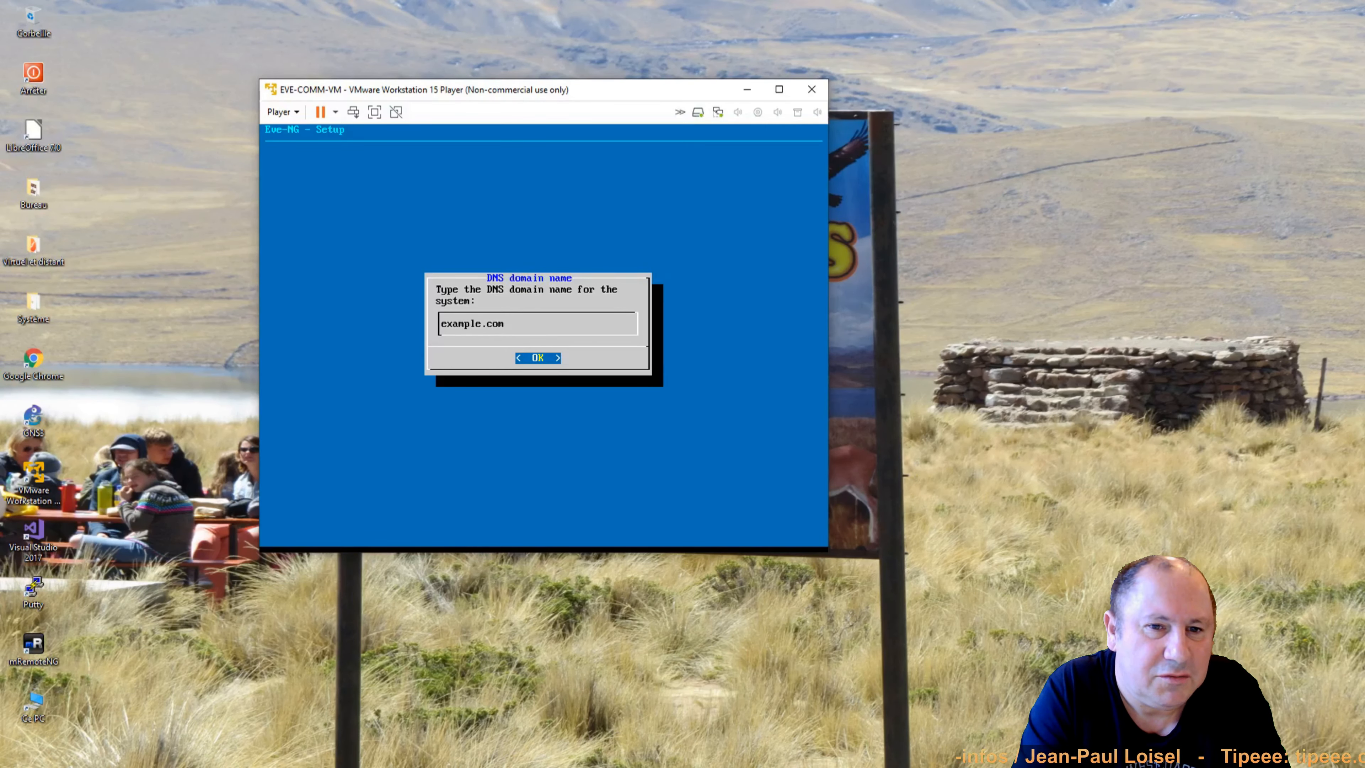
pyautogui.press('Return')
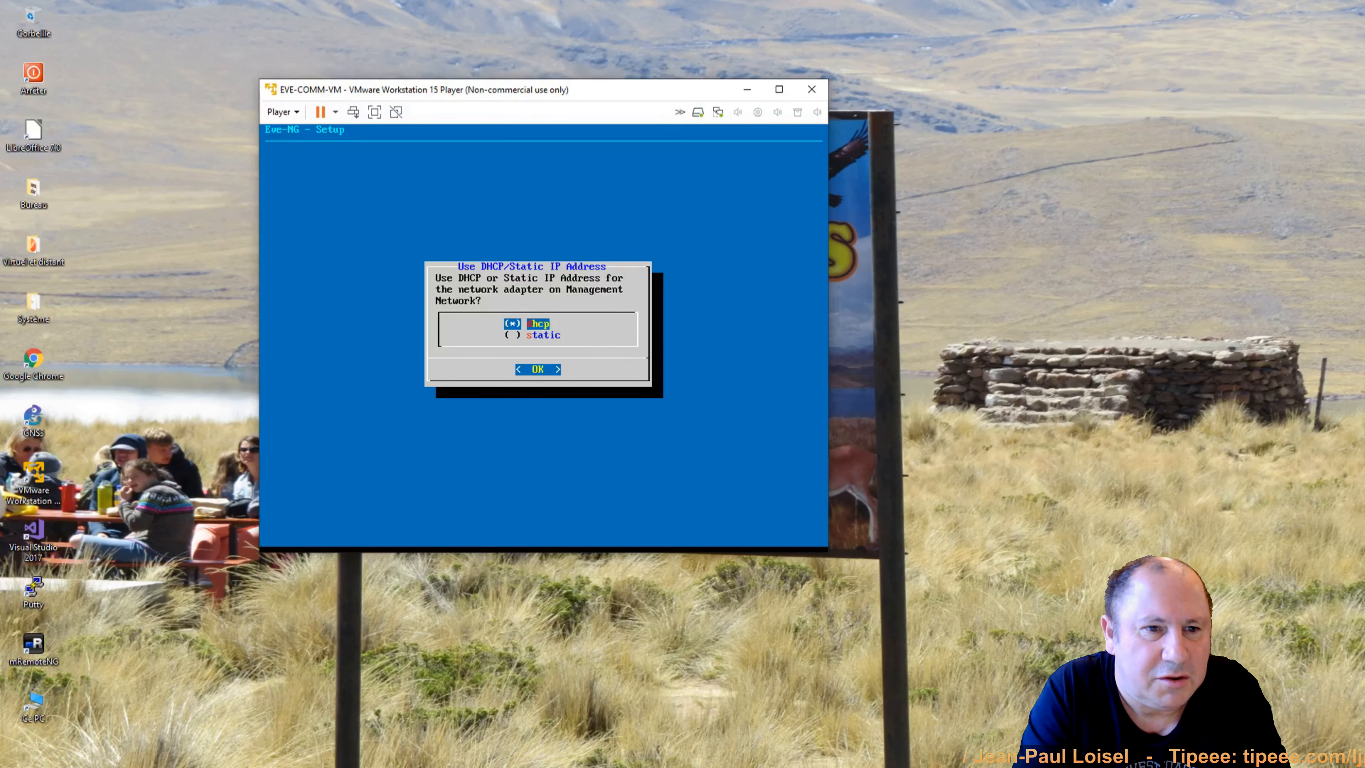
# Choose static addressing with IP 192.168.1.28, mask 255.255.255.0 and gateway 192.168.1.1.
pyautogui.press('Down')
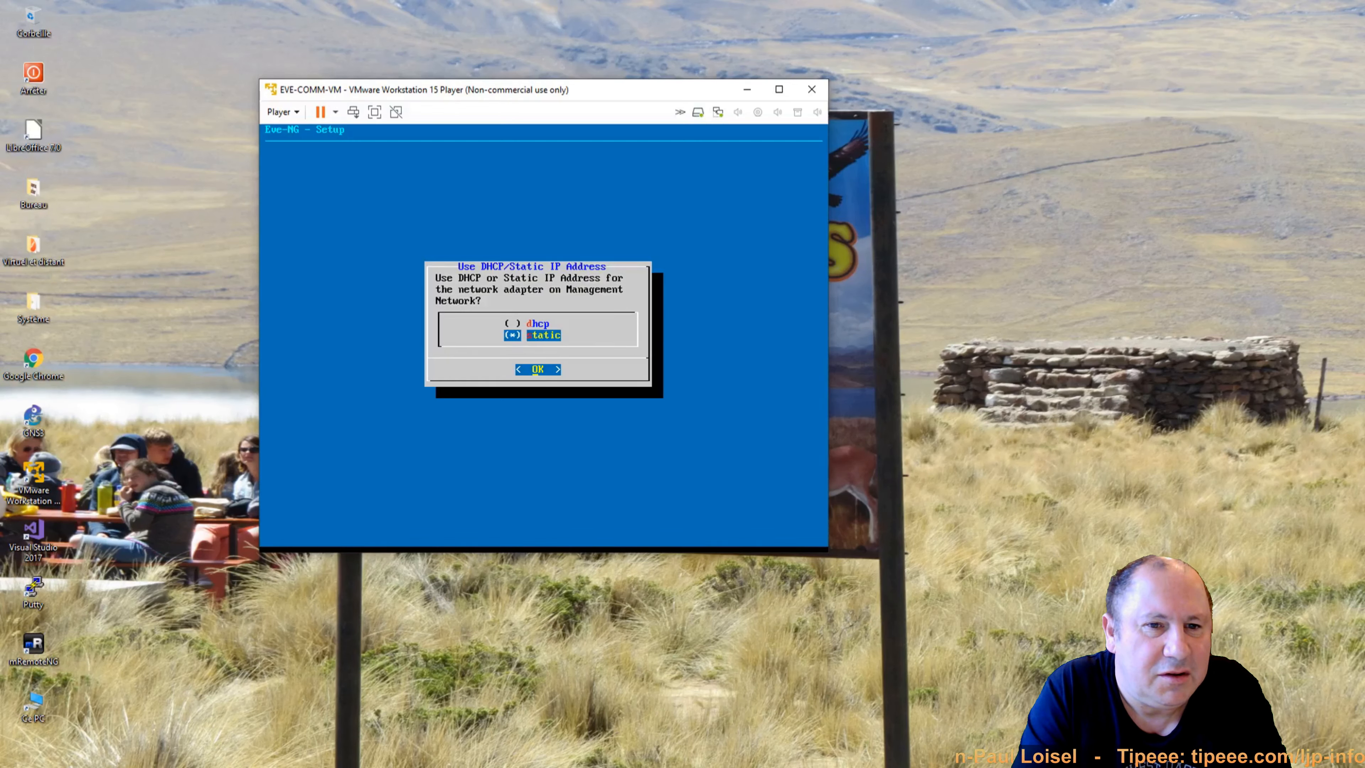
pyautogui.press('Return')
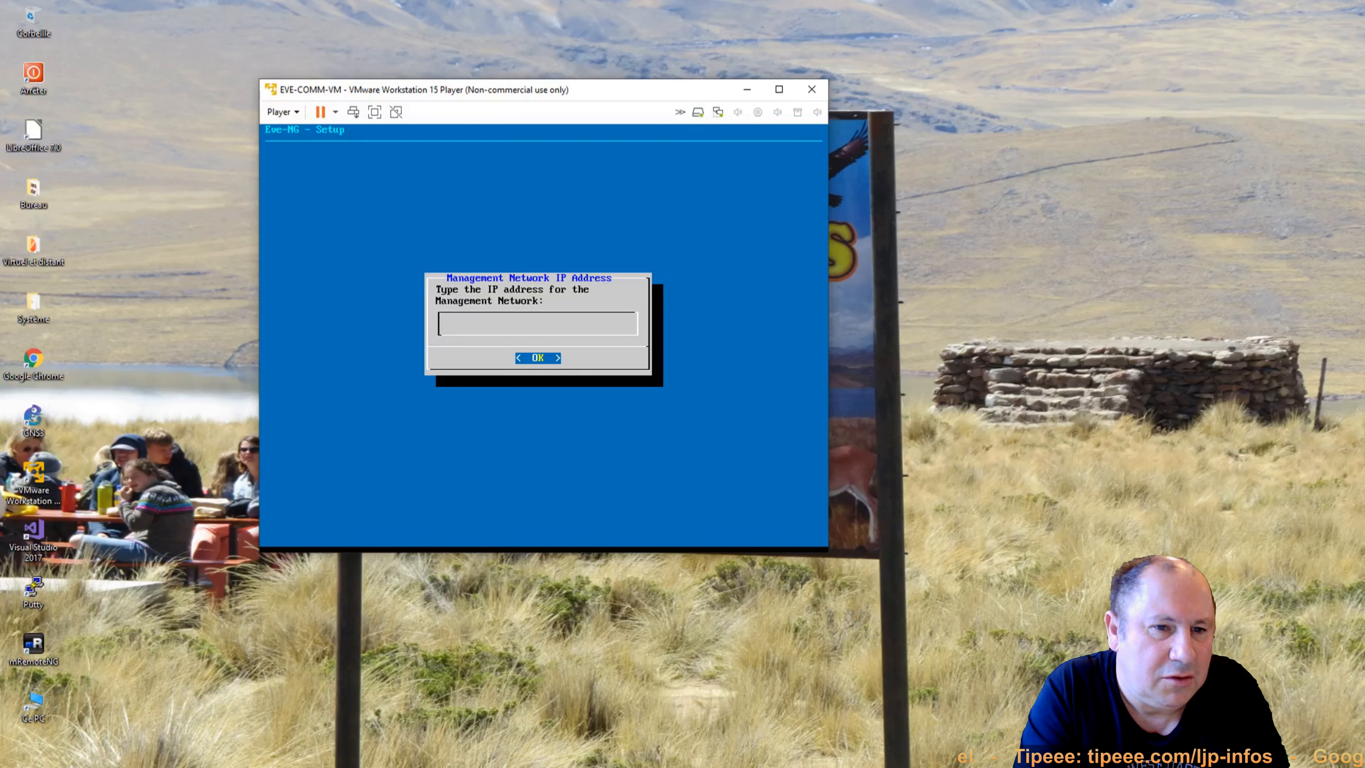
pyautogui.write('1921')
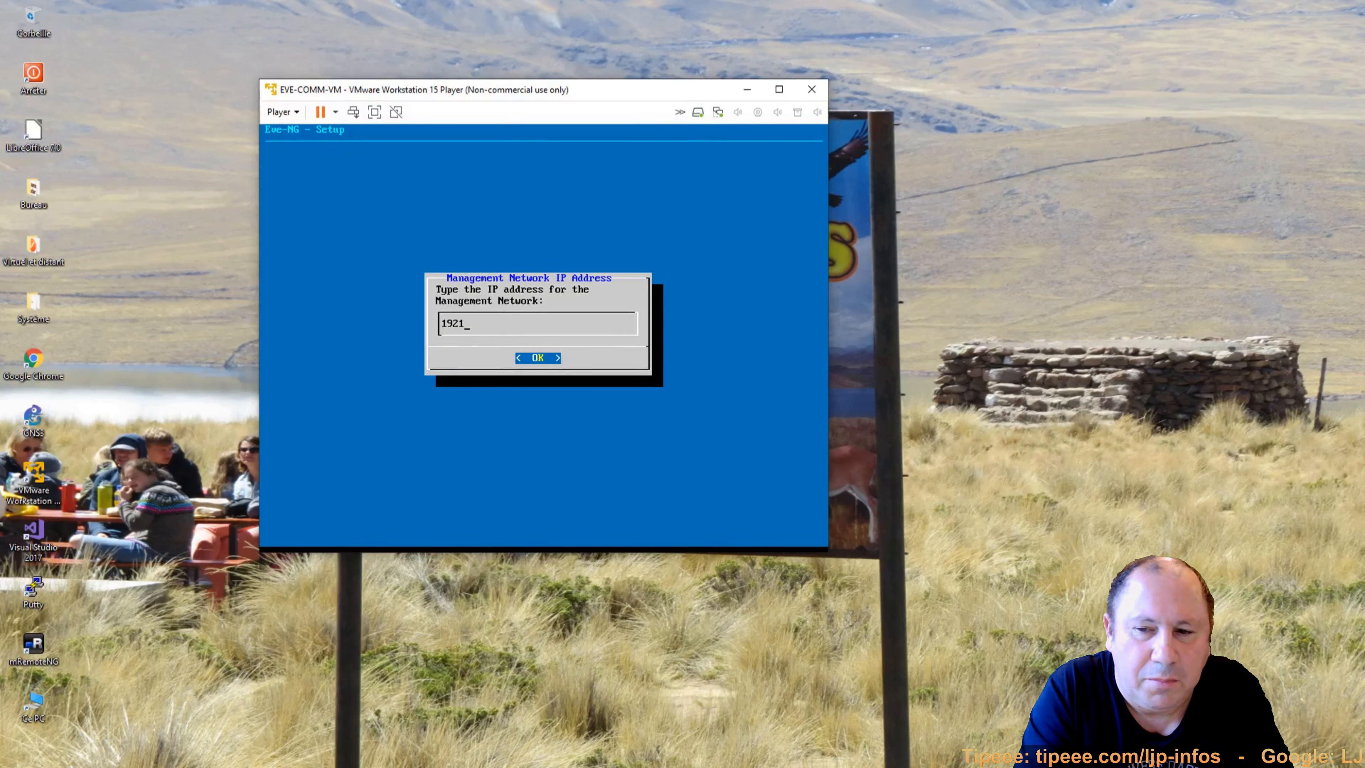
pyautogui.press('BackSpace')
pyautogui.write('.168.')
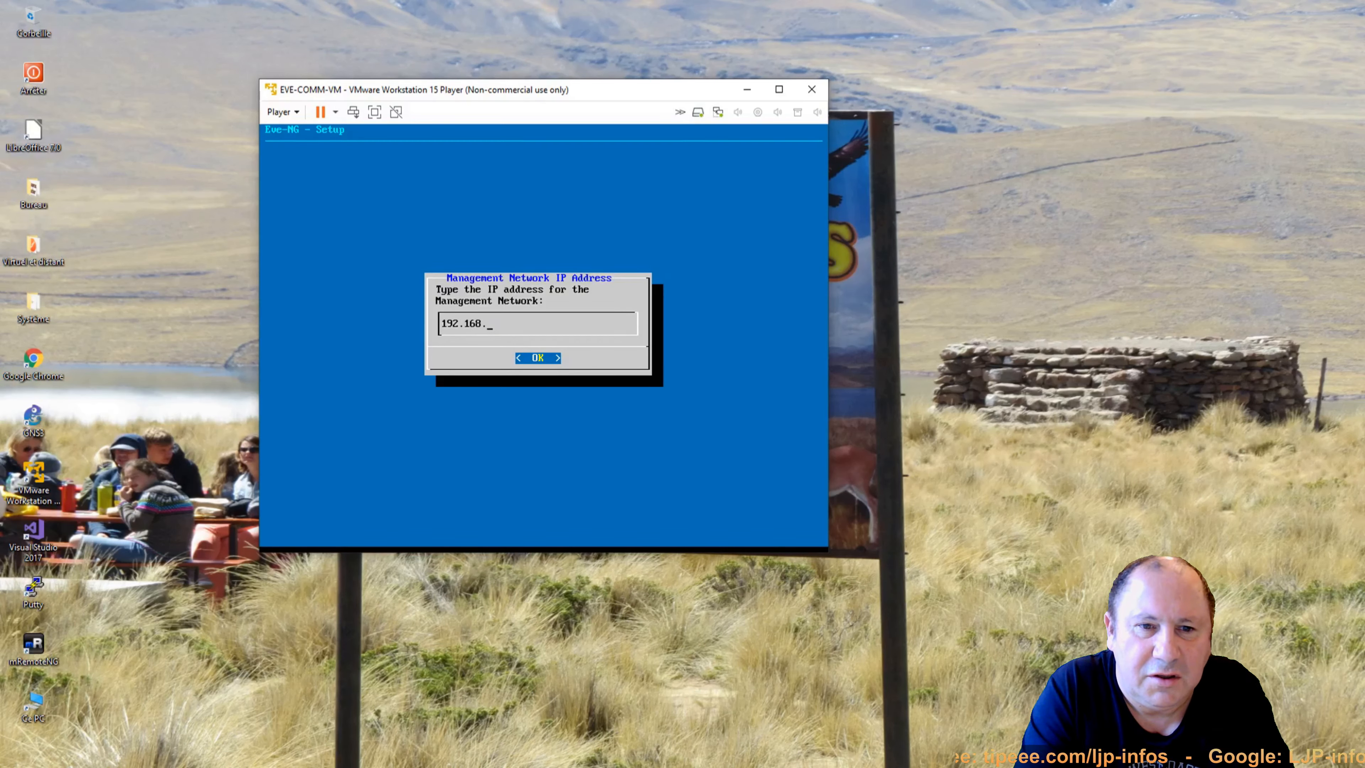
pyautogui.write('1.')
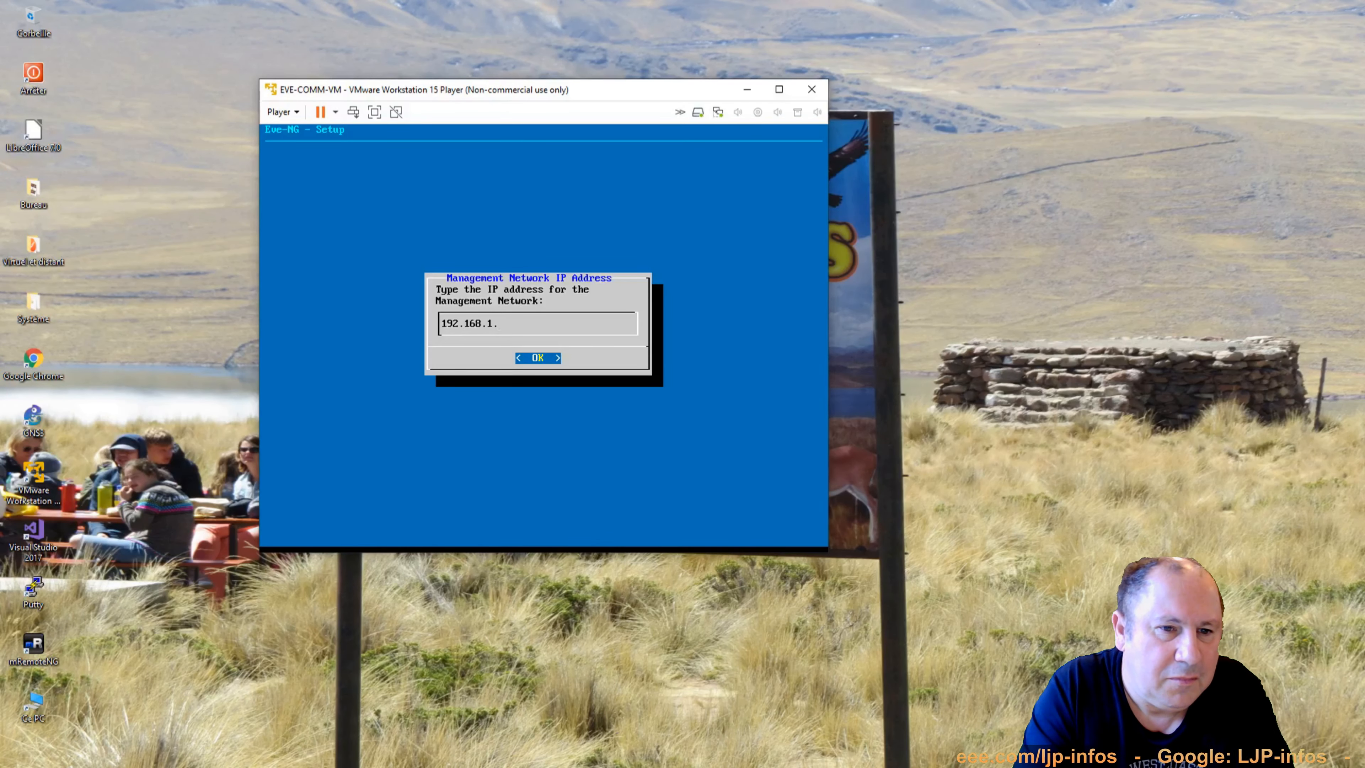
pyautogui.write('28')
pyautogui.press('Return')
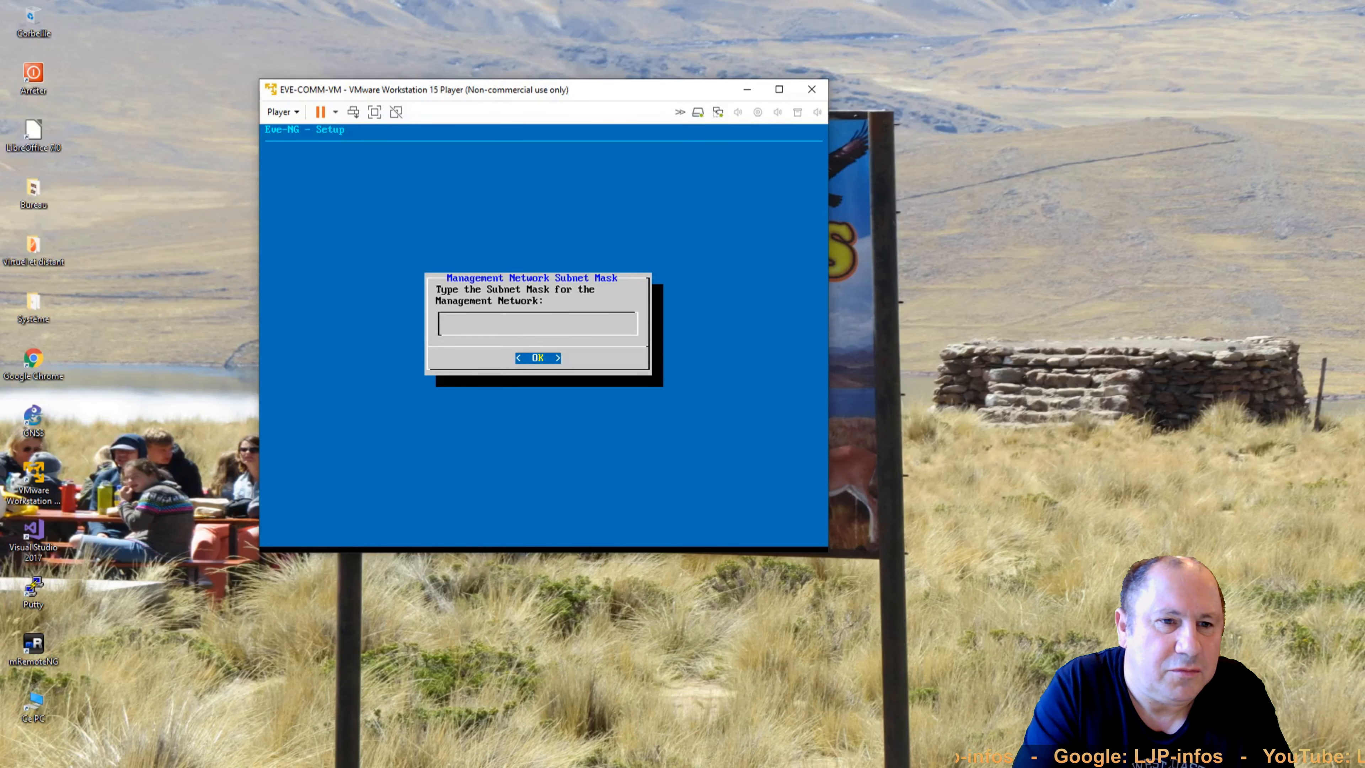
pyautogui.write('255.255.255.0')
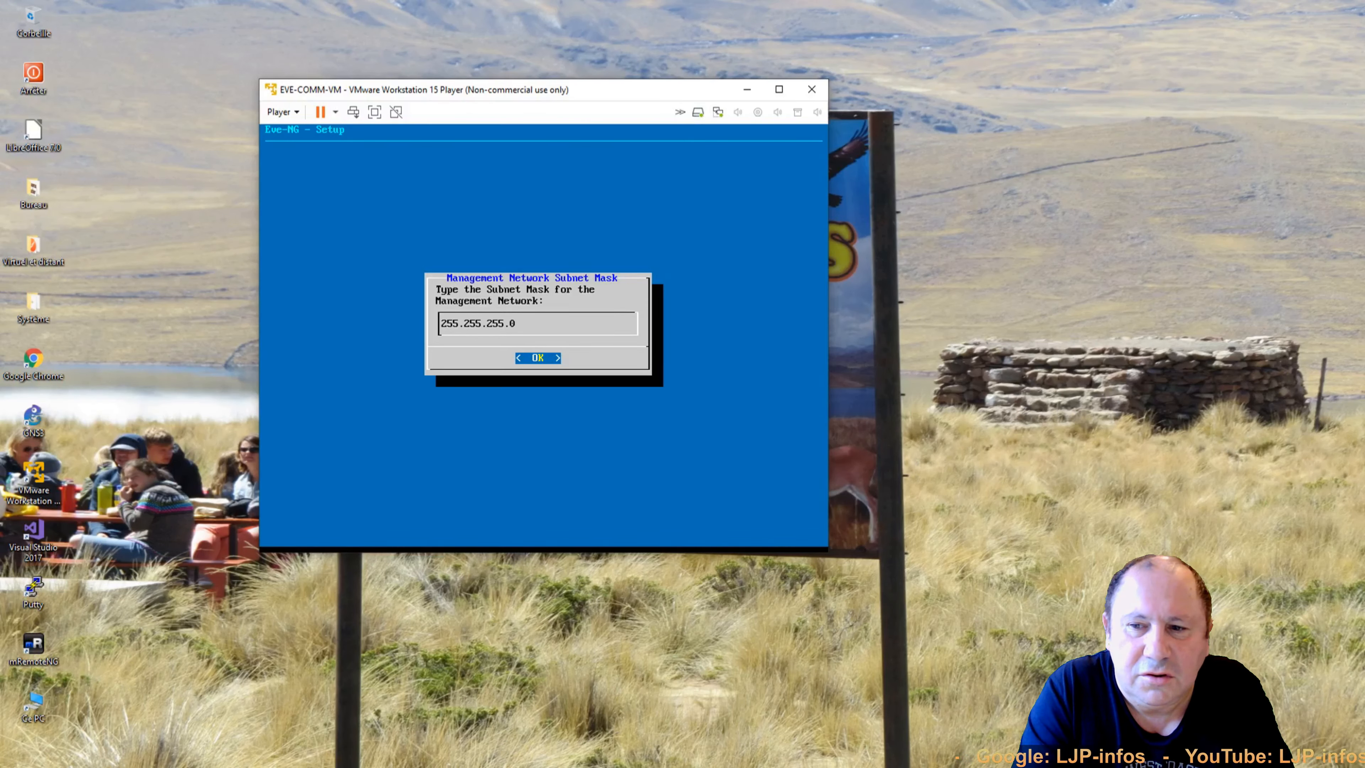
pyautogui.press('Return')
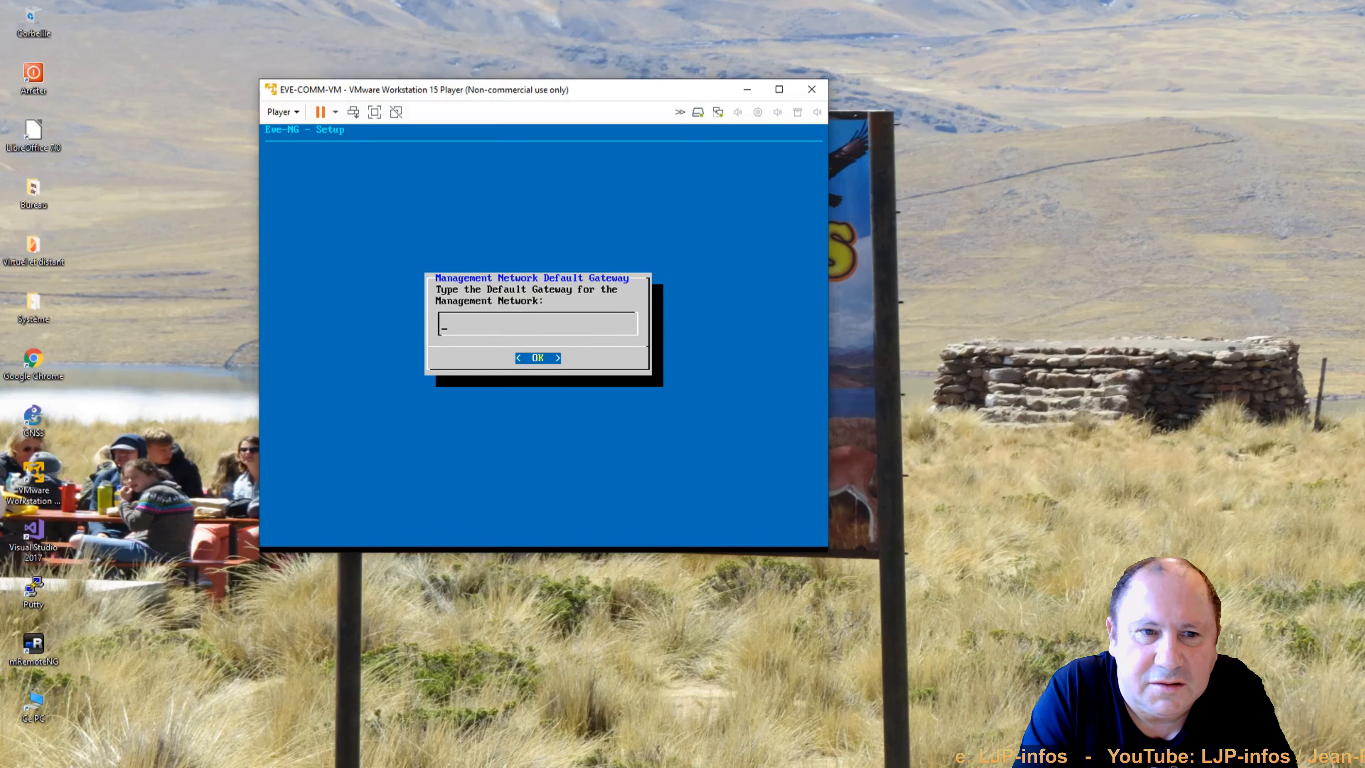
pyautogui.write('192.168.1.')
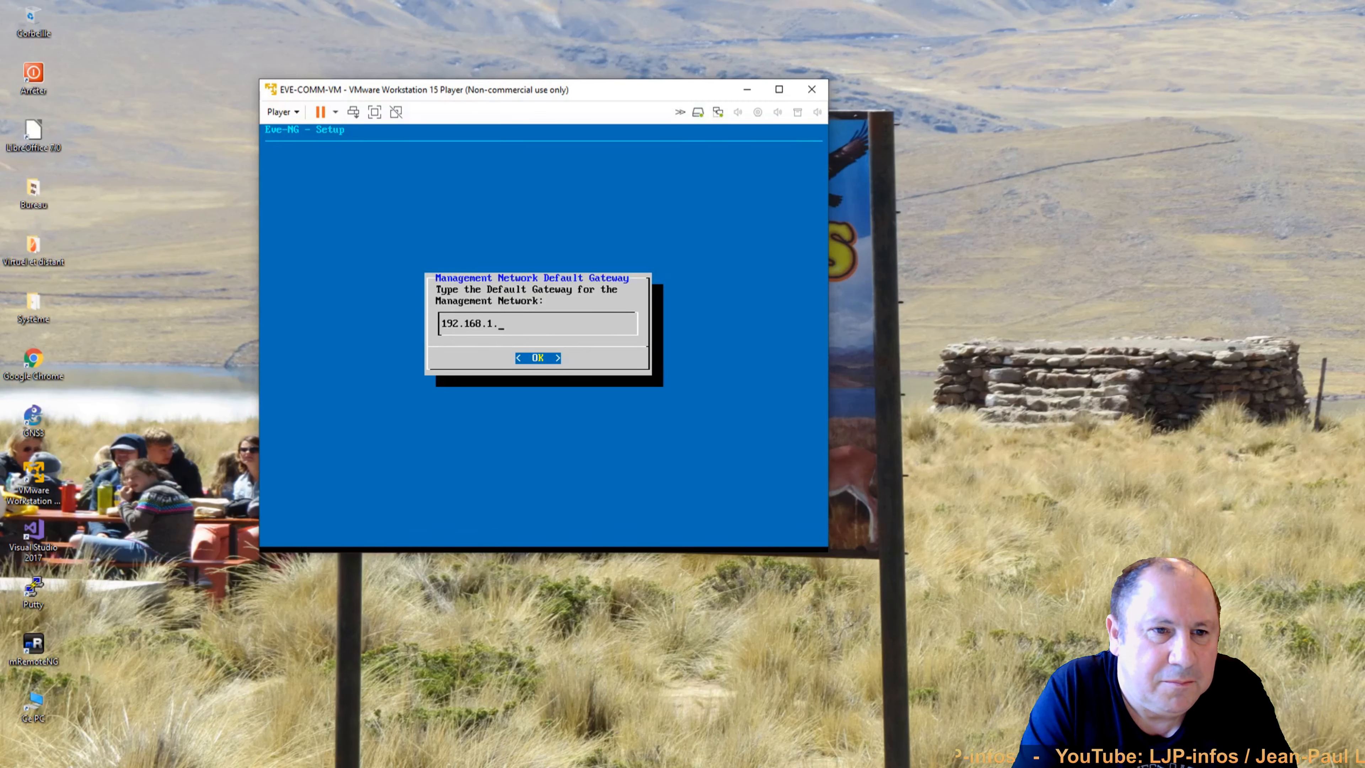
pyautogui.write('1')
pyautogui.press('Return')
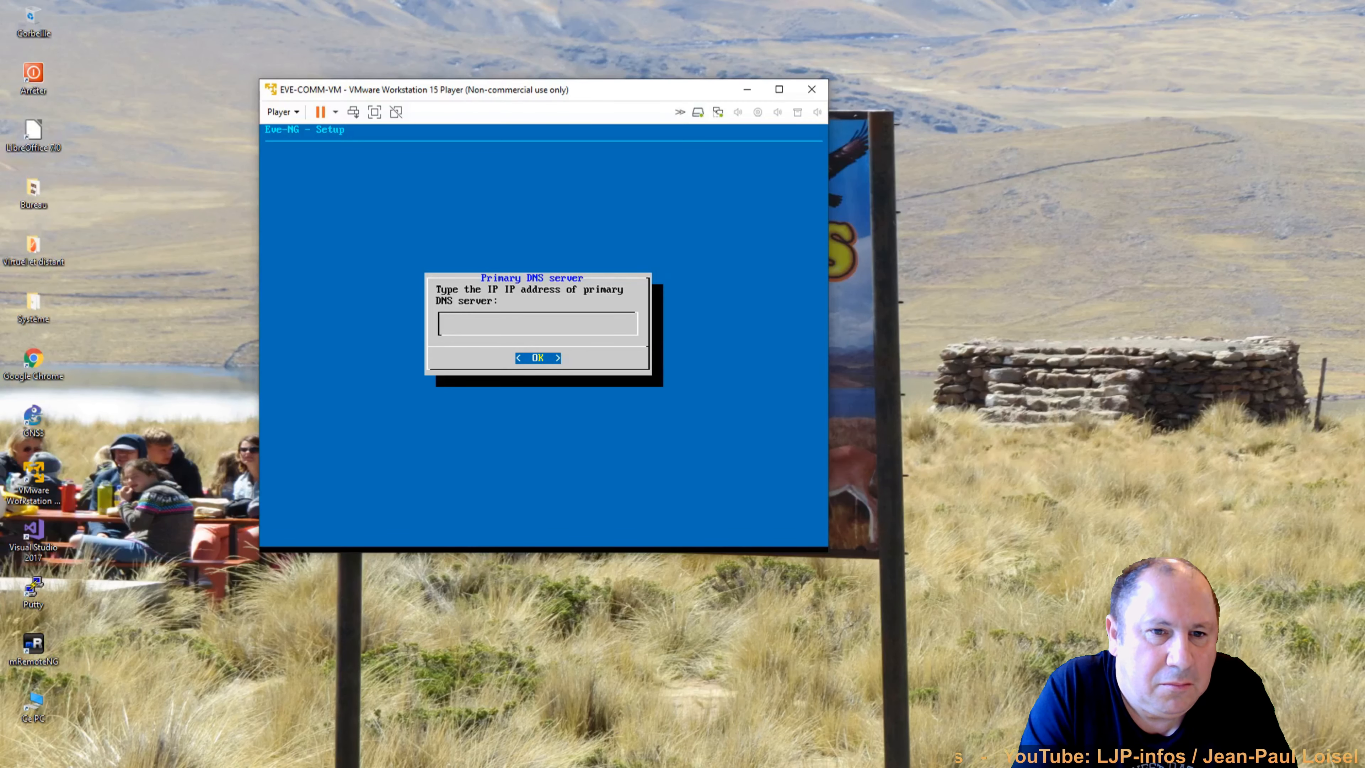
# Set DNS servers 8.8.8.8 and 8.8.4.4, leave NTP empty, and choose direct connection.
pyautogui.write('8.8.8.8')
pyautogui.press('Return')
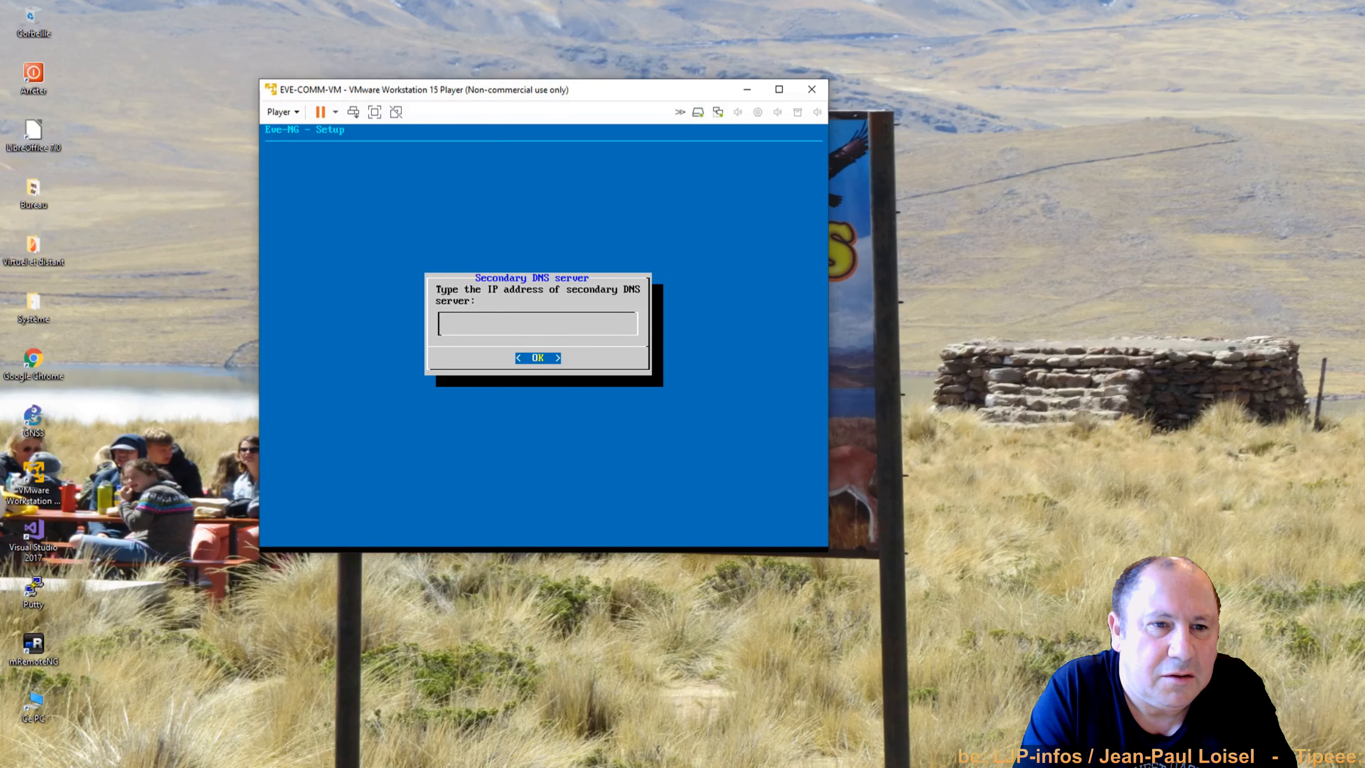
pyautogui.write('8.8.4.')
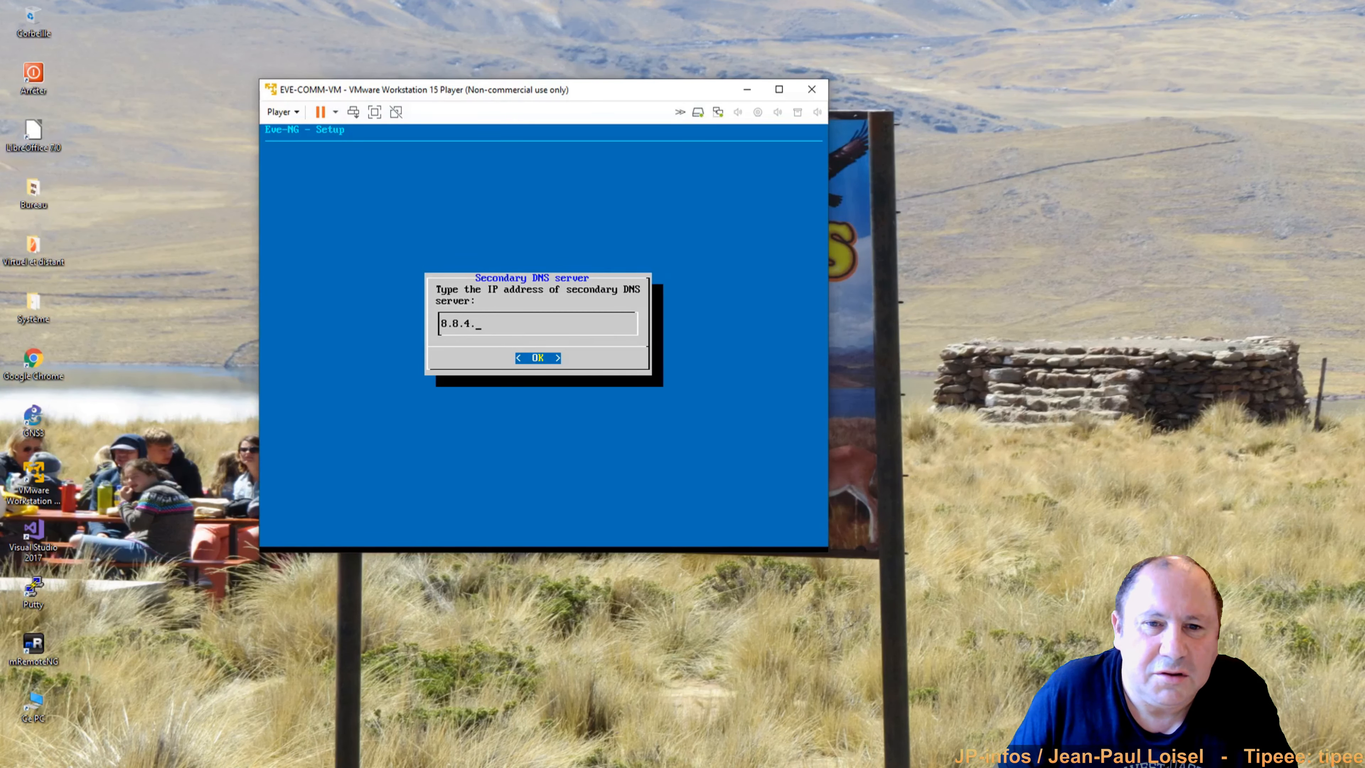
pyautogui.write('4')
pyautogui.press('Return')
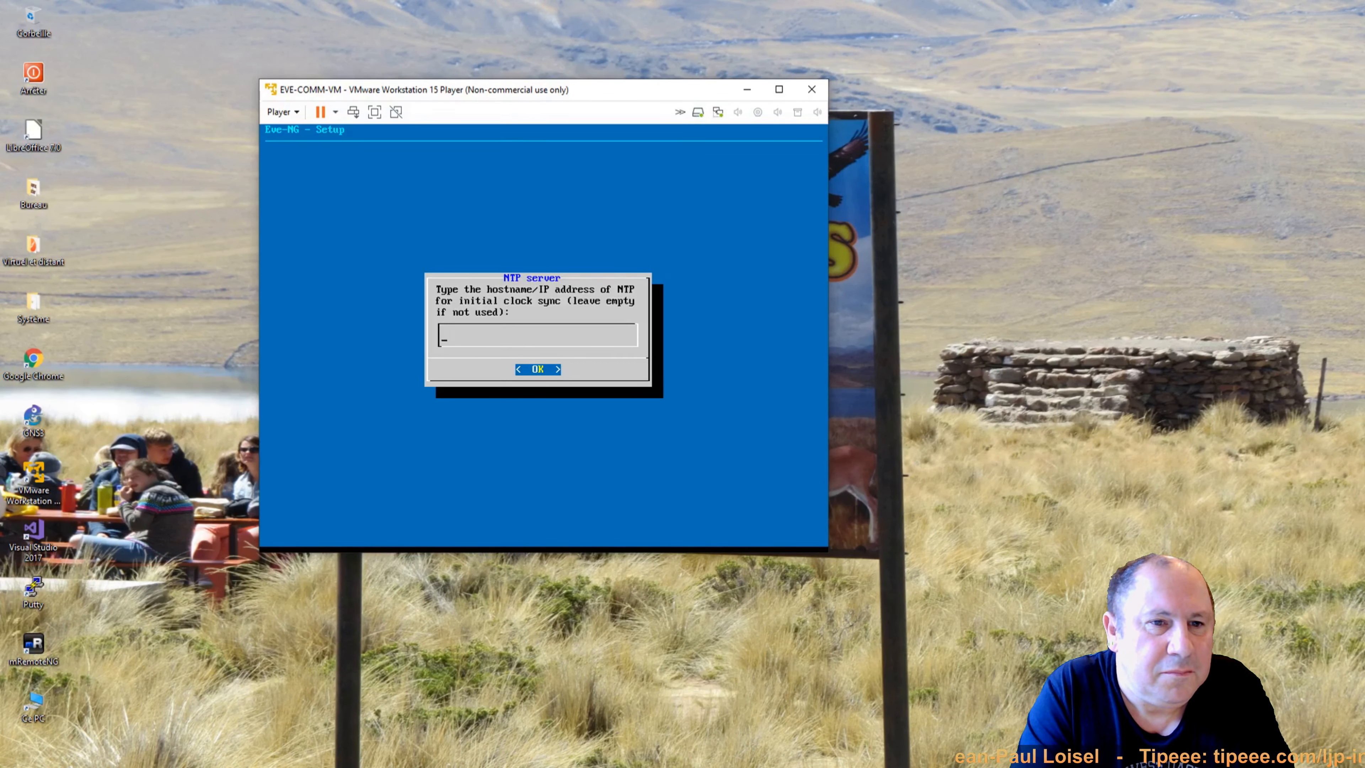
pyautogui.press('Return')
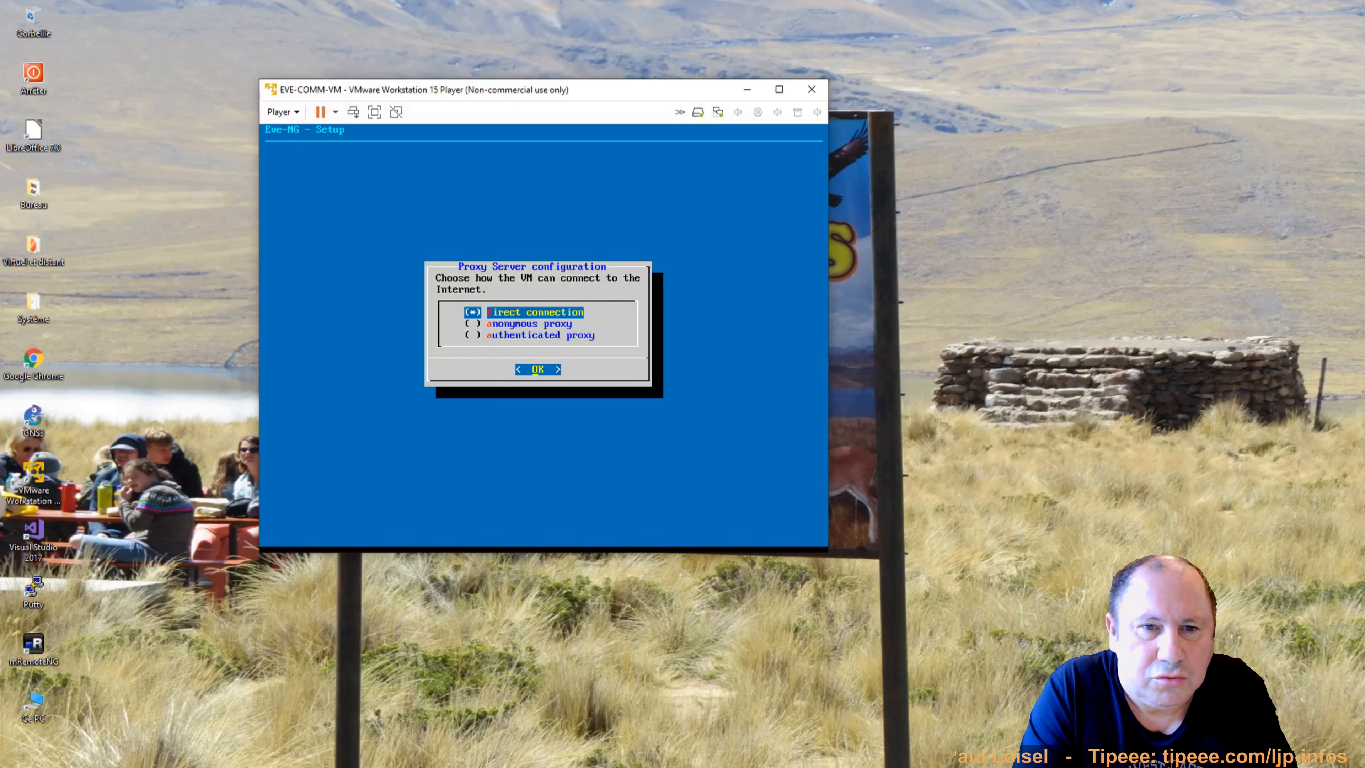
pyautogui.press('Down')
pyautogui.press('Down')
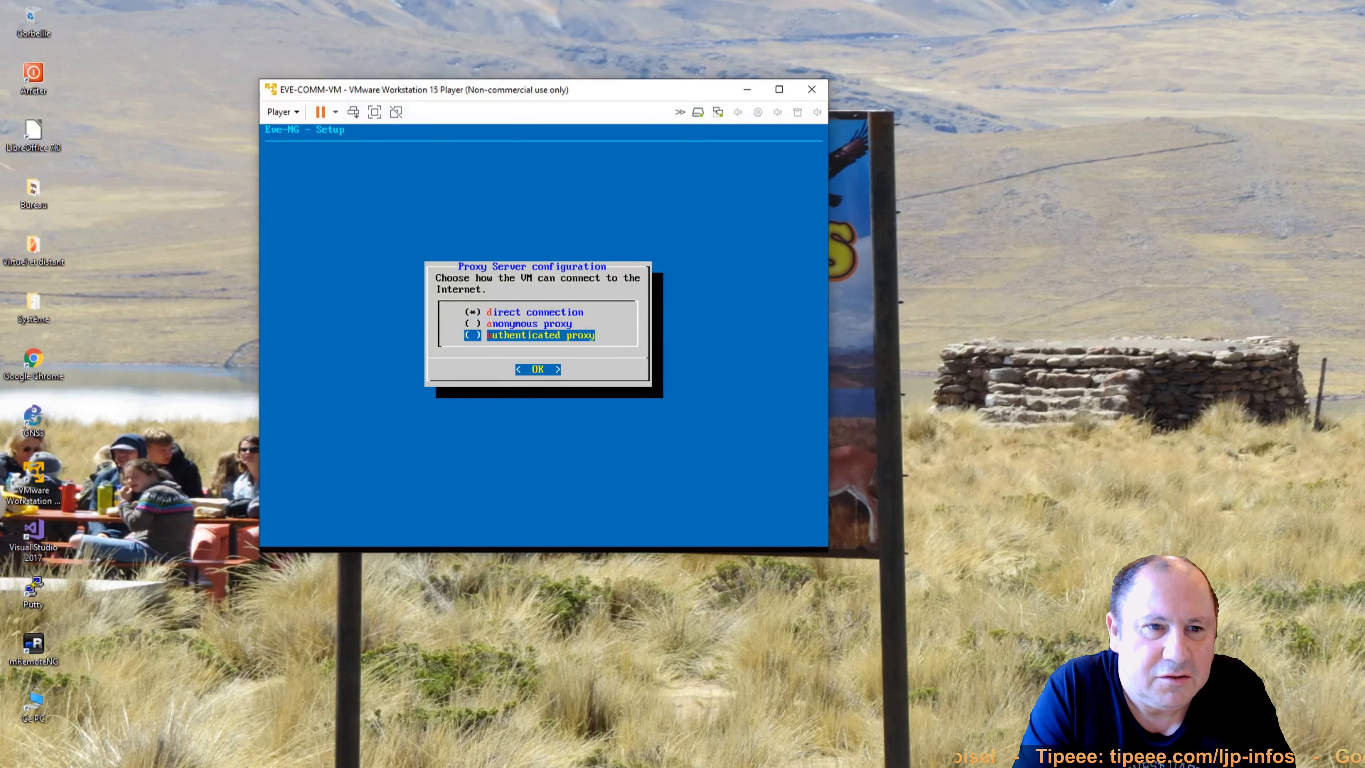
pyautogui.press('Up')
pyautogui.press('Up')
pyautogui.press('Return')
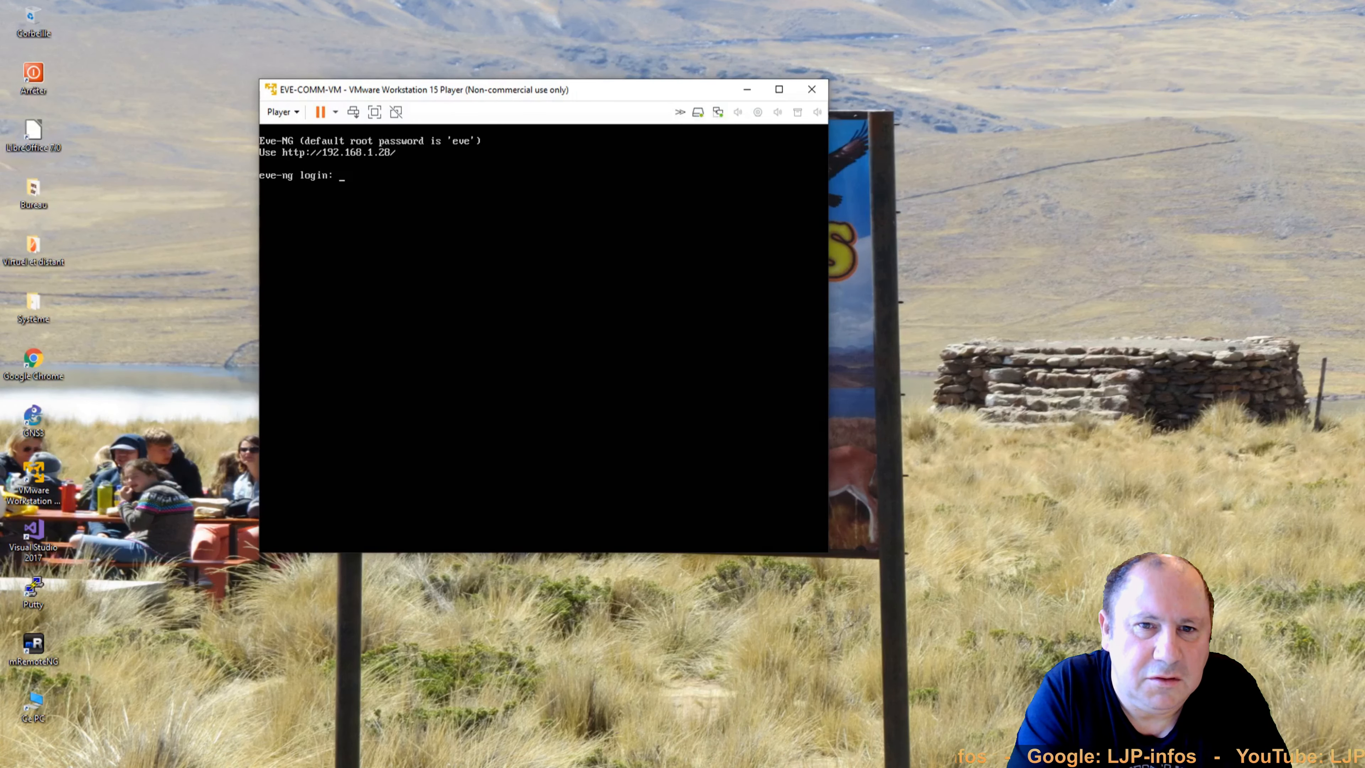
# Log in to the console as root and shut the VM down with an init command.
pyautogui.write('root')
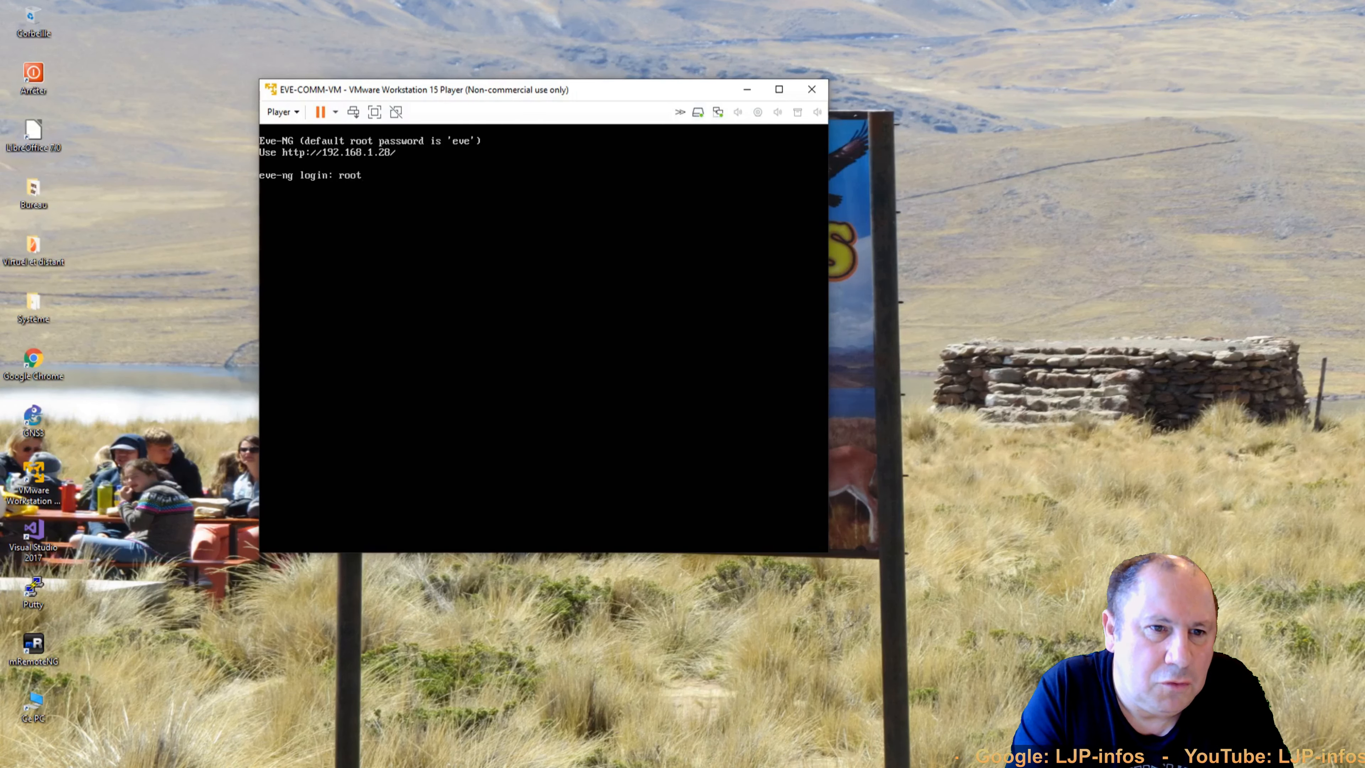
pyautogui.press('Return')
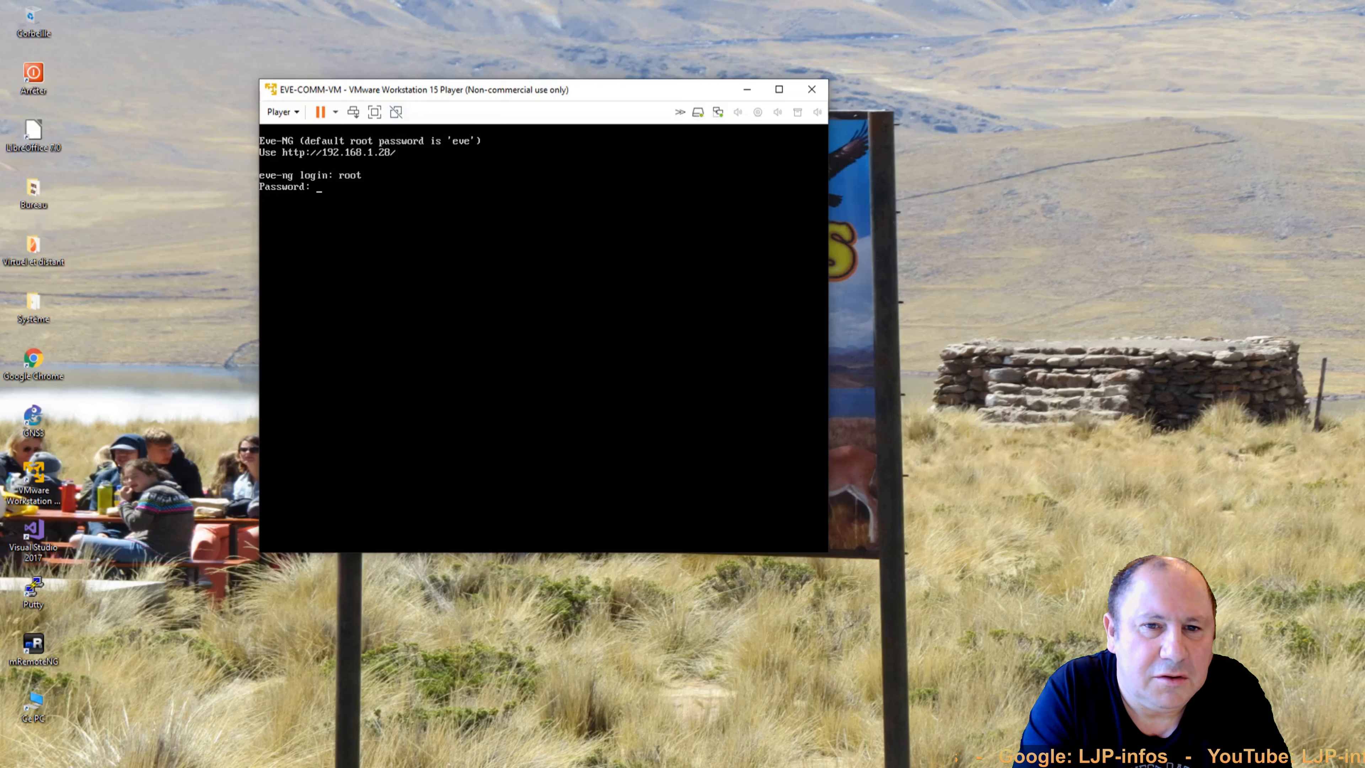
pyautogui.press('Return')
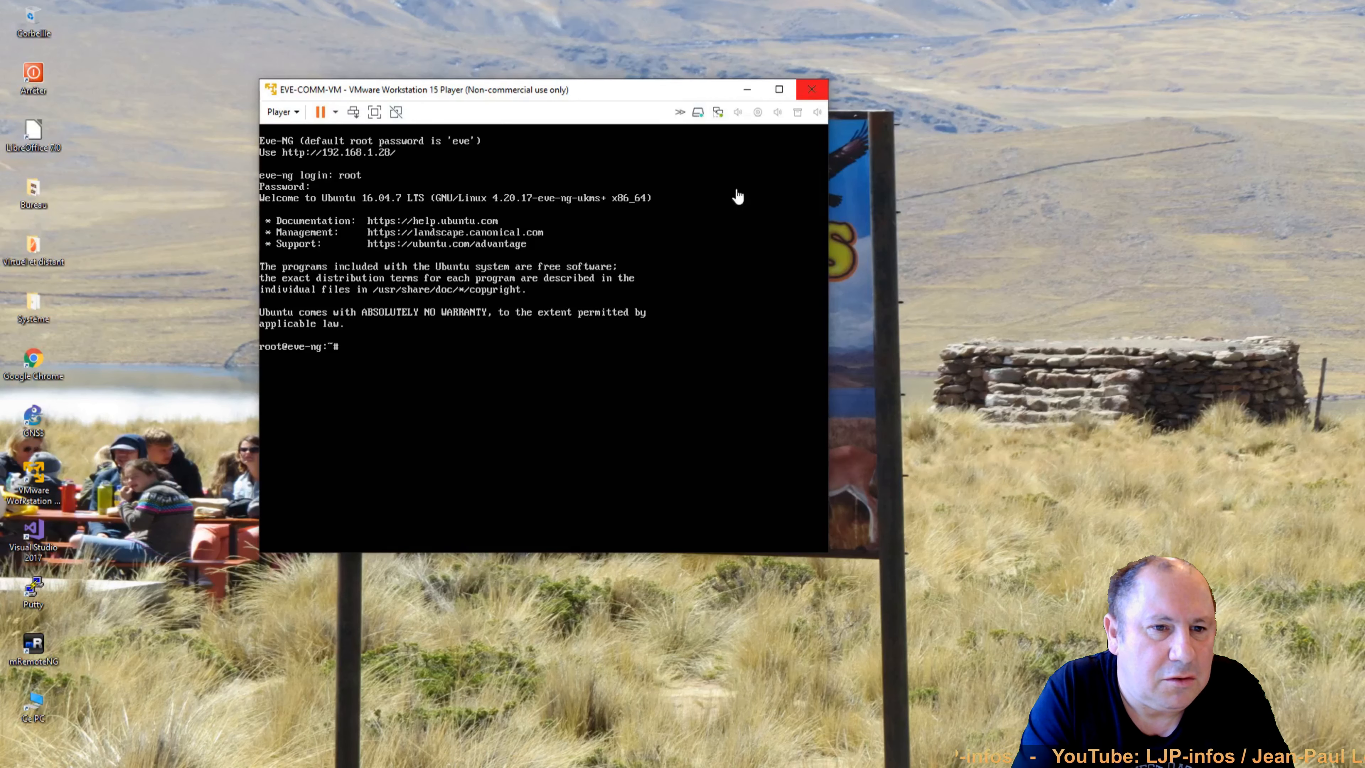
pyautogui.write('init')
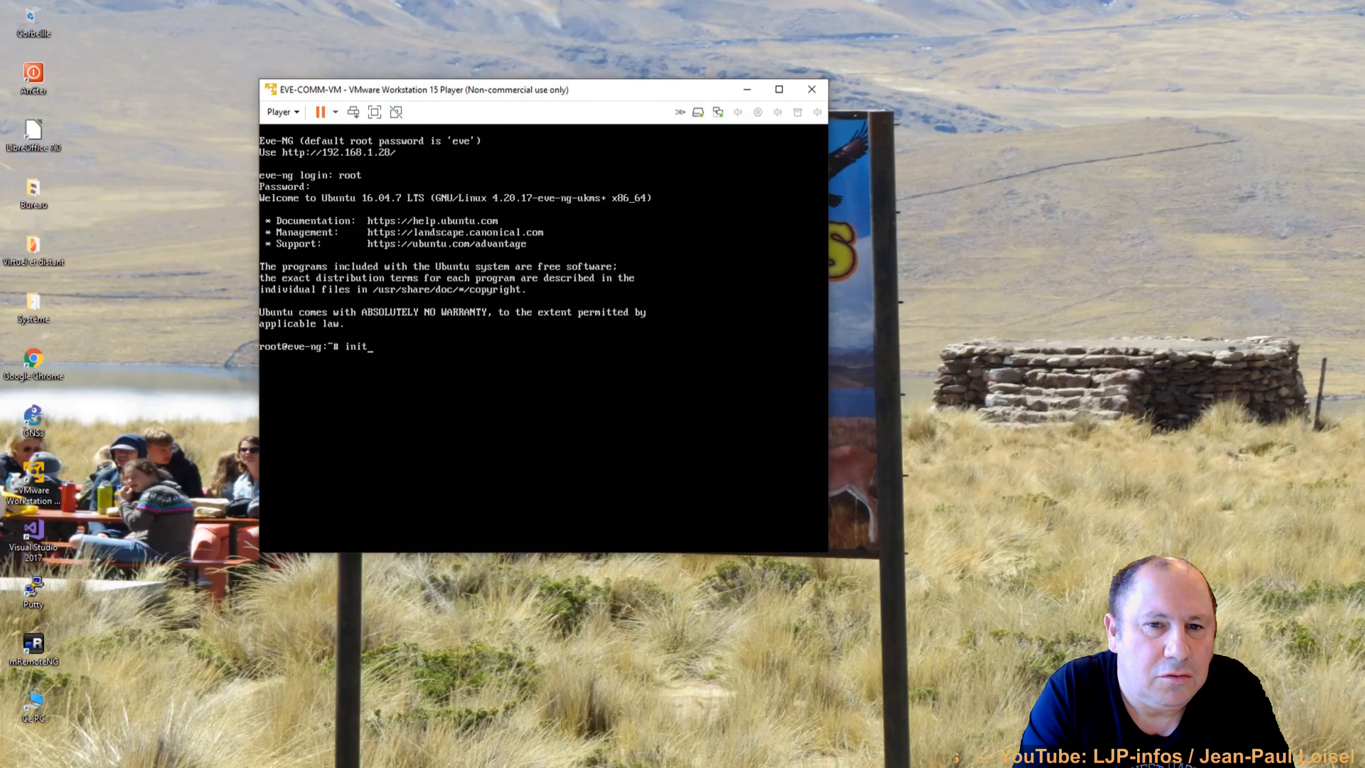
pyautogui.write(' 6')
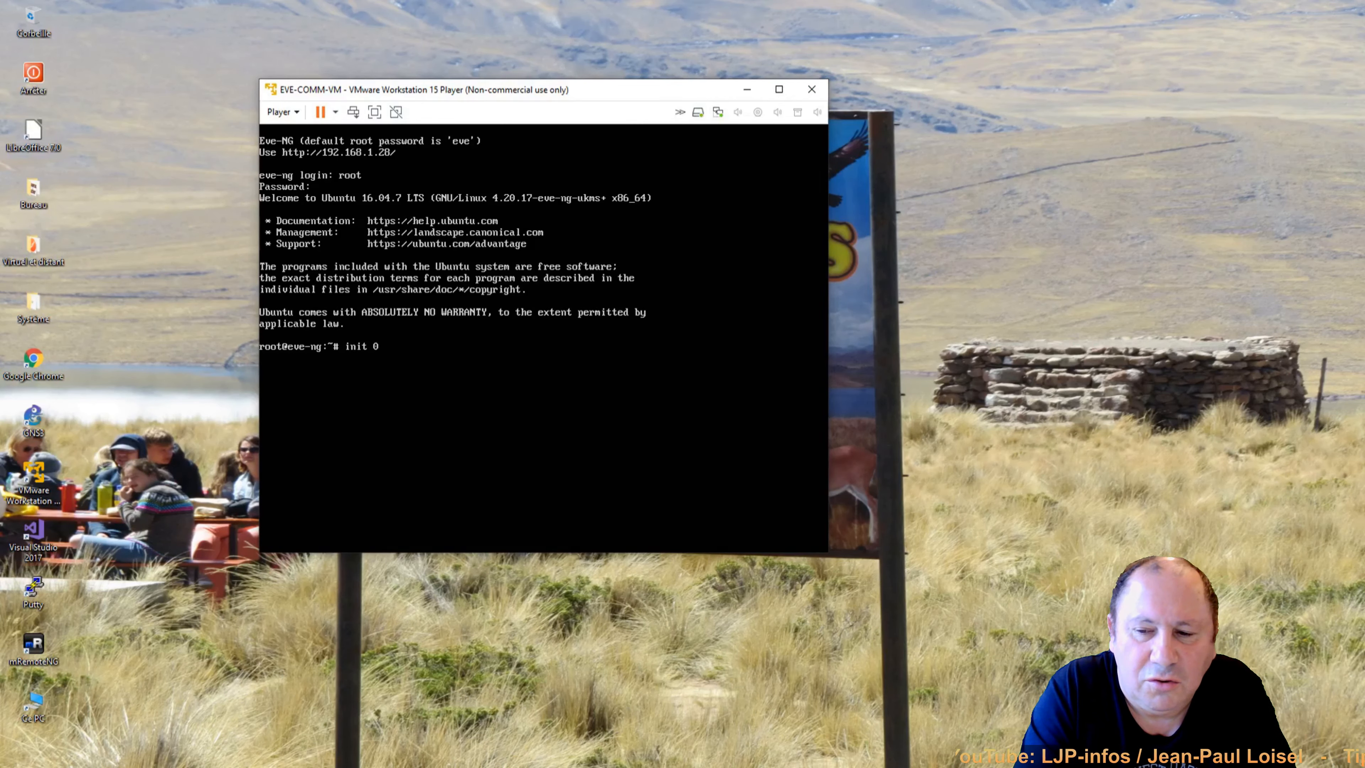
pyautogui.press('Return')
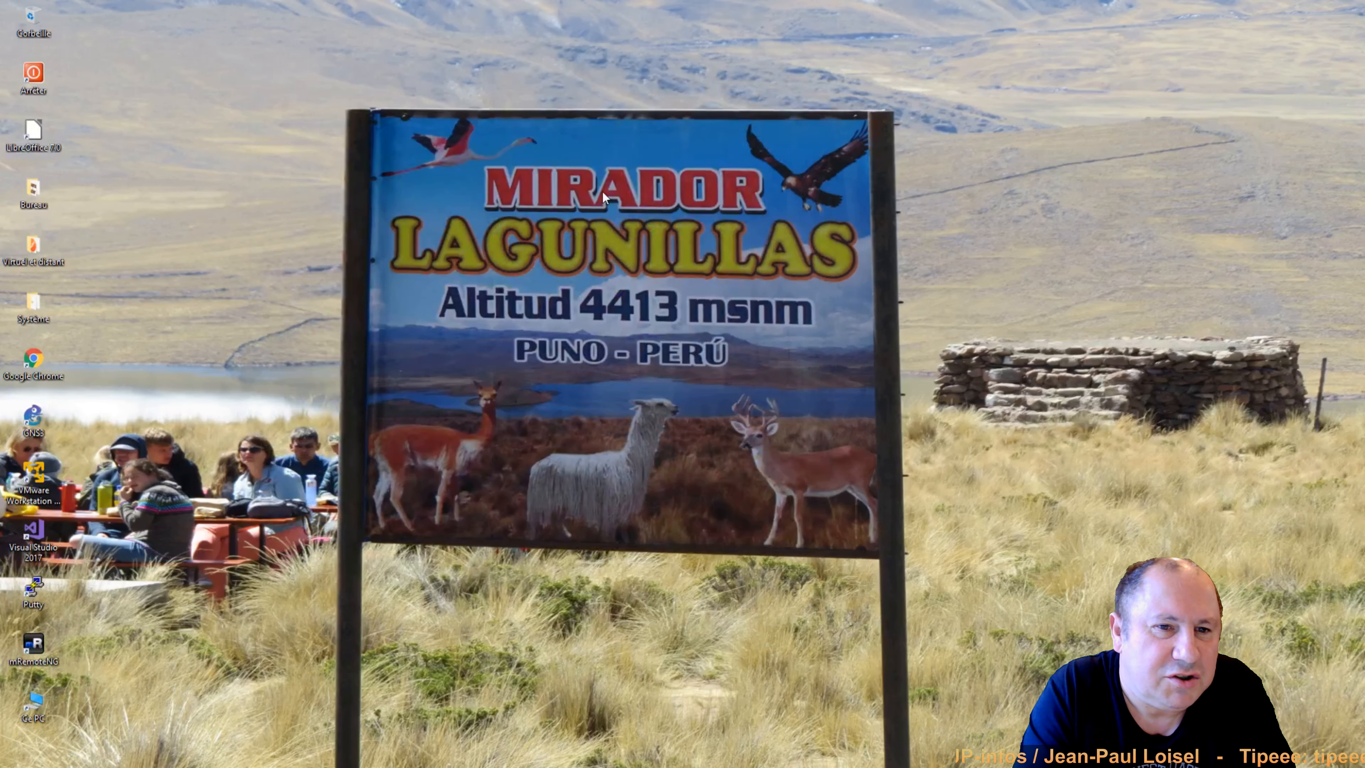
# Launch Chrome and open the Eve-NG (27) bookmark for the login page at 192.168.1.27.
pyautogui.doubleClick(34, 362)
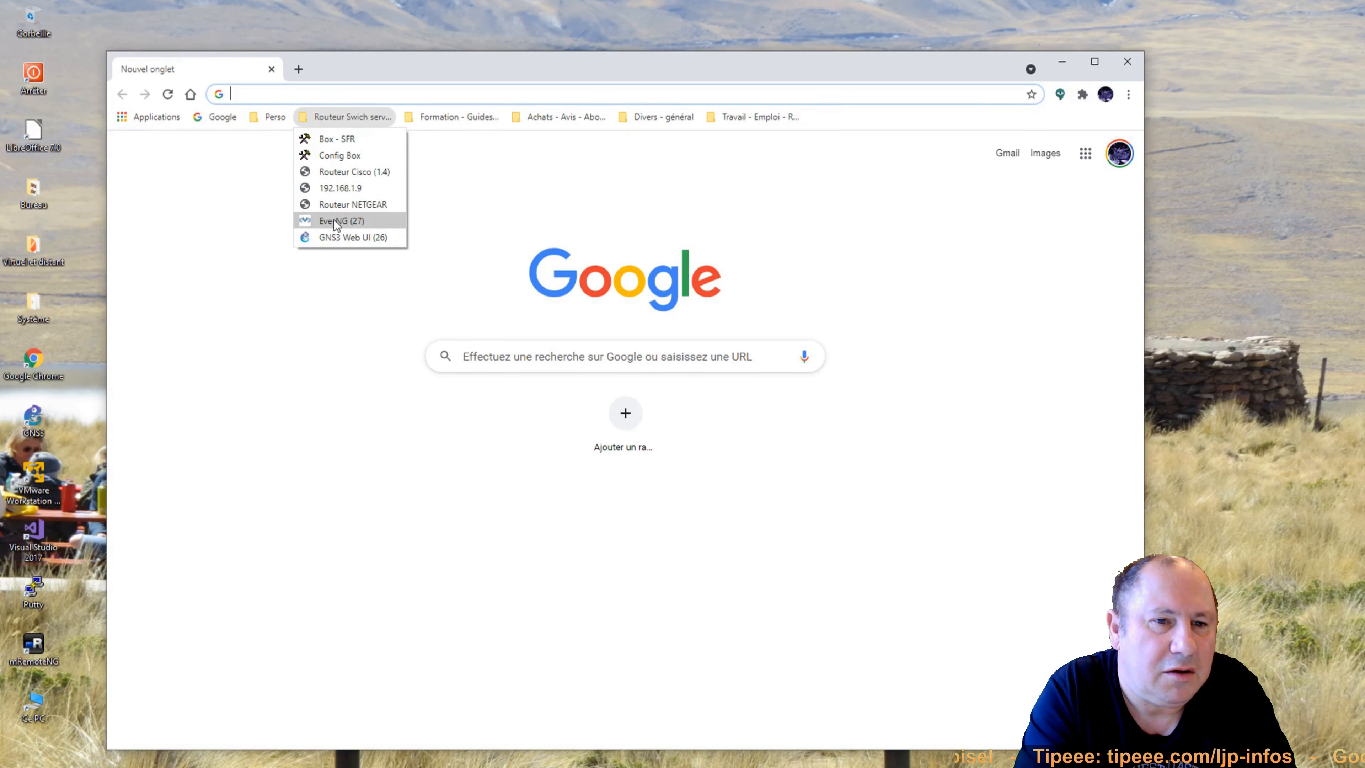
pyautogui.click(333, 220)
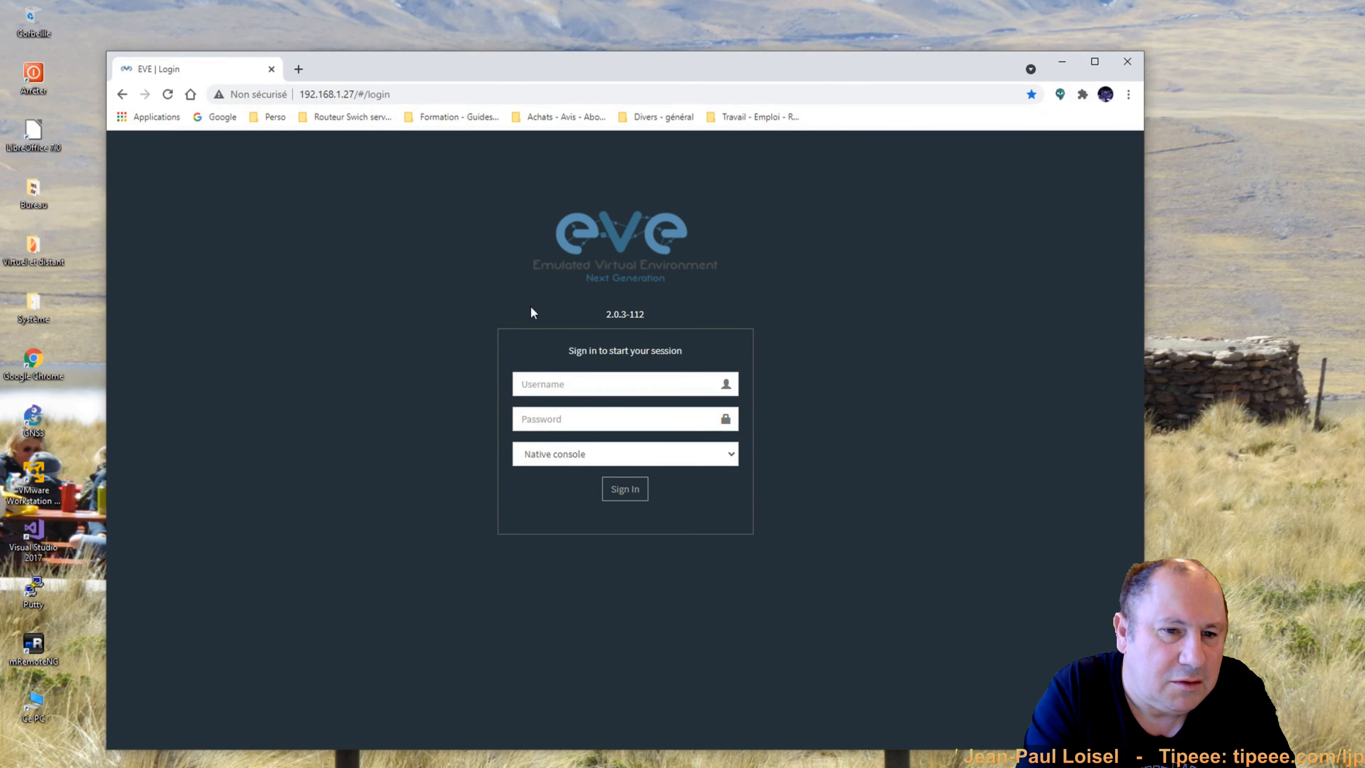
# Sign in as admin with the account password, choosing the Html5 console.
pyautogui.click(619, 380)
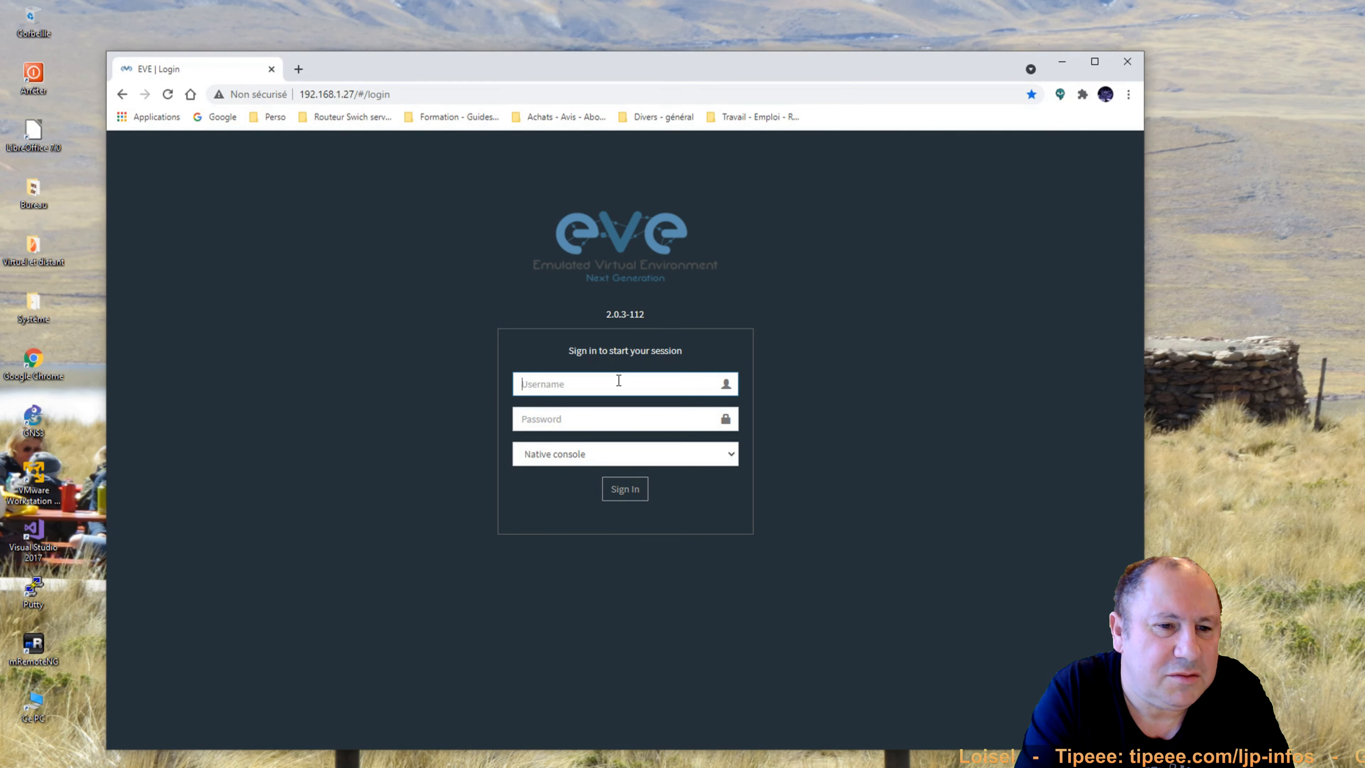
pyautogui.write('admin')
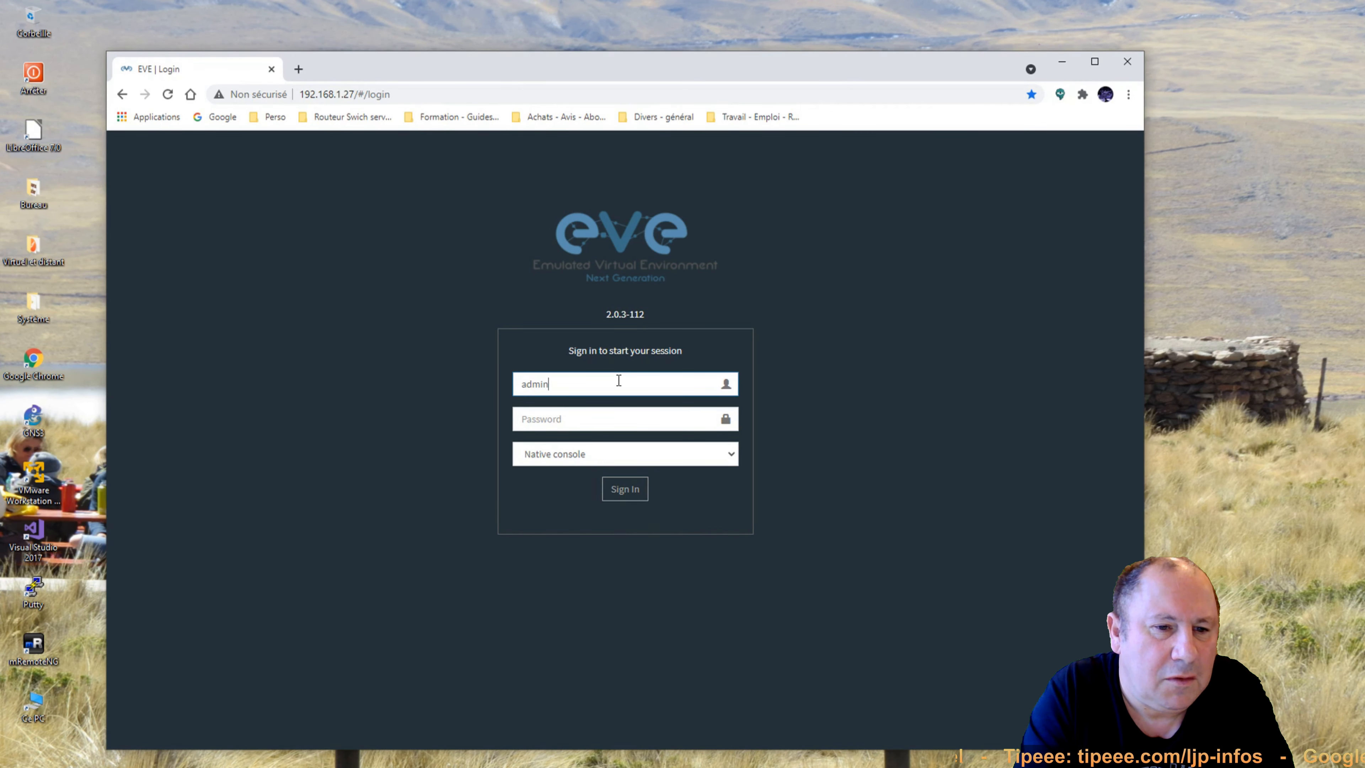
pyautogui.press('Tab')
pyautogui.write('••••••')
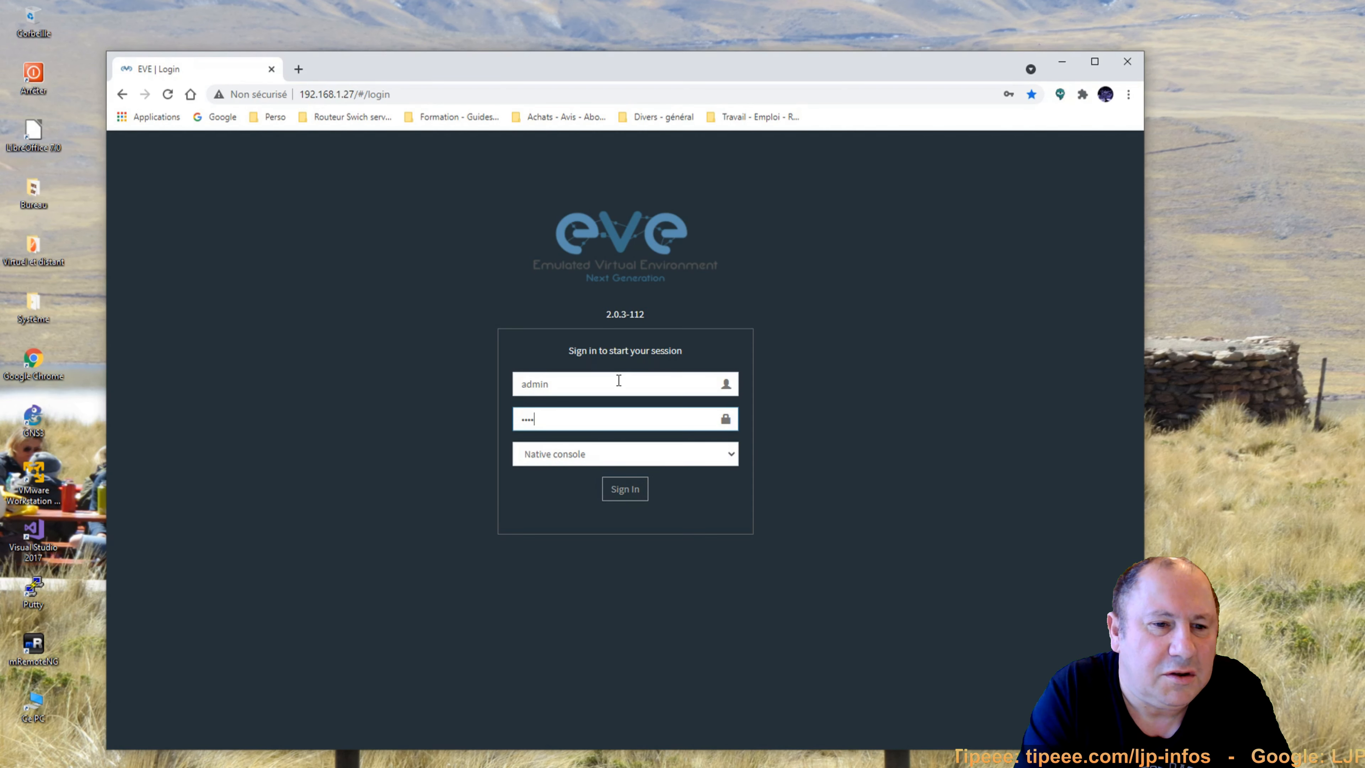
pyautogui.click(571, 454)
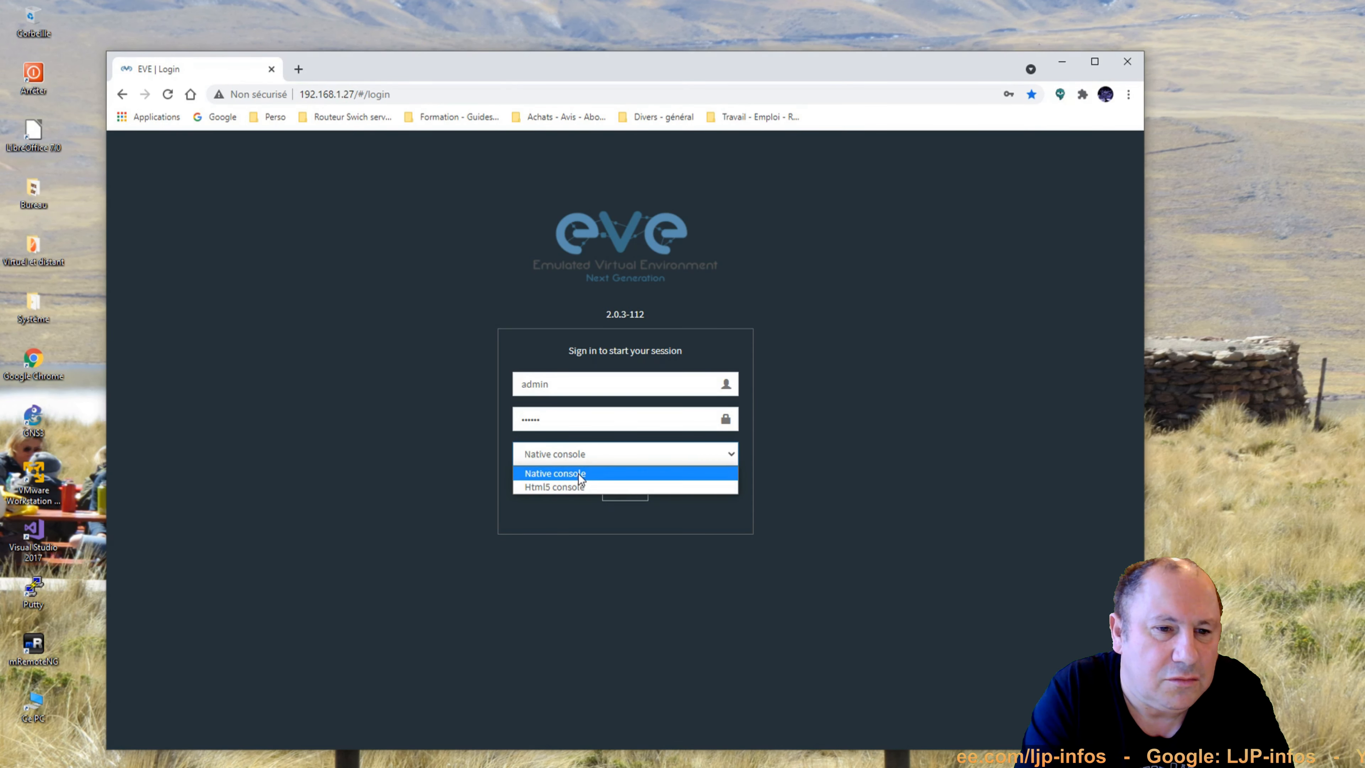
pyautogui.click(579, 486)
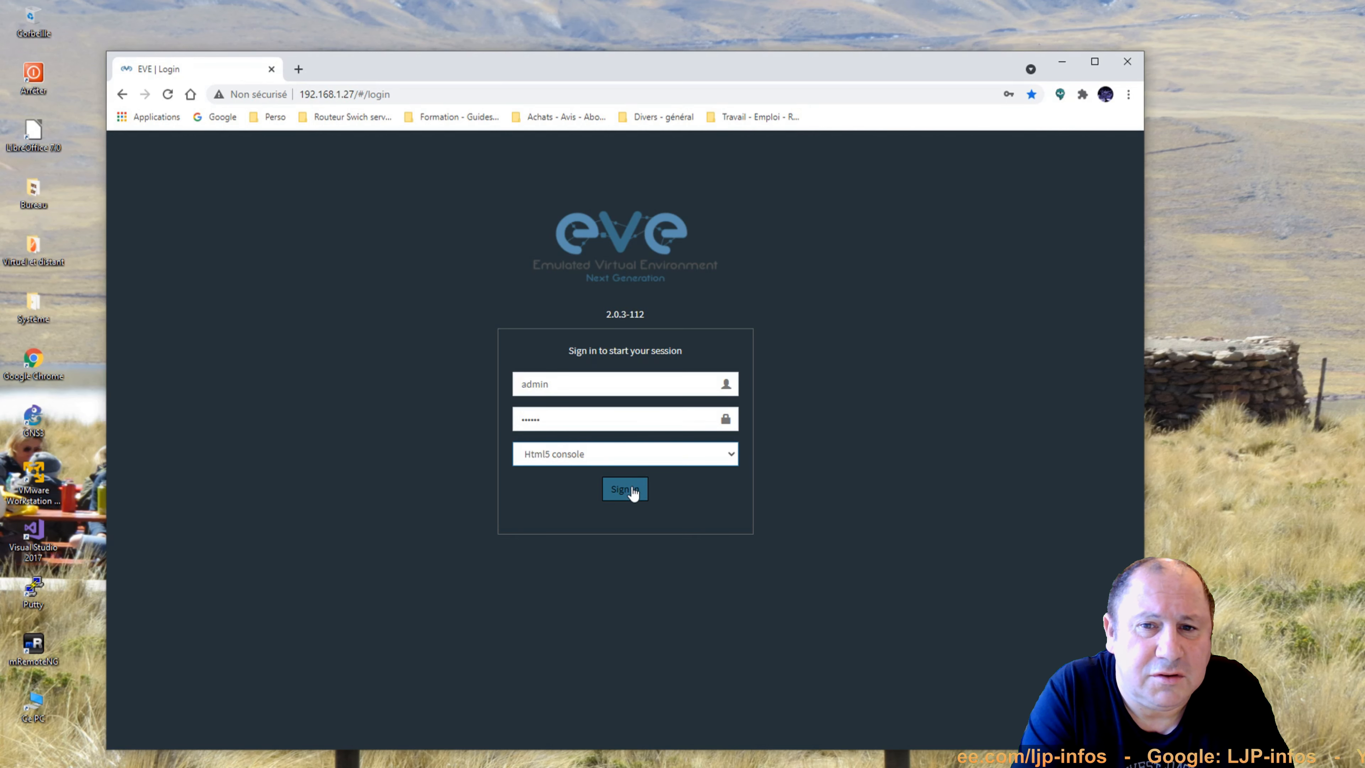
pyautogui.click(633, 490)
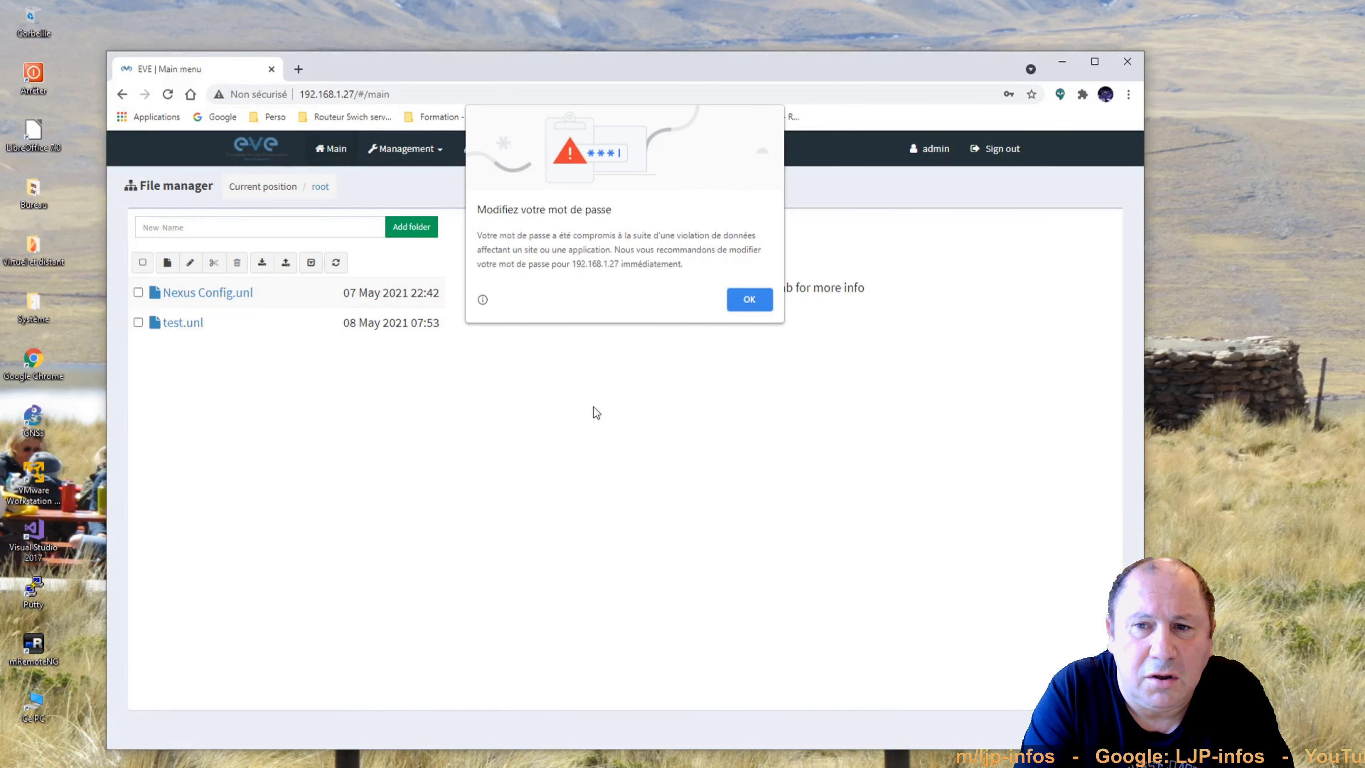
# Dismiss the compromised-password warning, then open and close the Nexus Config.unl lab.
pyautogui.click(735, 301)
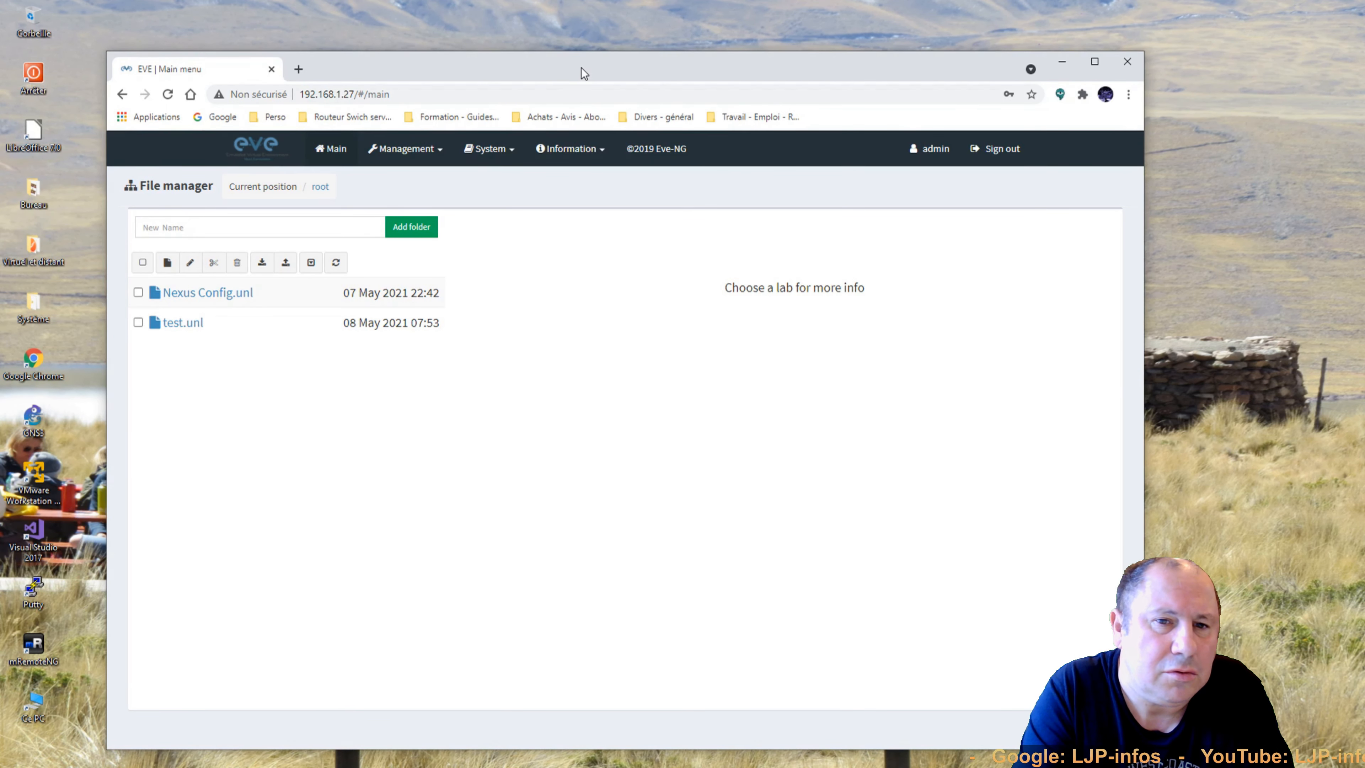
pyautogui.moveTo(580, 67); pyautogui.dragTo(595, 40)
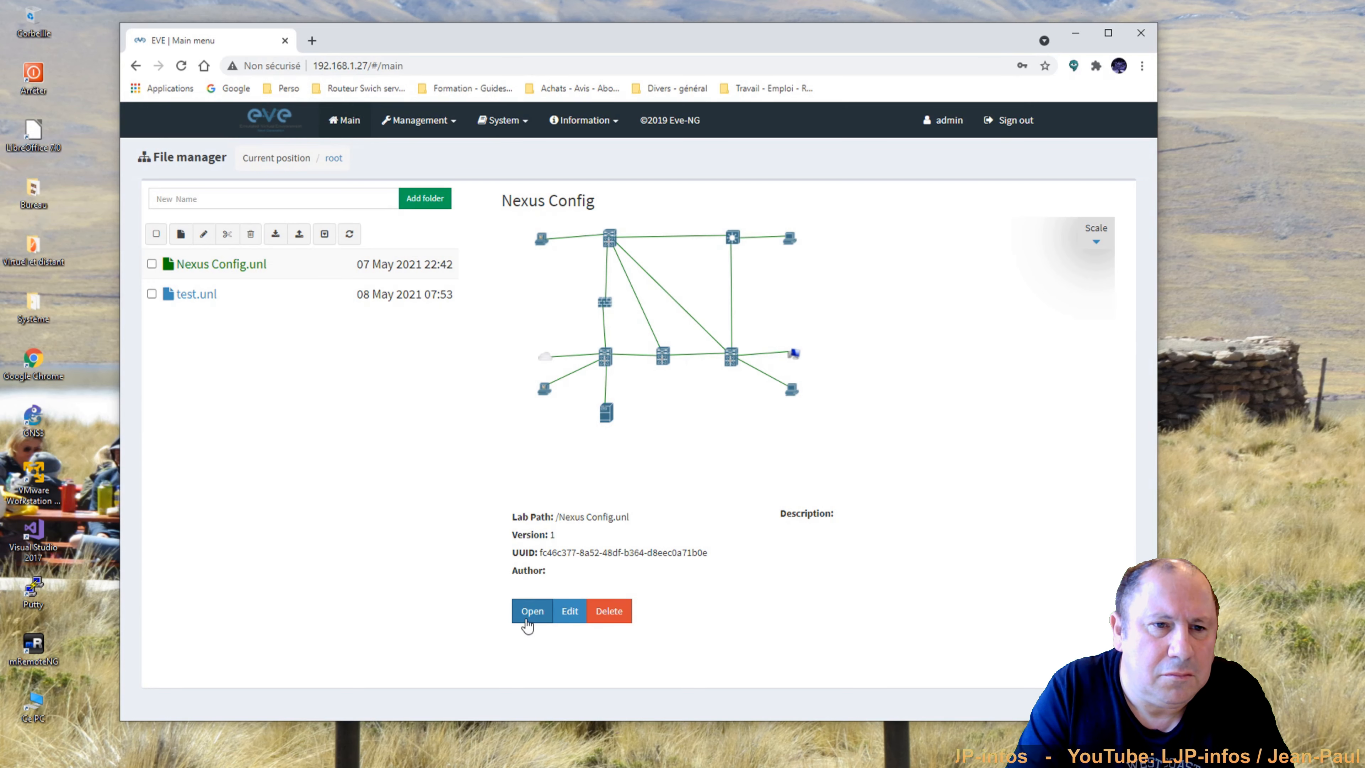
pyautogui.click(531, 612)
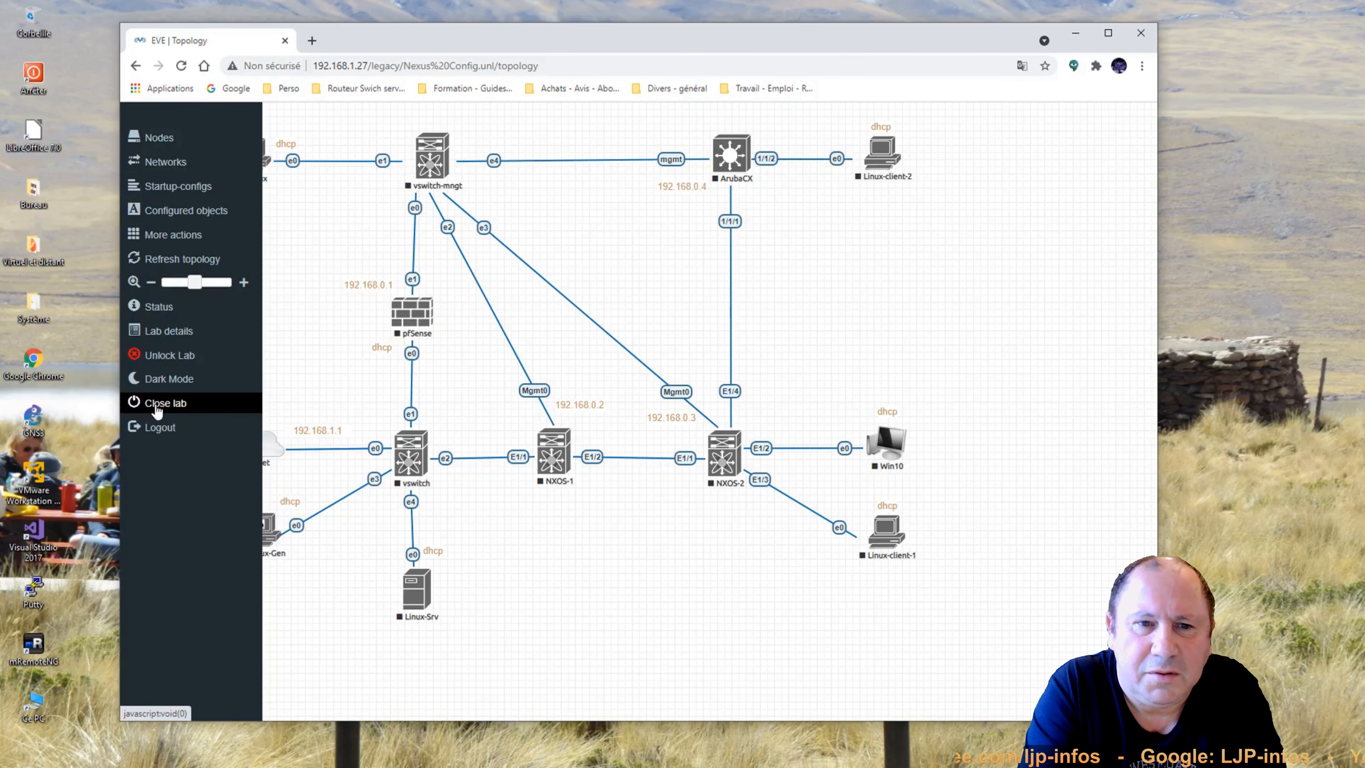
pyautogui.click(155, 406)
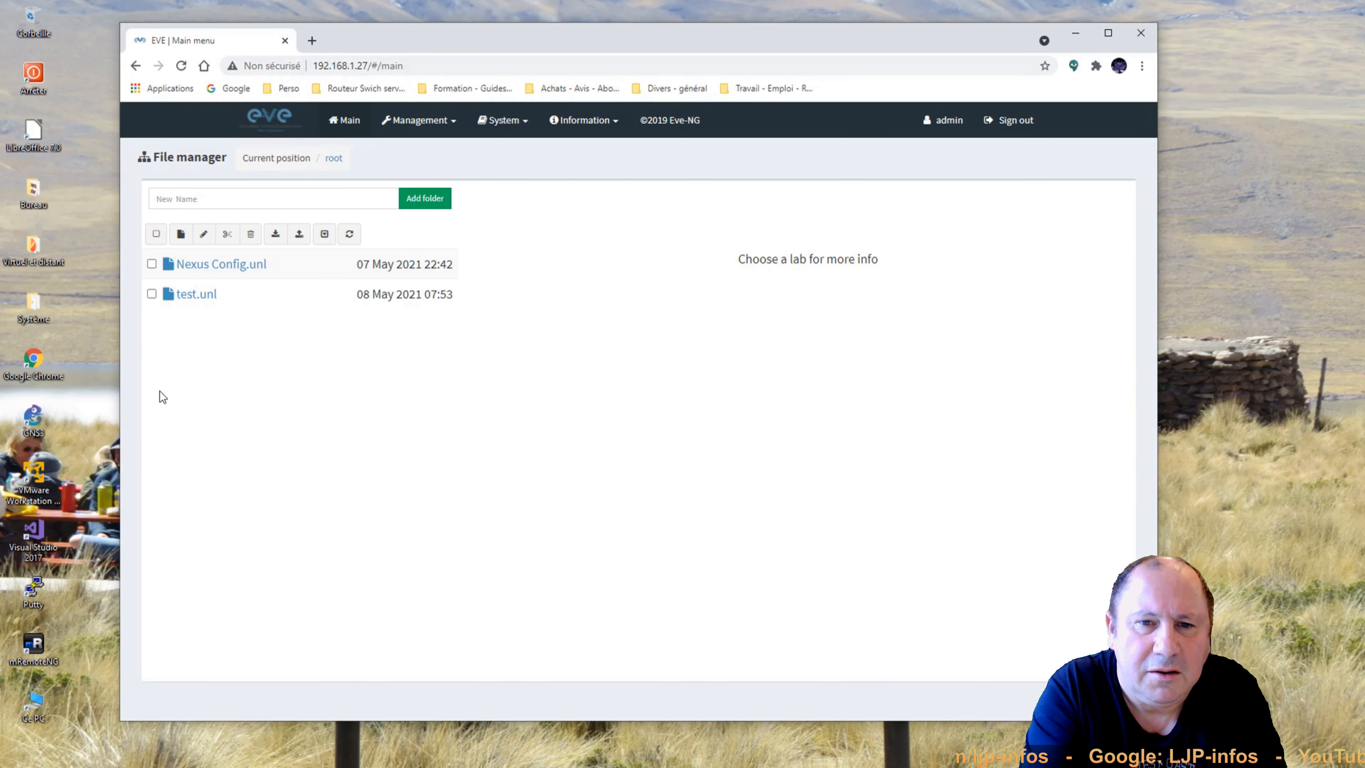
# Open the test.unl lab topology.
pyautogui.moveTo(201, 299)
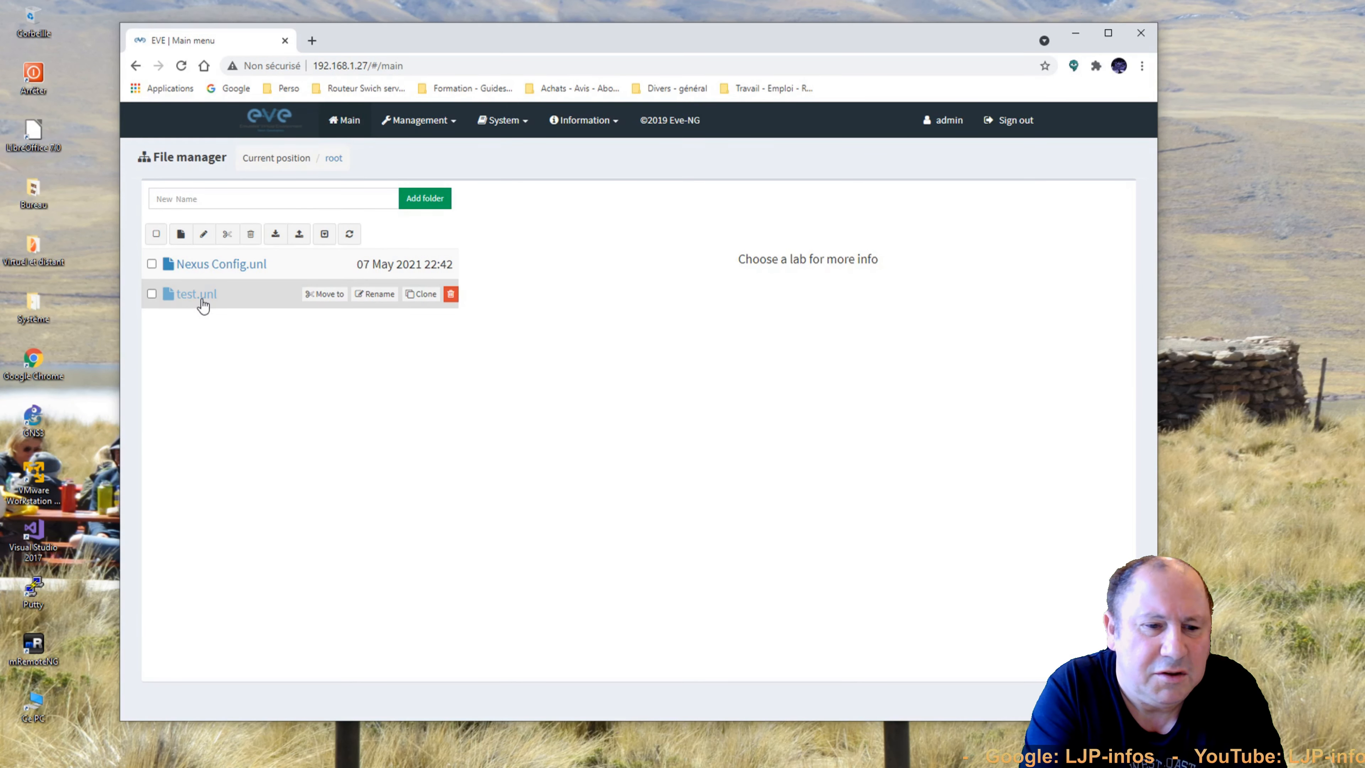
pyautogui.click(202, 300)
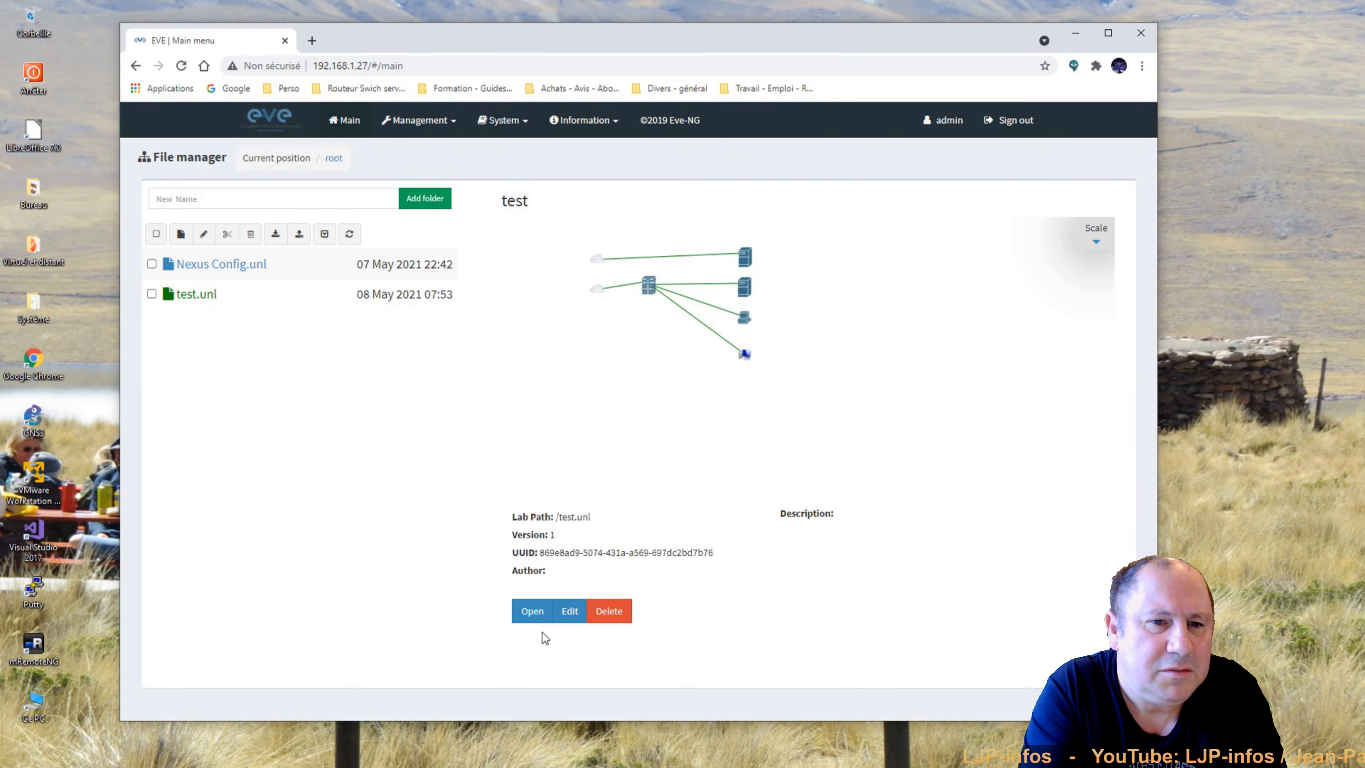
pyautogui.click(531, 613)
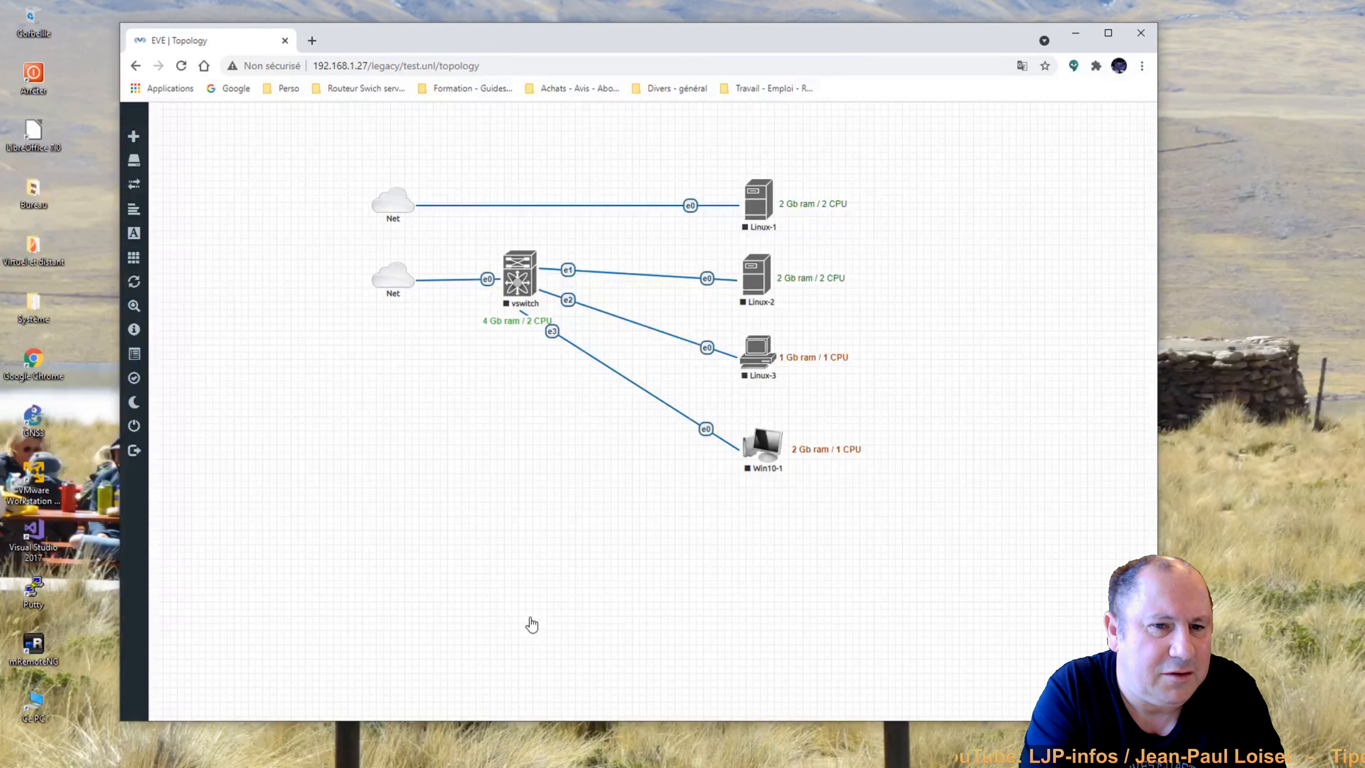
# Start the vswitch, Linux-1, Linux-2, Linux-3 and Win10-1 nodes together.
pyautogui.moveTo(333, 150); pyautogui.dragTo(869, 547)
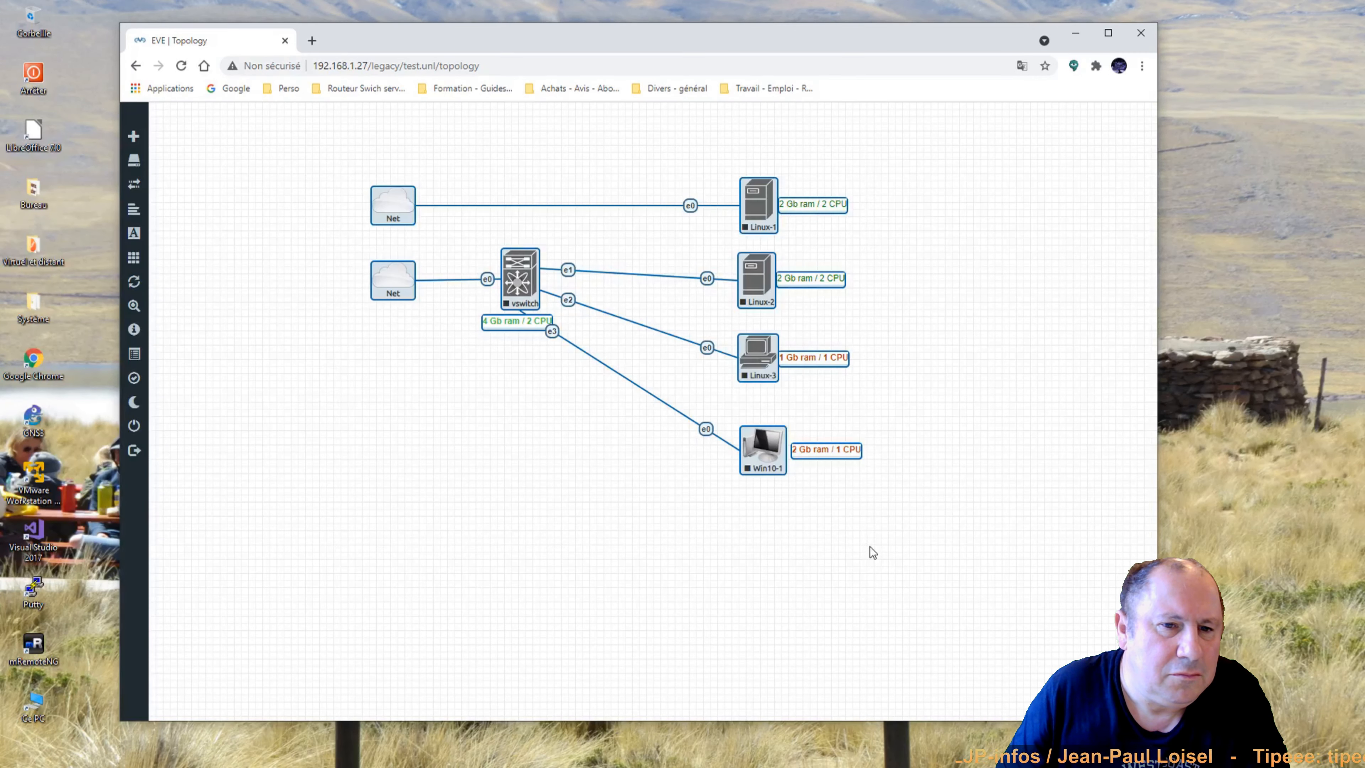
pyautogui.rightClick(770, 460)
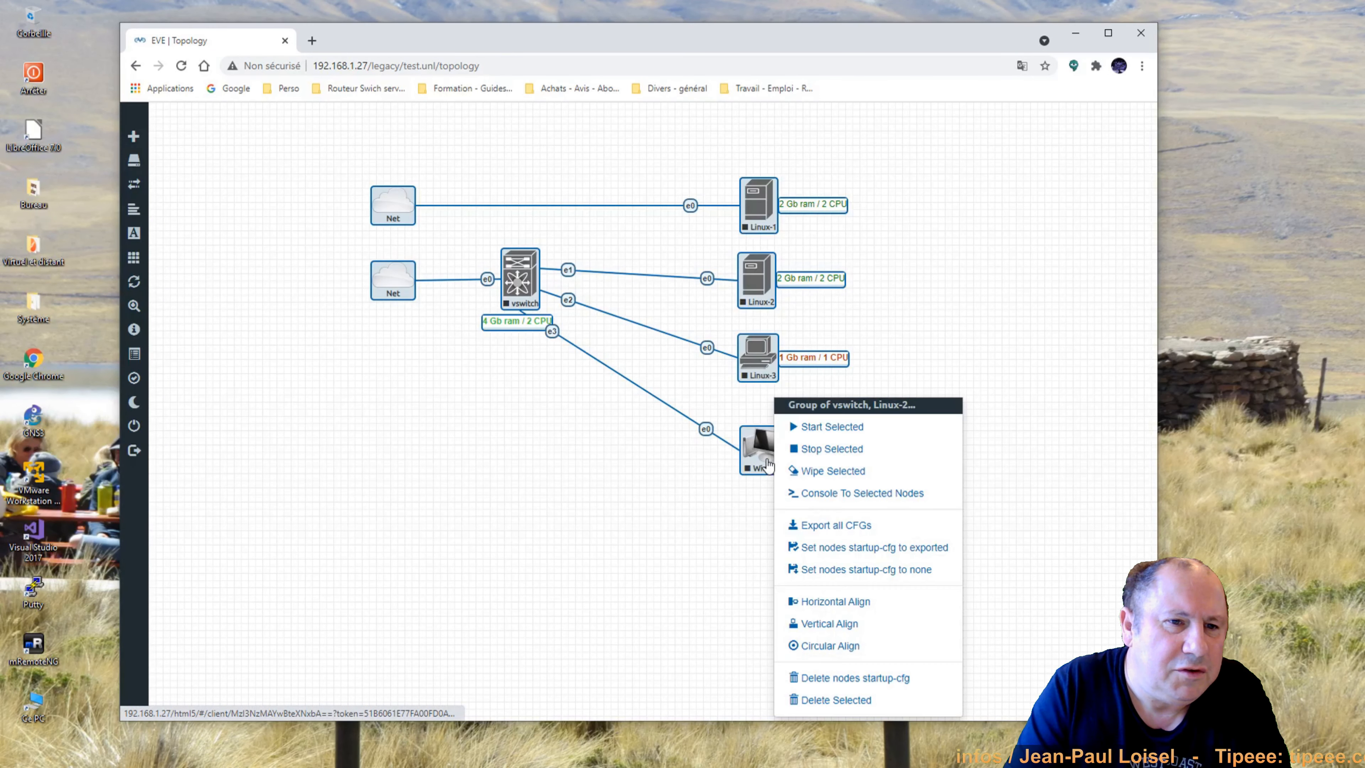
pyautogui.click(818, 427)
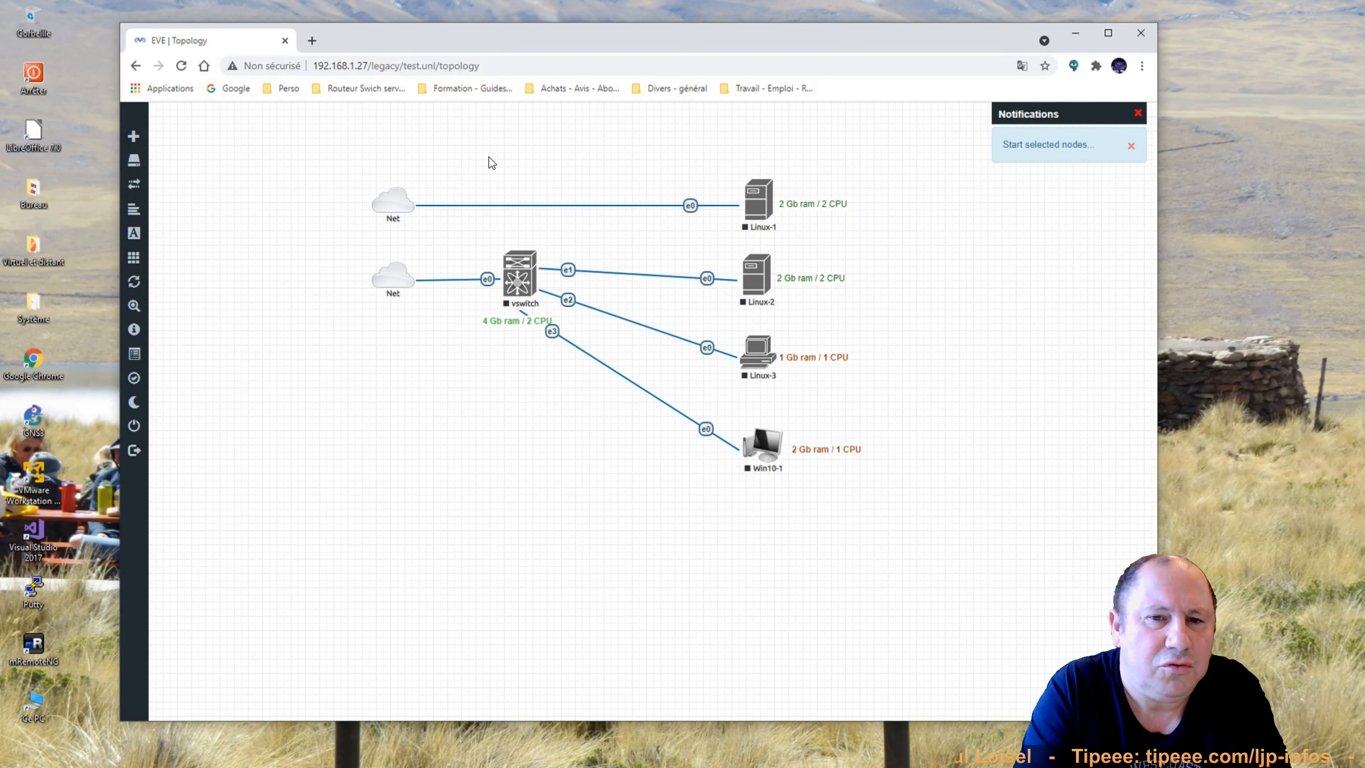
pyautogui.moveTo(488, 157); pyautogui.dragTo(773, 487)
pyautogui.rightClick(773, 462)
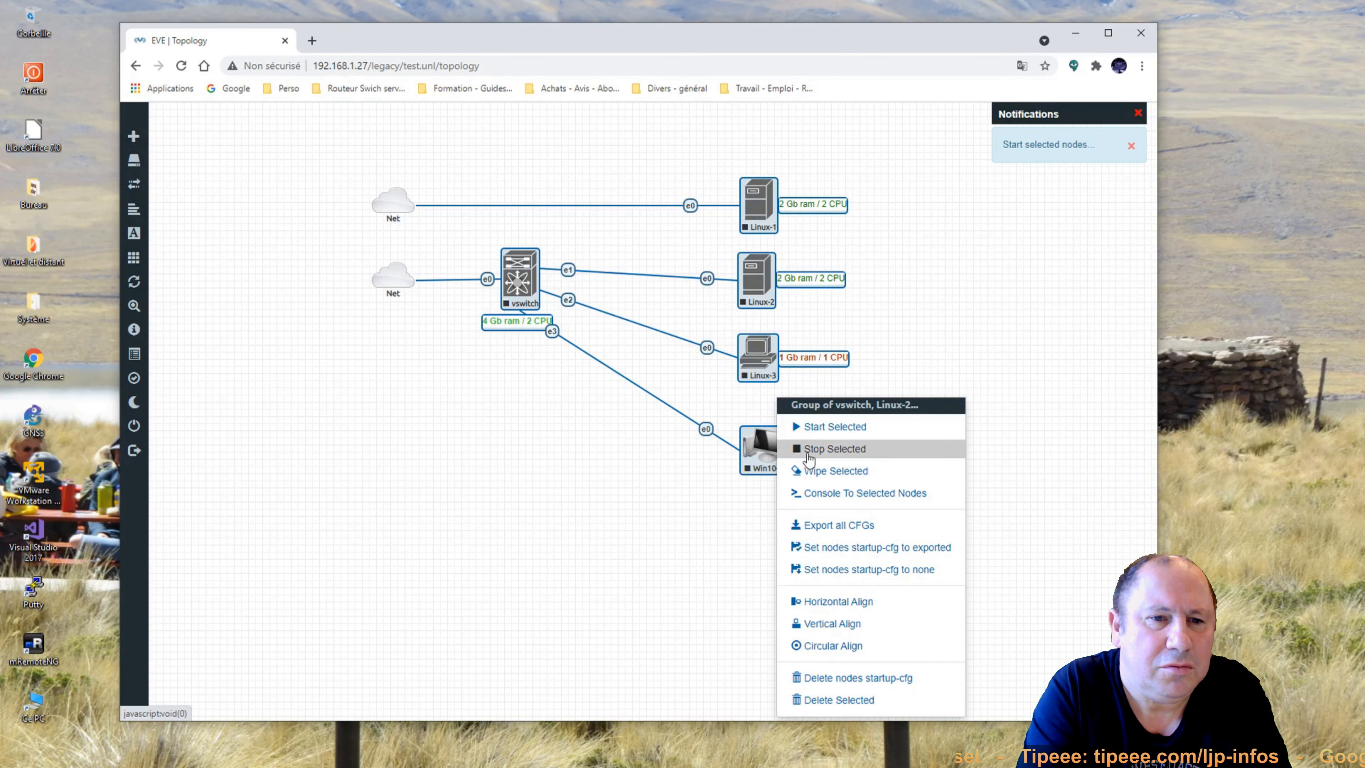
pyautogui.click(823, 427)
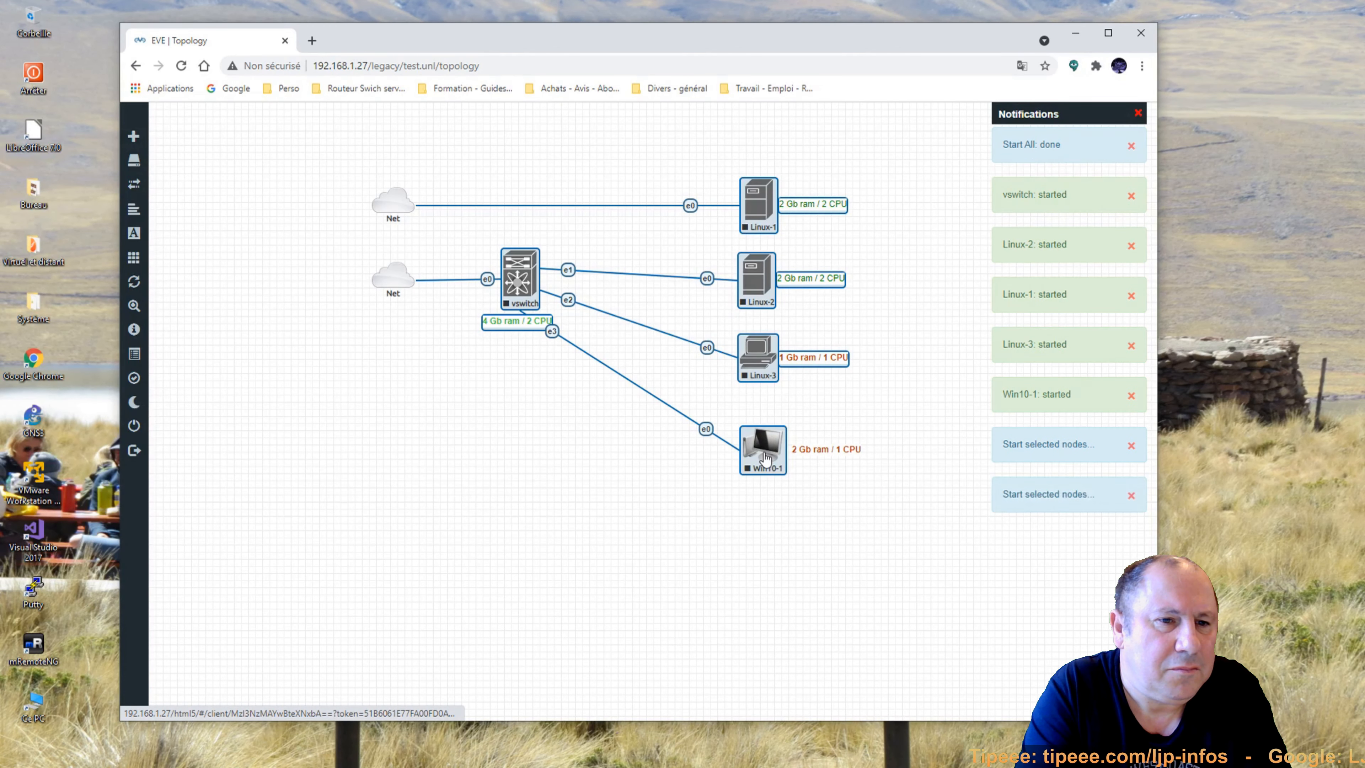
pyautogui.click(663, 484)
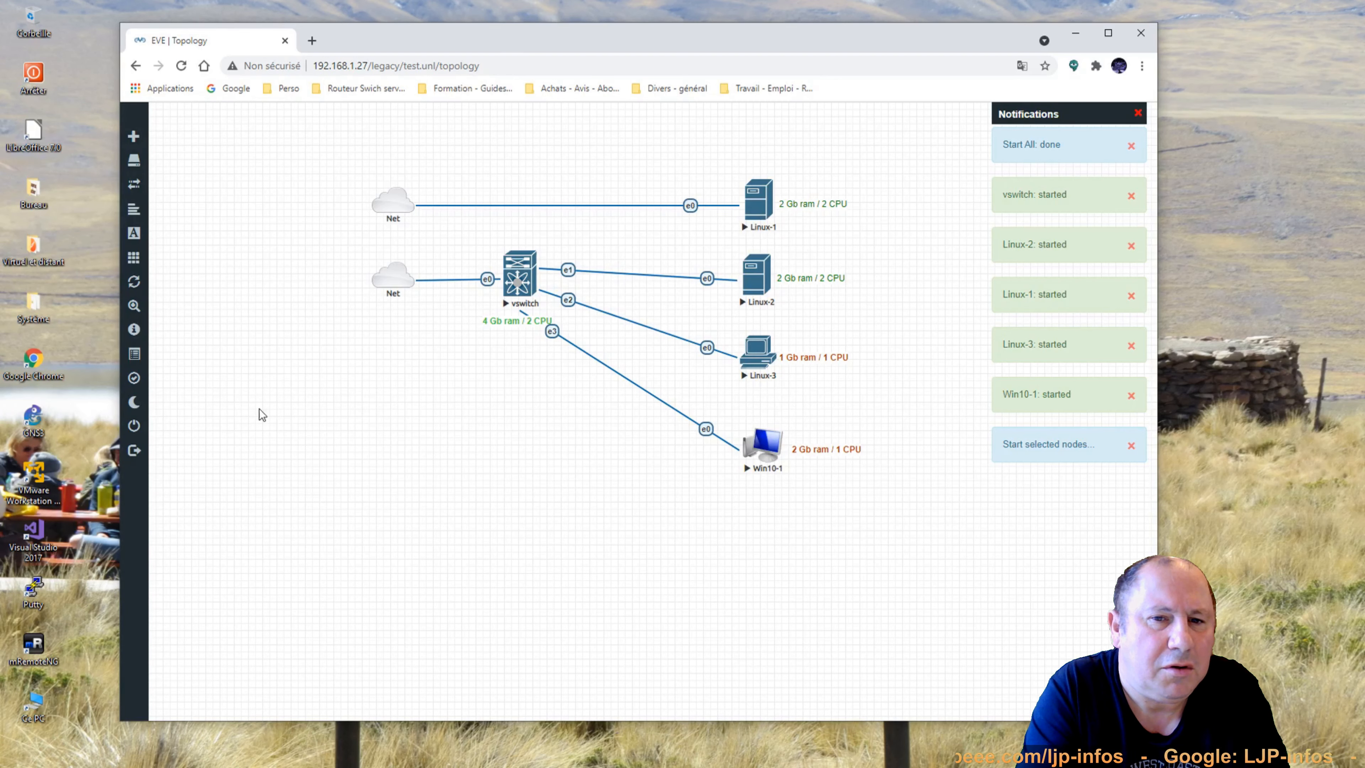
pyautogui.moveTo(141, 477)
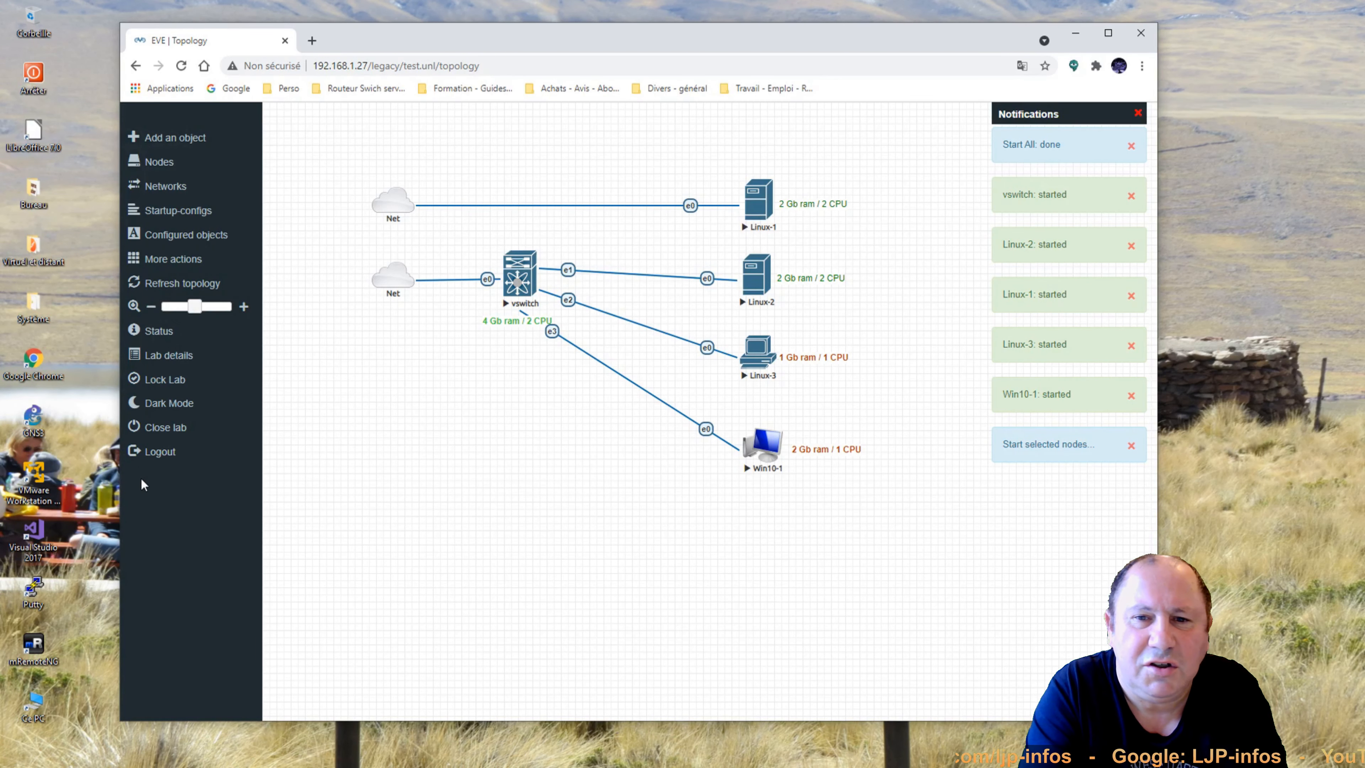
# Check the server status showing 5 running QEMU nodes, then close it.
pyautogui.click(168, 336)
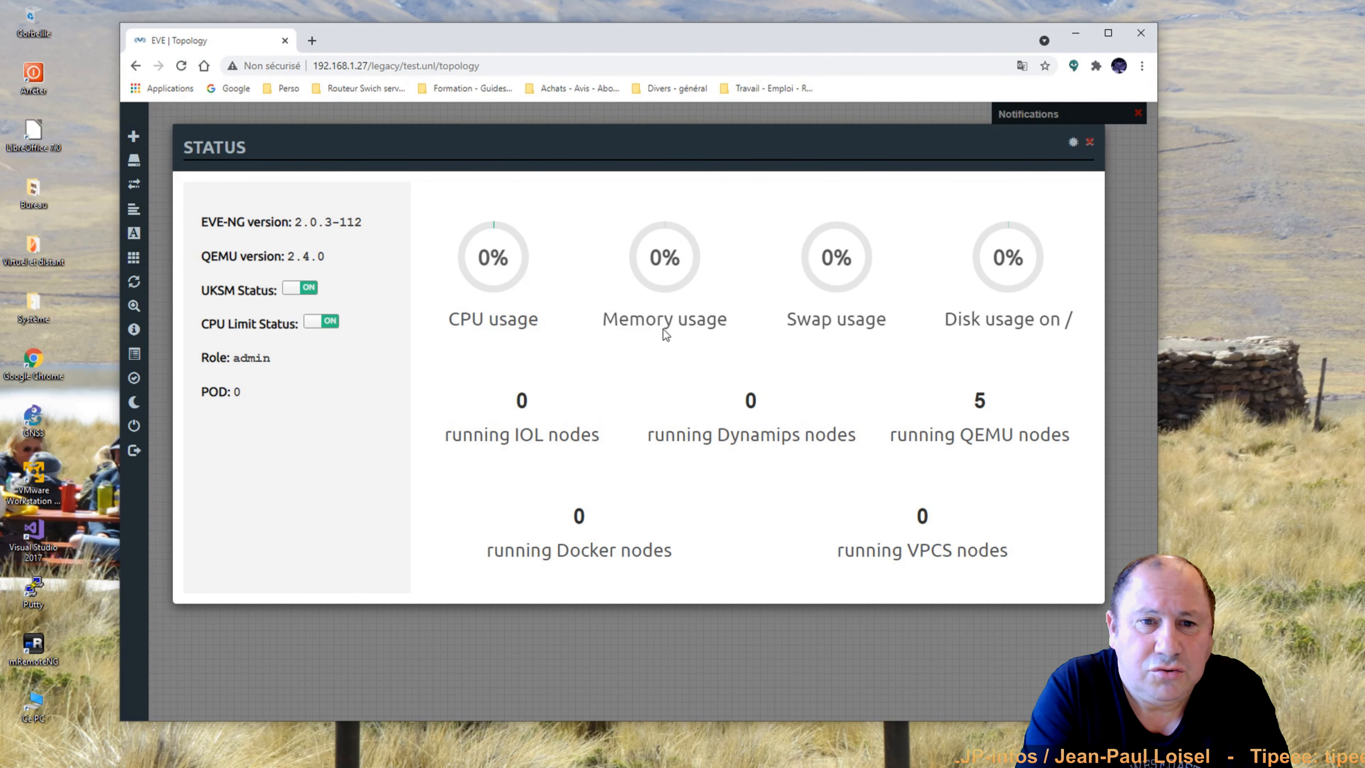
pyautogui.click(1090, 143)
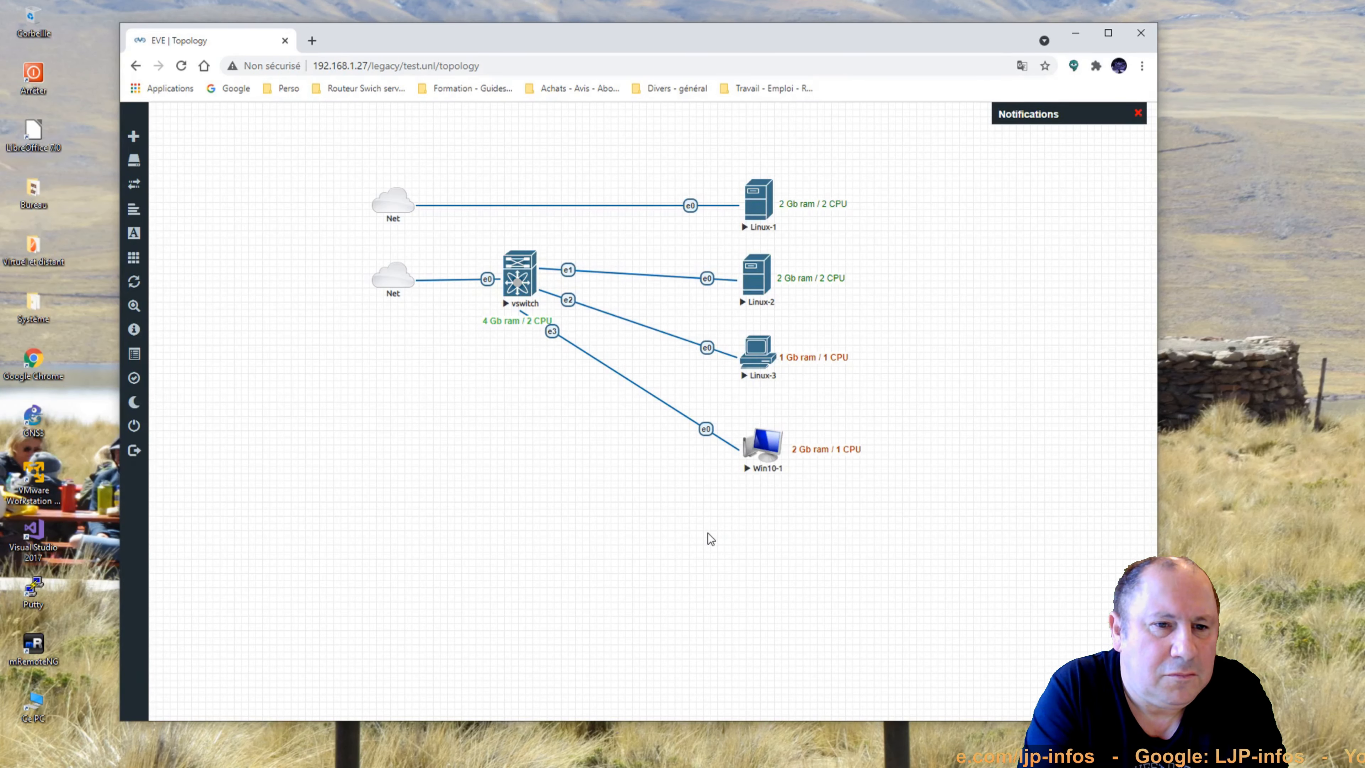
# Open HTML5 consoles for Linux-1, Linux-2, Linux-3 and Win10-1 from the topology.
pyautogui.click(760, 205)
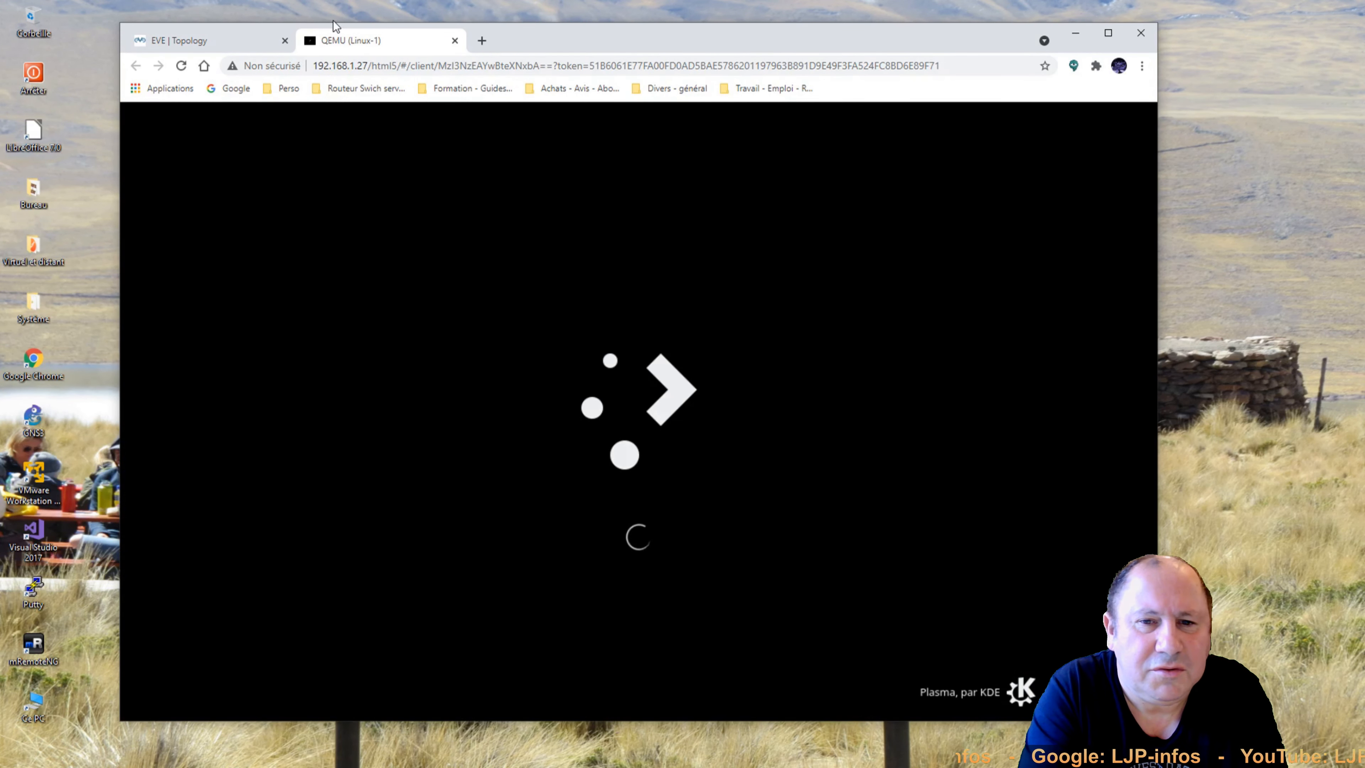
pyautogui.click(246, 48)
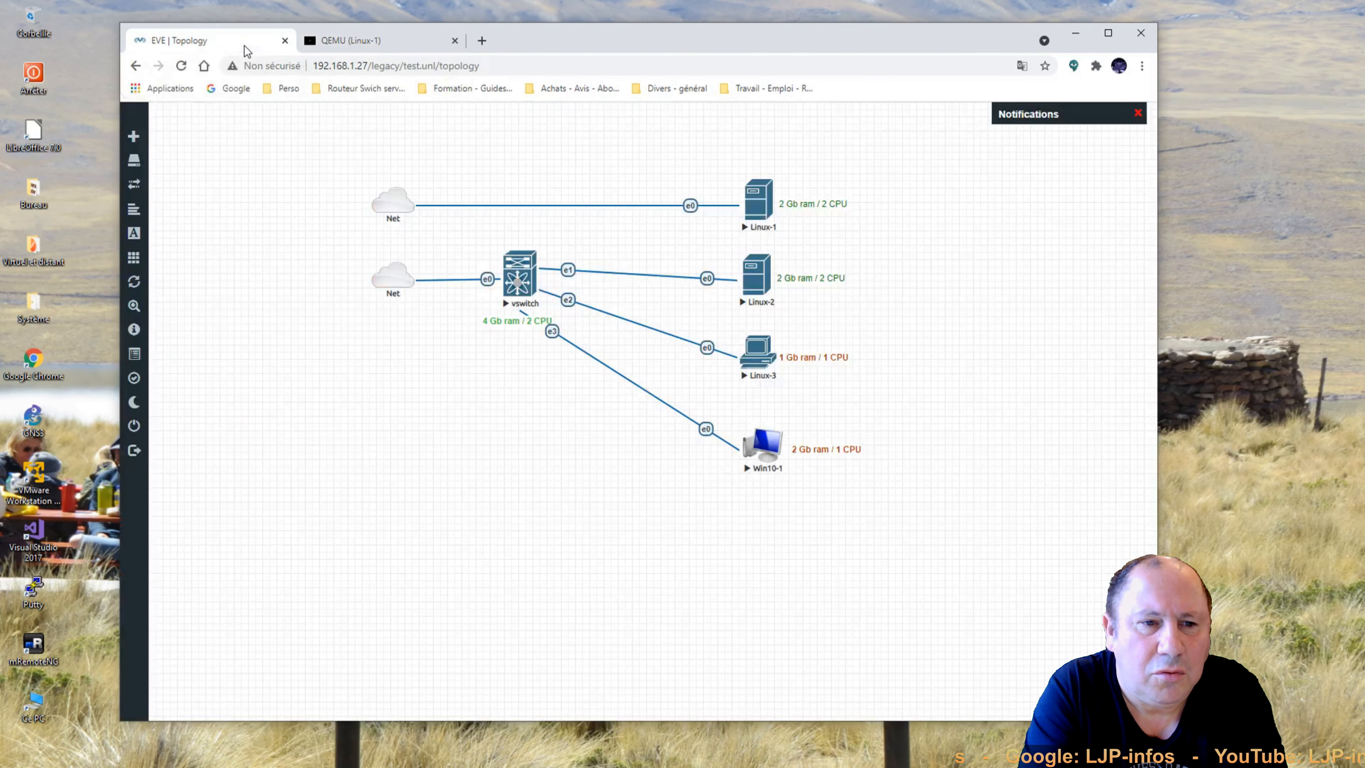
pyautogui.click(761, 280)
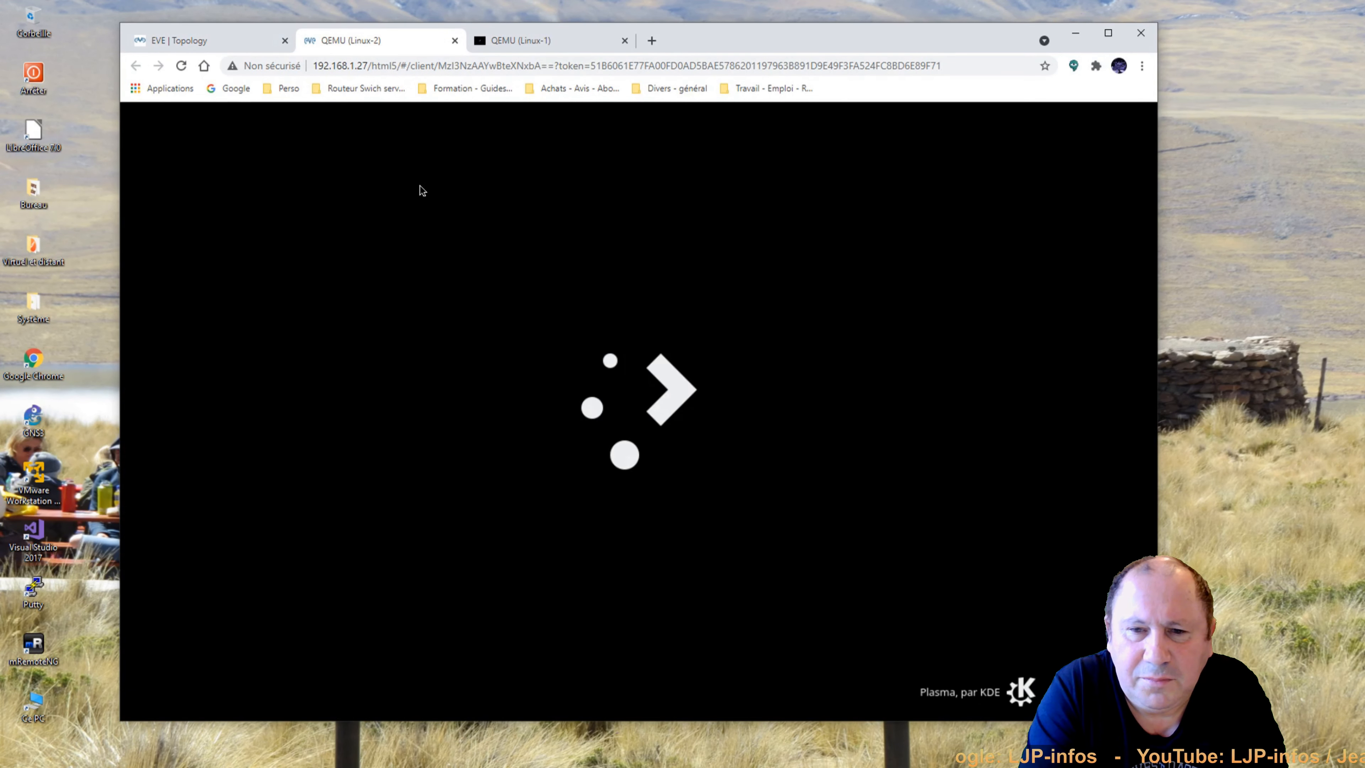
pyautogui.click(204, 40)
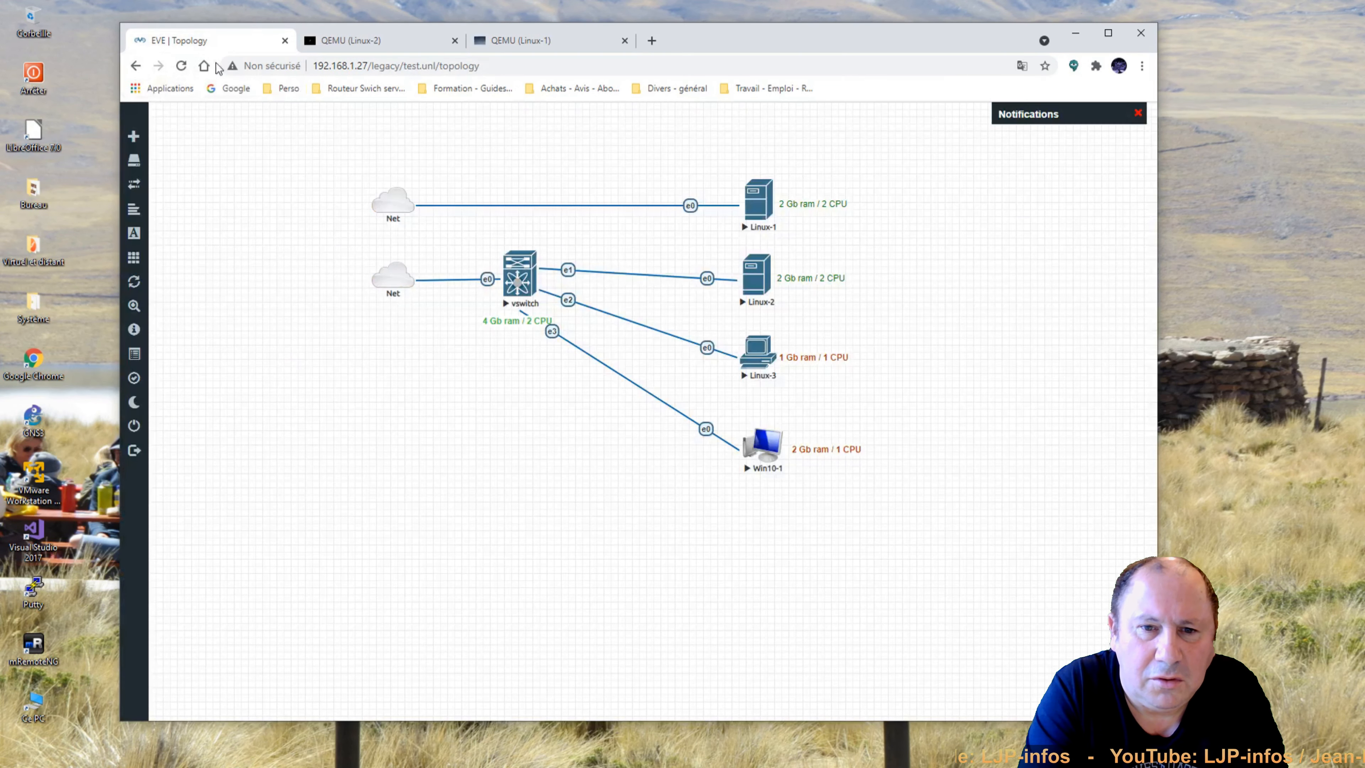
pyautogui.click(773, 359)
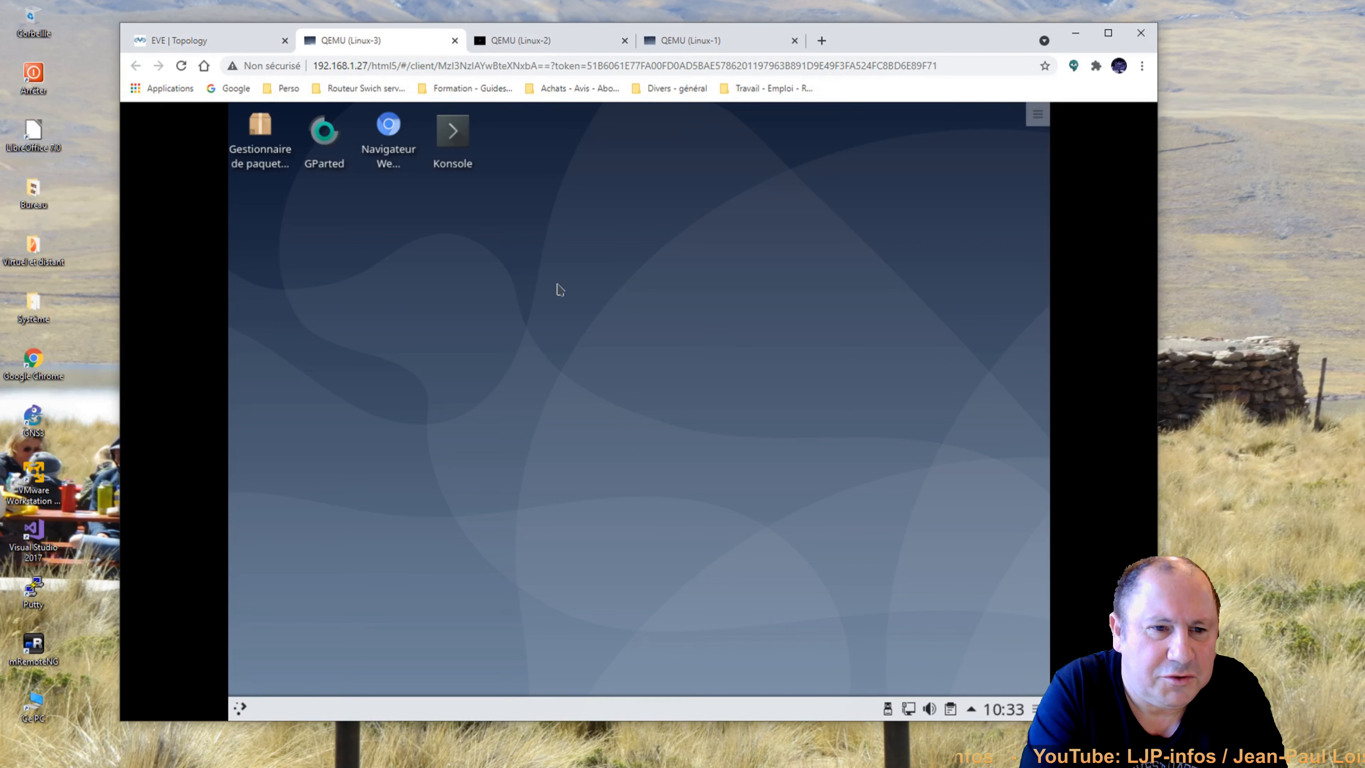
pyautogui.click(232, 47)
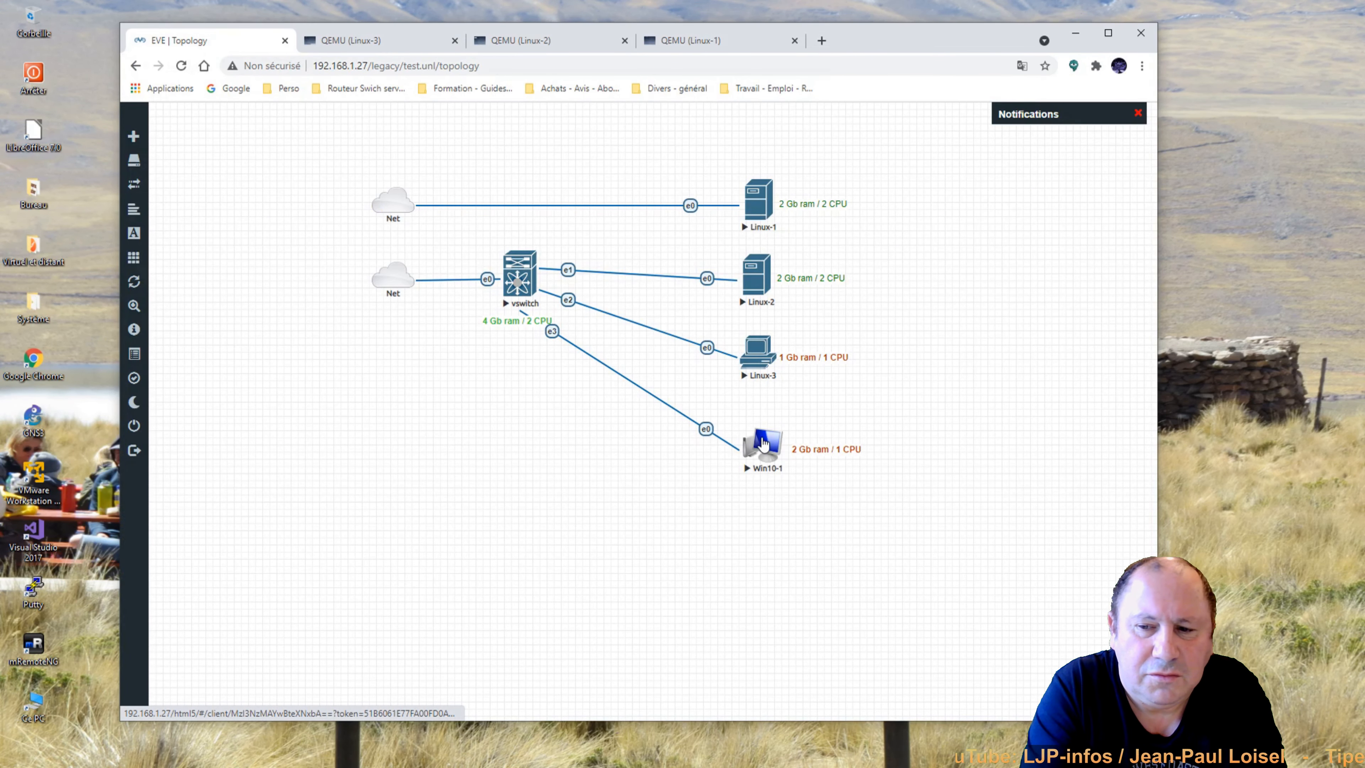
pyautogui.click(763, 443)
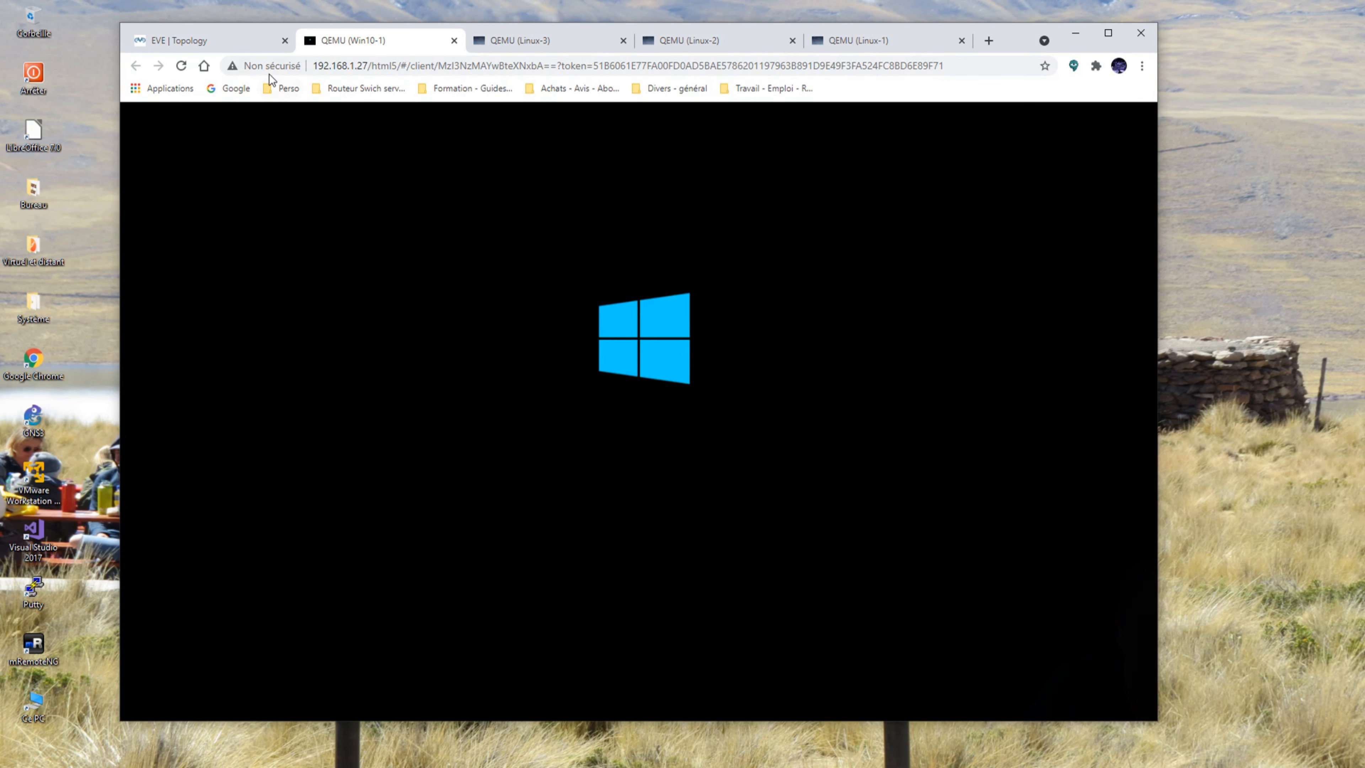
pyautogui.click(224, 47)
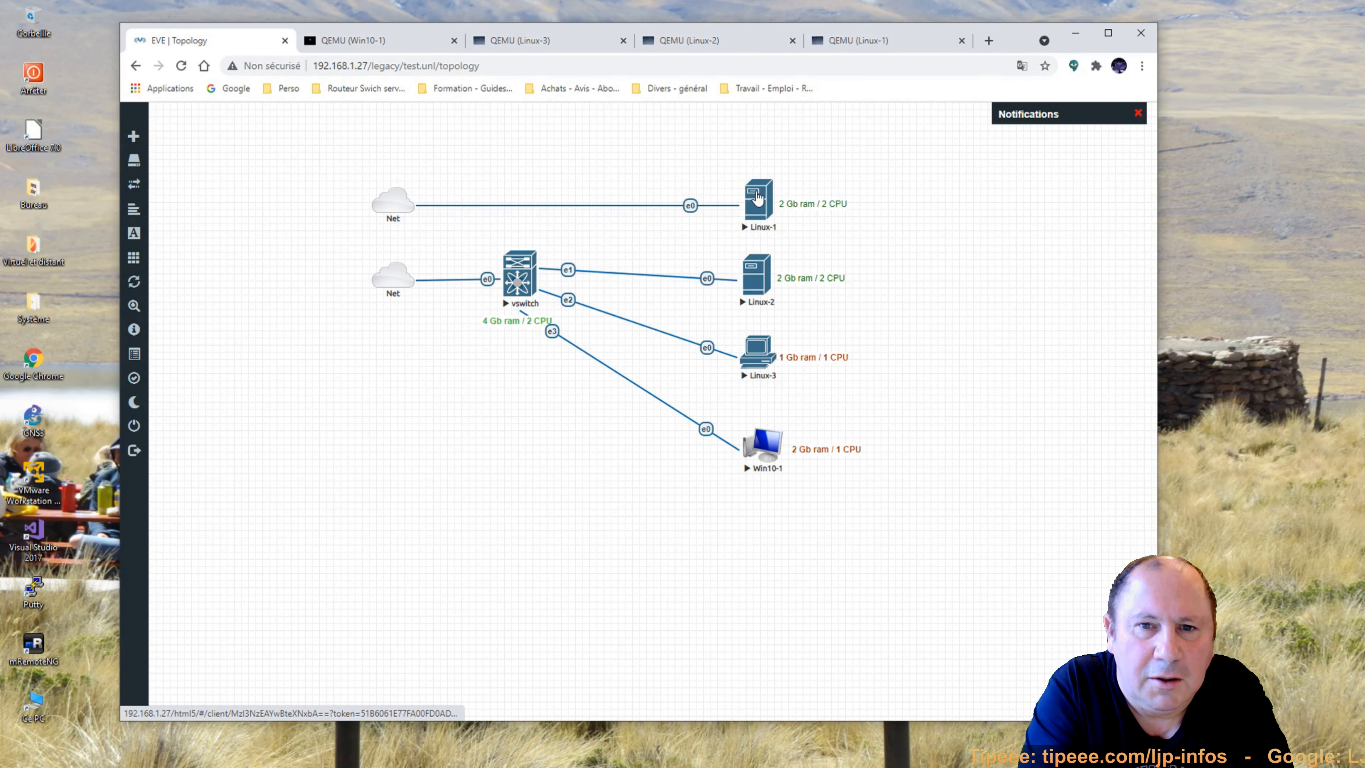
# Run a Google speedtest in Linux-1's Chromium: 521.2 Mbit/s down, 57.5 Mbit/s up.
pyautogui.click(758, 198)
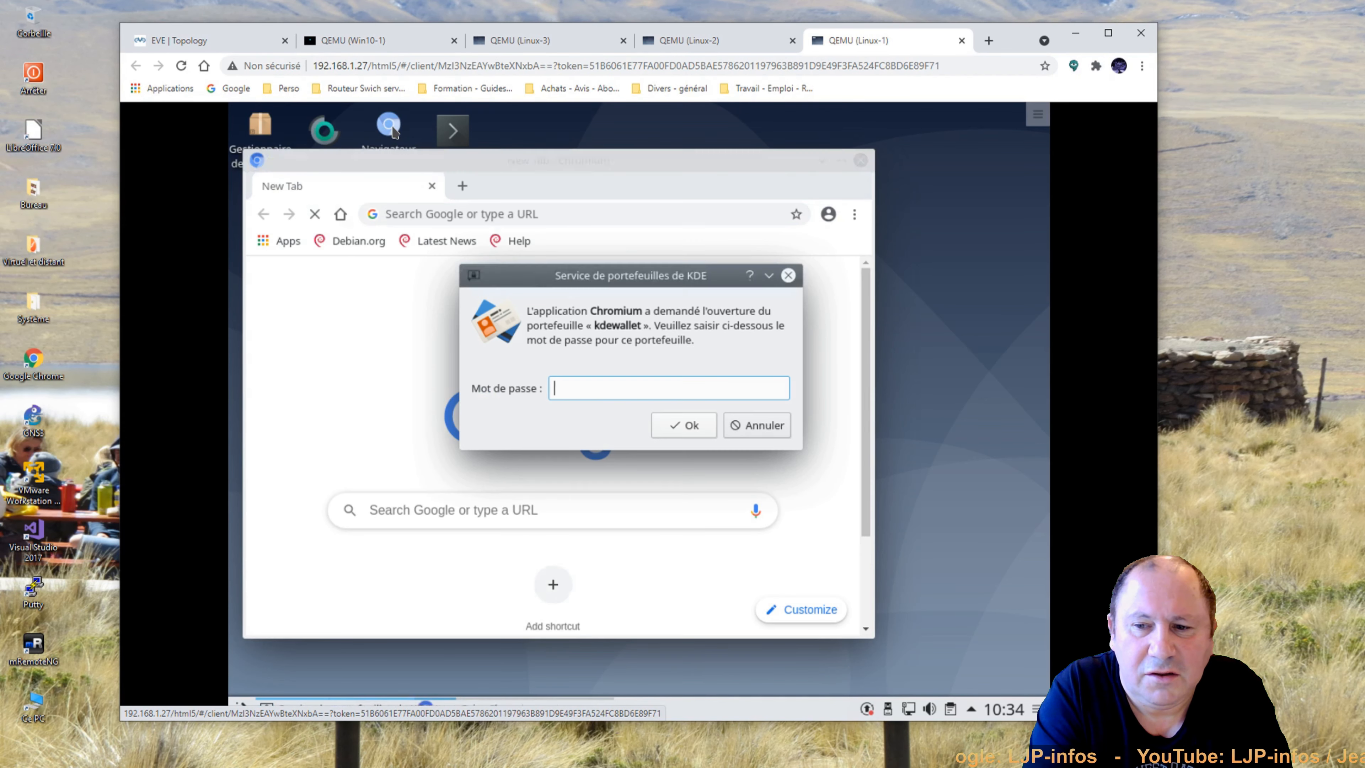
pyautogui.click(760, 426)
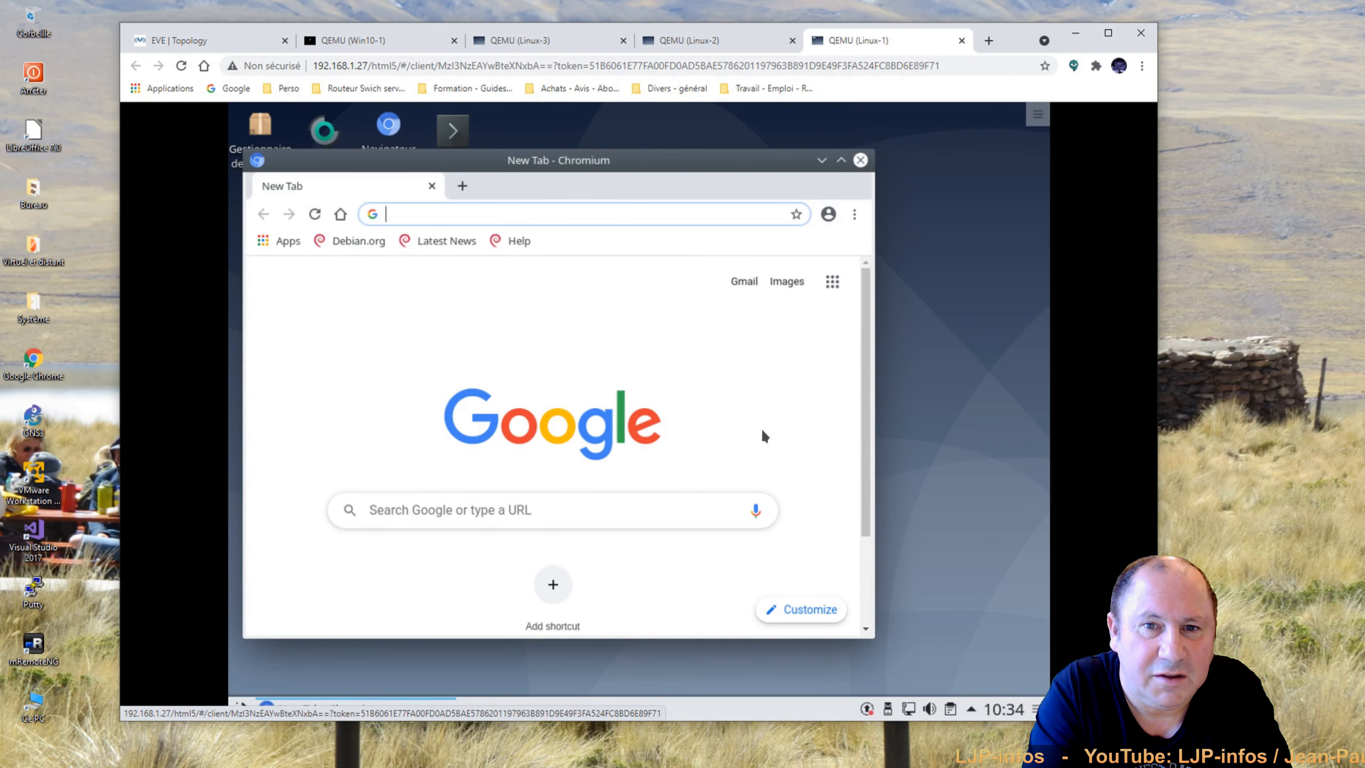
pyautogui.moveTo(634, 171); pyautogui.dragTo(712, 152)
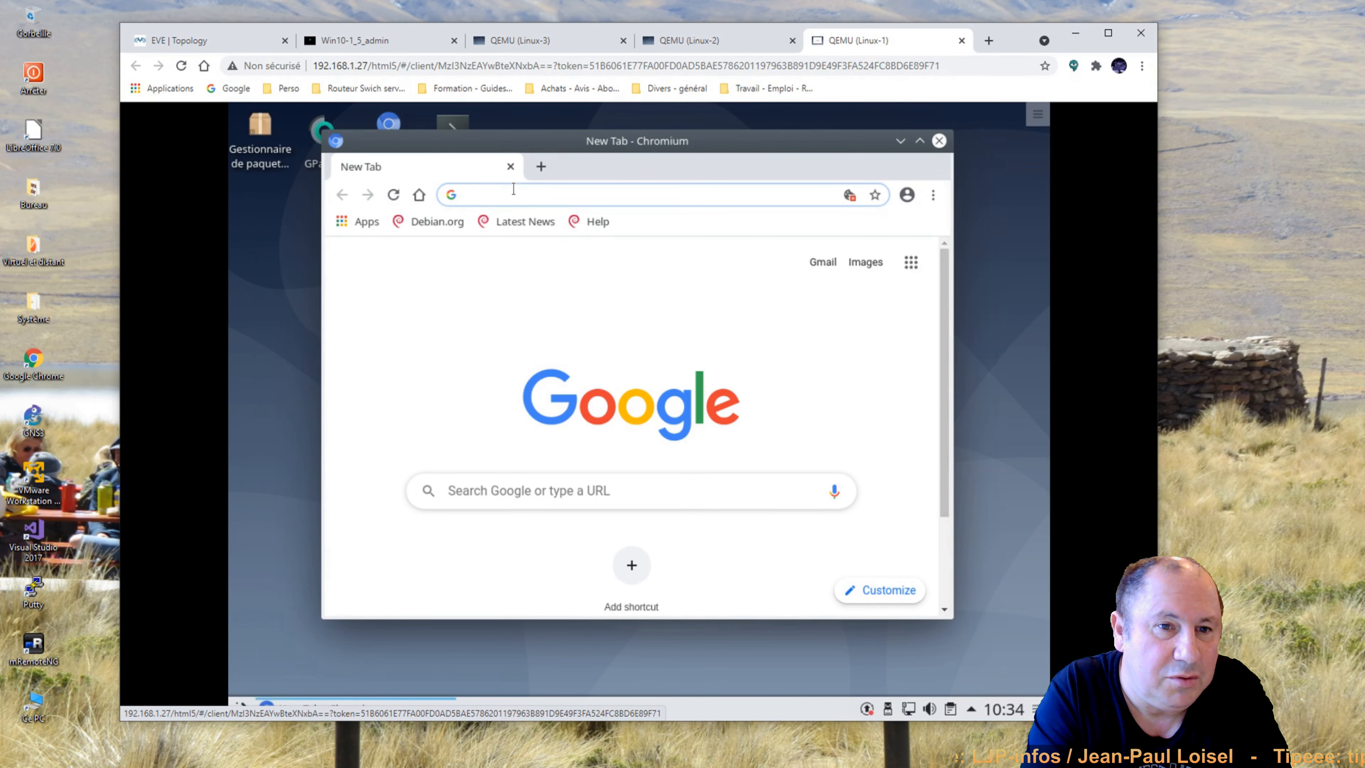
pyautogui.write('spee')
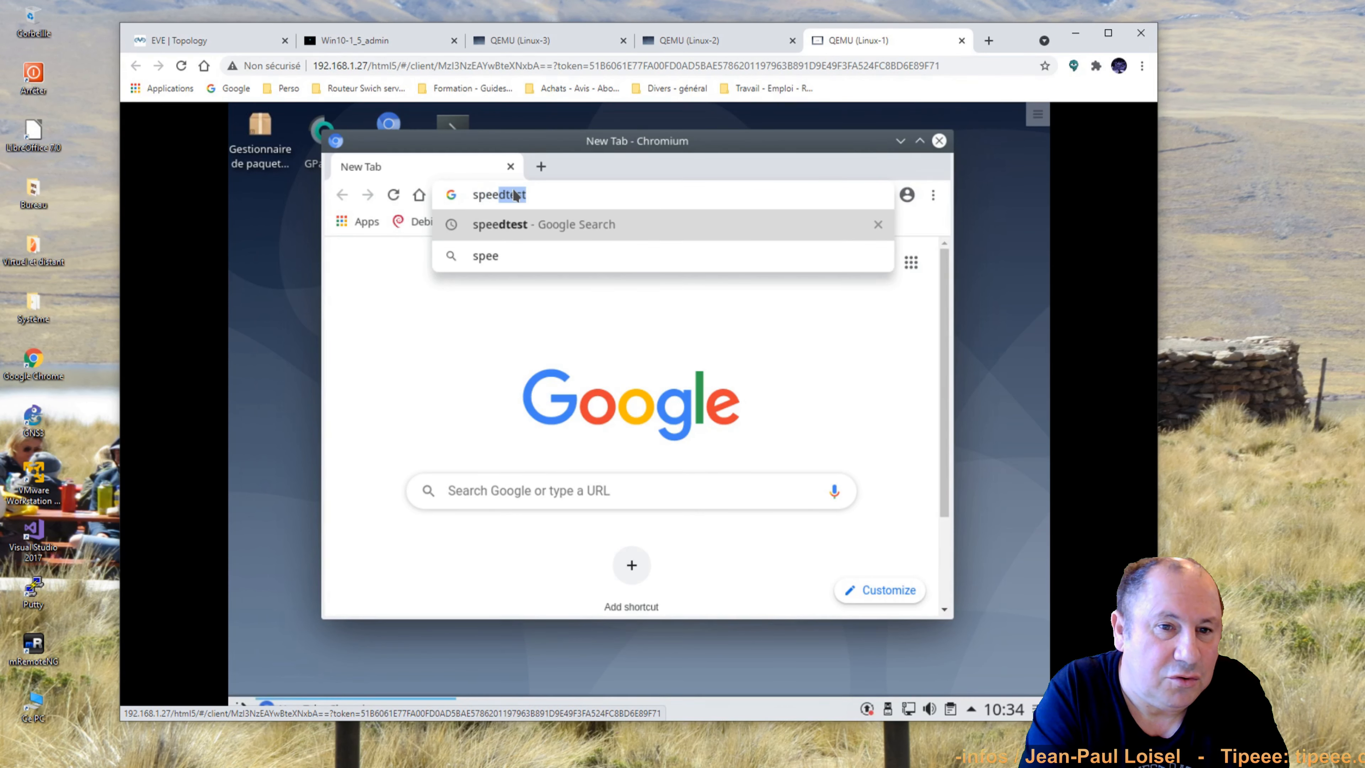
pyautogui.write('dtest')
pyautogui.press('Return')
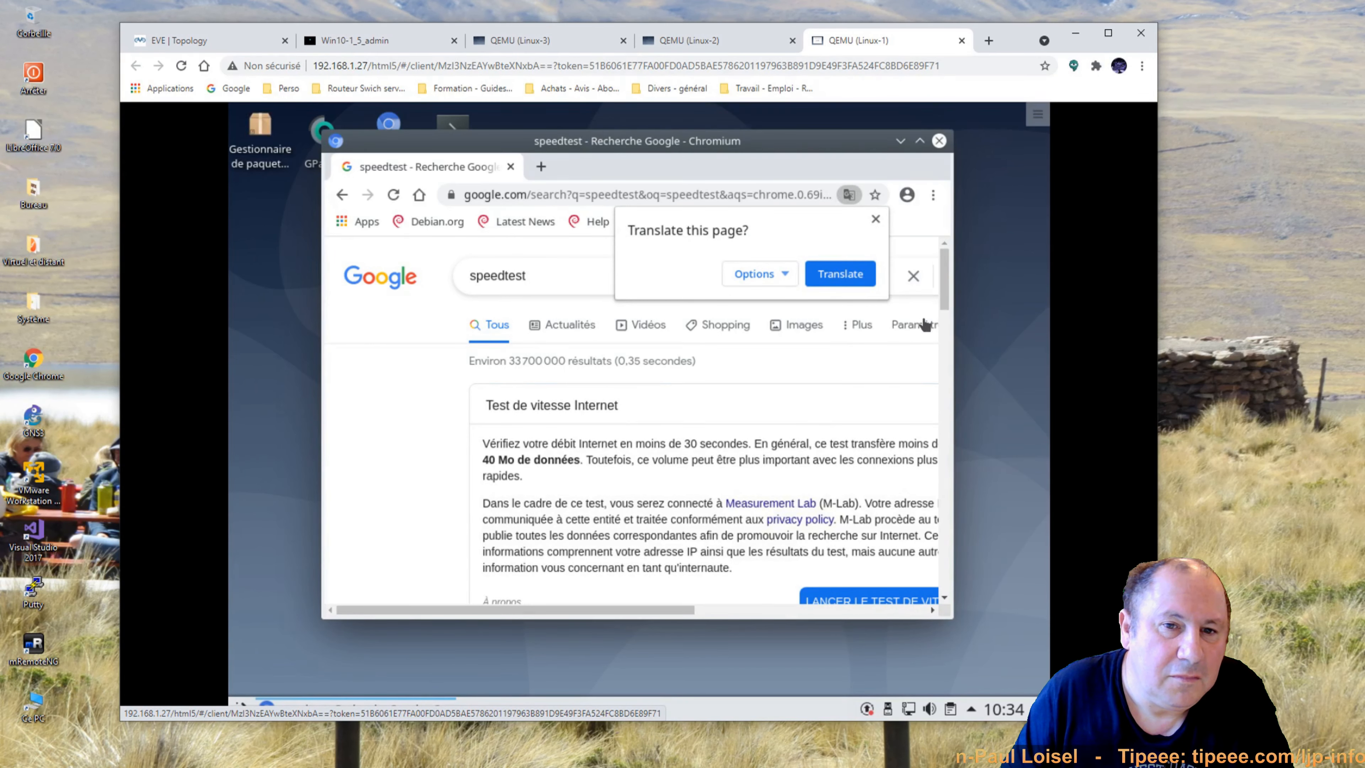
pyautogui.click(875, 219)
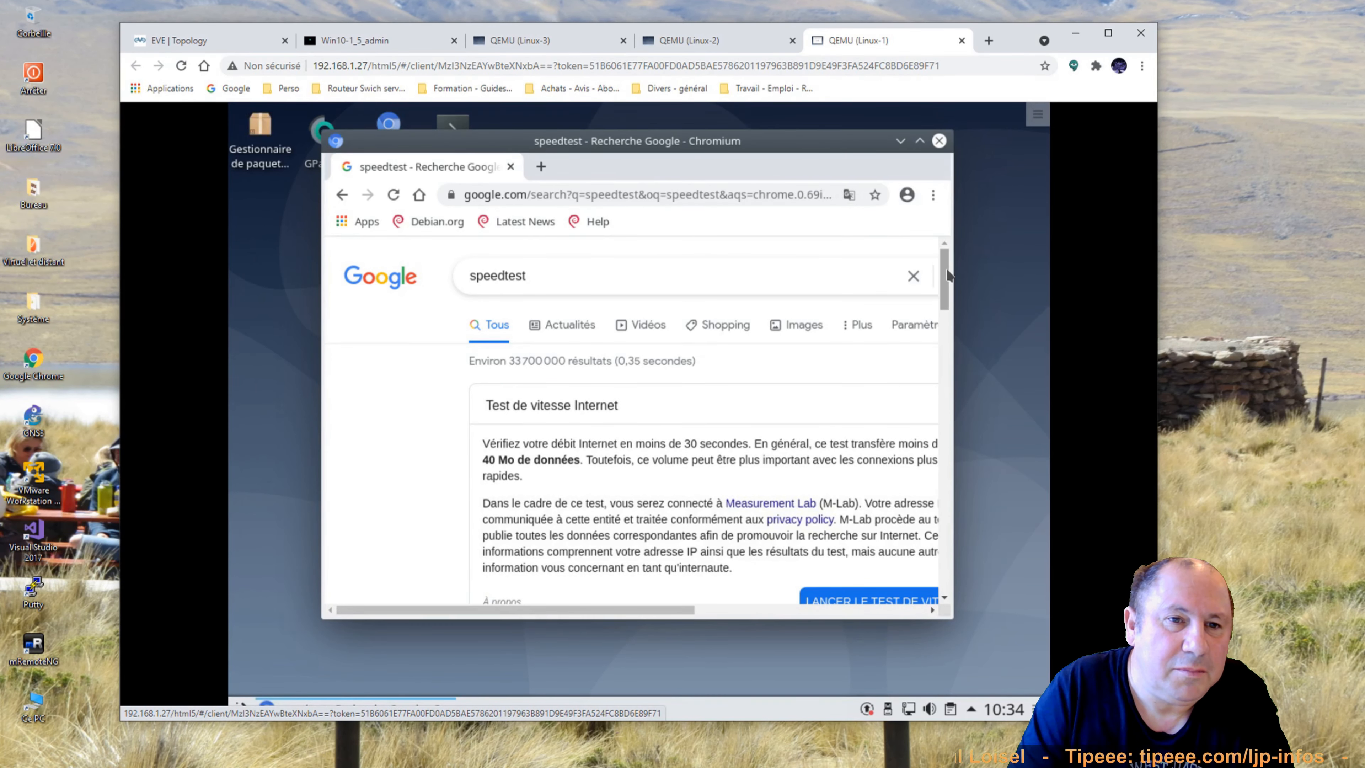
pyautogui.moveTo(947, 275); pyautogui.dragTo(947, 308)
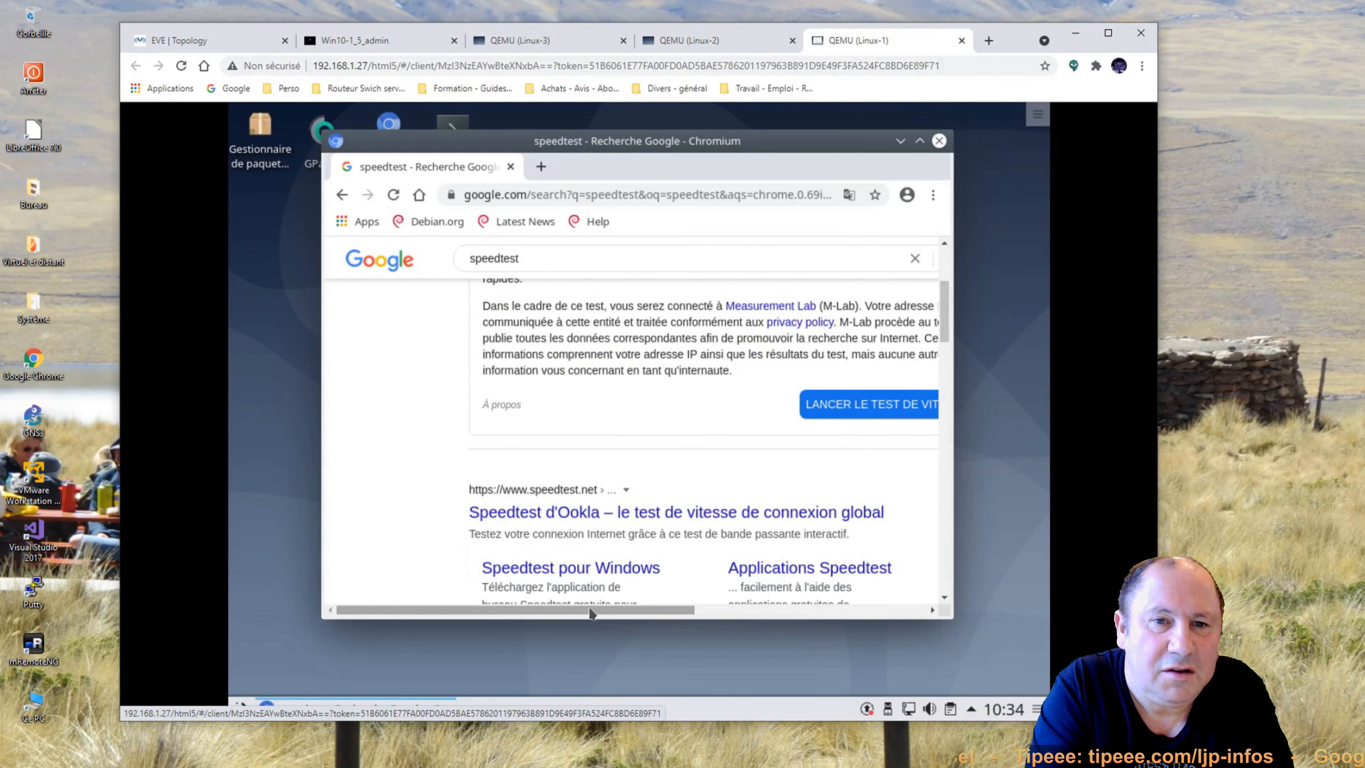
pyautogui.moveTo(591, 612); pyautogui.dragTo(678, 613)
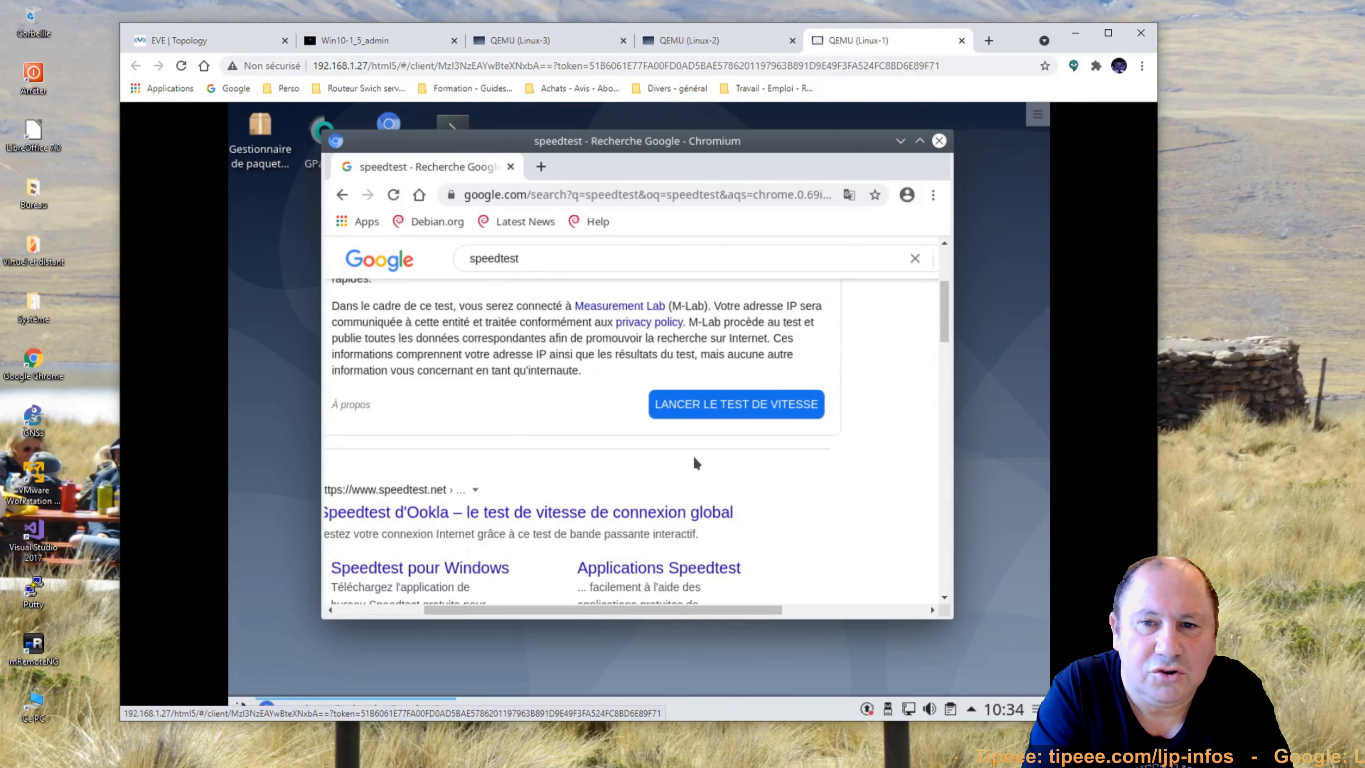
pyautogui.click(687, 408)
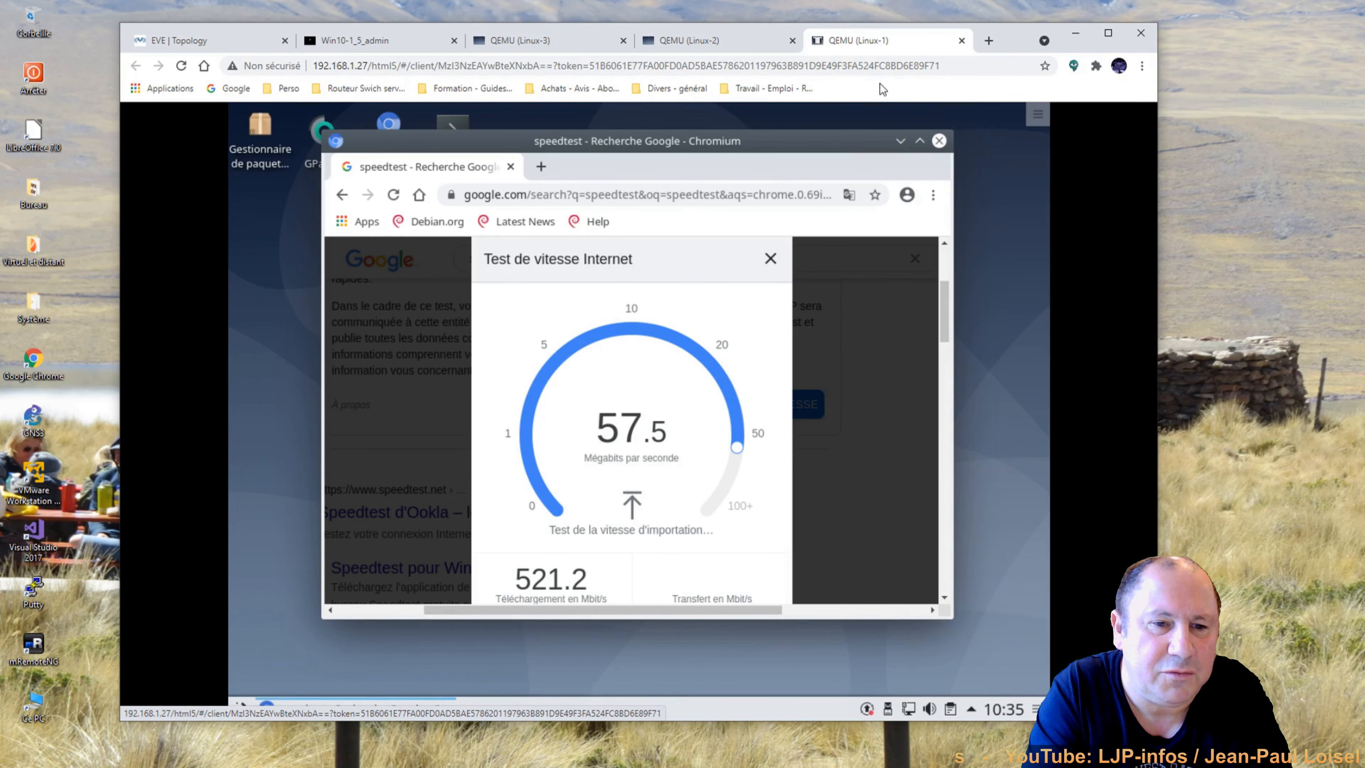
pyautogui.click(196, 47)
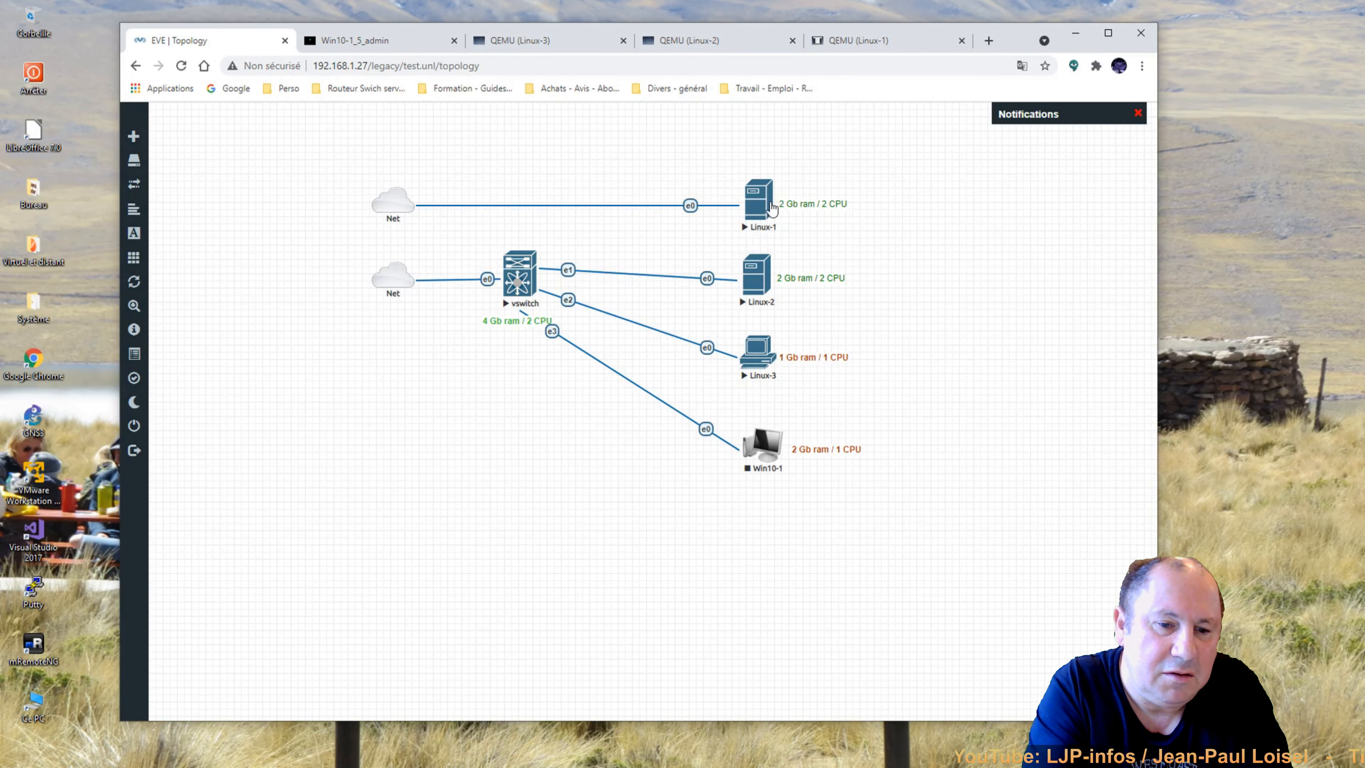
# On Linux-2, launch Chromium and search Google for speedtest.
pyautogui.click(705, 47)
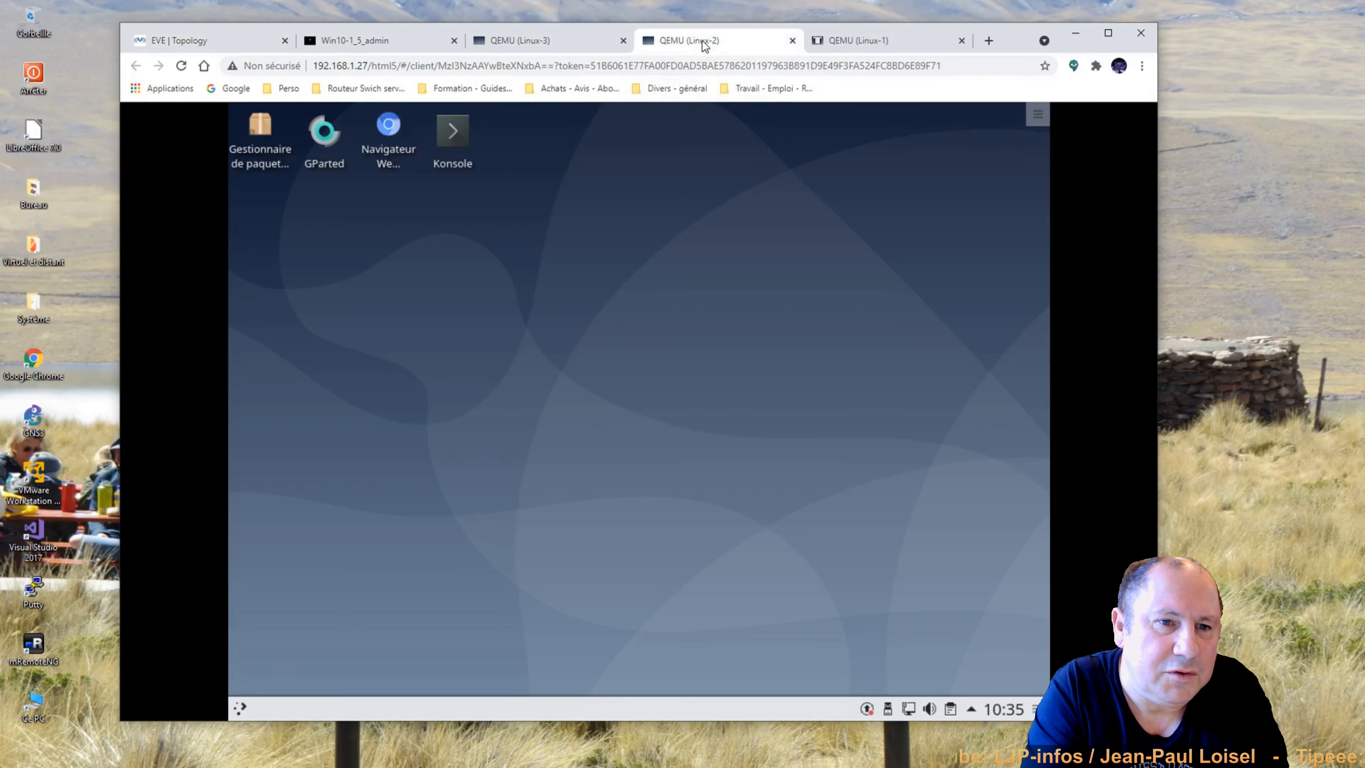
pyautogui.doubleClick(382, 139)
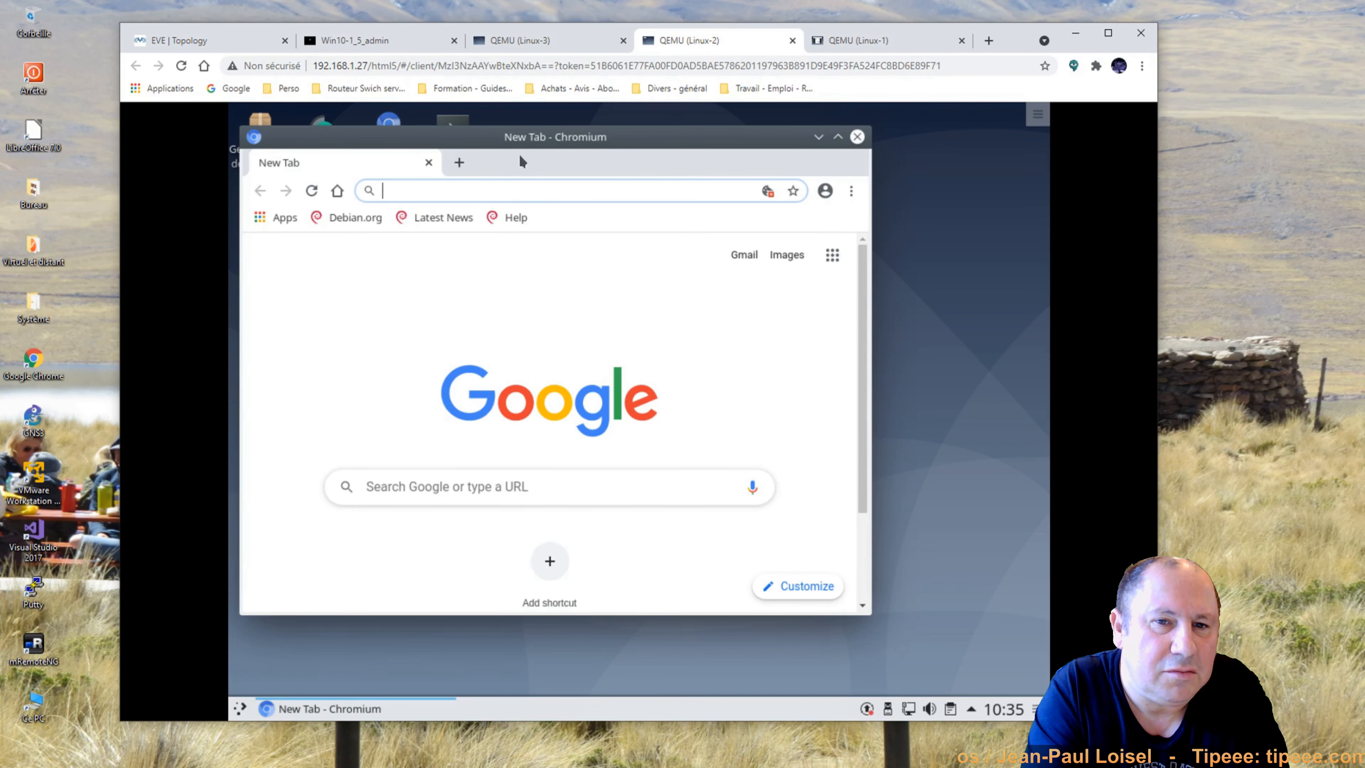
pyautogui.moveTo(518, 153); pyautogui.dragTo(620, 174)
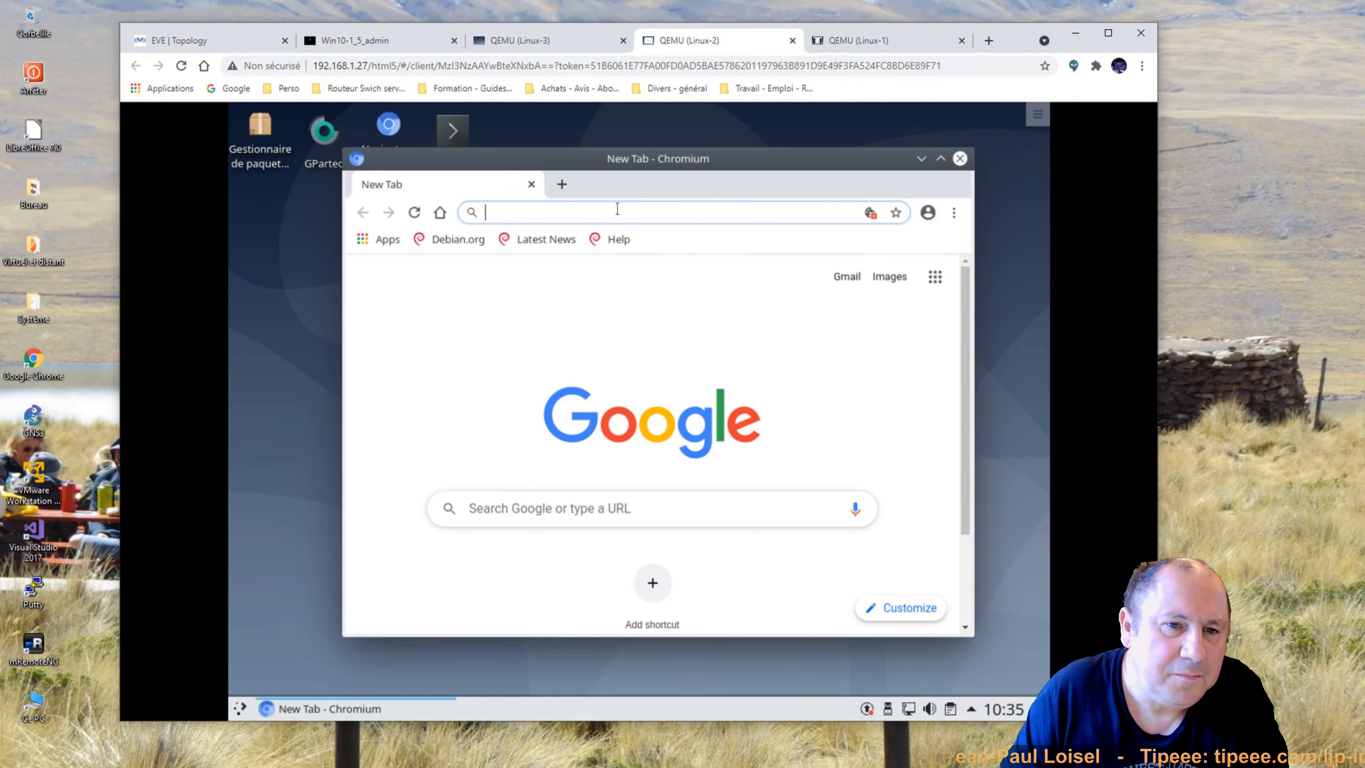
pyautogui.write('speedtest')
pyautogui.press('Return')
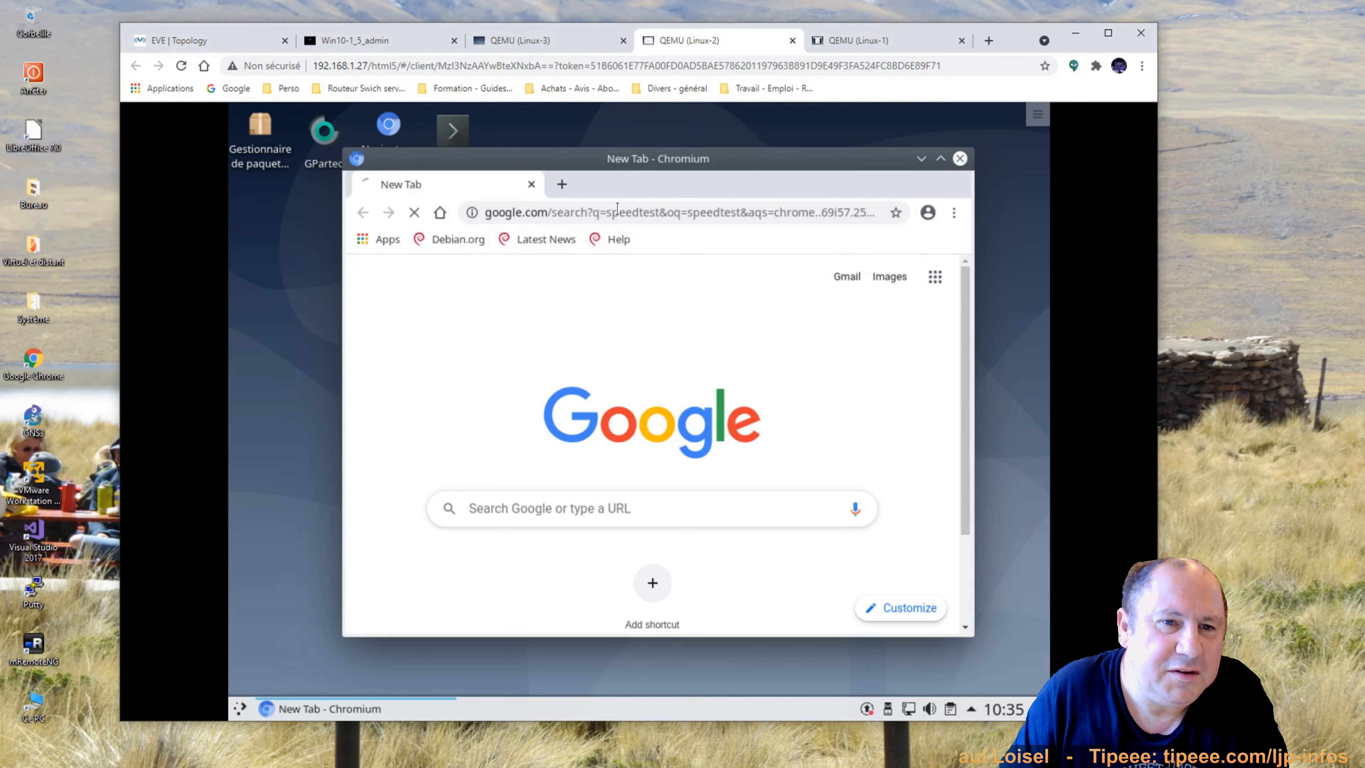
# Accept cookies and run the speed test: 480.7 Mbit/s down, 57.4 Mbit/s up, 21 ms.
pyautogui.click(896, 237)
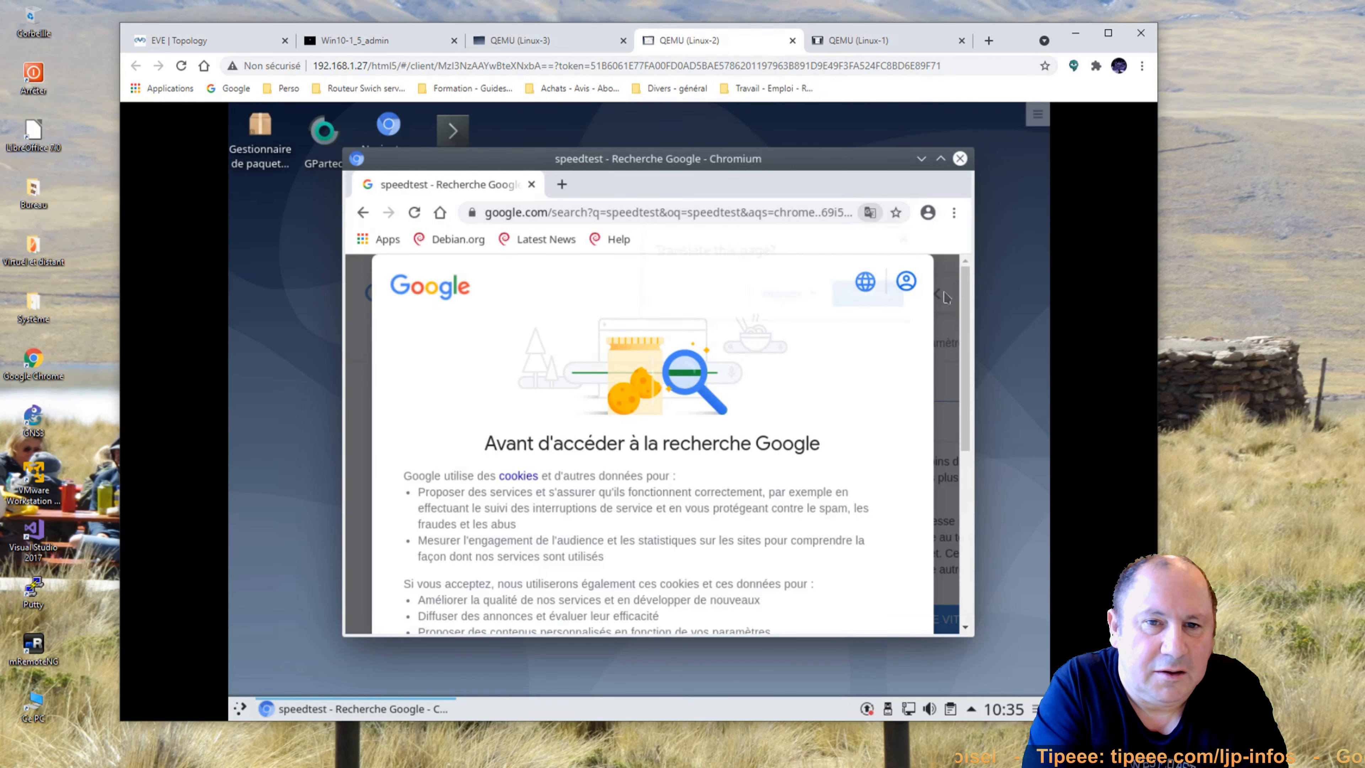
pyautogui.scroll(-6, 671, 484)
pyautogui.click(718, 578)
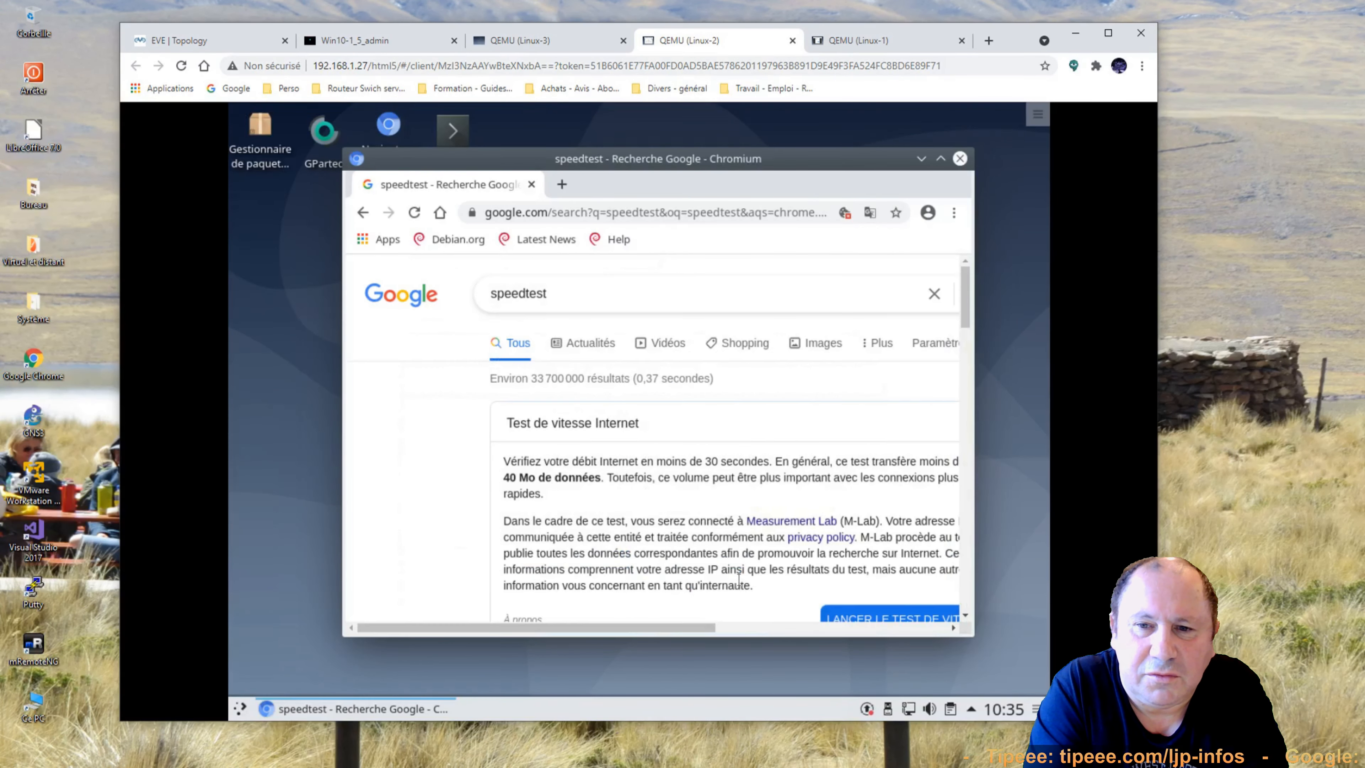
pyautogui.scroll(-2, 805, 462)
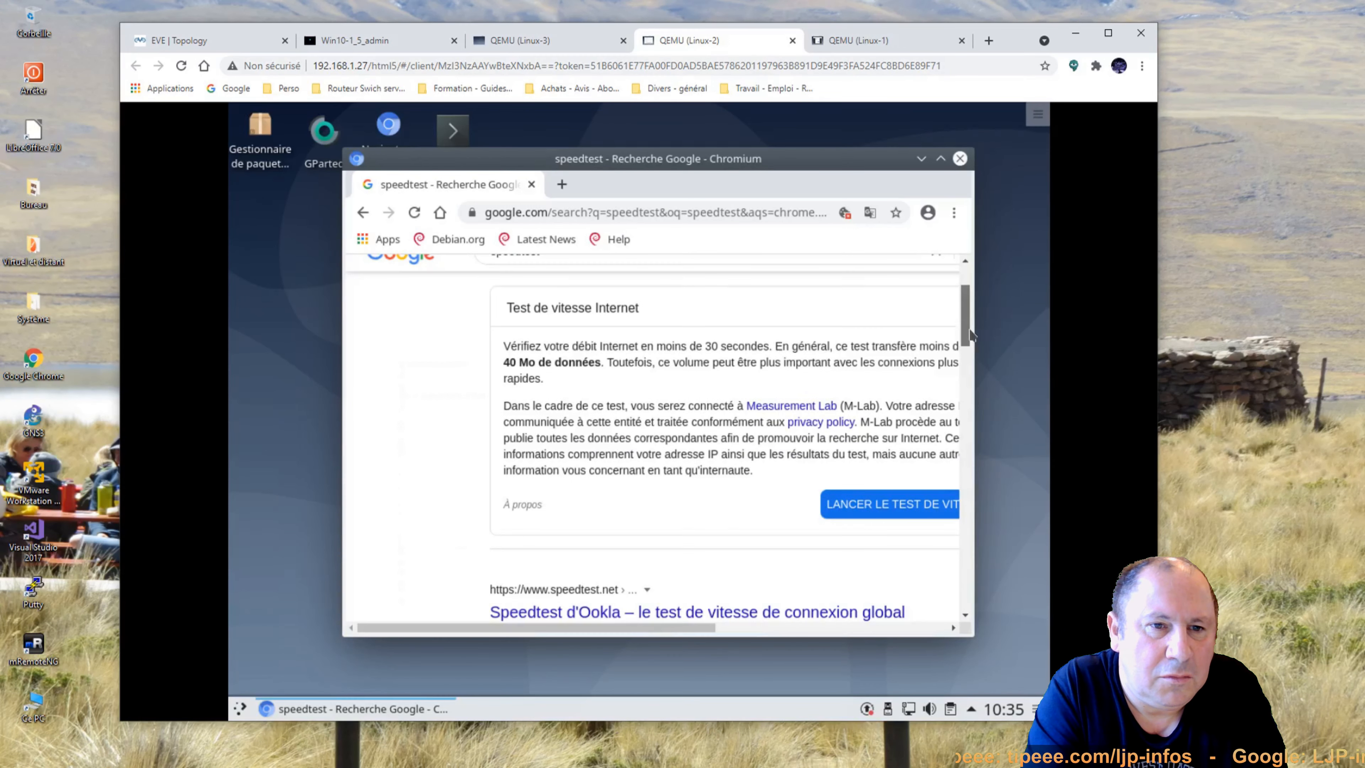
pyautogui.moveTo(633, 632); pyautogui.dragTo(707, 632)
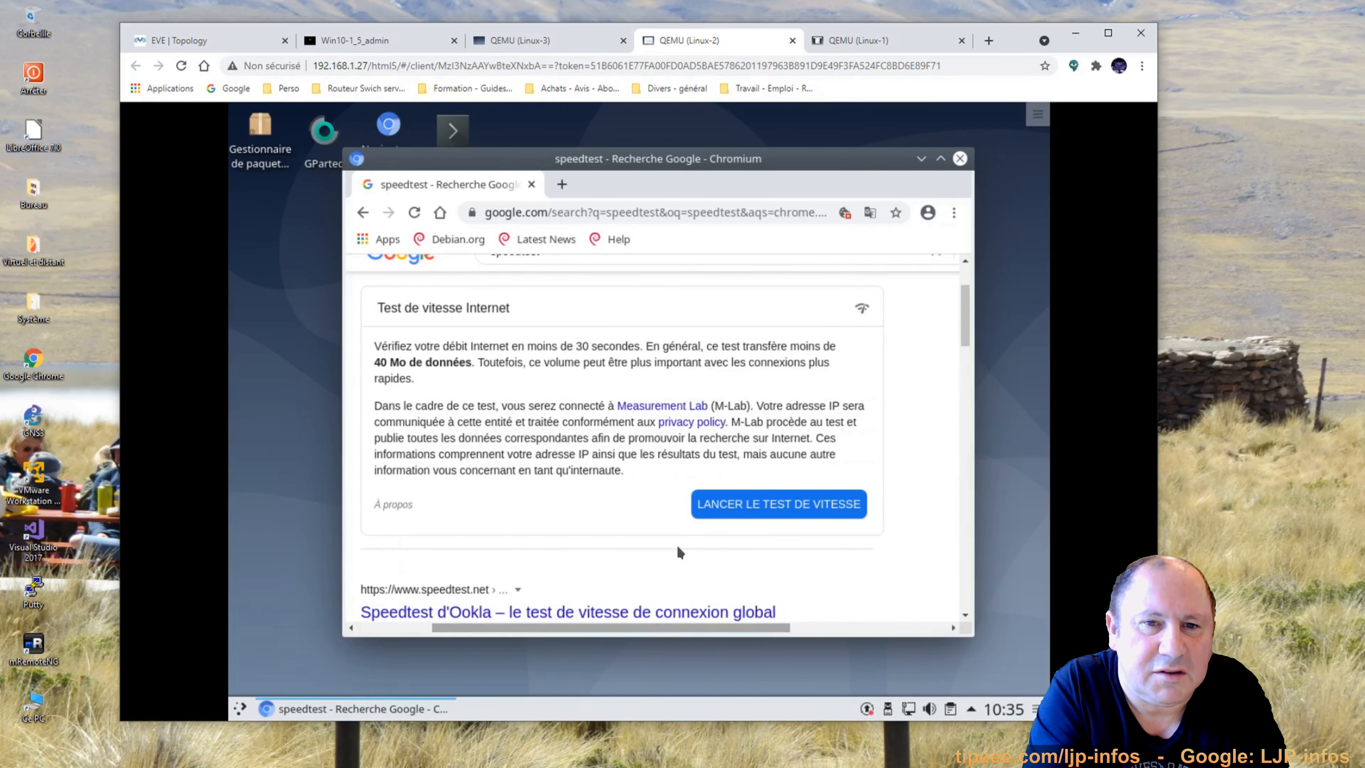
pyautogui.click(758, 505)
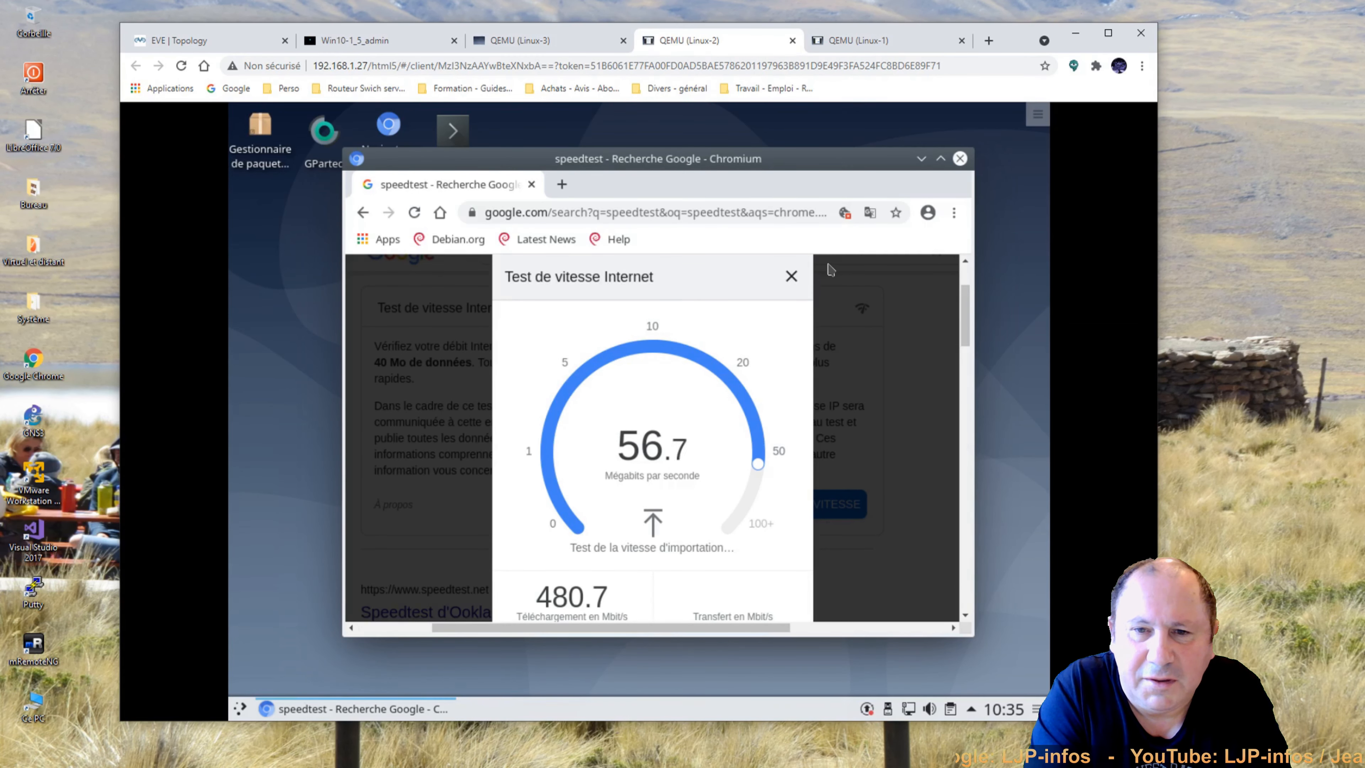
pyautogui.click(859, 48)
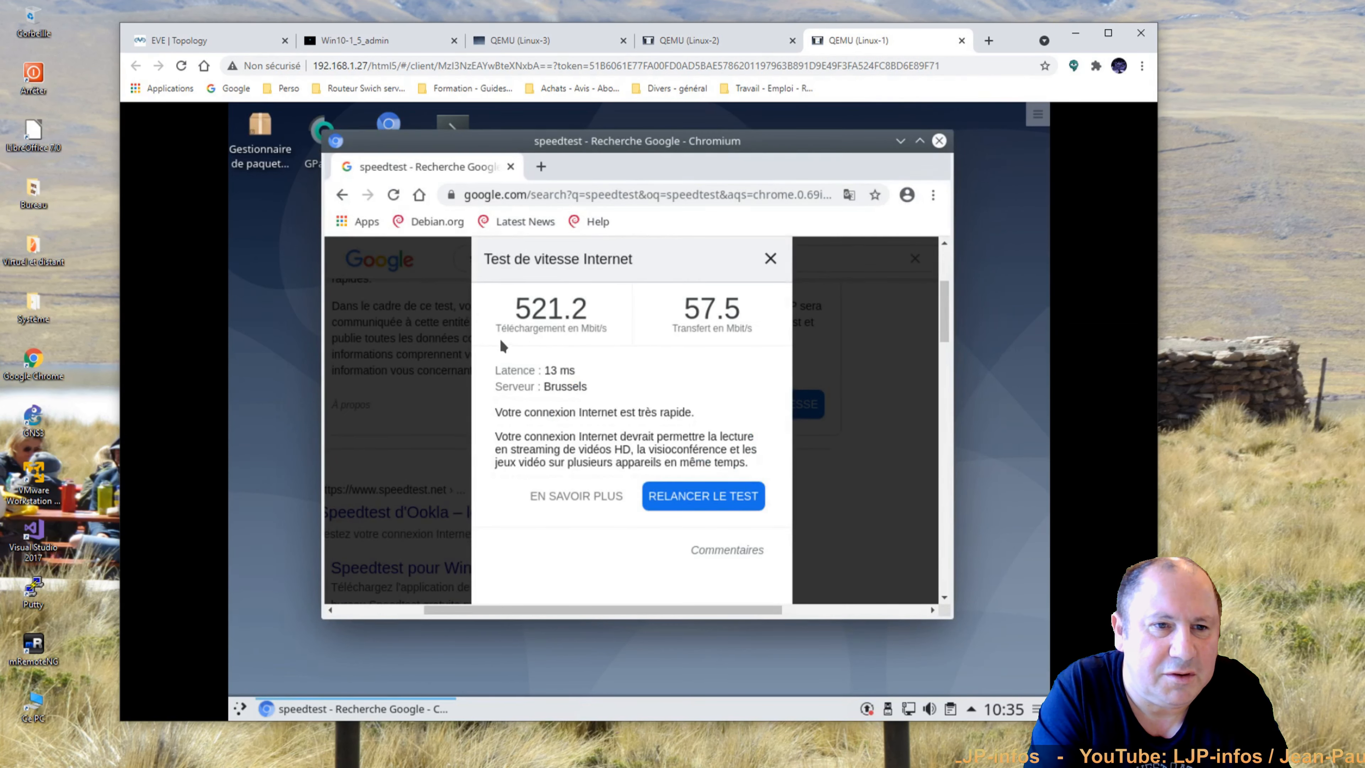
pyautogui.click(717, 48)
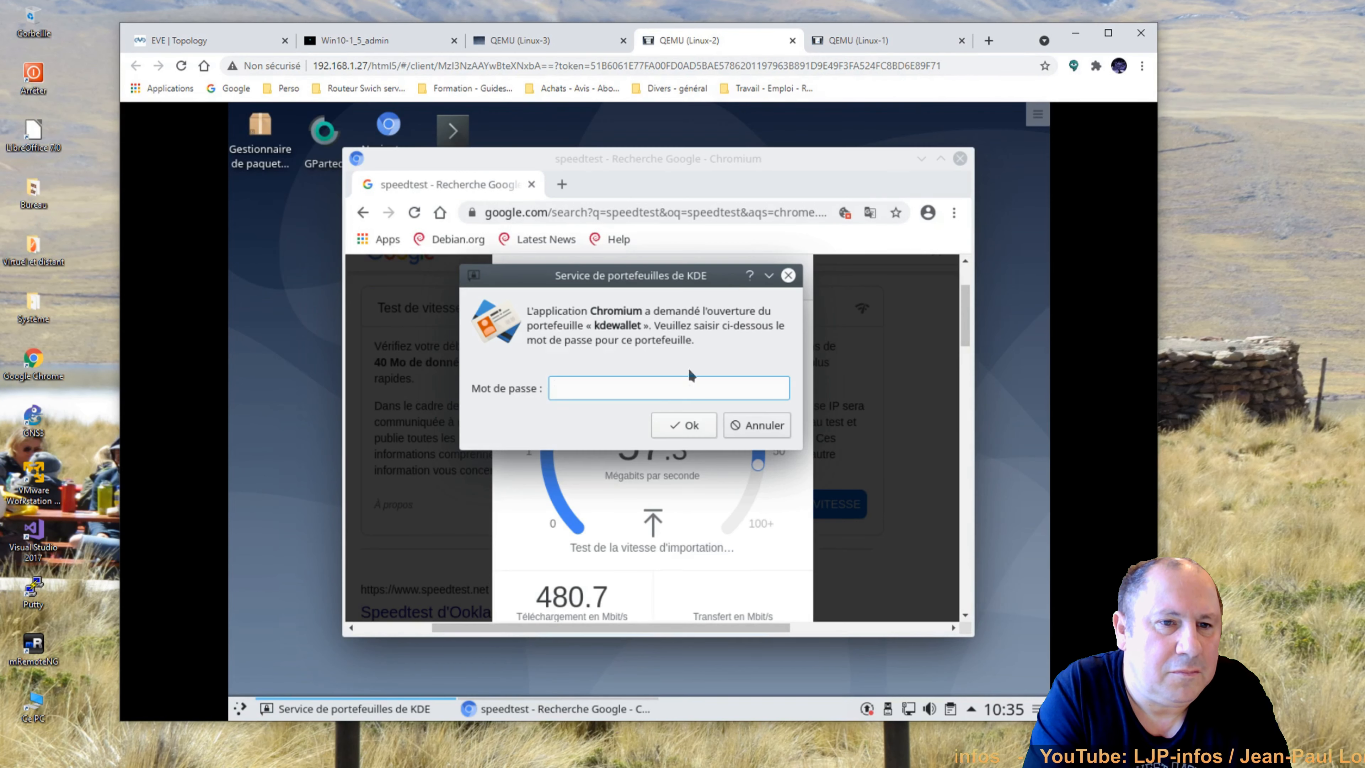
pyautogui.click(756, 425)
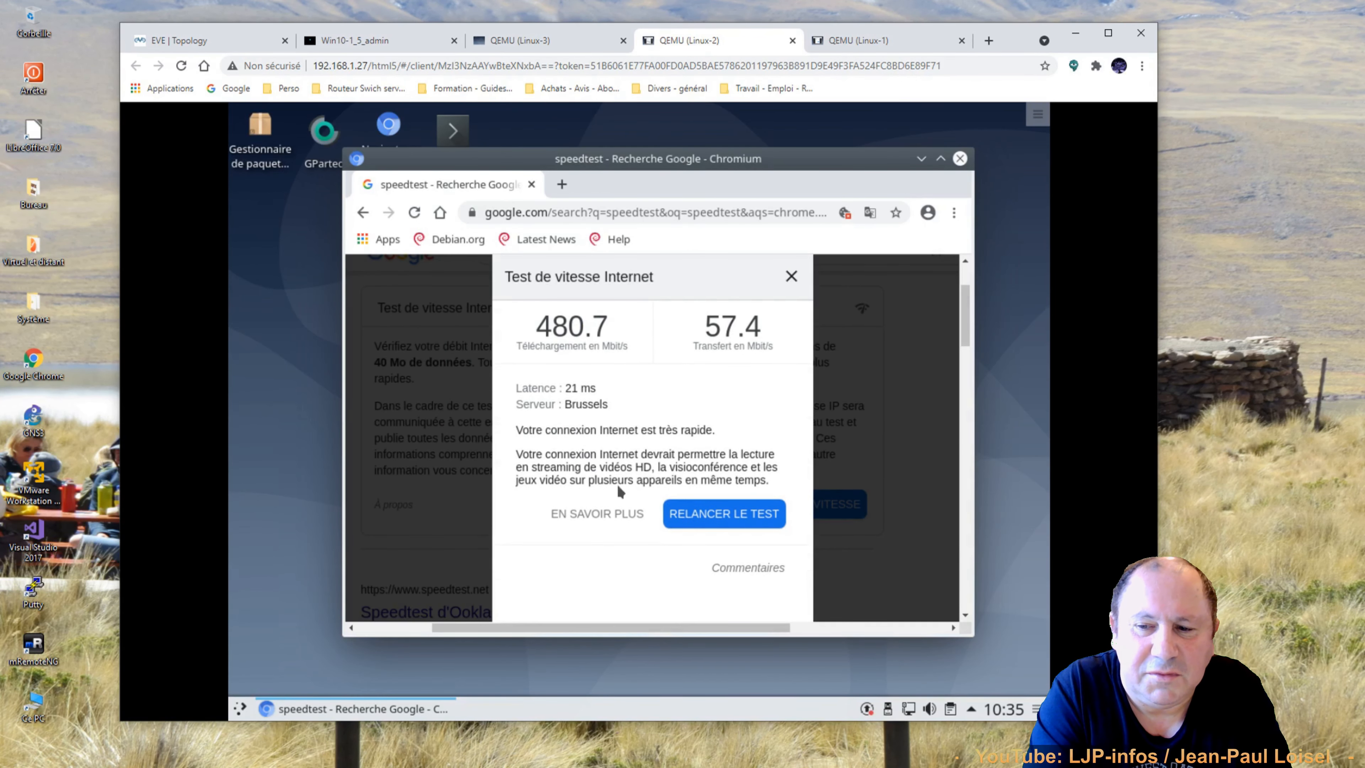
pyautogui.click(244, 48)
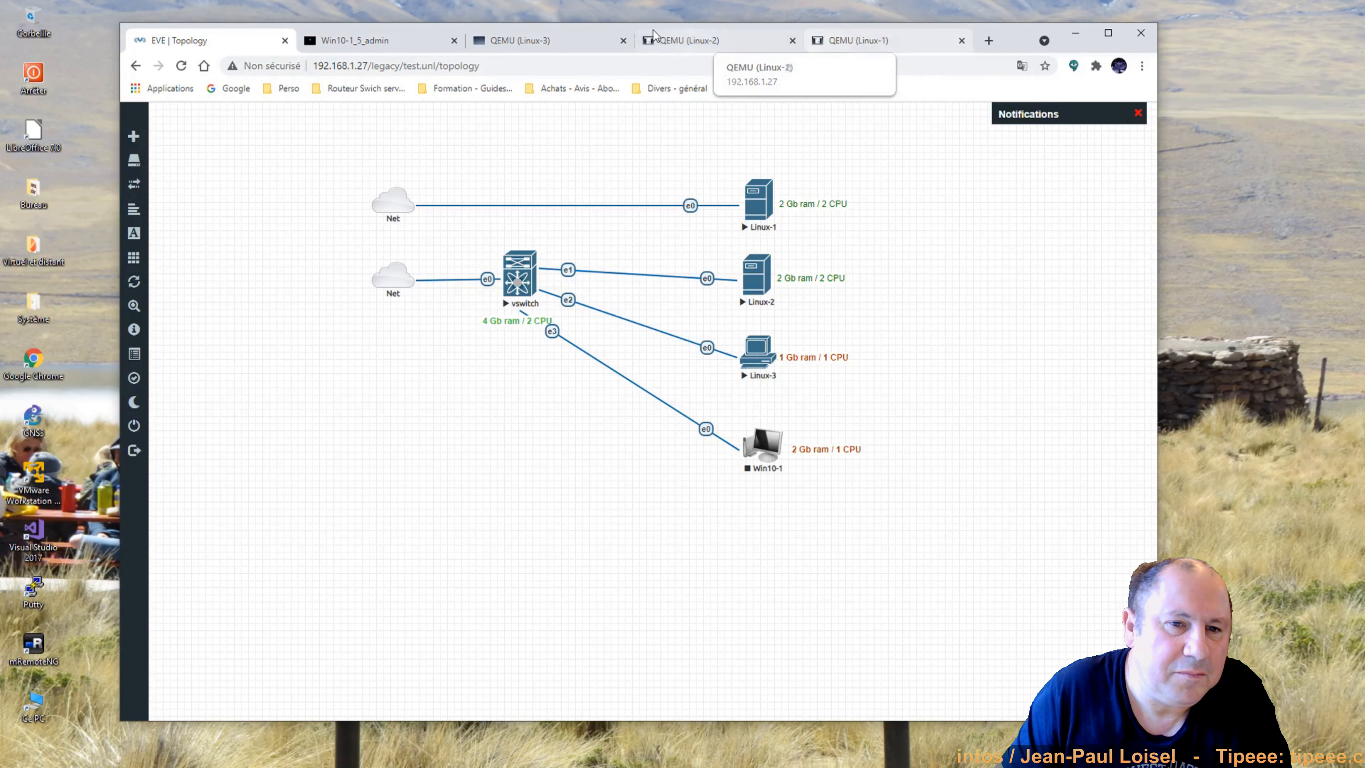
# On Linux-3, search Google for speedtest in Chromium and accept the cookie terms.
pyautogui.click(510, 40)
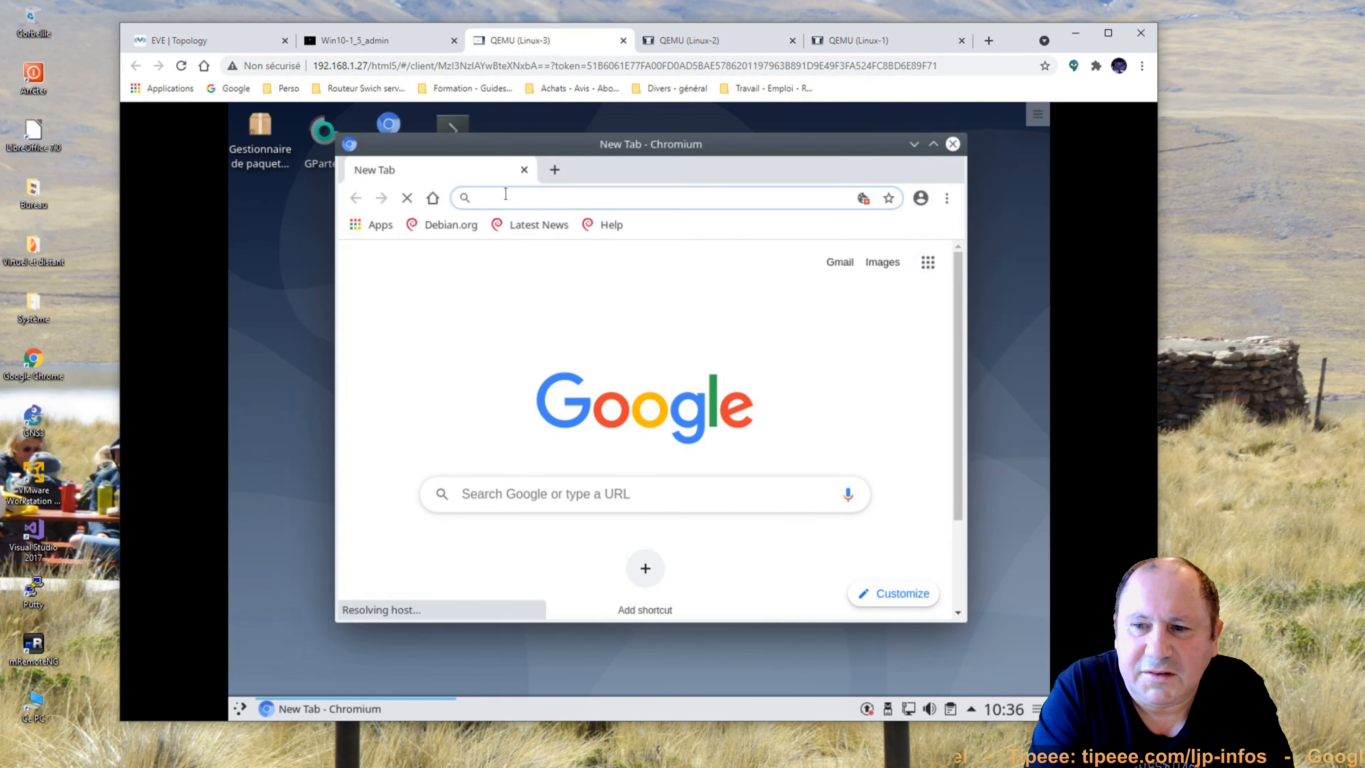
pyautogui.write('speedtest')
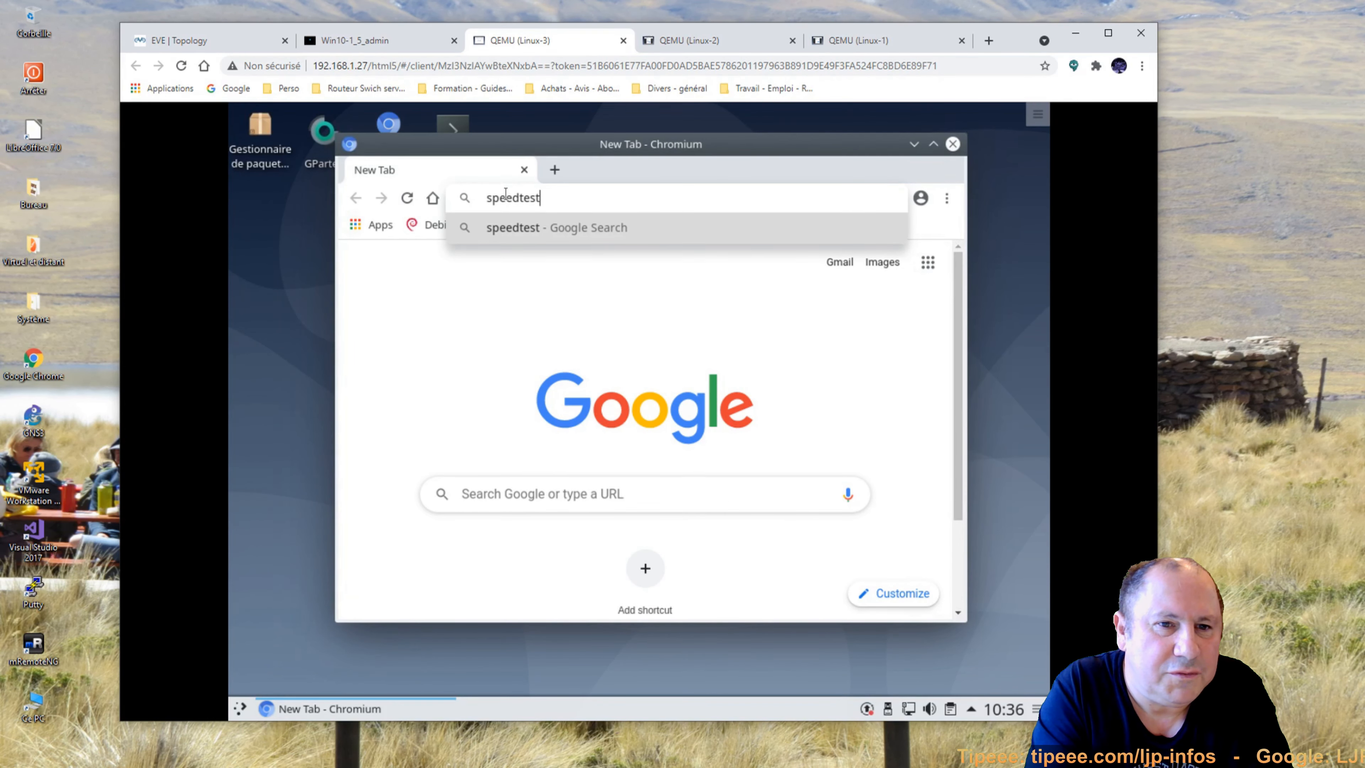
pyautogui.press('Return')
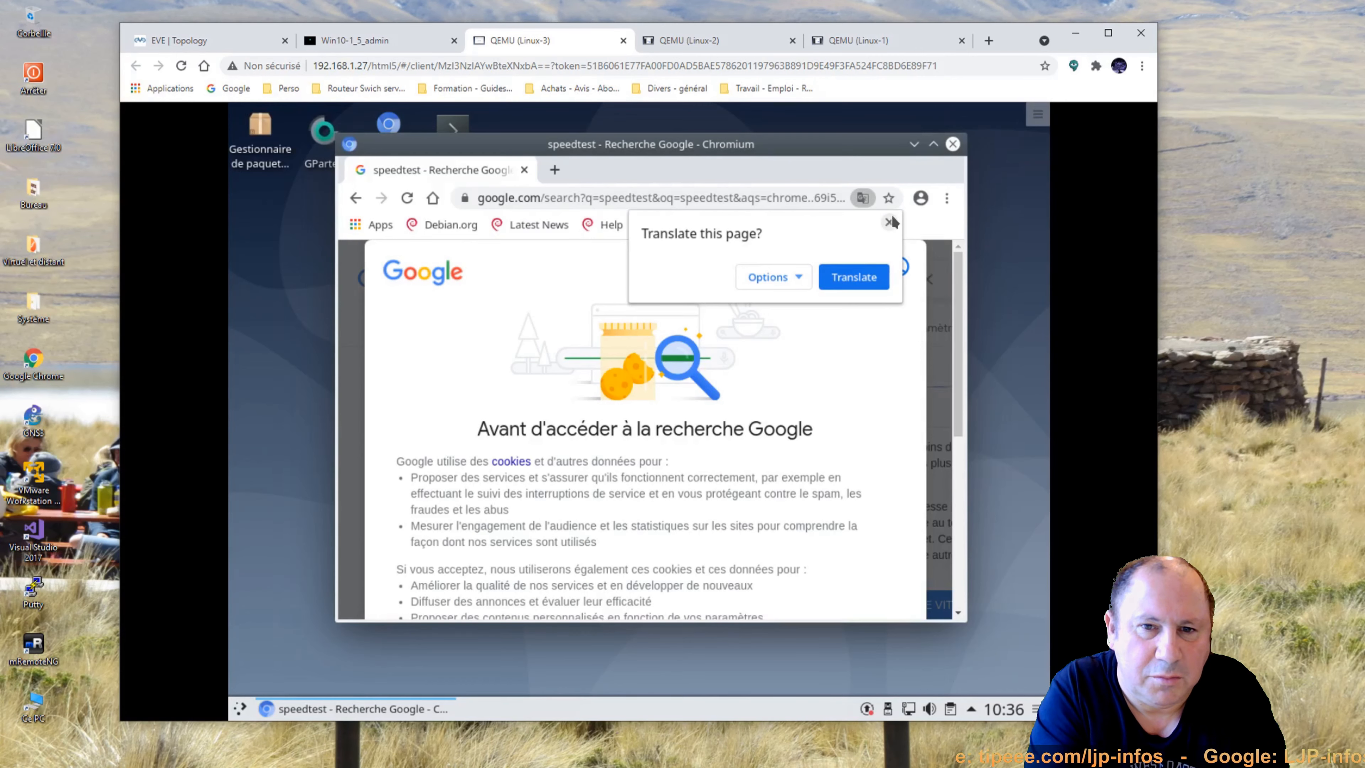
pyautogui.click(890, 221)
pyautogui.scroll(-6, 961, 322)
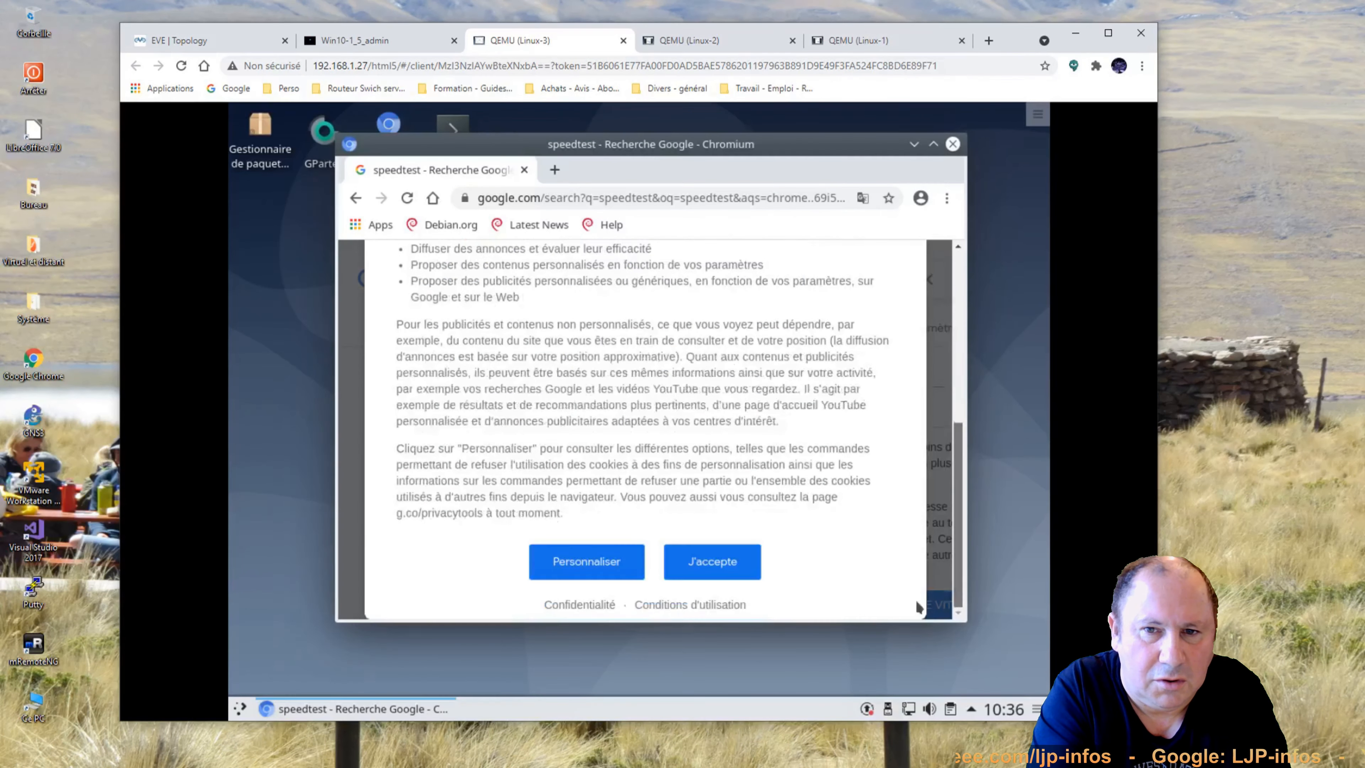
pyautogui.click(712, 562)
# Run the speed test (246.2 Mbit/s down, 57.5 Mbit/s up) and review Linux-1 and Linux-2 results.
pyautogui.scroll(-3, 639, 591)
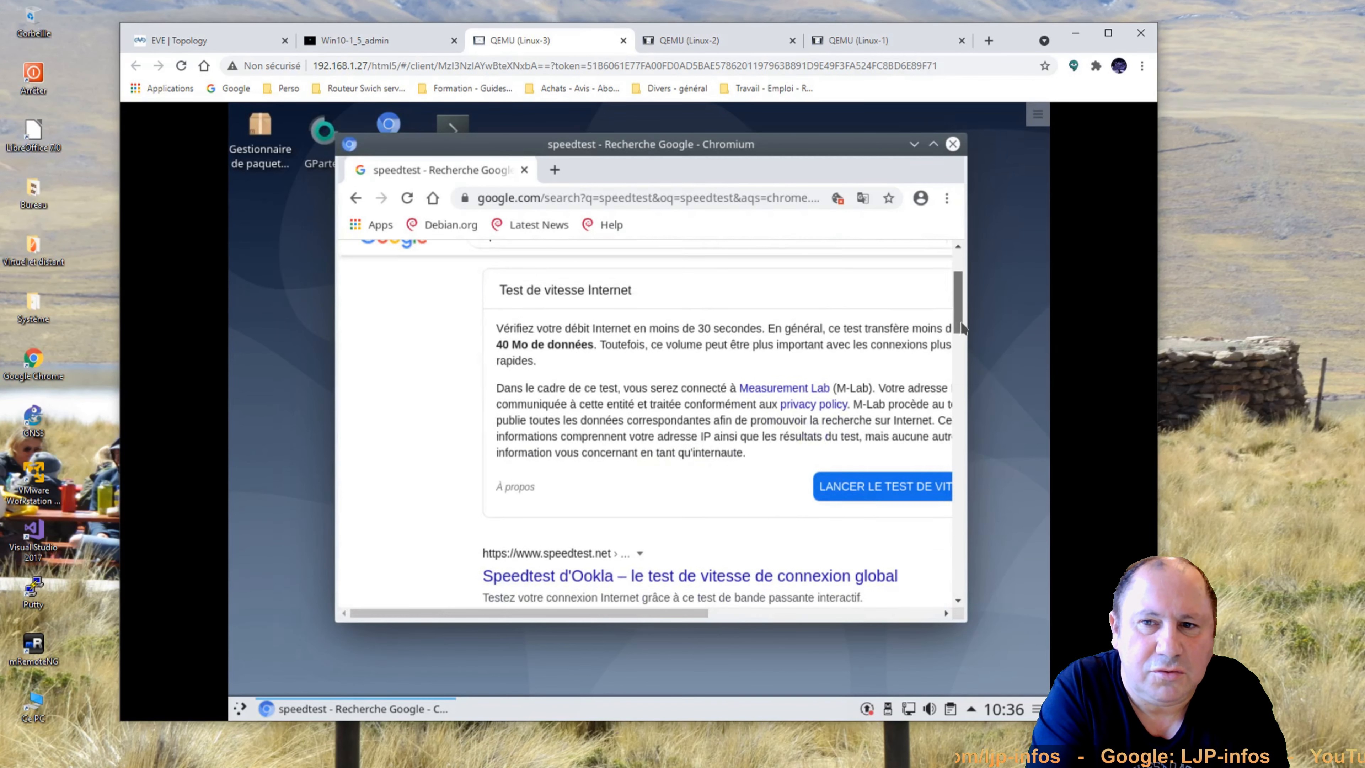
pyautogui.moveTo(639, 613); pyautogui.dragTo(701, 613)
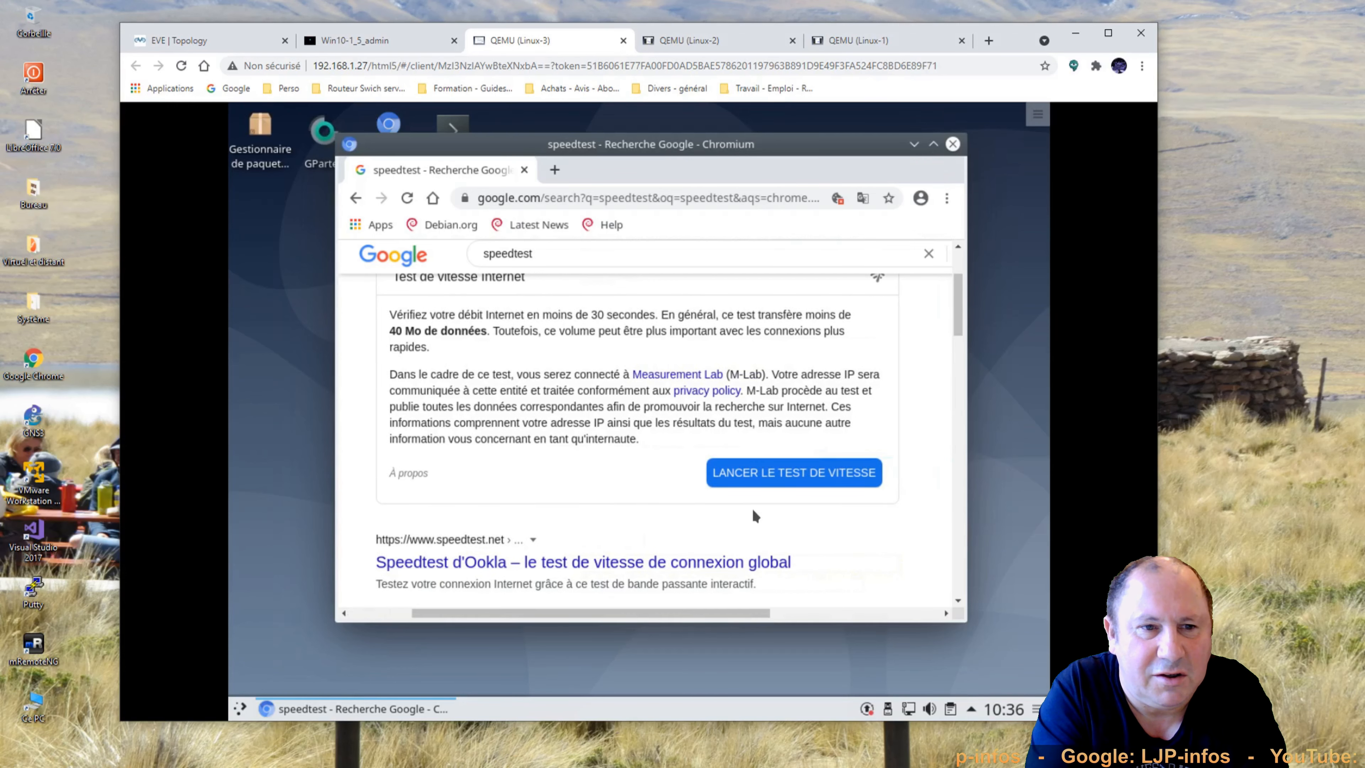
pyautogui.click(781, 469)
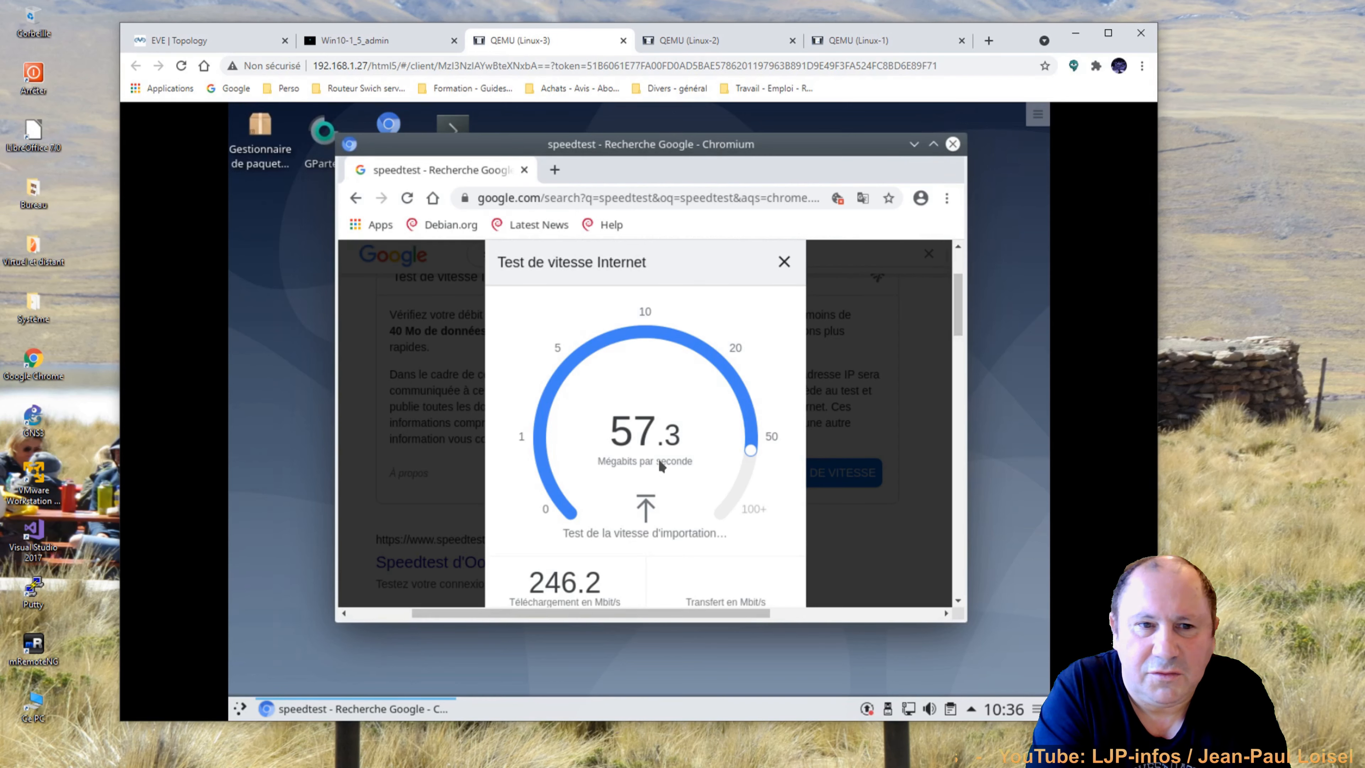
pyautogui.click(883, 43)
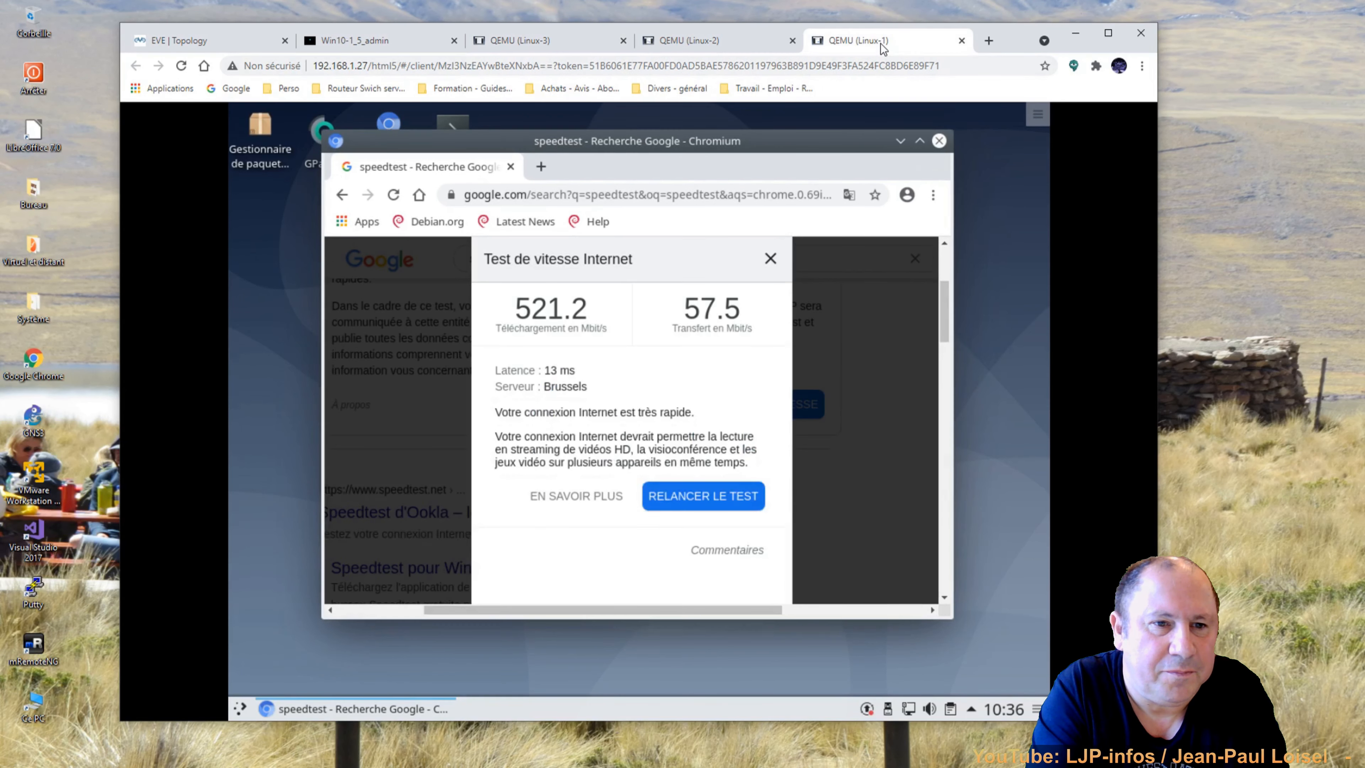
pyautogui.click(754, 49)
pyautogui.click(519, 40)
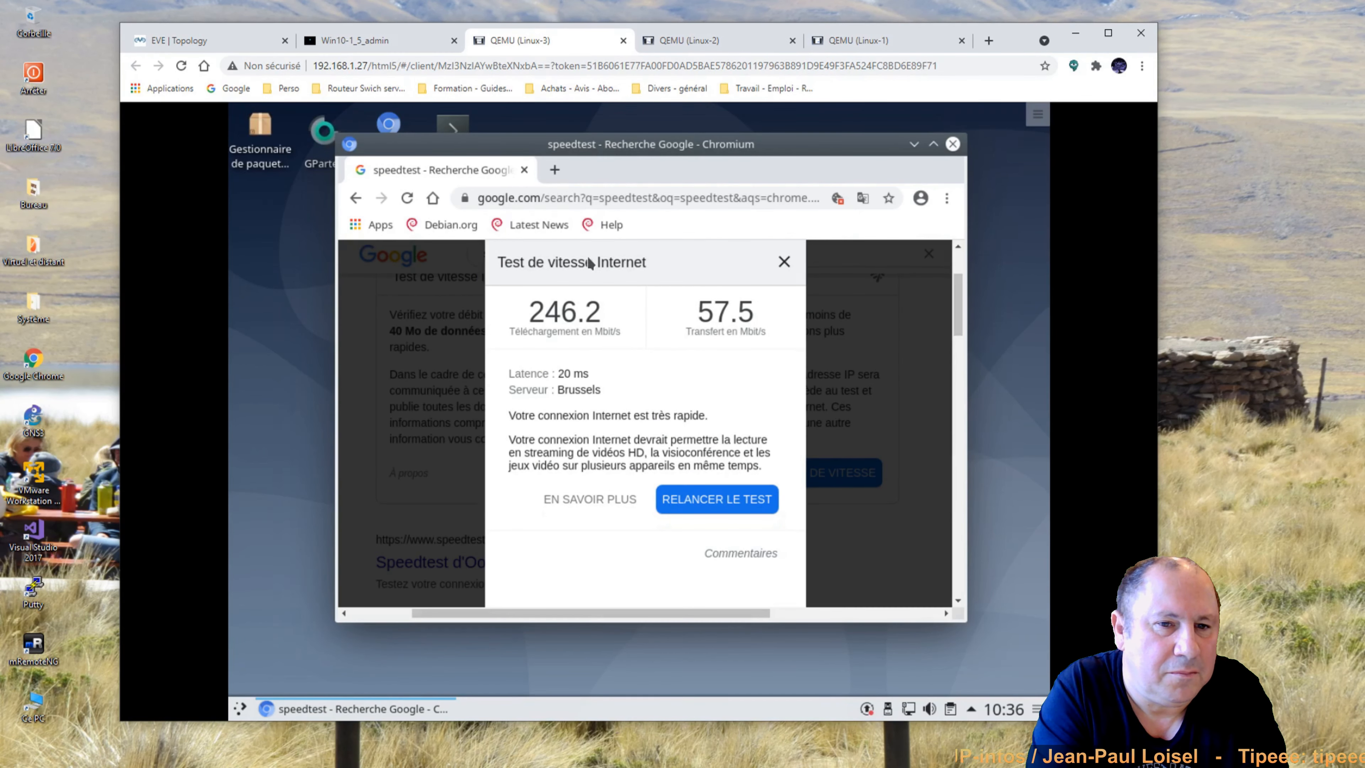
# Switch to the Win10-1 console showing the Windows 10 desktop.
pyautogui.click(359, 46)
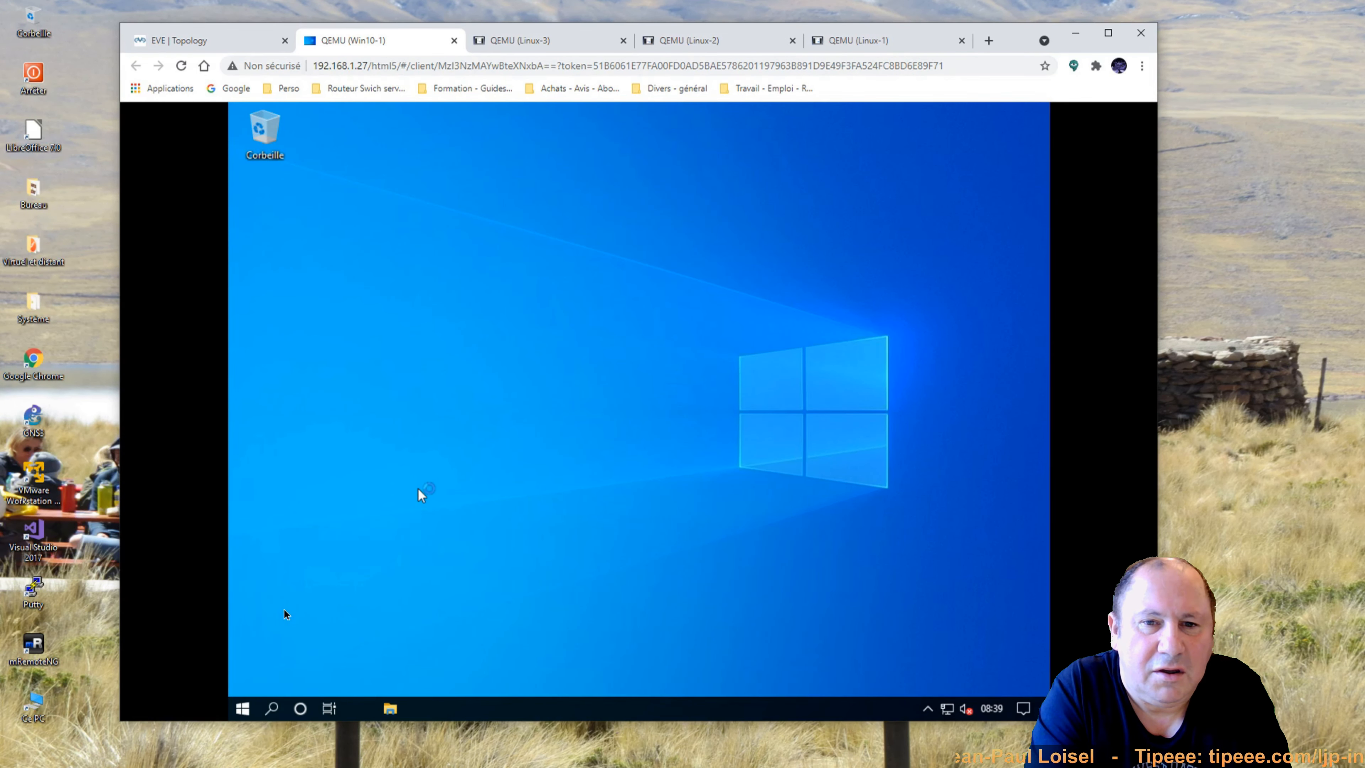
# Launch Microsoft Edge on Win10-1 and load google.fr, reaching the cookie consent notice.
pyautogui.click(241, 710)
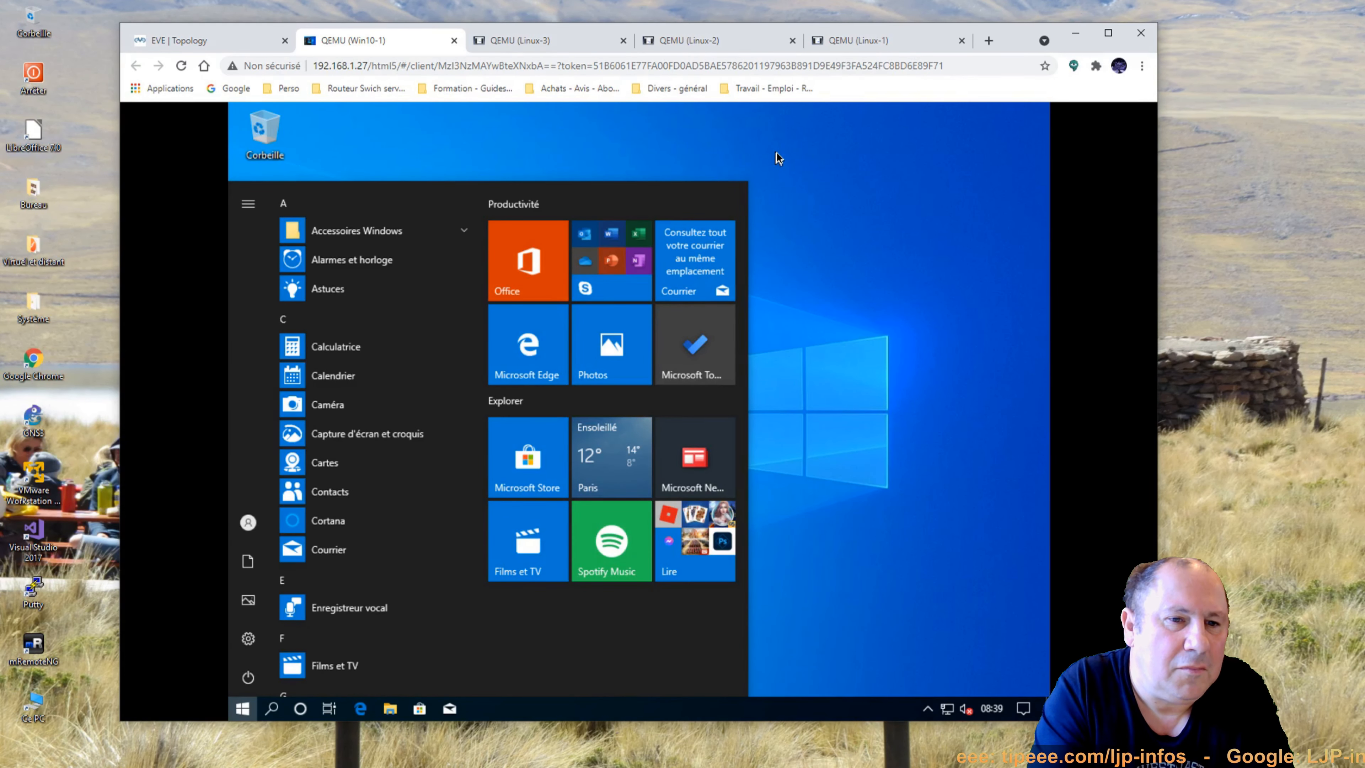
pyautogui.click(547, 349)
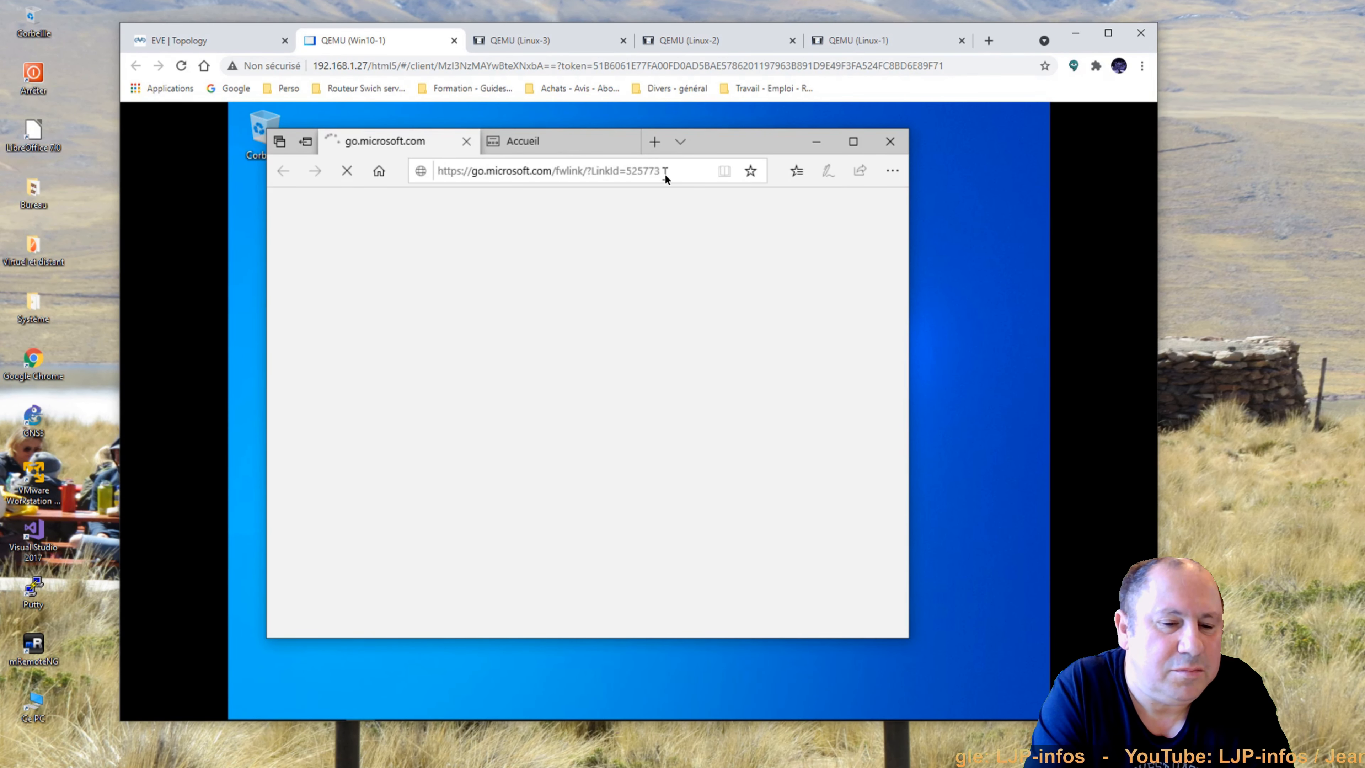
pyautogui.moveTo(662, 171); pyautogui.dragTo(586, 170)
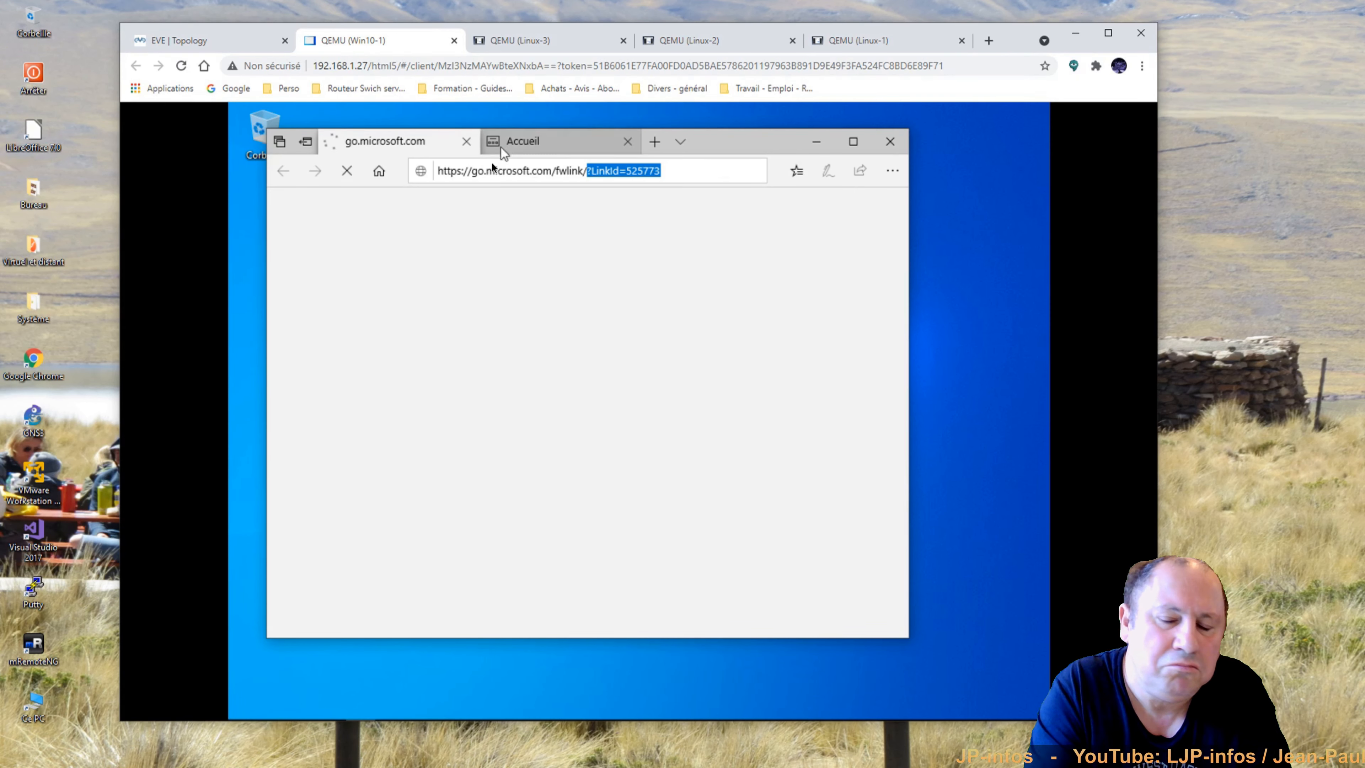
pyautogui.moveTo(477, 170); pyautogui.dragTo(552, 171)
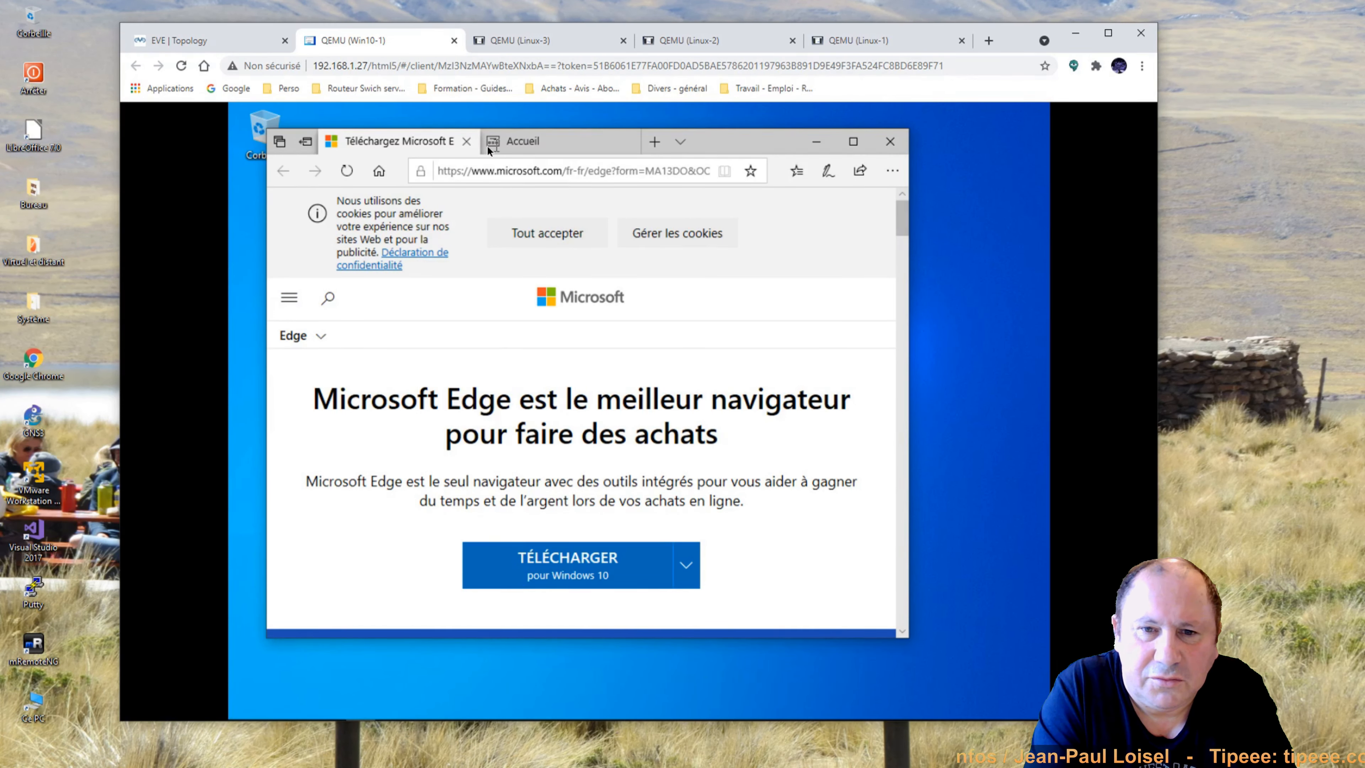
pyautogui.click(466, 141)
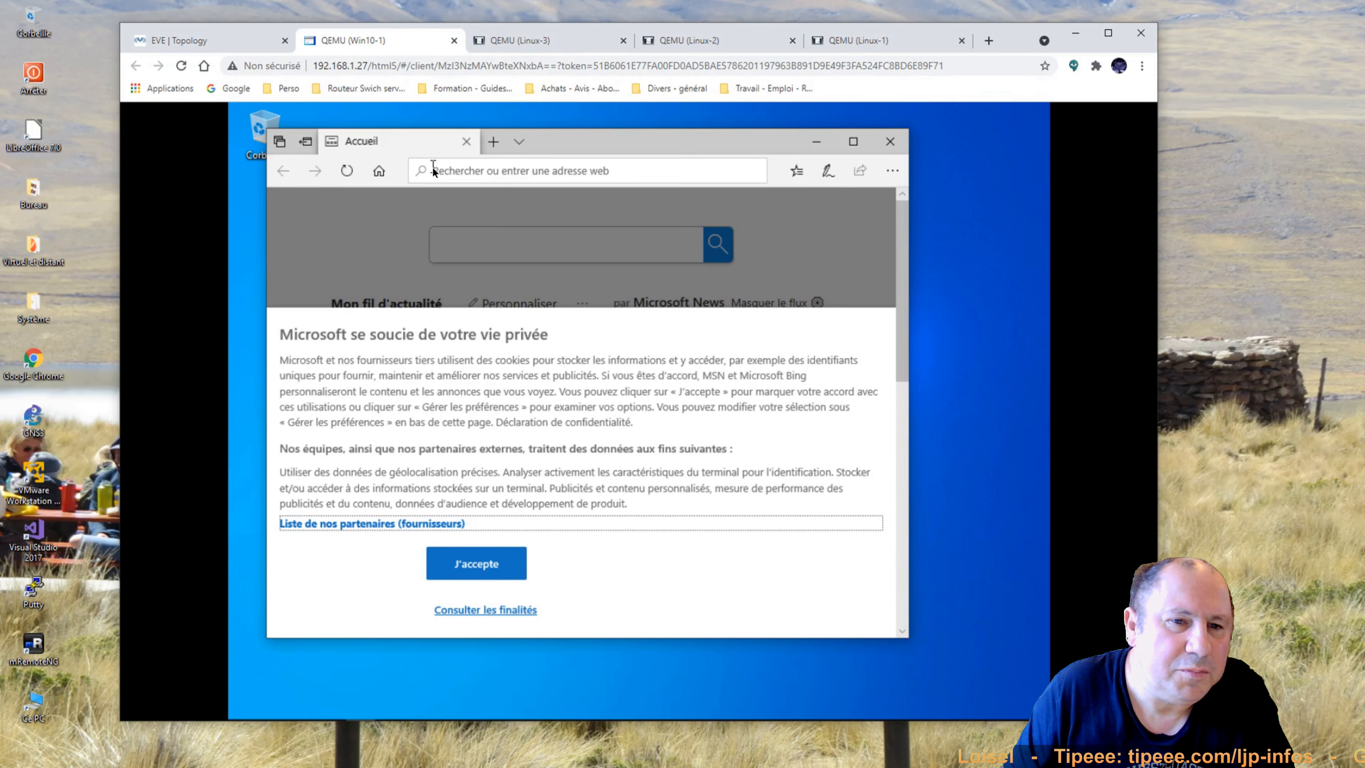
pyautogui.click(432, 170)
pyautogui.write('google.fr')
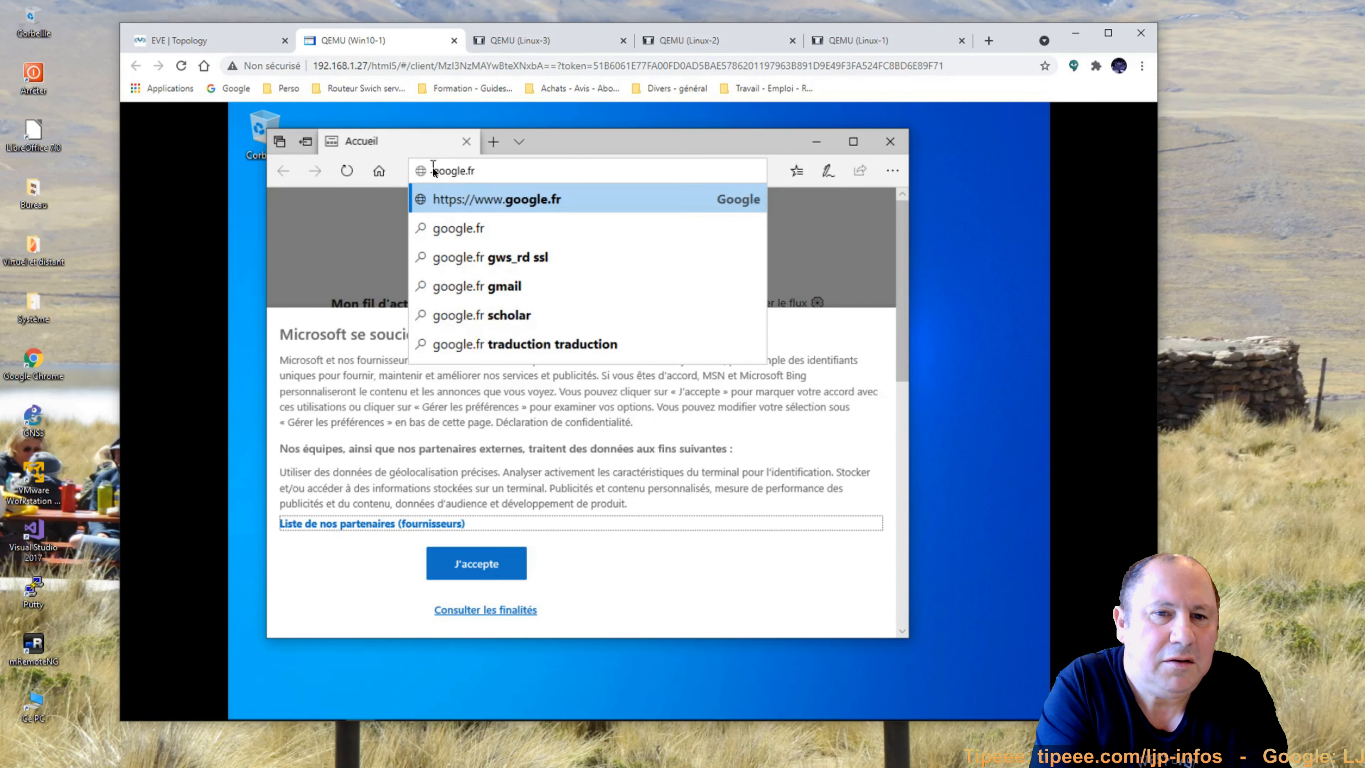
pyautogui.press('Return')
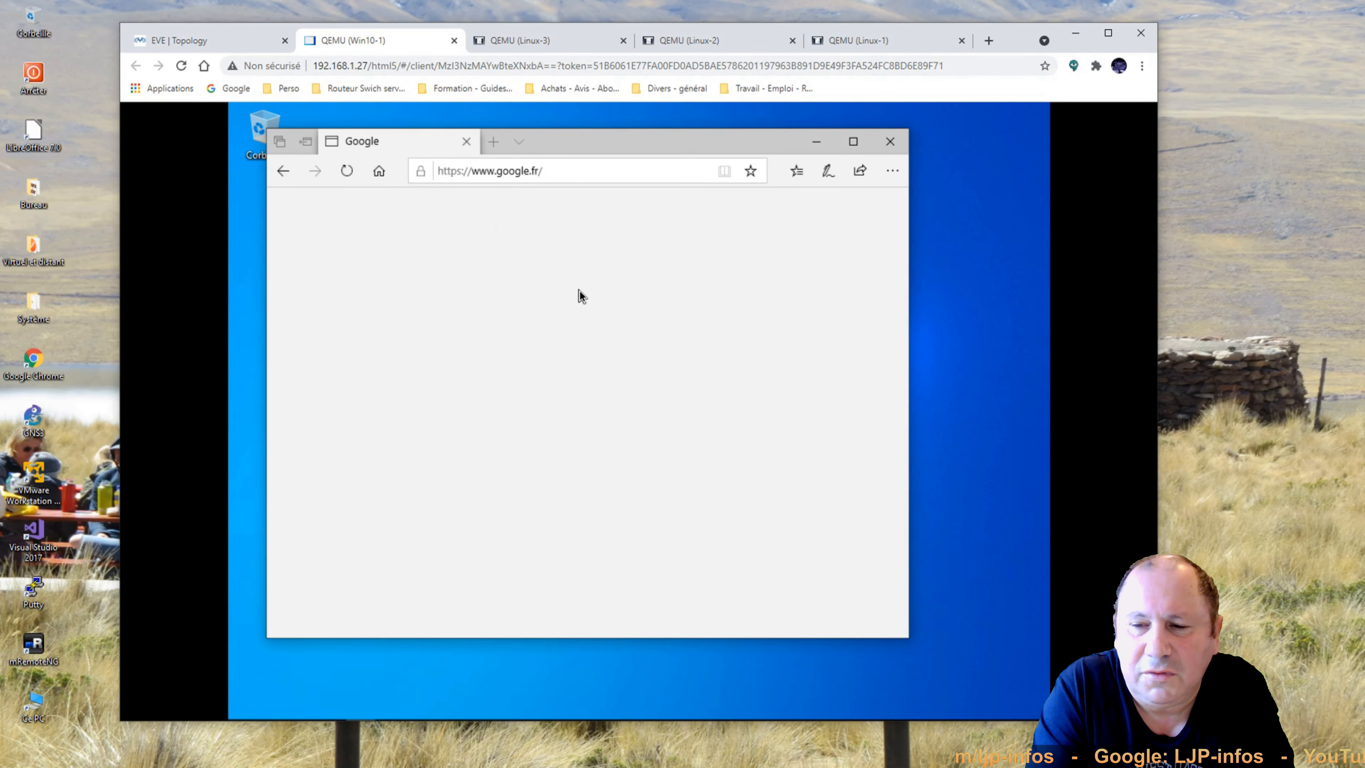
pyautogui.moveTo(902, 323); pyautogui.dragTo(905, 529)
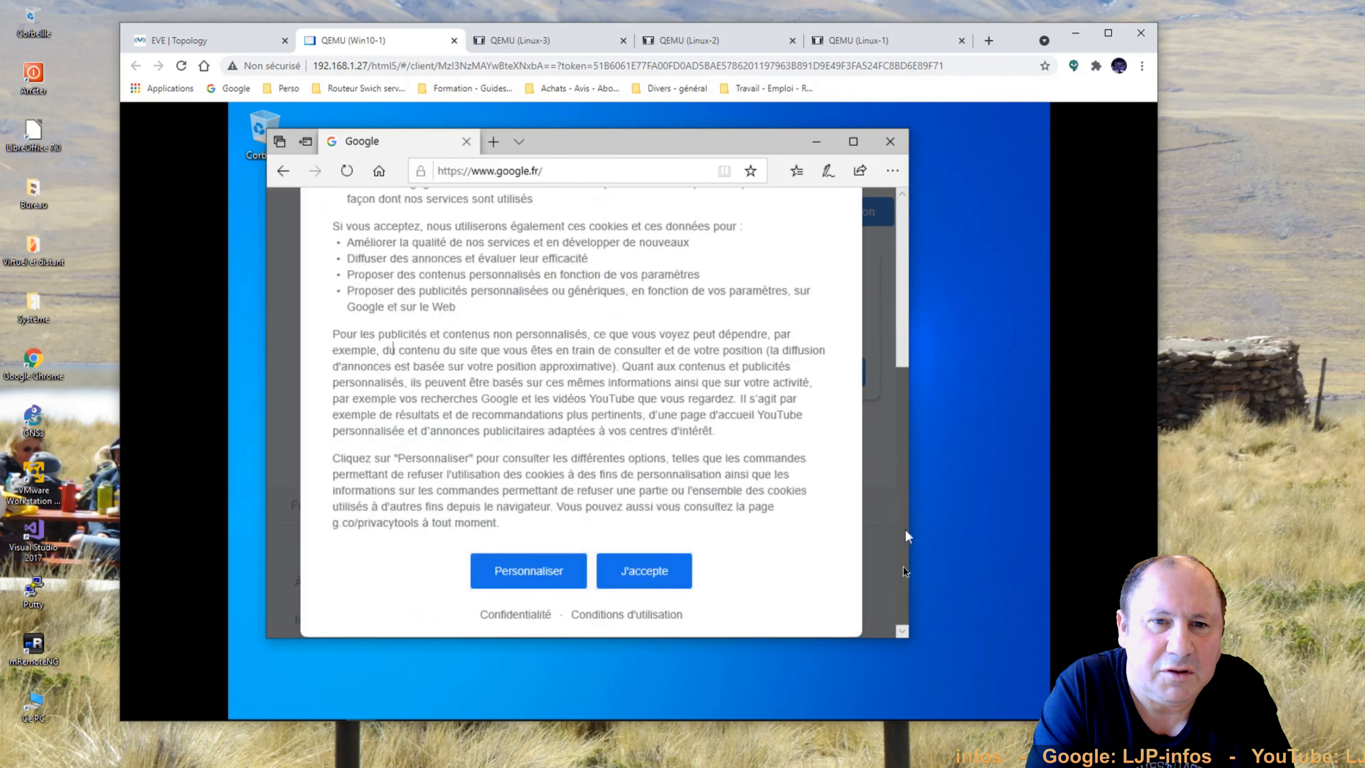
# Run a Google speed test in Win10-1's Edge (48.8 Mbit/s download), then return to the lab topology.
pyautogui.click(665, 579)
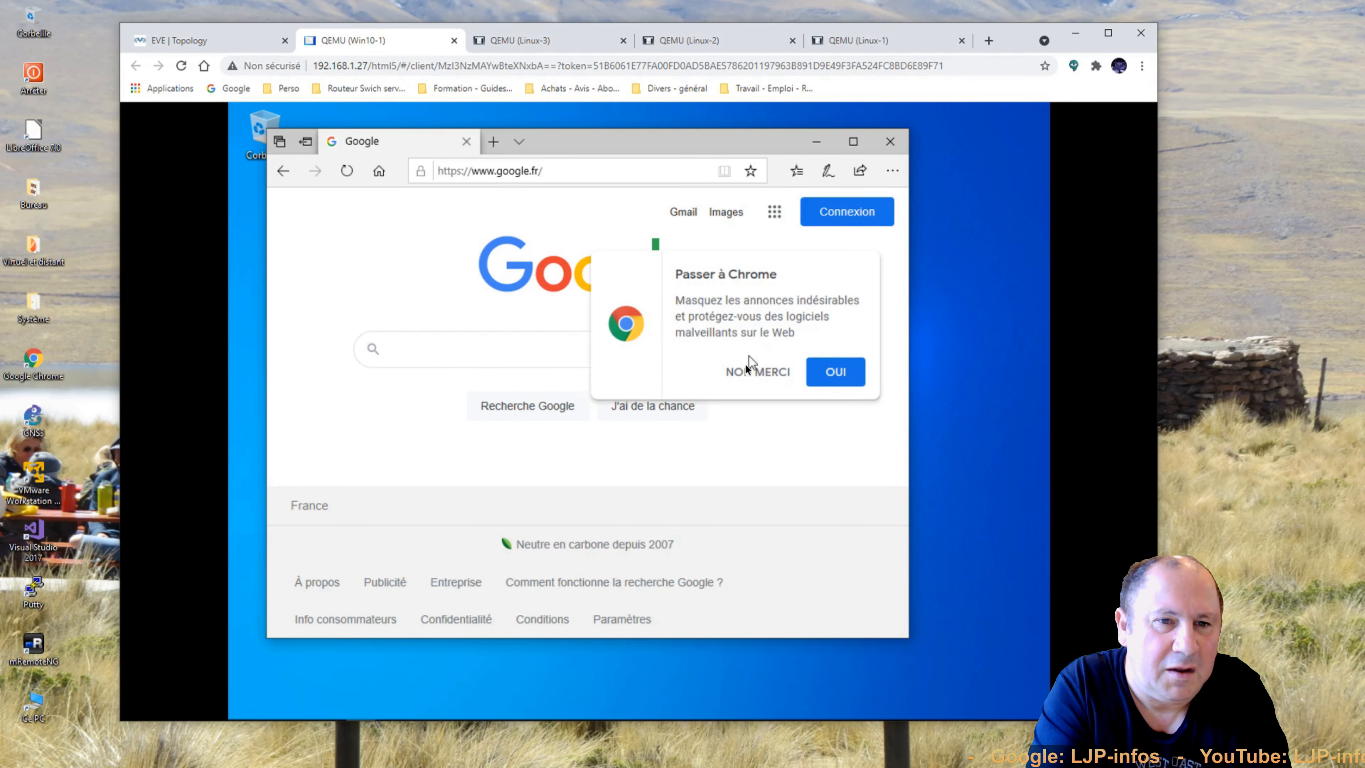
pyautogui.click(763, 371)
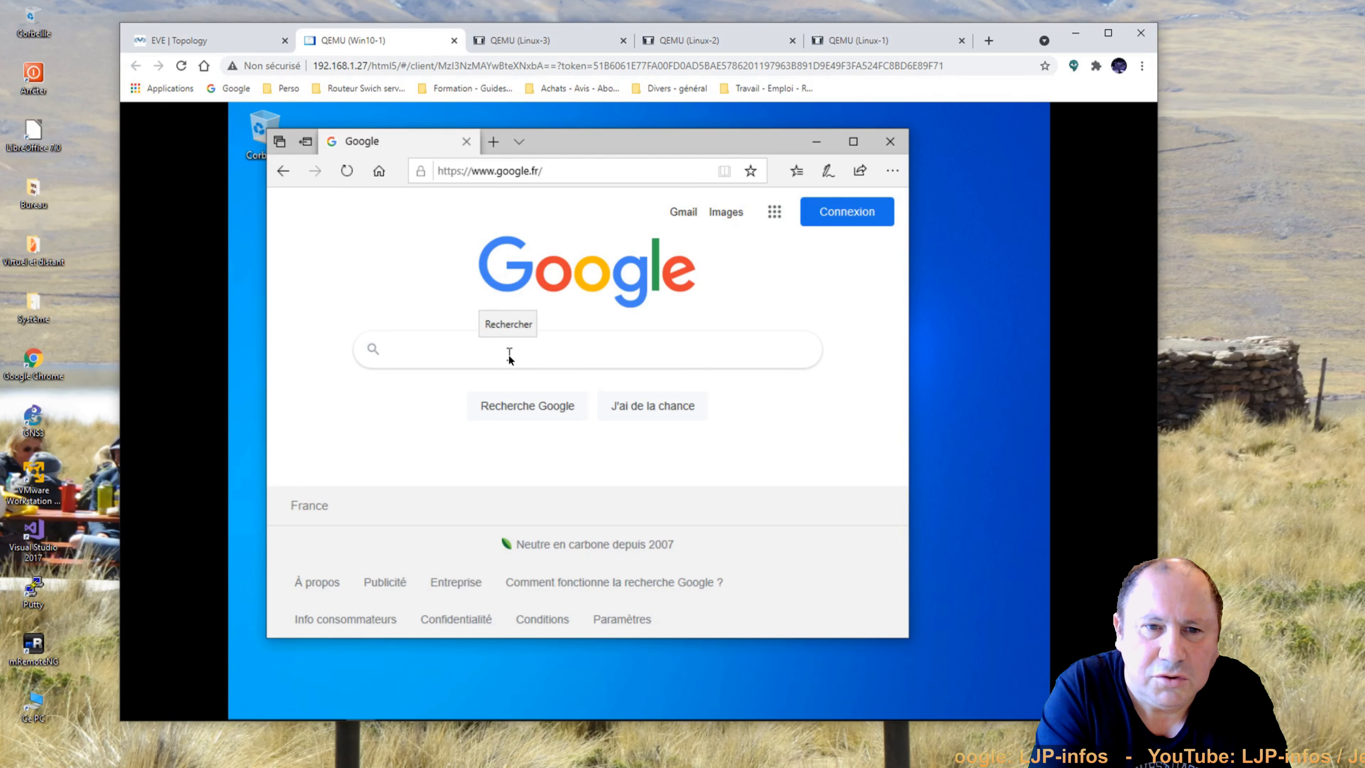
pyautogui.write('speedtest')
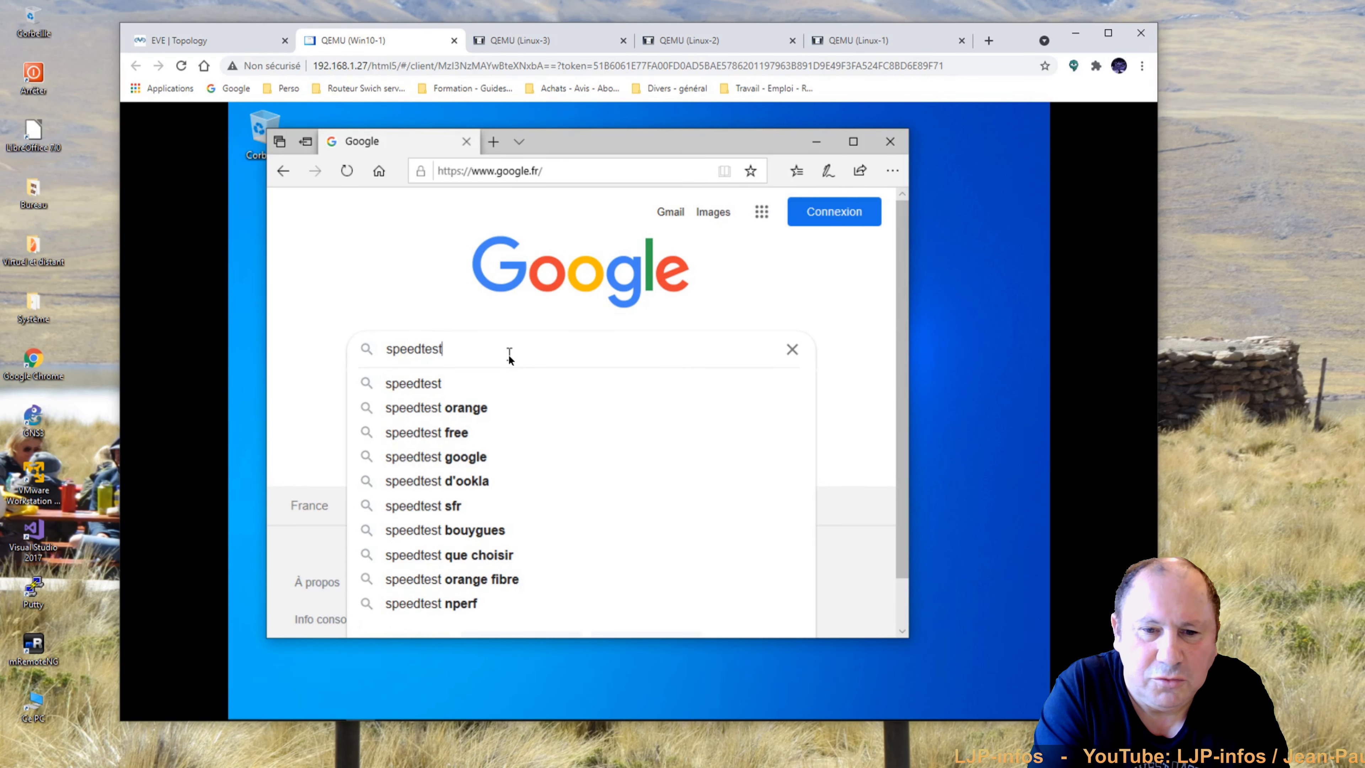
pyautogui.press('Return')
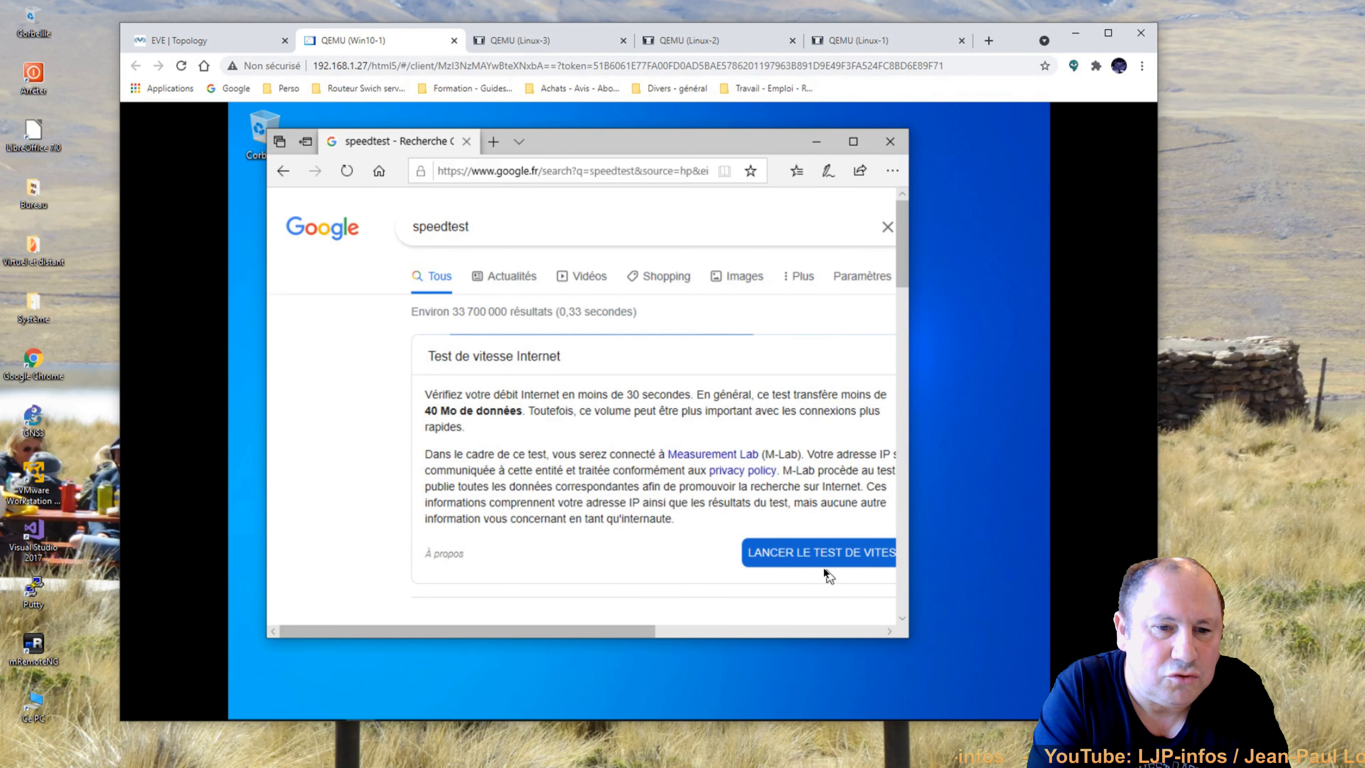
pyautogui.click(819, 560)
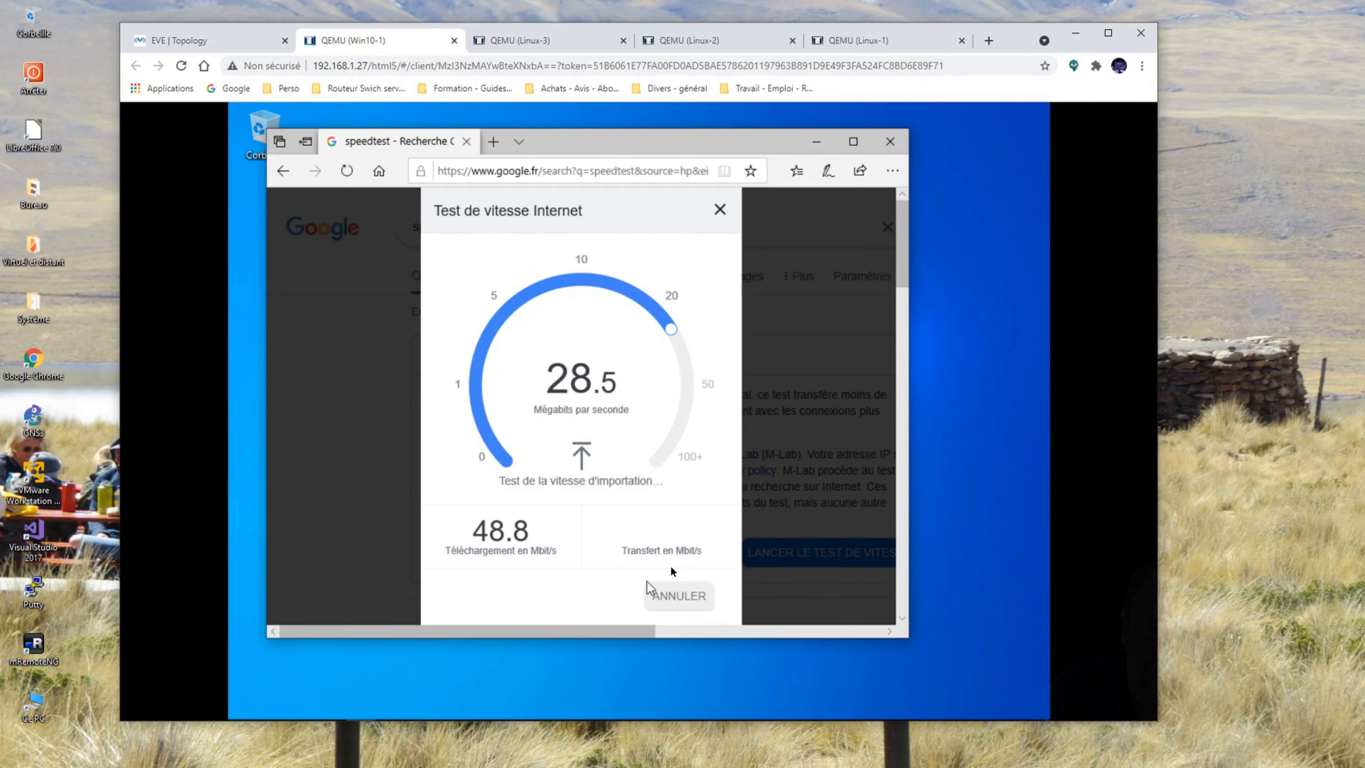
pyautogui.click(224, 48)
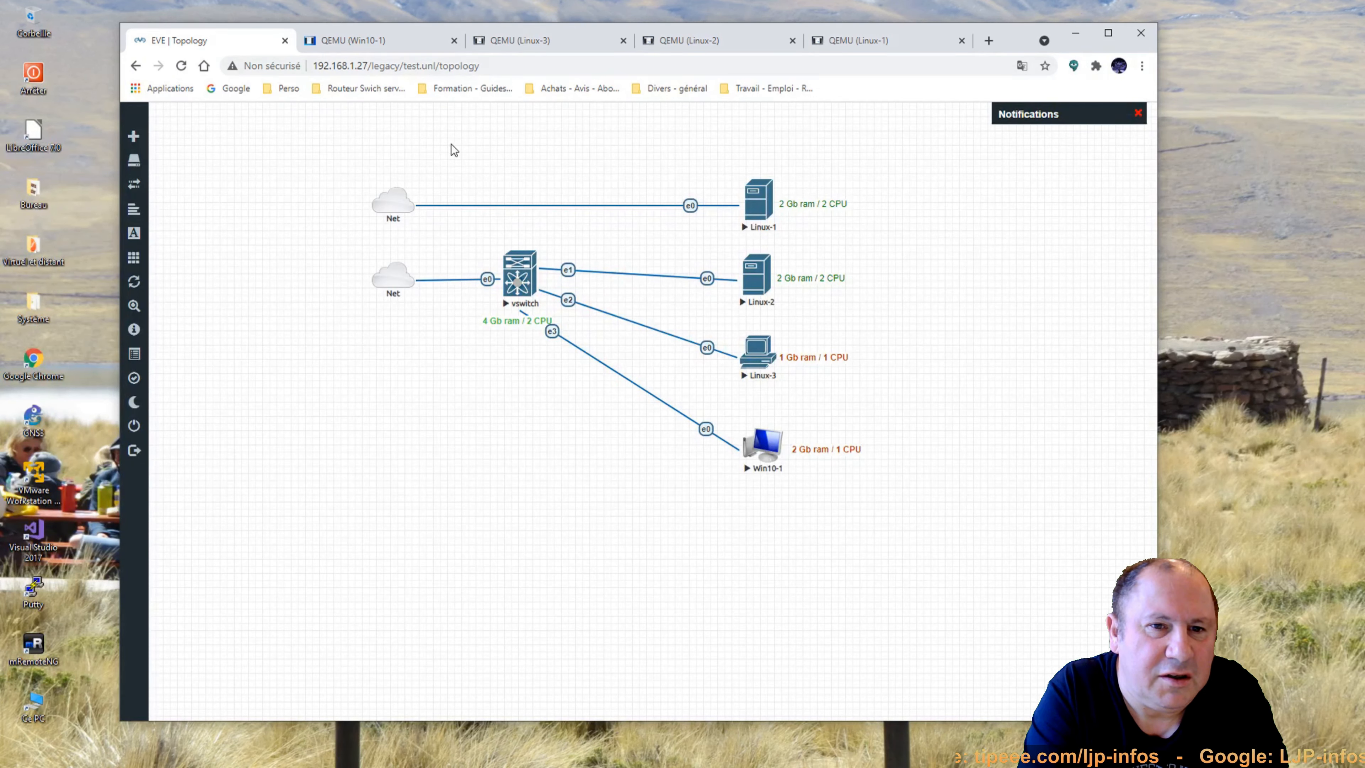
# Stop all nodes in test.unl and close the lab, returning to the file manager.
pyautogui.moveTo(455, 147); pyautogui.dragTo(870, 507)
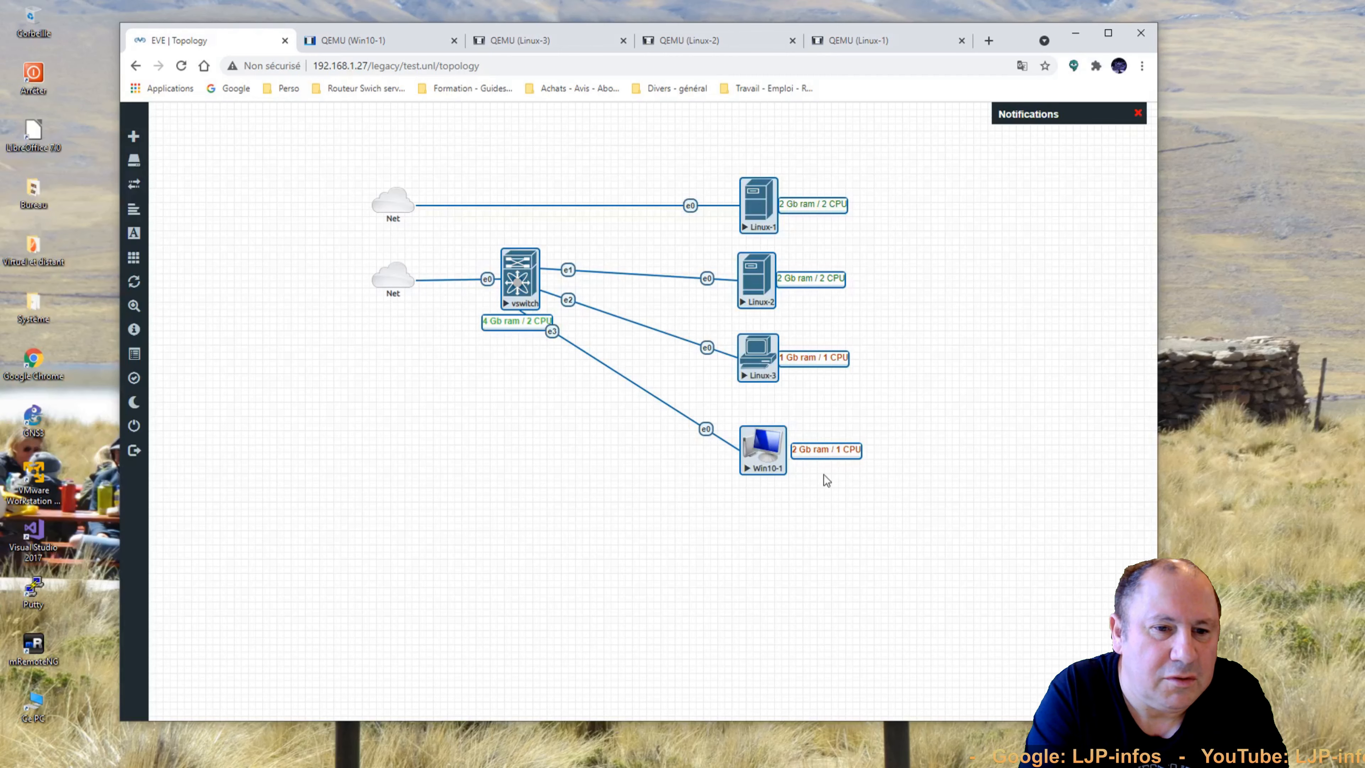
pyautogui.rightClick(780, 458)
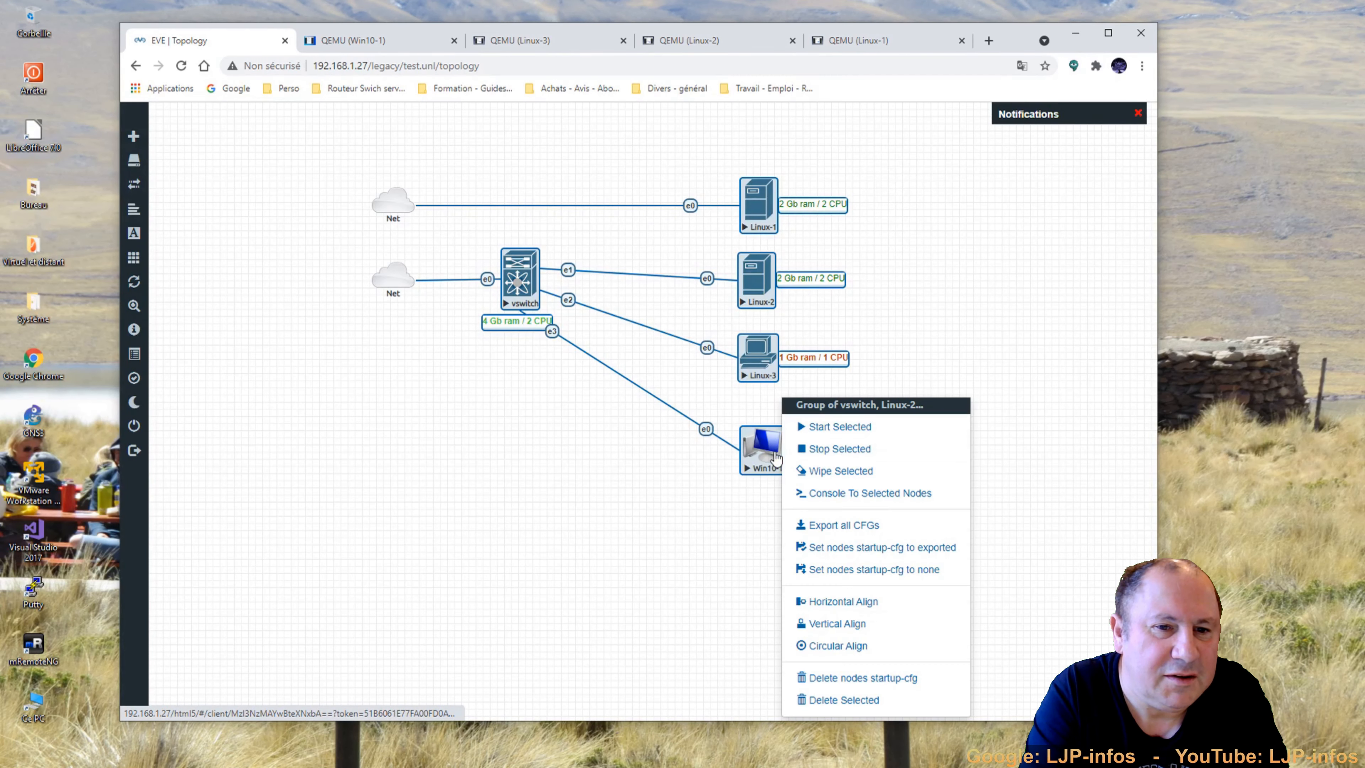
pyautogui.click(827, 450)
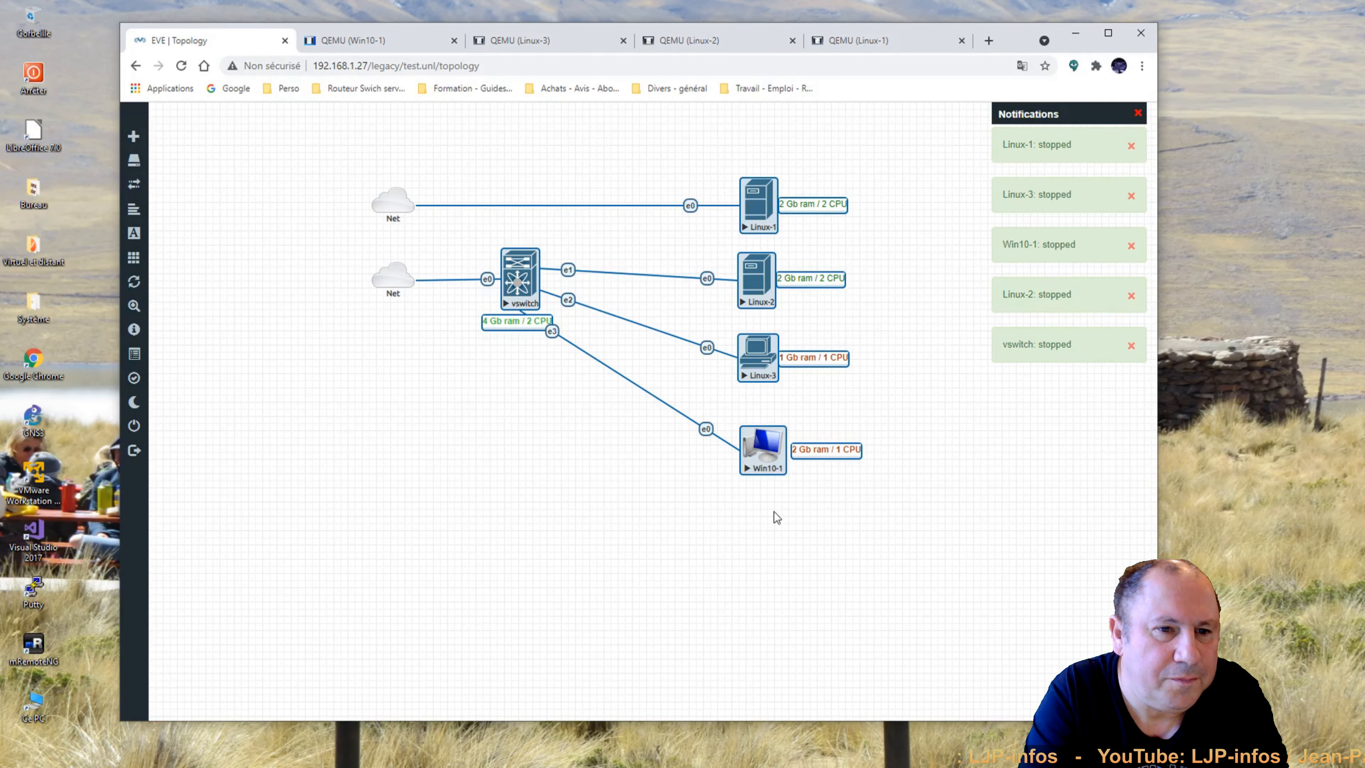
pyautogui.click(688, 537)
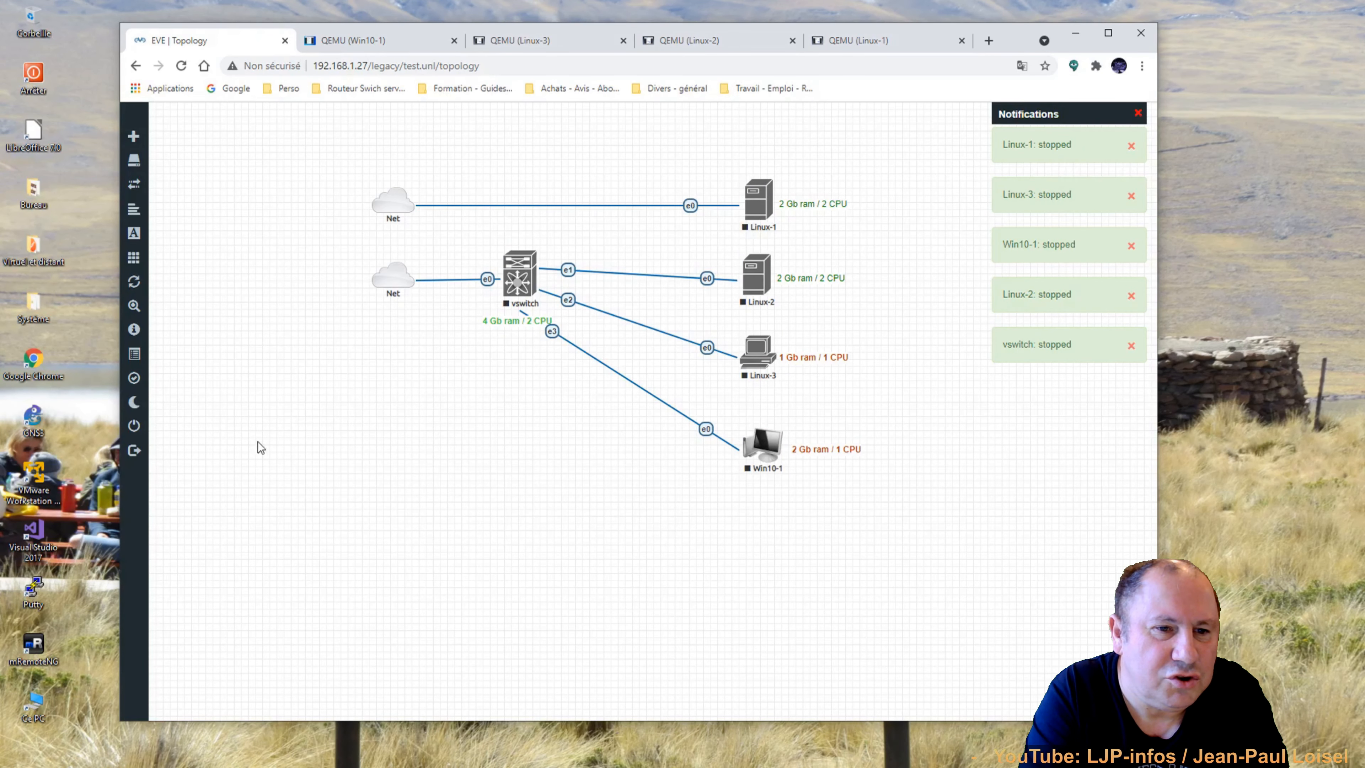
pyautogui.click(154, 429)
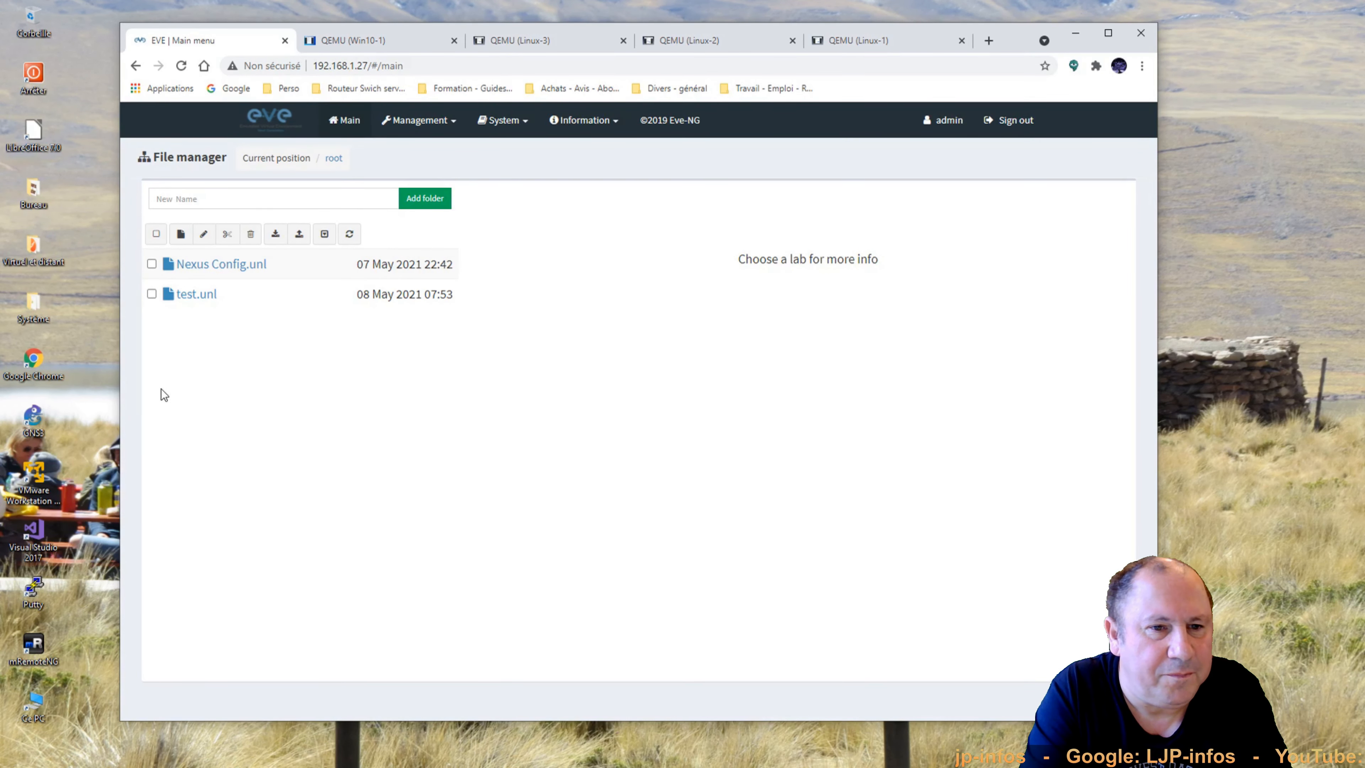
# Create a new lab named test-temp, version 1, and open its empty canvas.
pyautogui.click(181, 237)
pyautogui.click(267, 226)
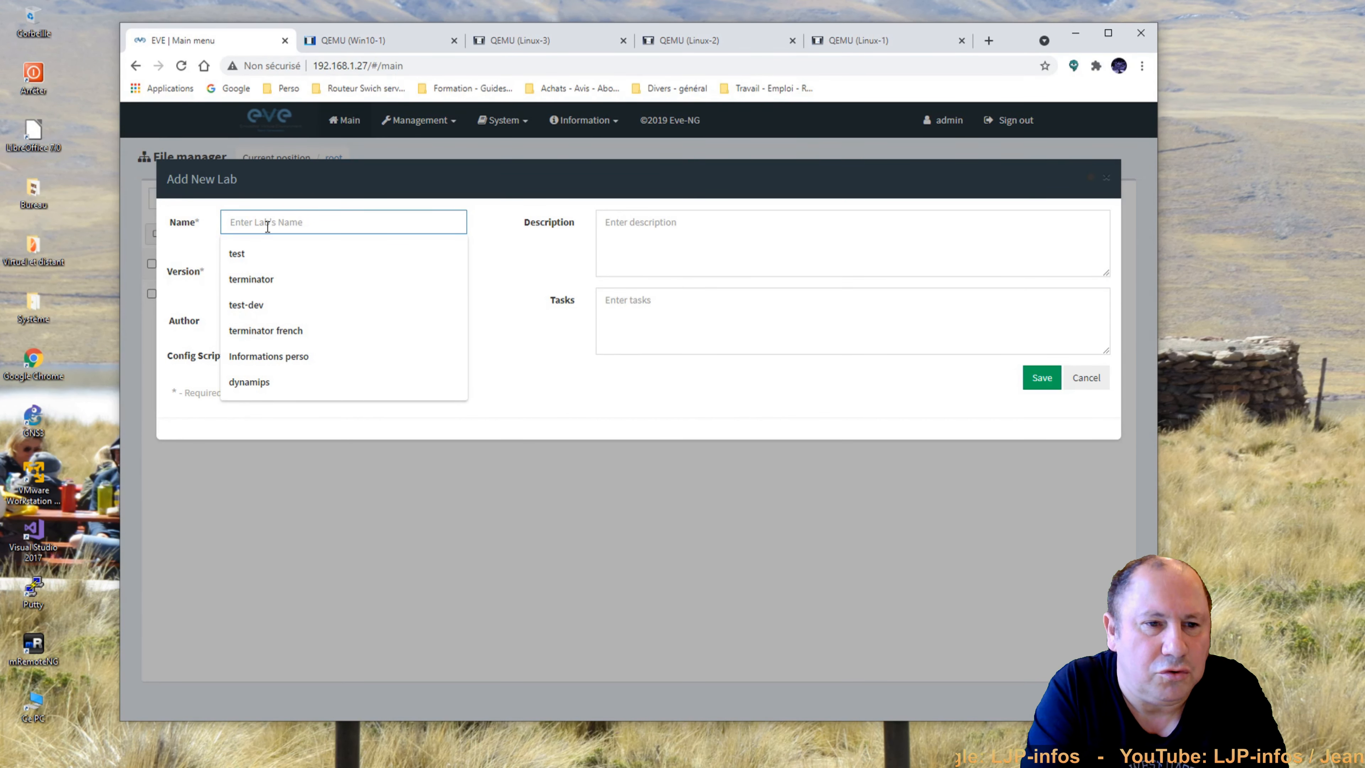
pyautogui.write('test')
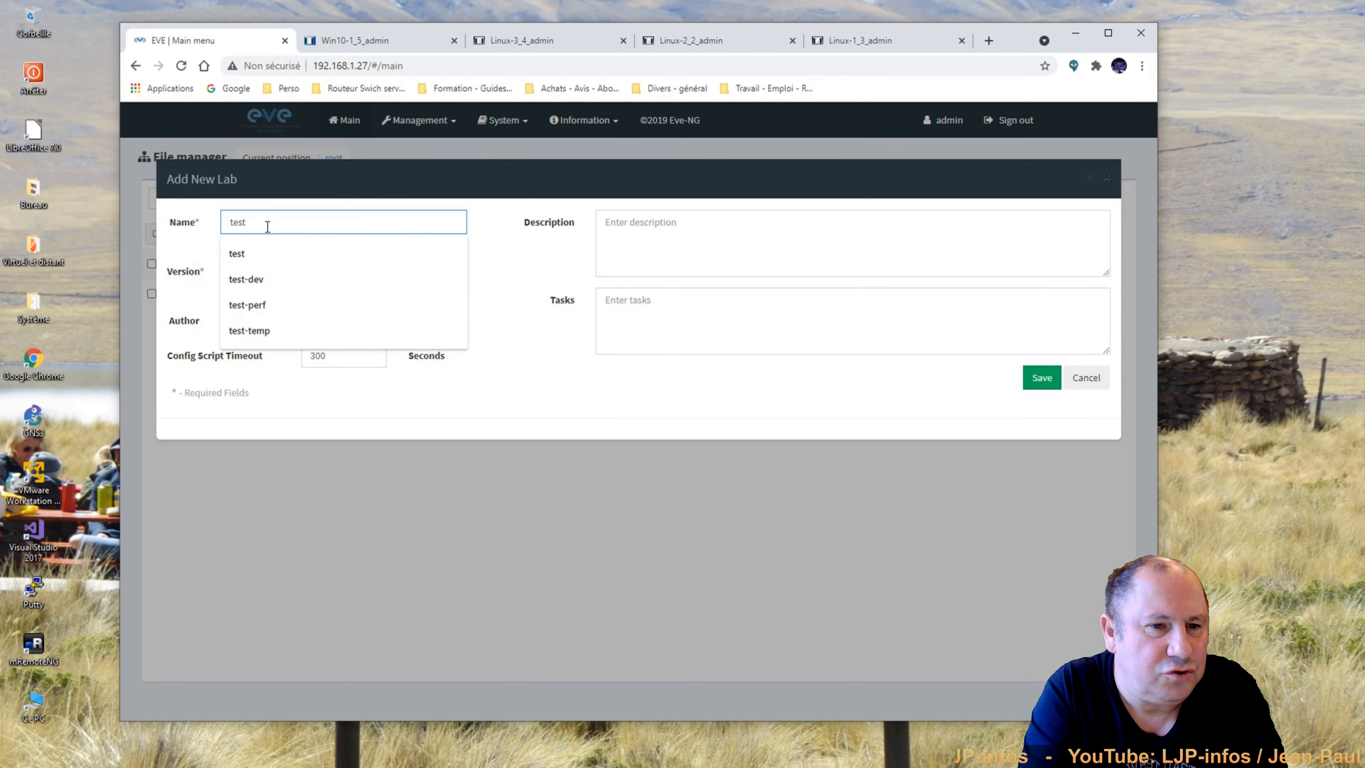
pyautogui.write('-')
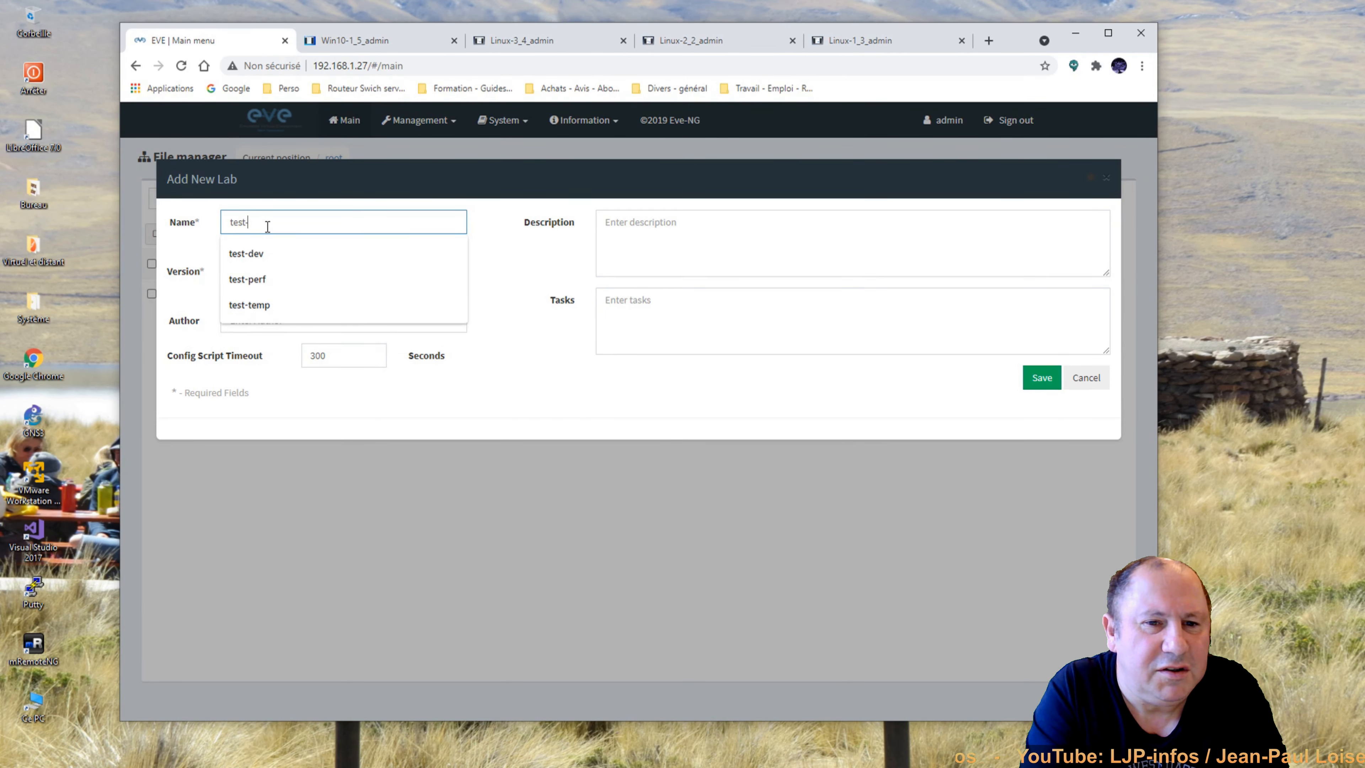
pyautogui.write('temp')
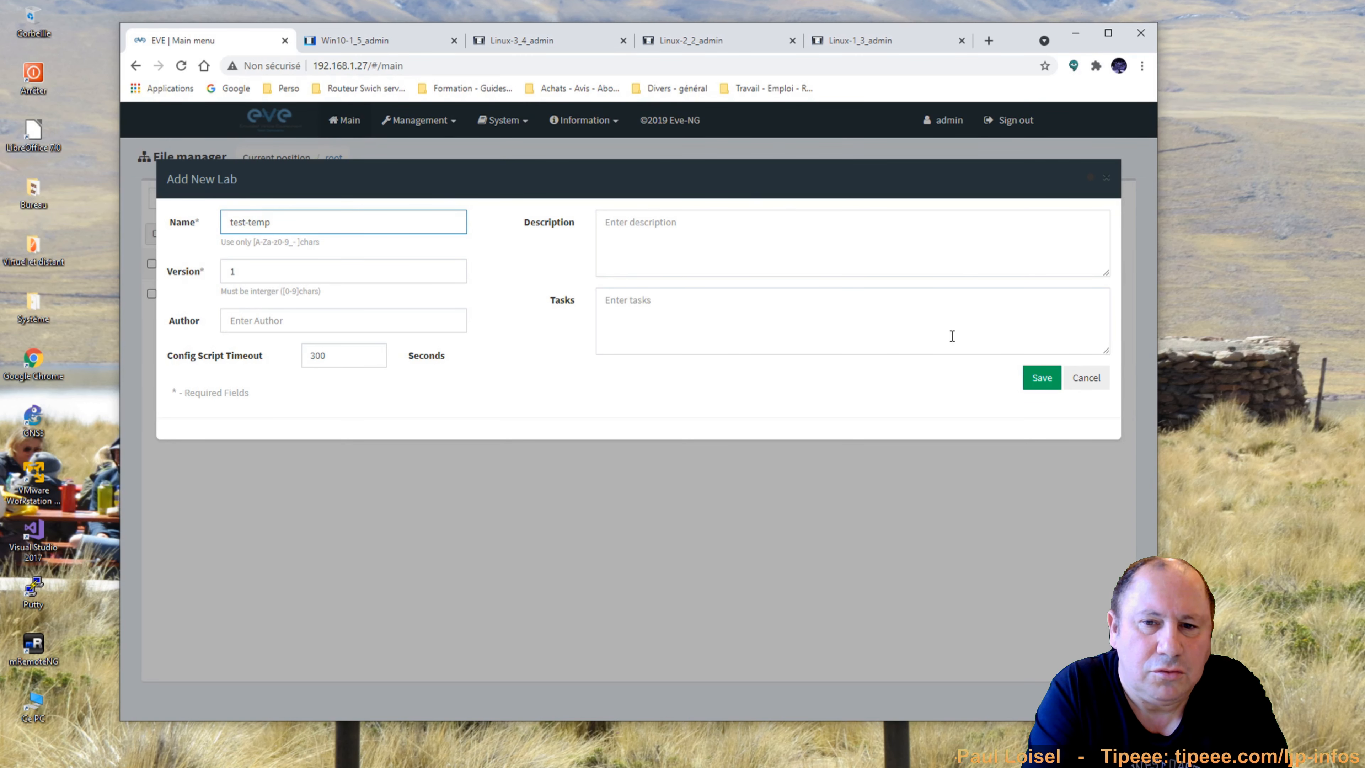
pyautogui.click(1040, 378)
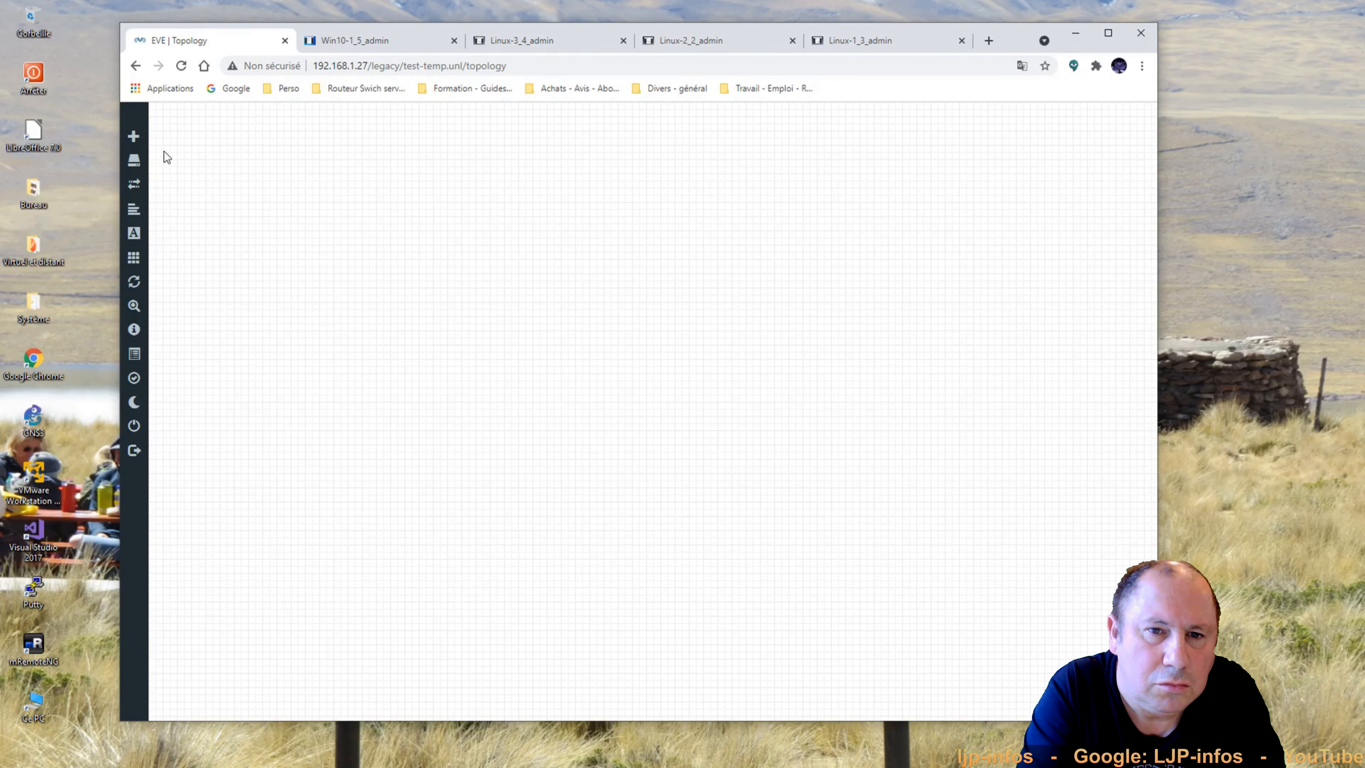
# Add a network named Net of type Management(Cloud0) to the test-temp canvas.
pyautogui.moveTo(132, 147)
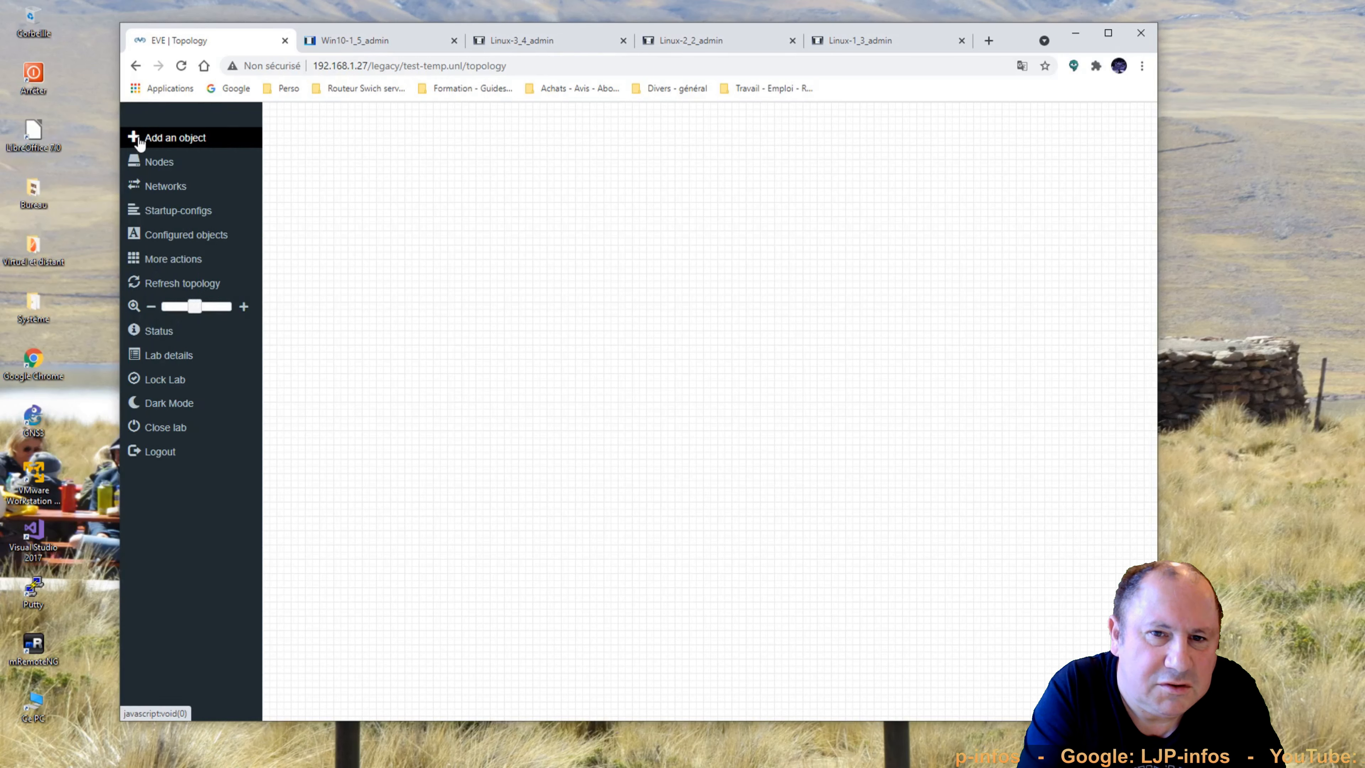
pyautogui.click(161, 141)
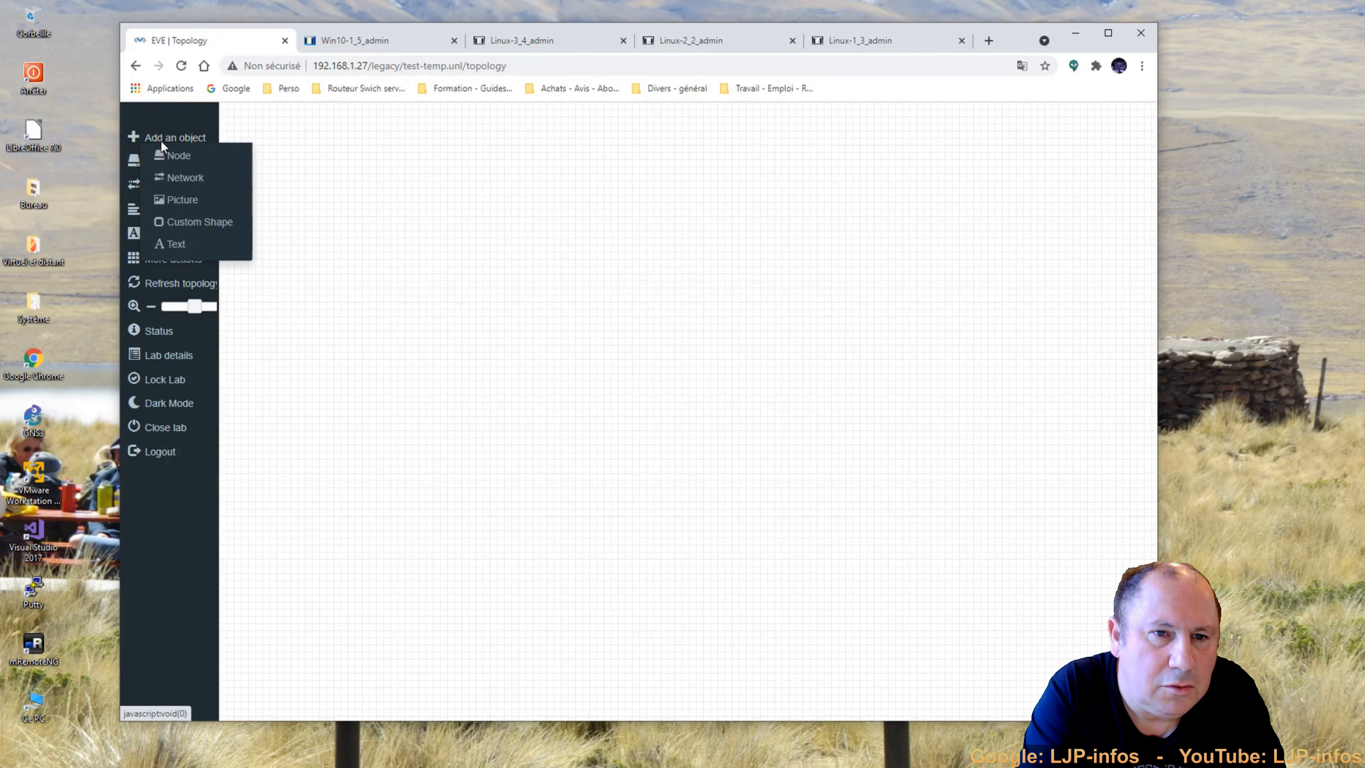
pyautogui.click(647, 329)
pyautogui.rightClick(391, 248)
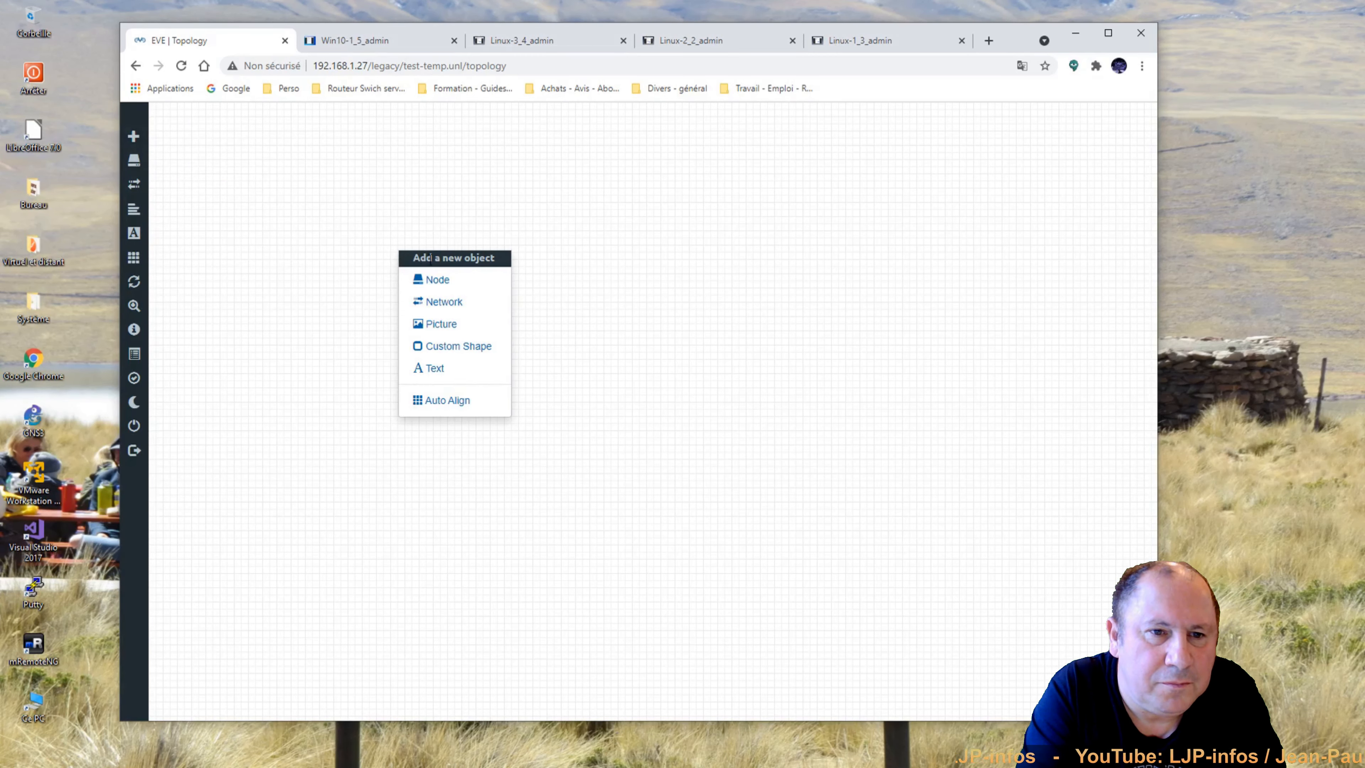
pyautogui.click(440, 304)
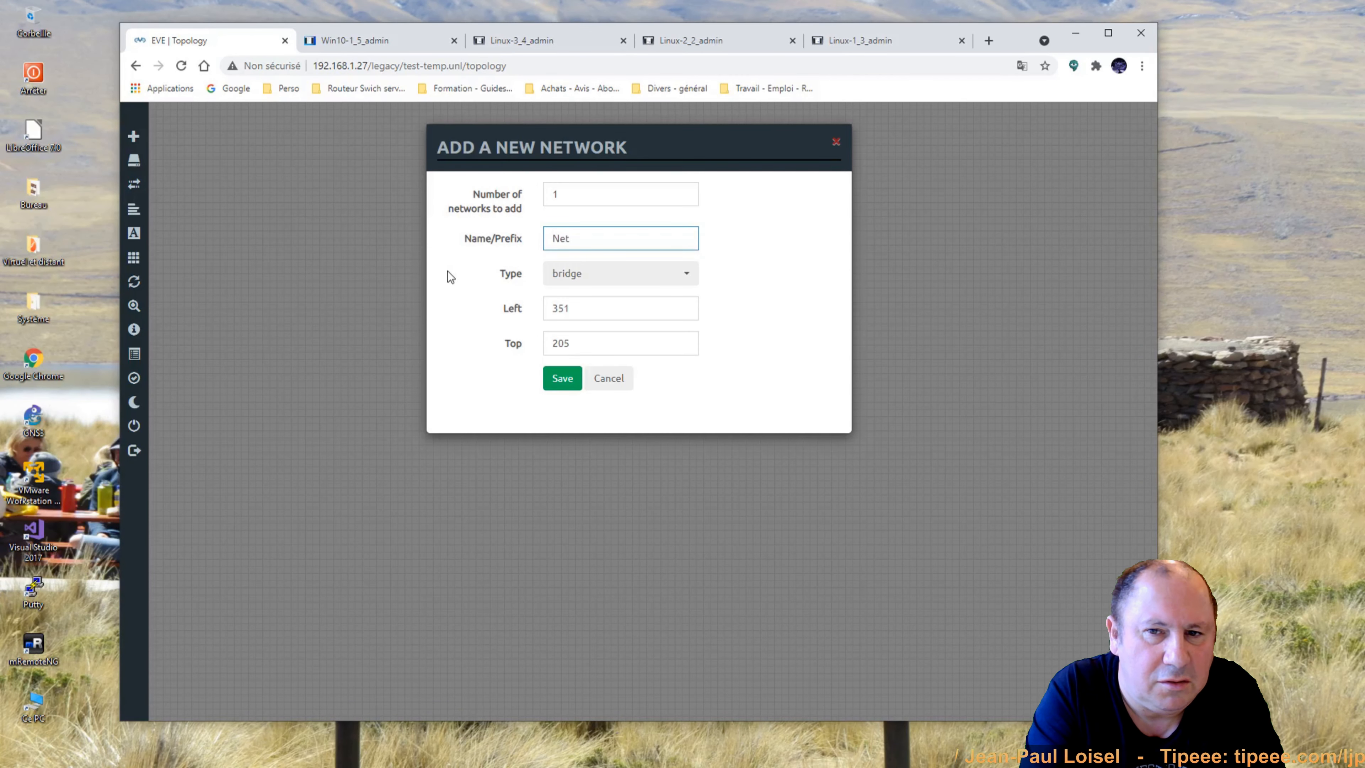
pyautogui.click(585, 279)
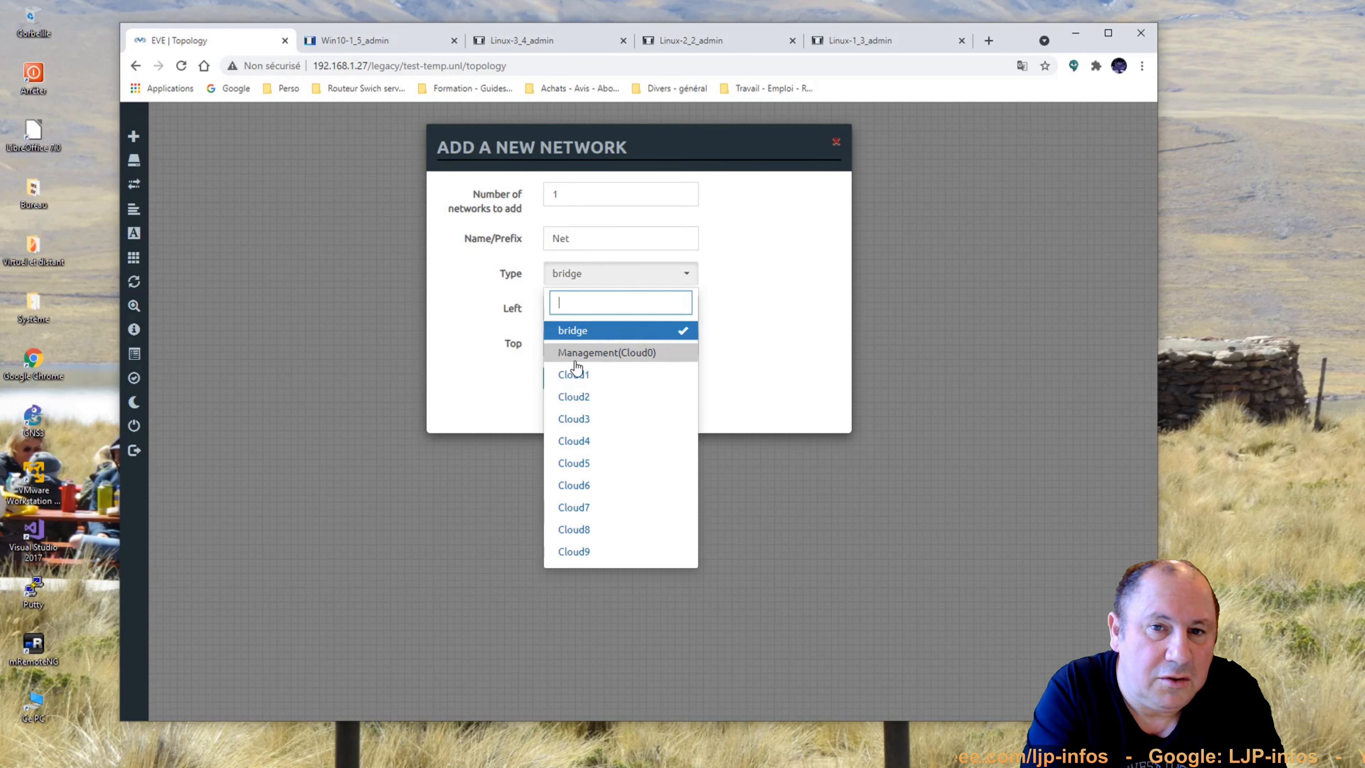
pyautogui.click(645, 354)
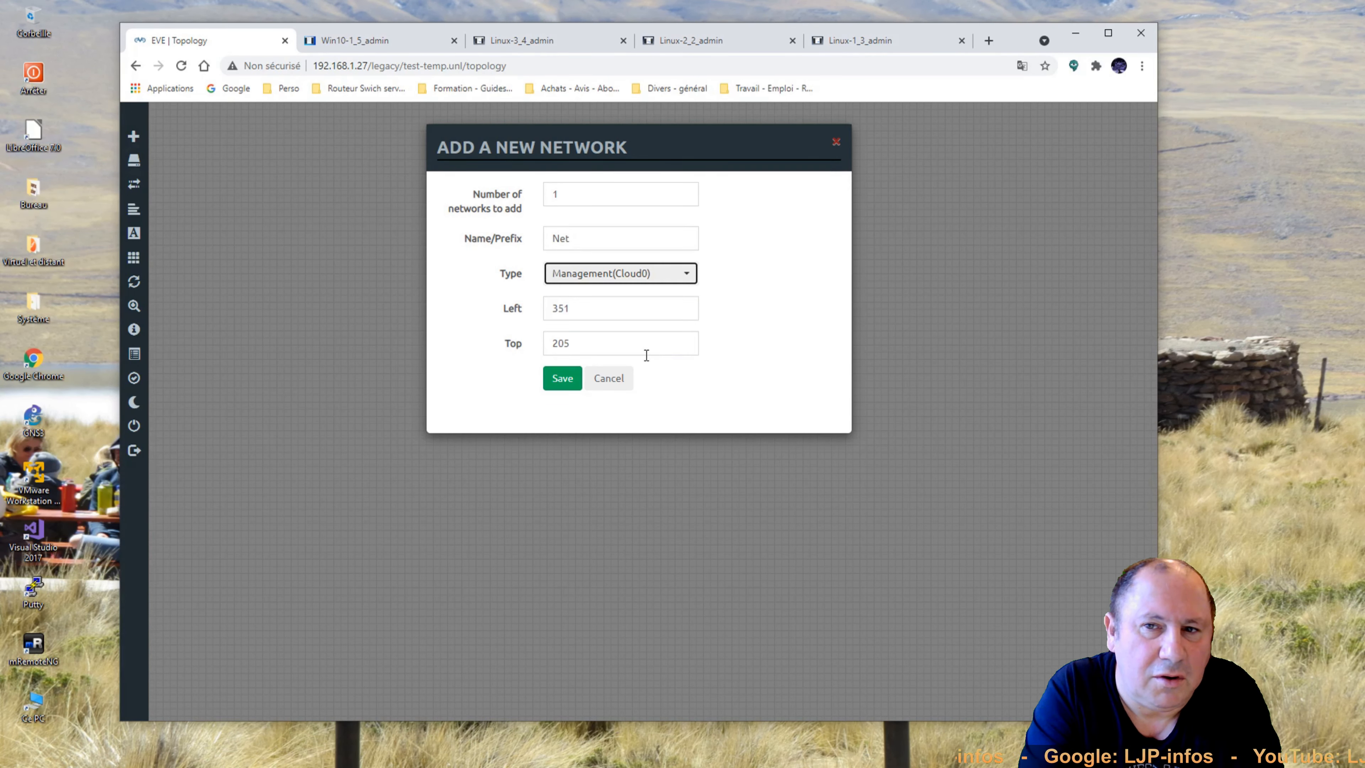
pyautogui.click(563, 379)
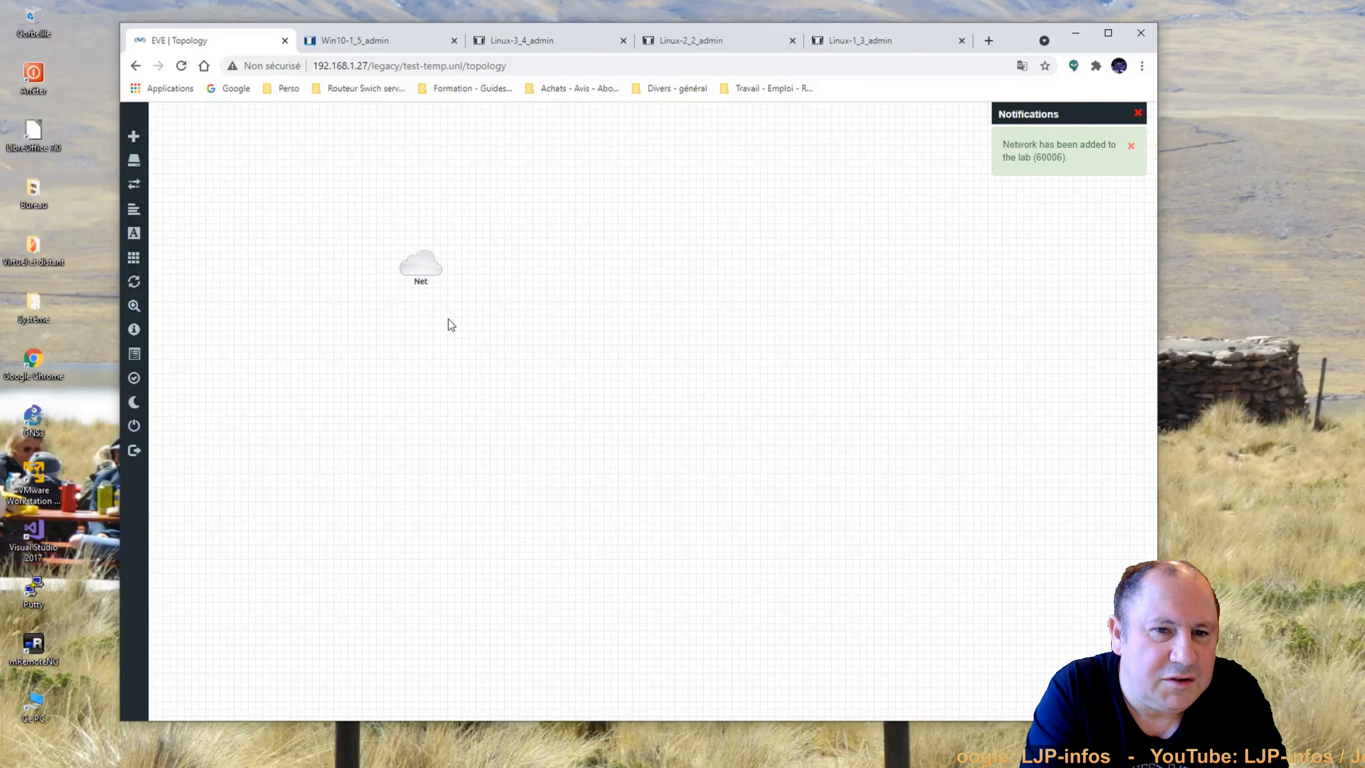
pyautogui.rightClick(681, 284)
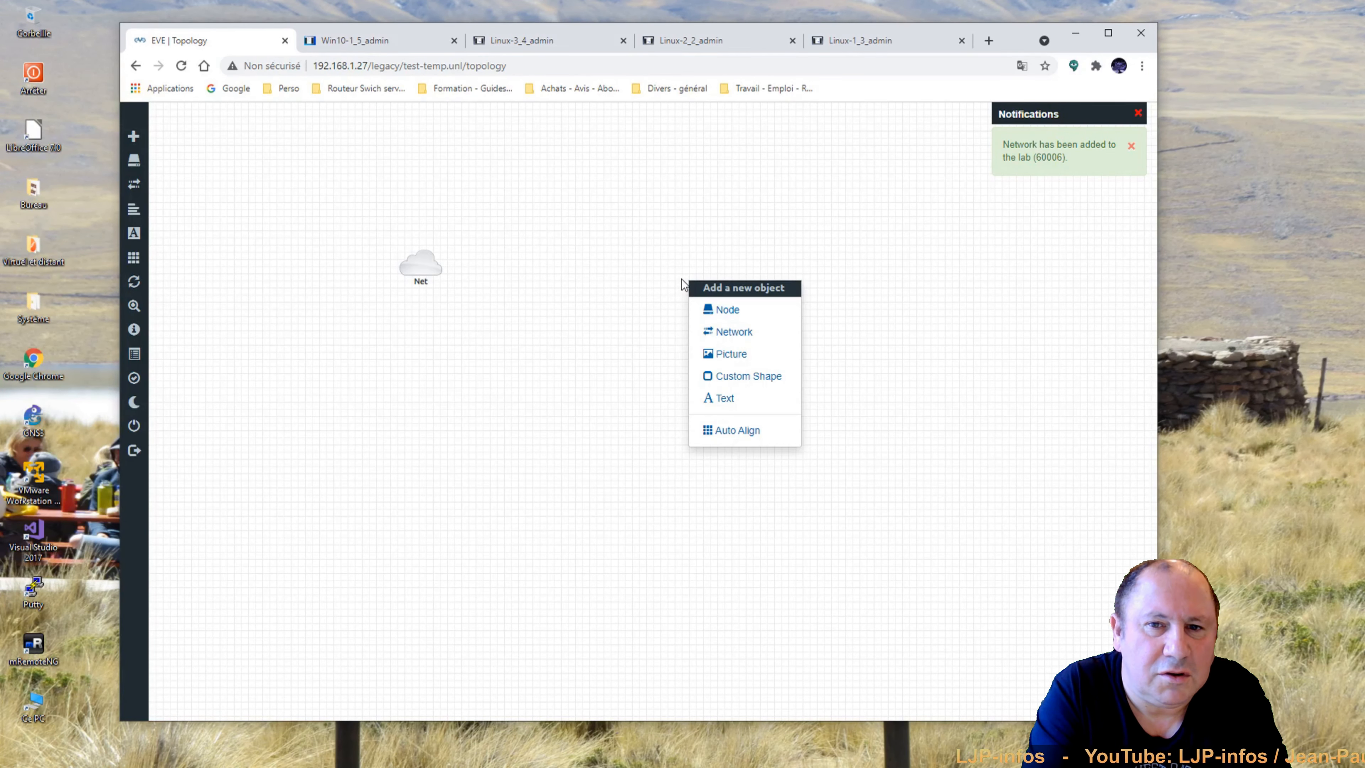
# Add a Virtual PC (VPCS) node named VPC with the Desktop.png icon beside Net.
pyautogui.click(720, 310)
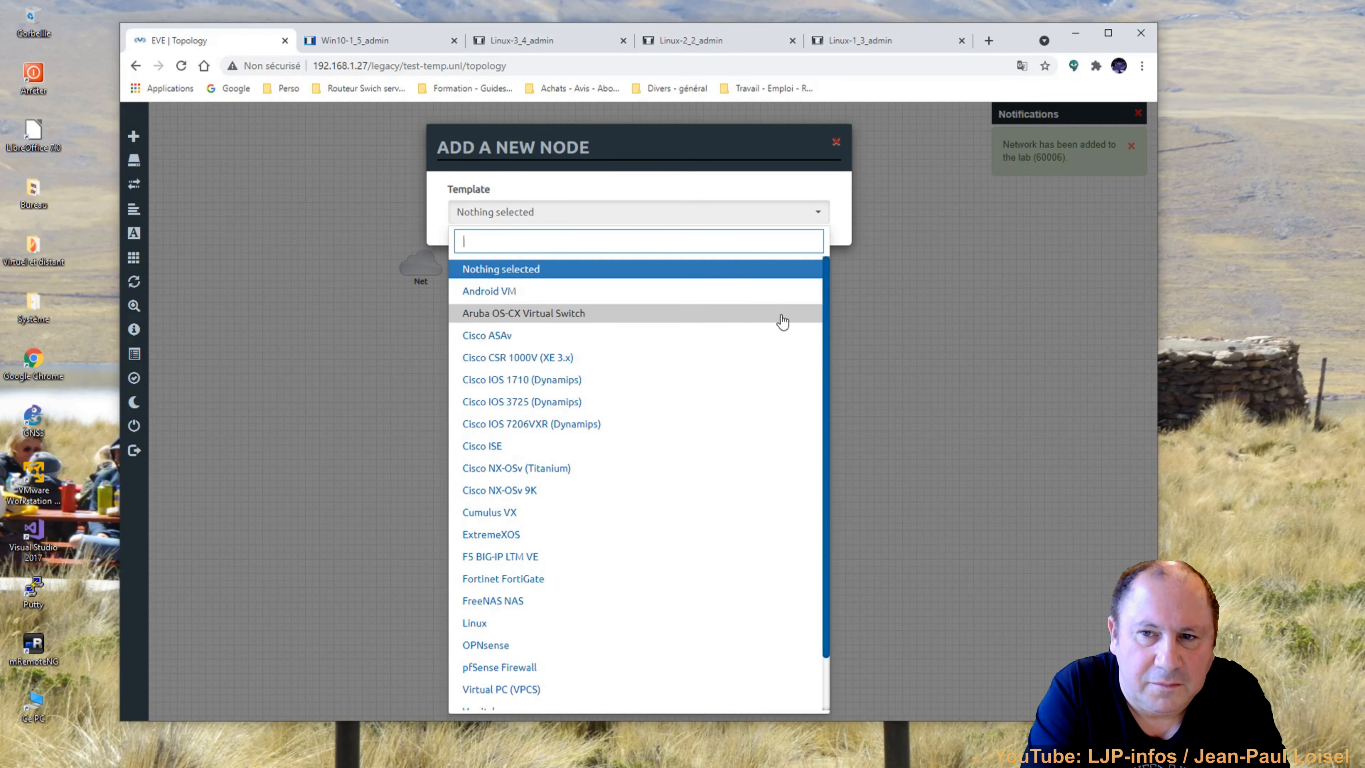
pyautogui.moveTo(827, 311); pyautogui.dragTo(825, 456)
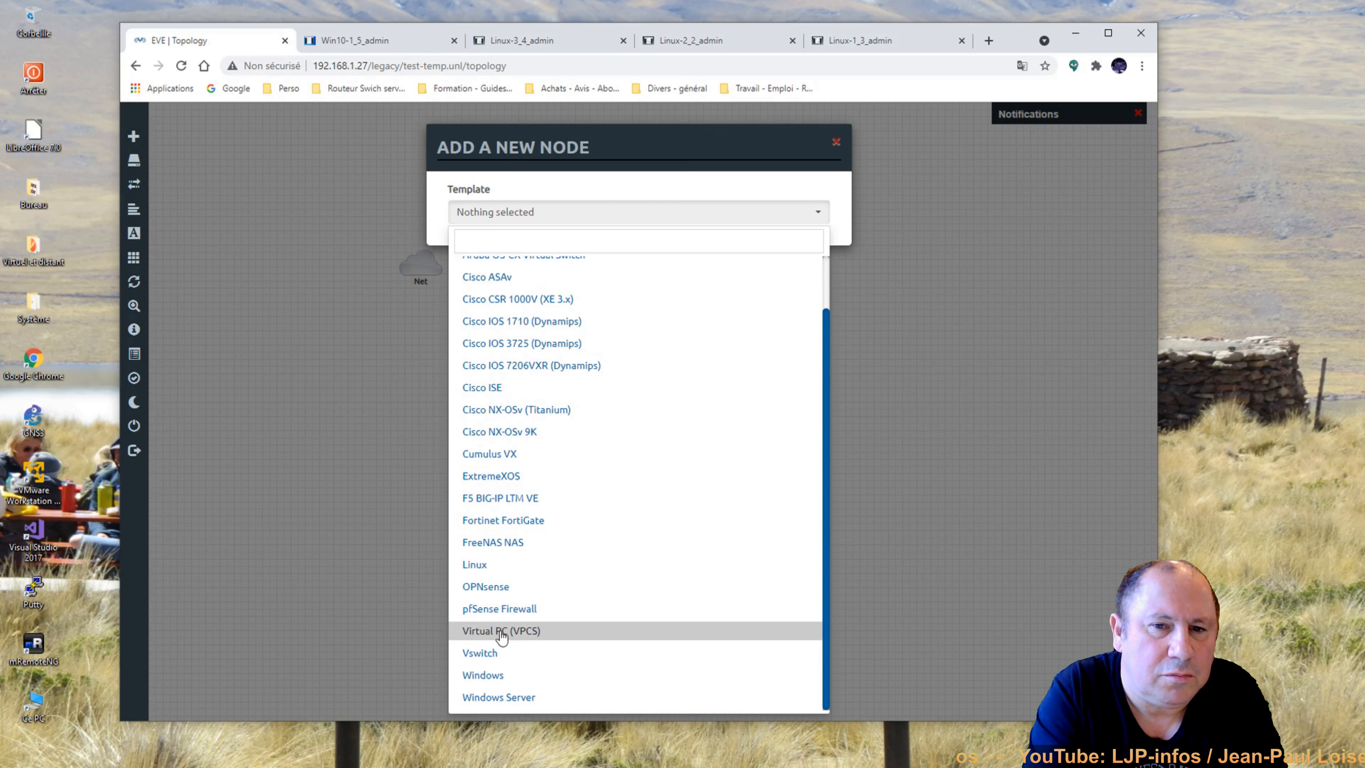
pyautogui.click(539, 631)
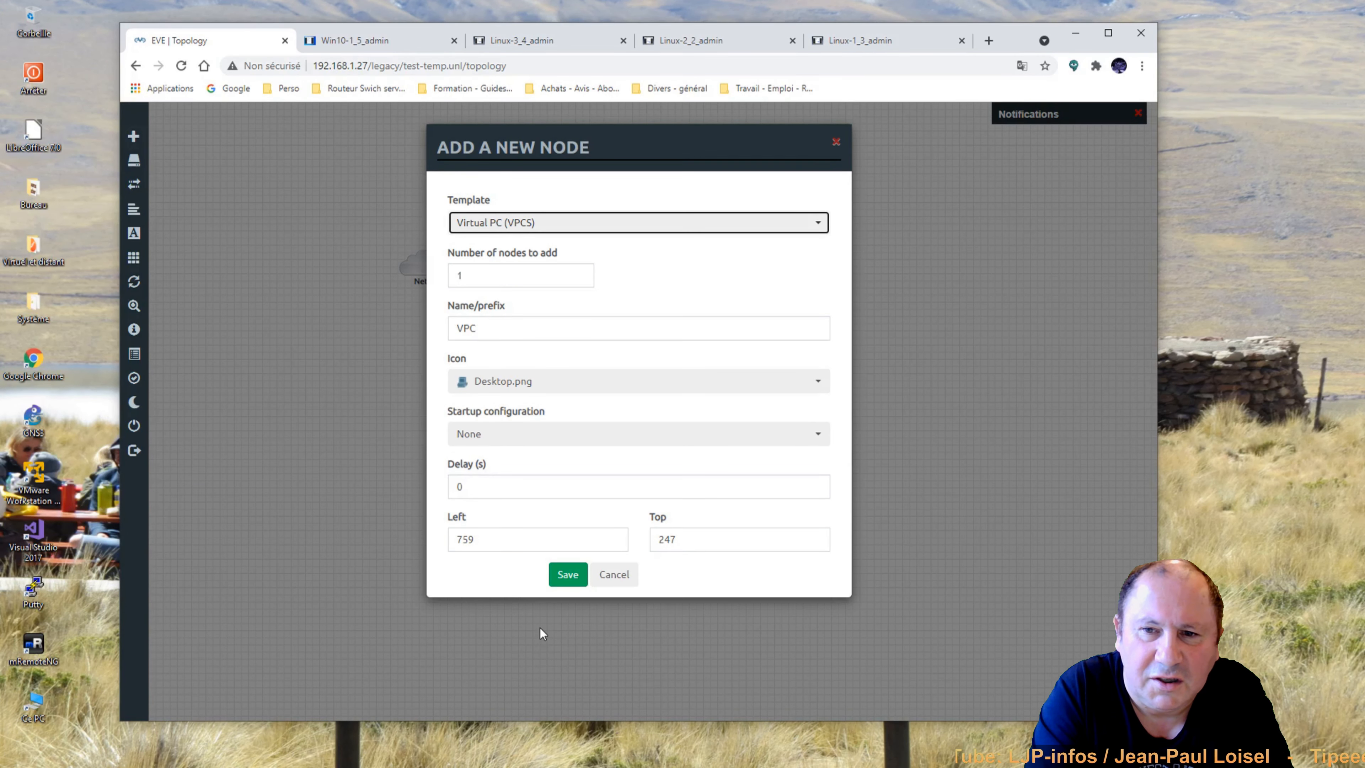
pyautogui.click(482, 328)
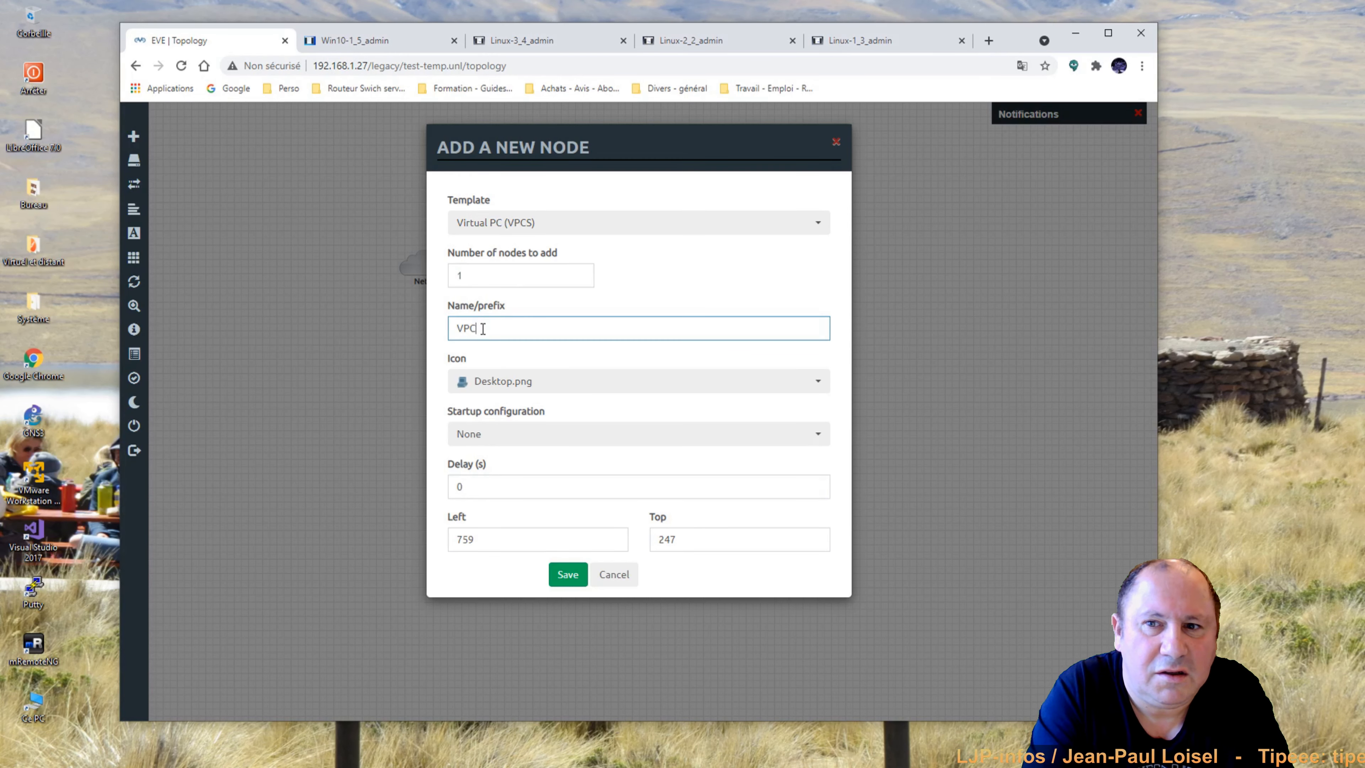
pyautogui.click(527, 383)
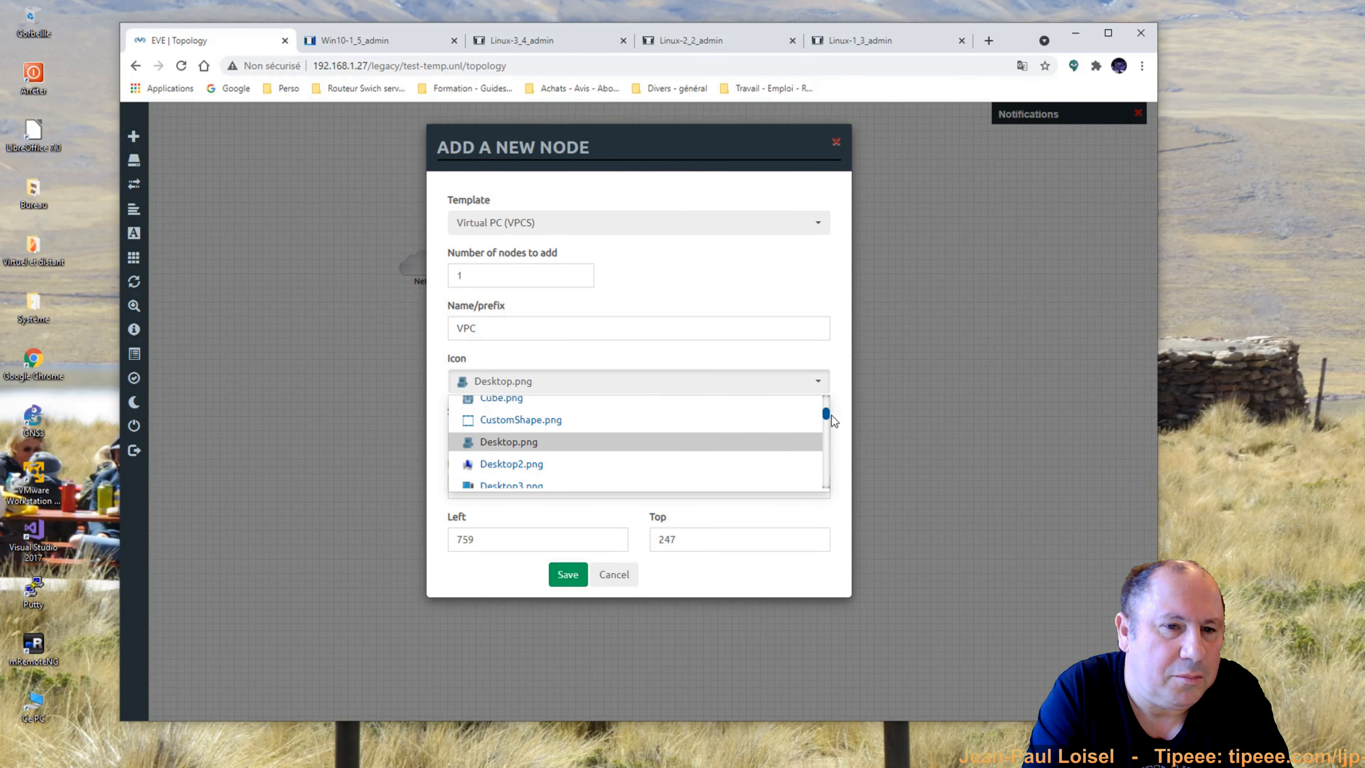
pyautogui.moveTo(826, 416); pyautogui.dragTo(826, 497)
pyautogui.click(688, 296)
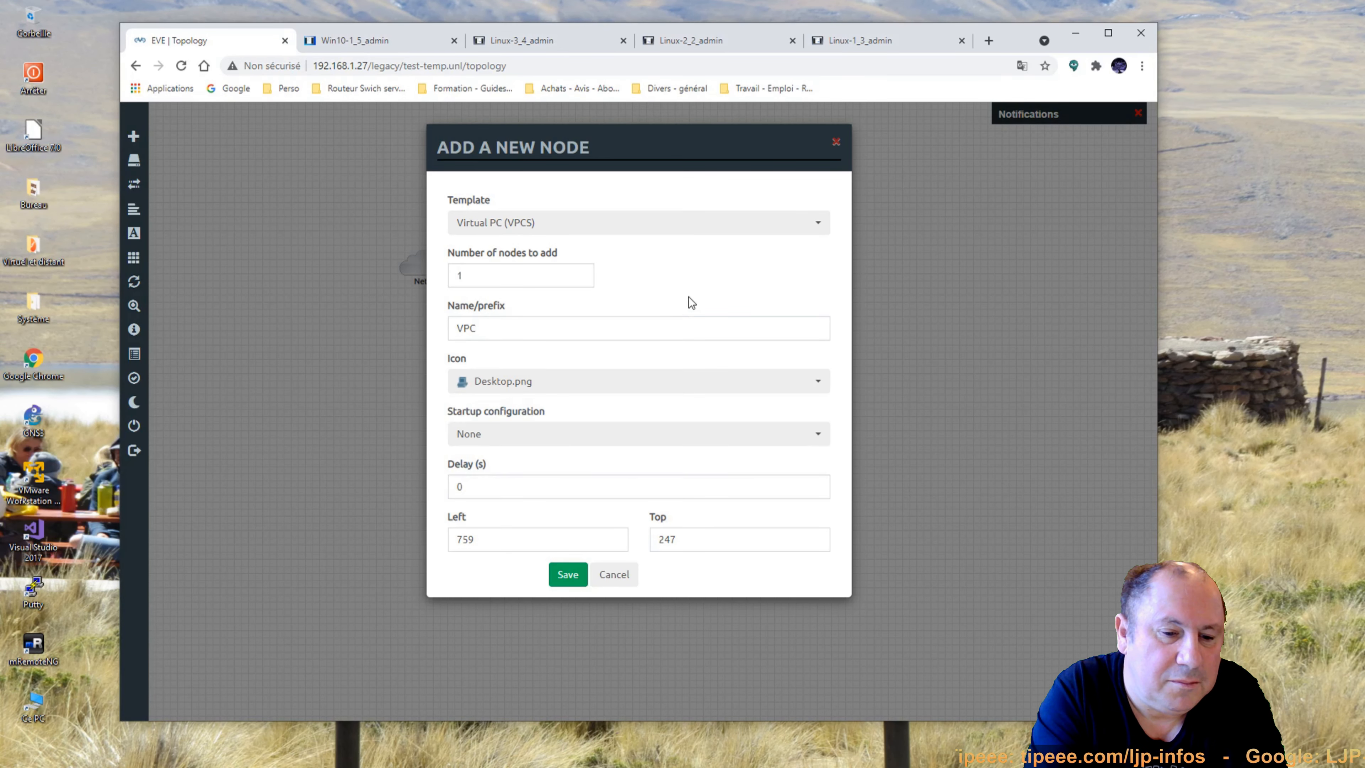
pyautogui.click(562, 577)
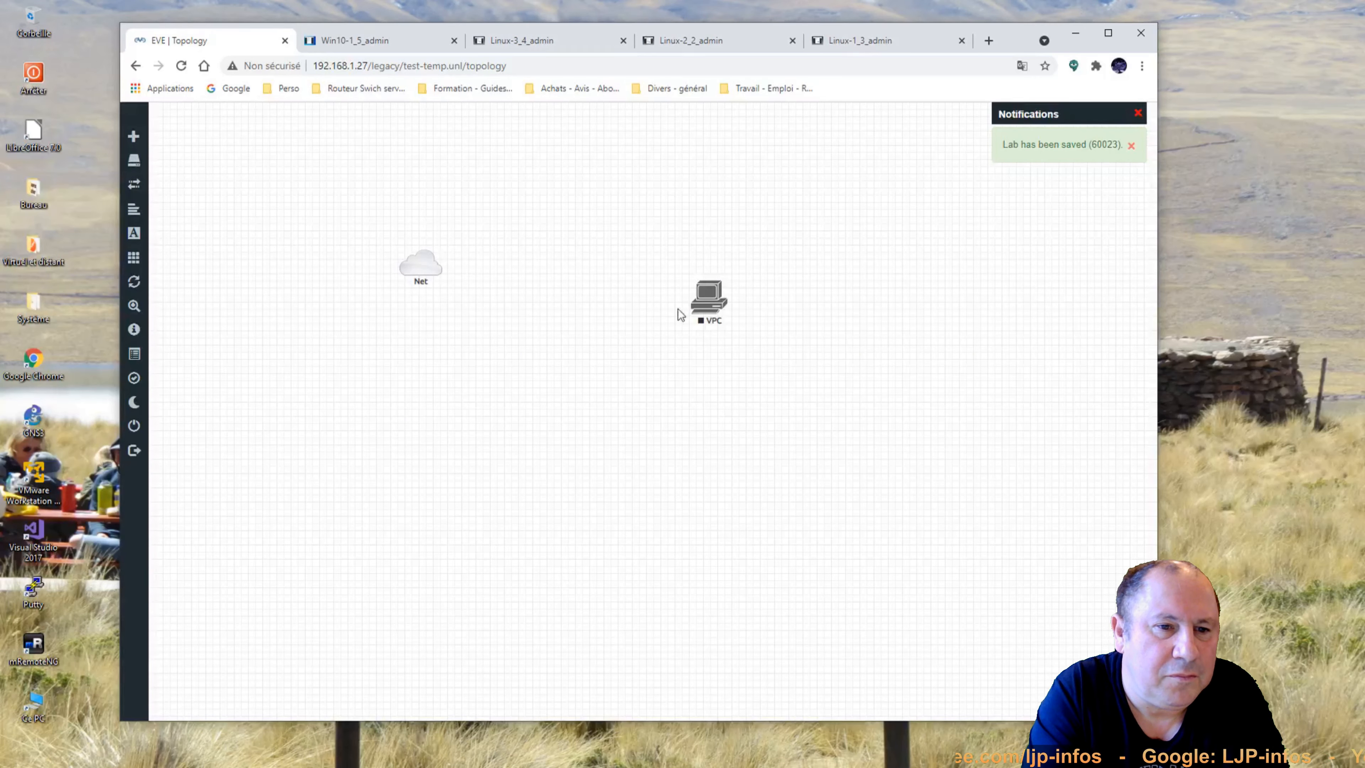
pyautogui.moveTo(699, 306); pyautogui.dragTo(426, 268)
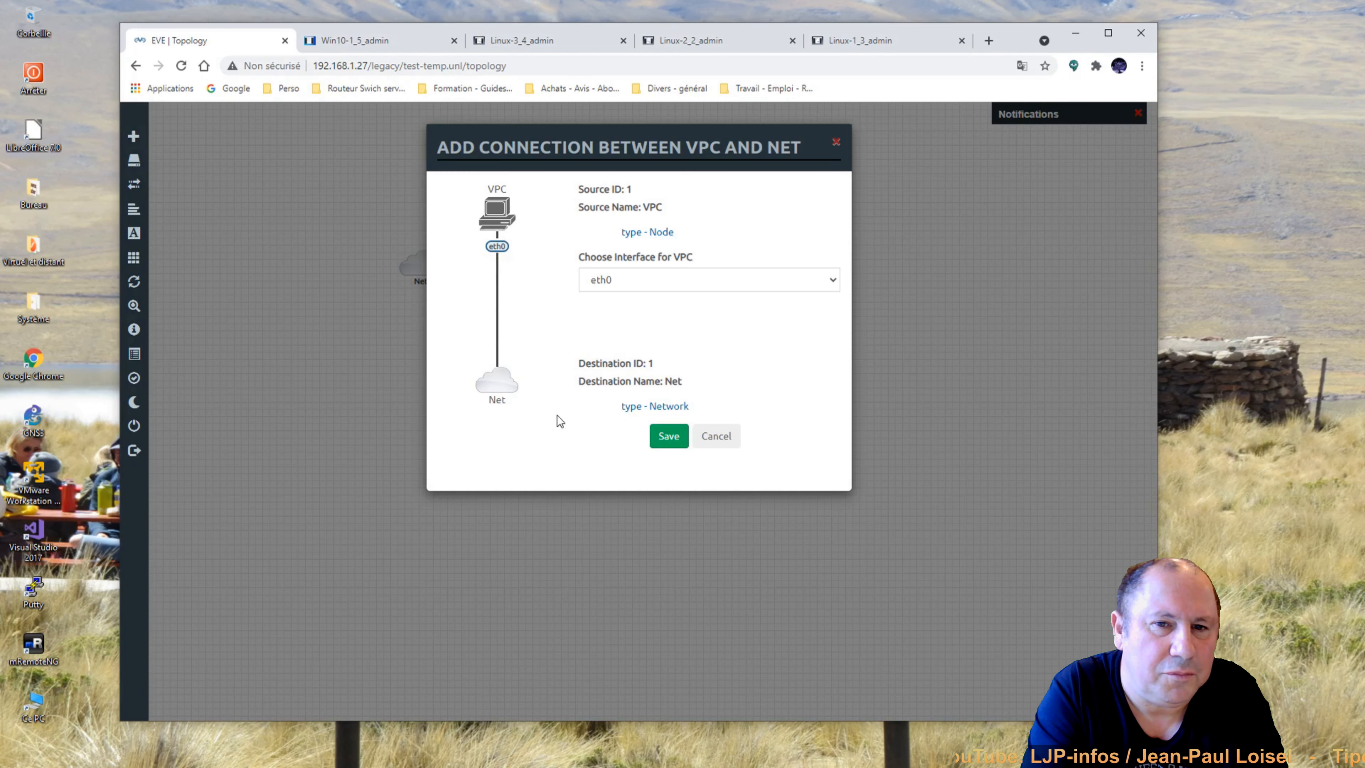
# Link the VPC node's eth0 to the Net cloud and nudge VPC into place.
pyautogui.click(670, 436)
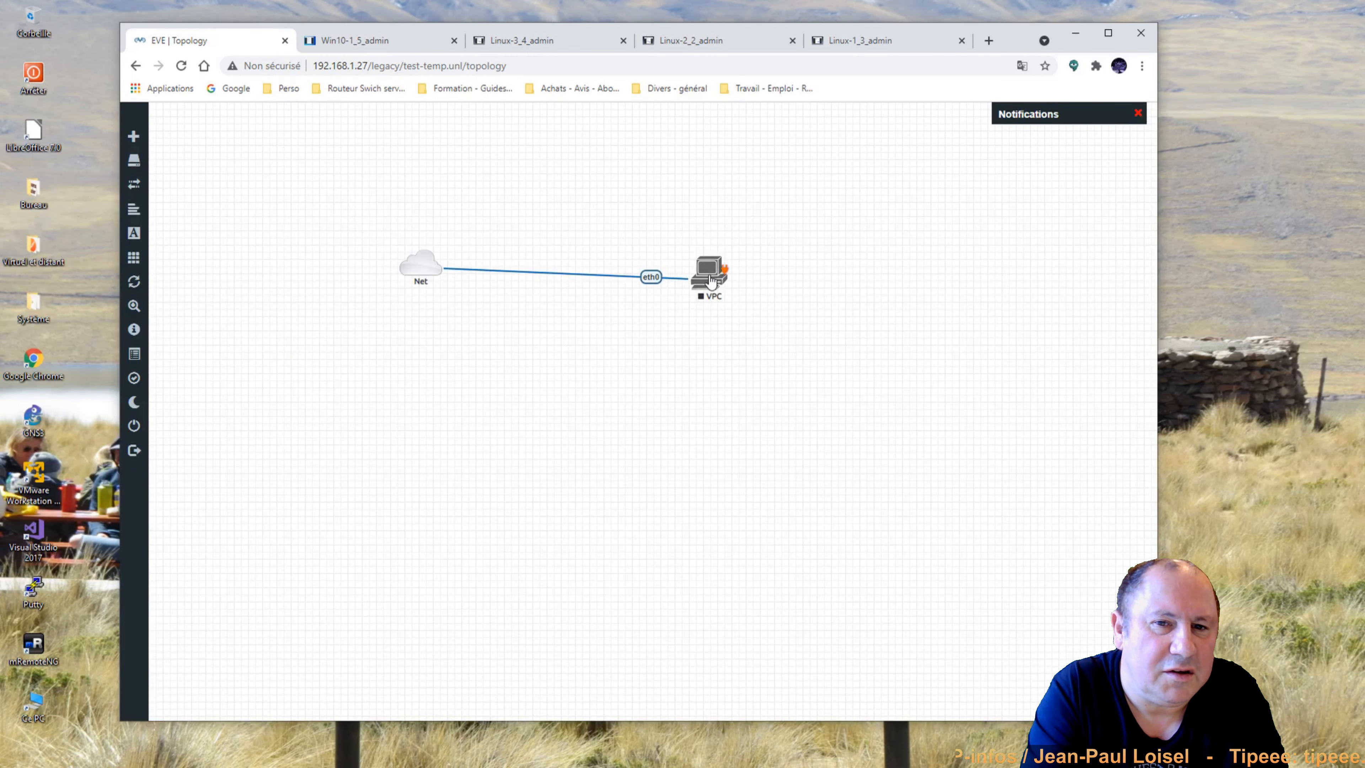
pyautogui.moveTo(711, 280); pyautogui.dragTo(720, 272)
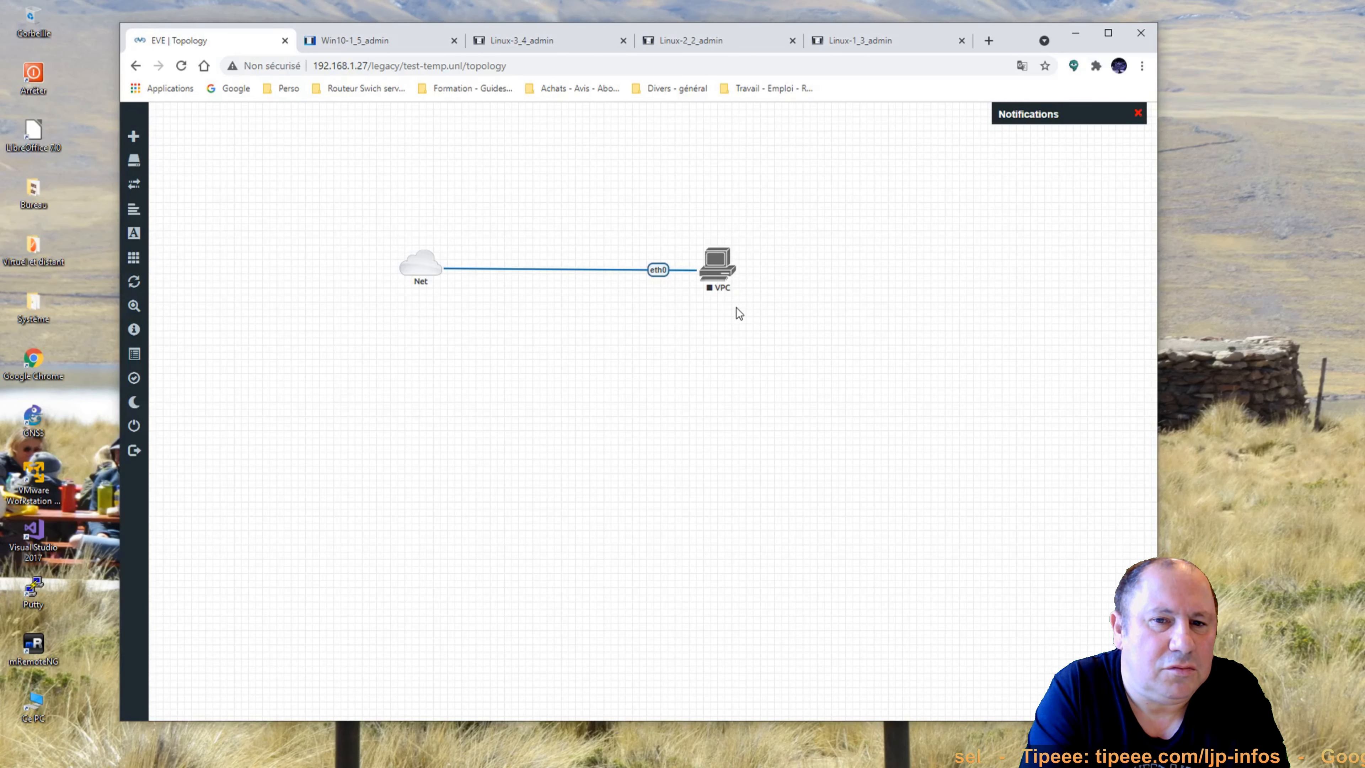
pyautogui.rightClick(718, 276)
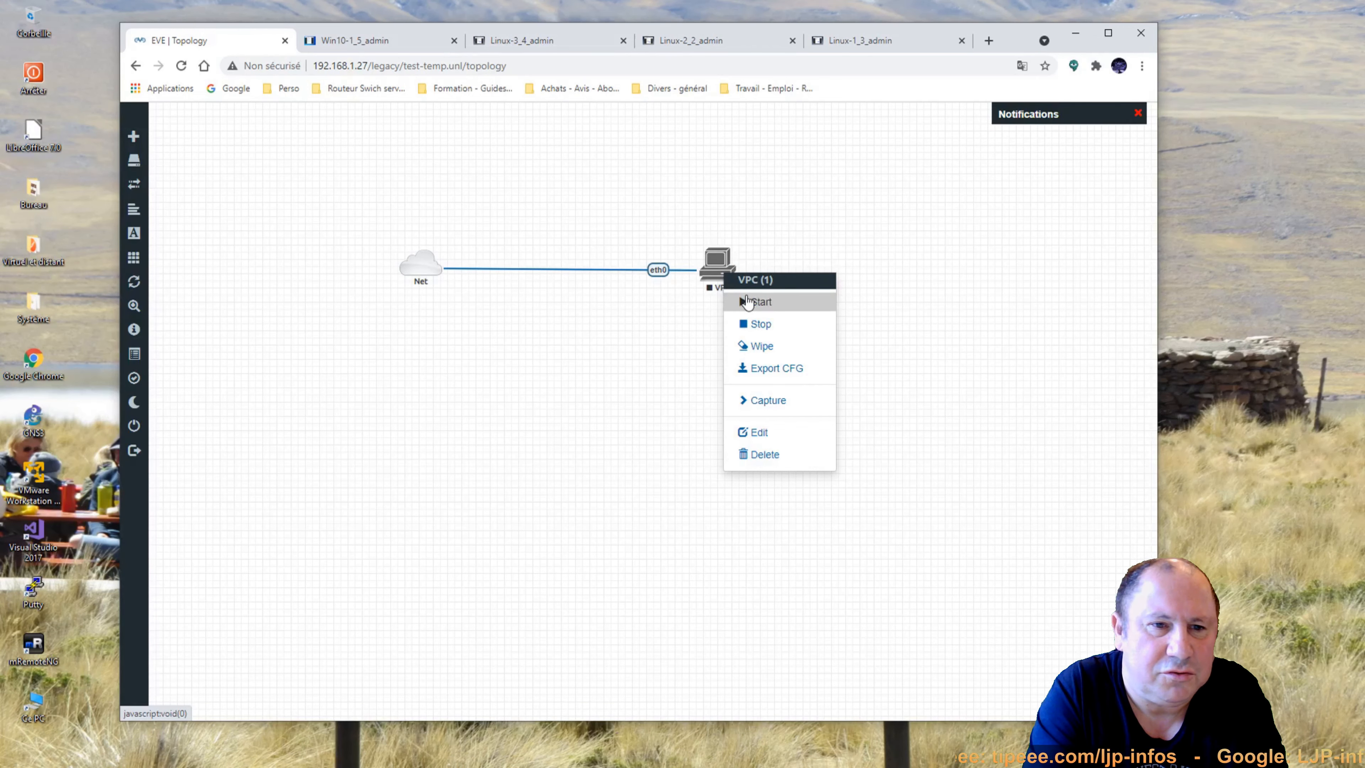
# Start the VPC node, close the four old console tabs, and open the VPC console.
pyautogui.click(747, 302)
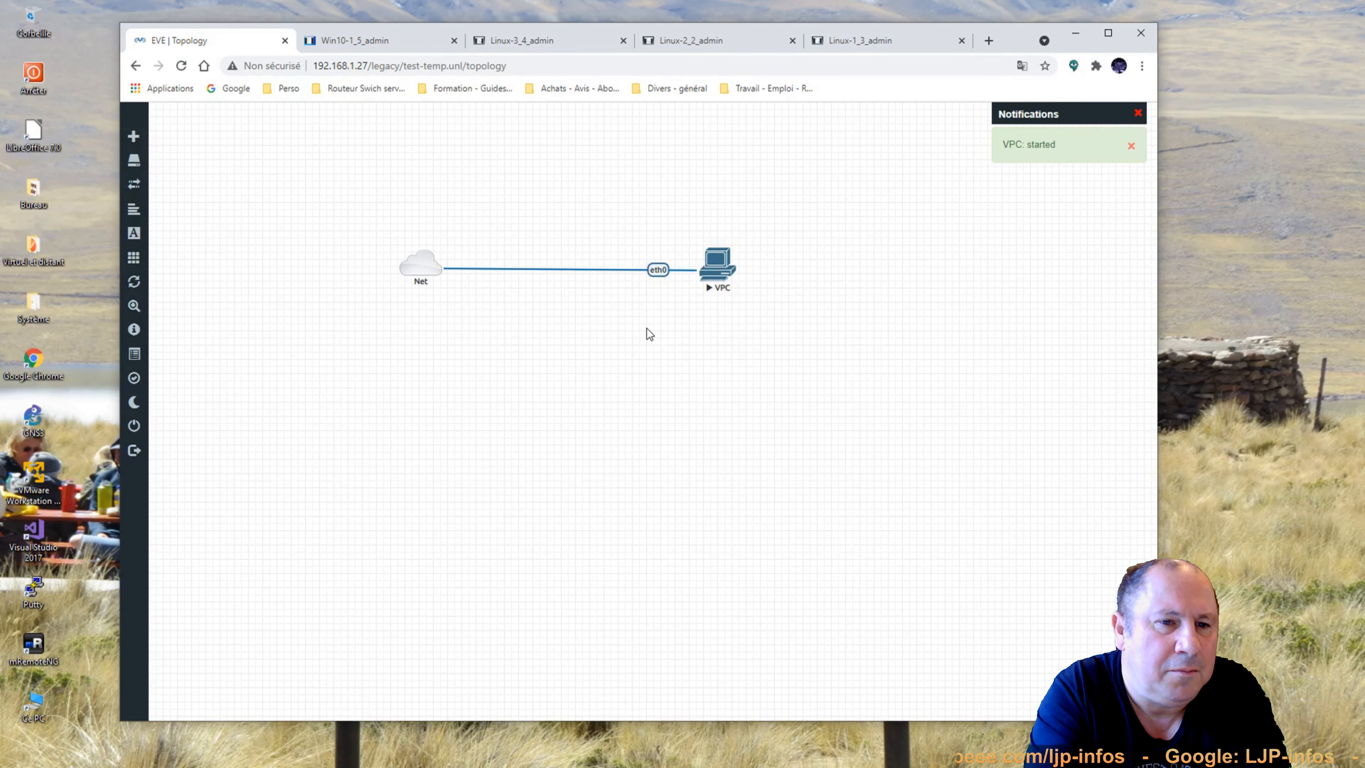
pyautogui.click(454, 40)
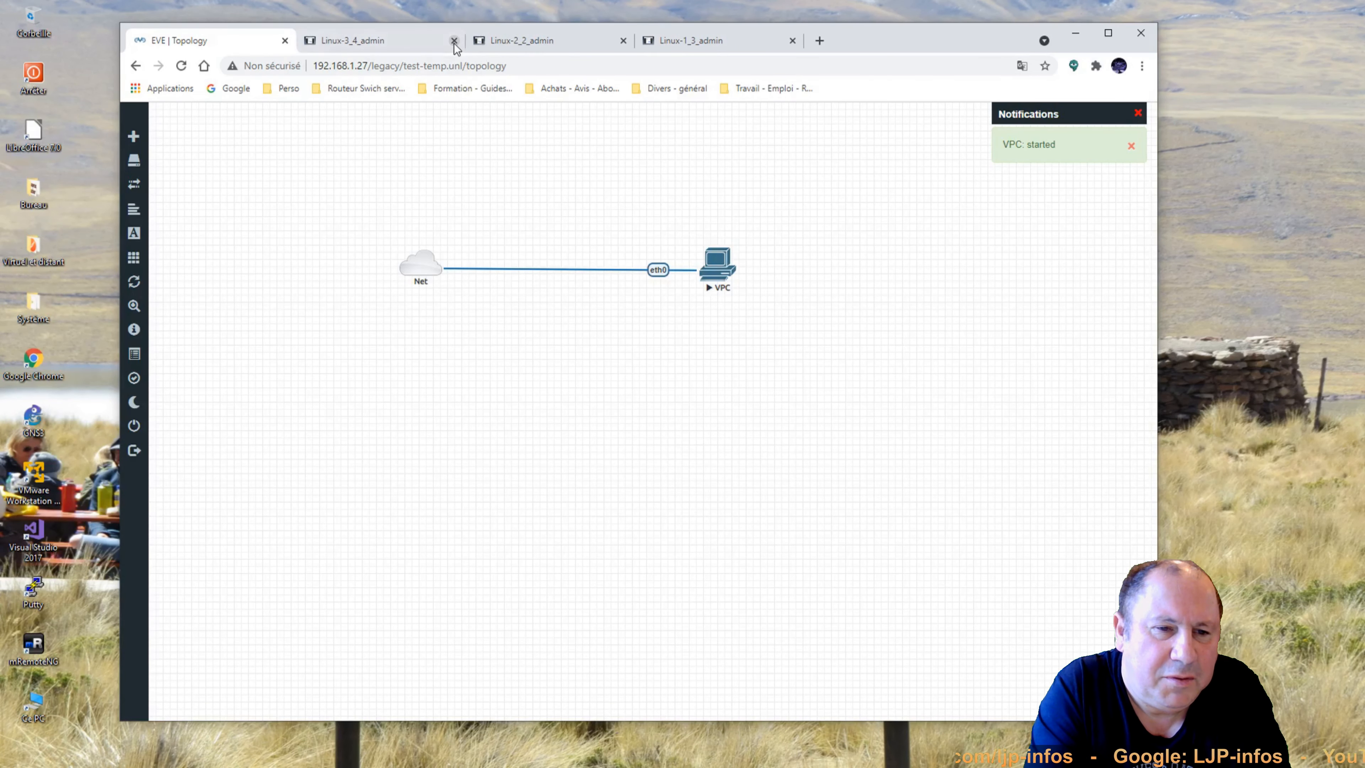
pyautogui.click(453, 40)
pyautogui.click(454, 40)
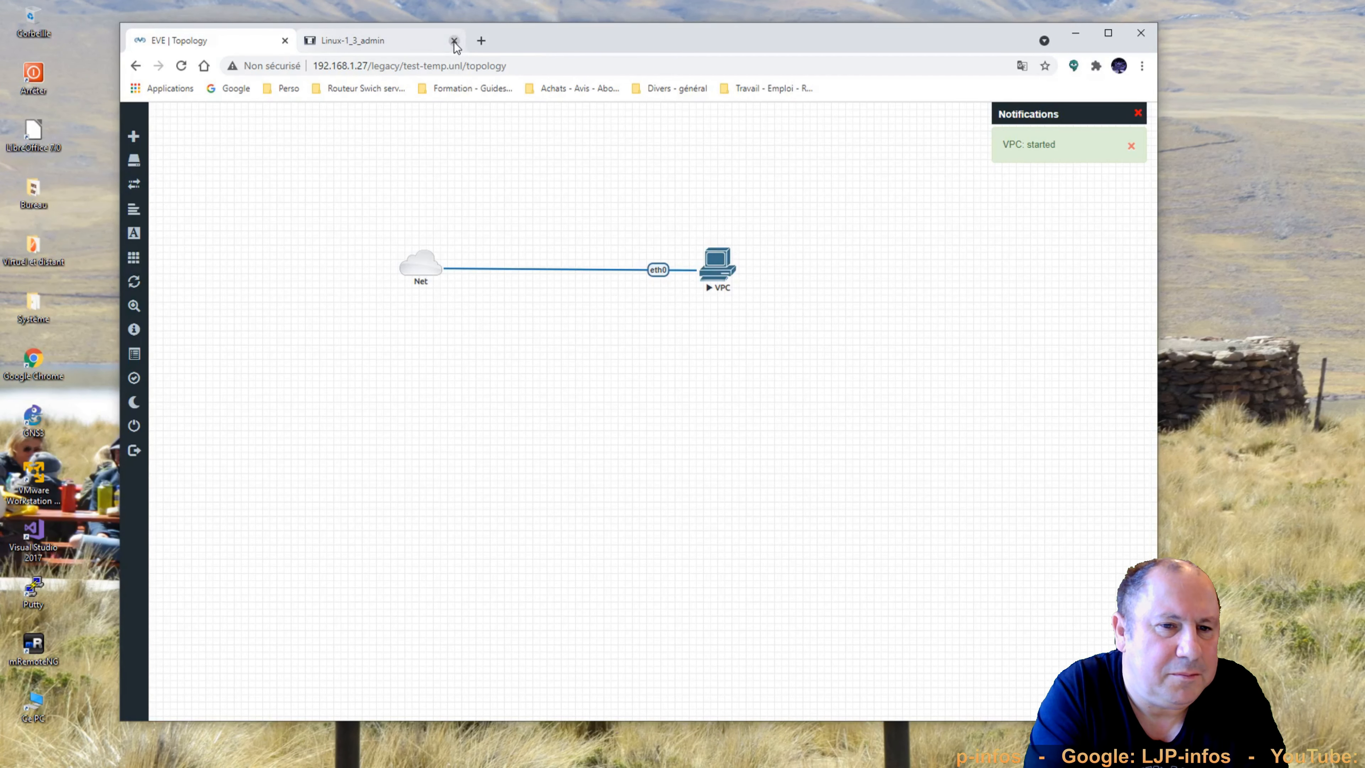
pyautogui.click(453, 40)
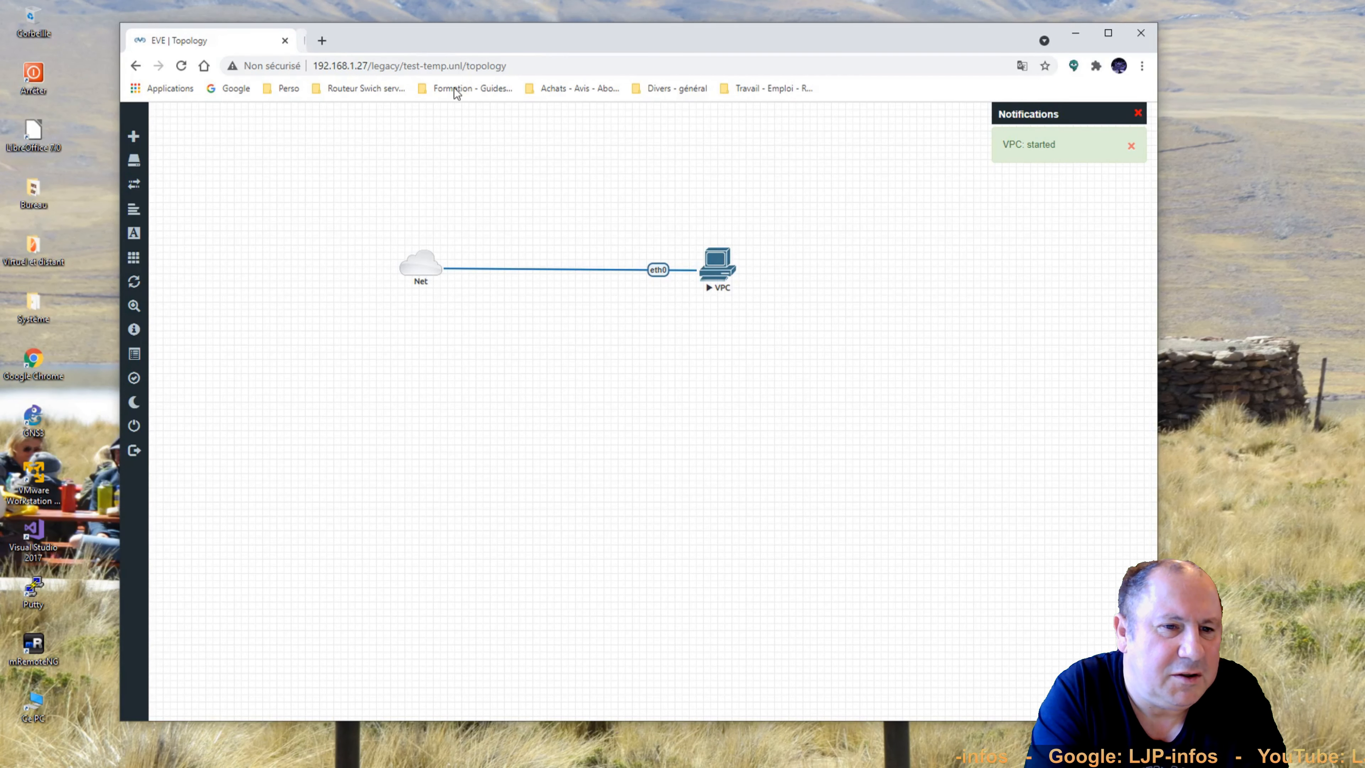
pyautogui.click(719, 268)
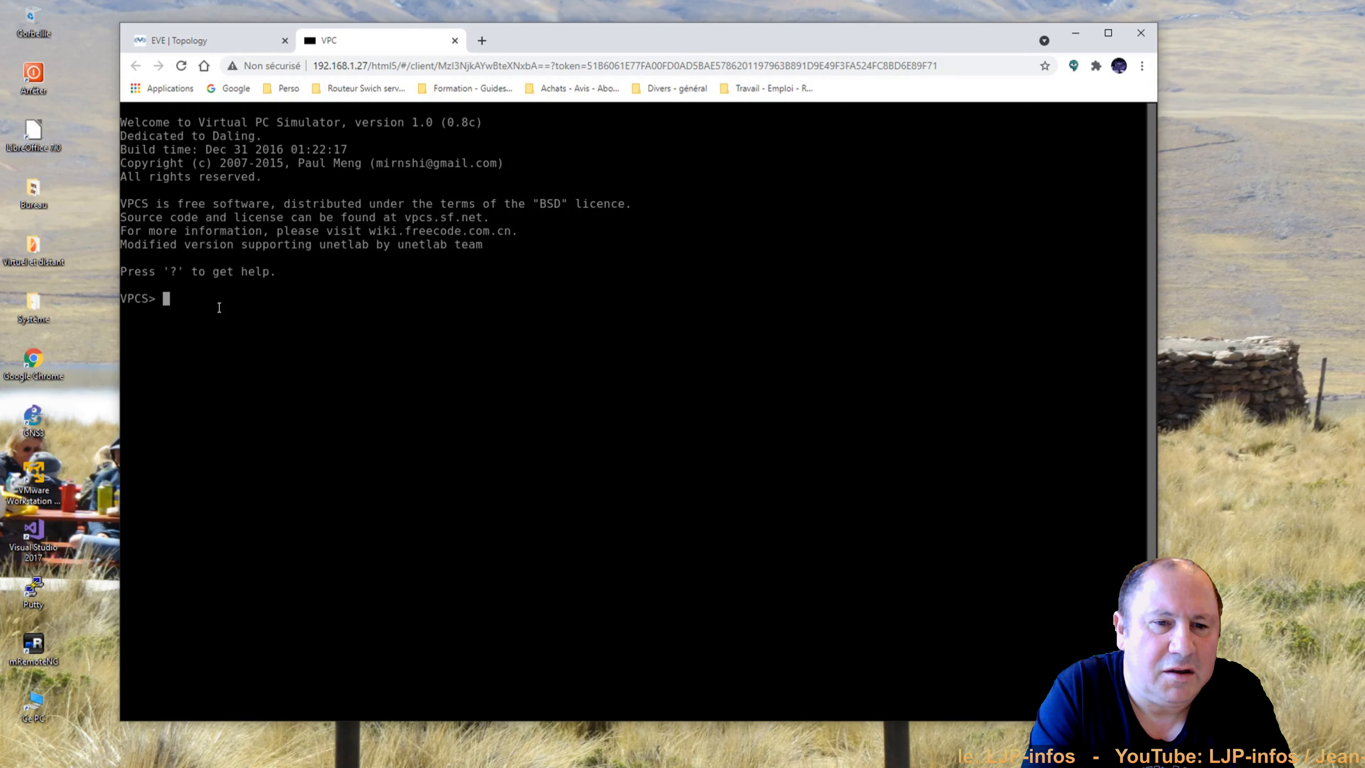
# Give the VPC IP address 192.168.1.100/24 with gateway 192.168.1.1.
pyautogui.write('?')
pyautogui.press('Return')
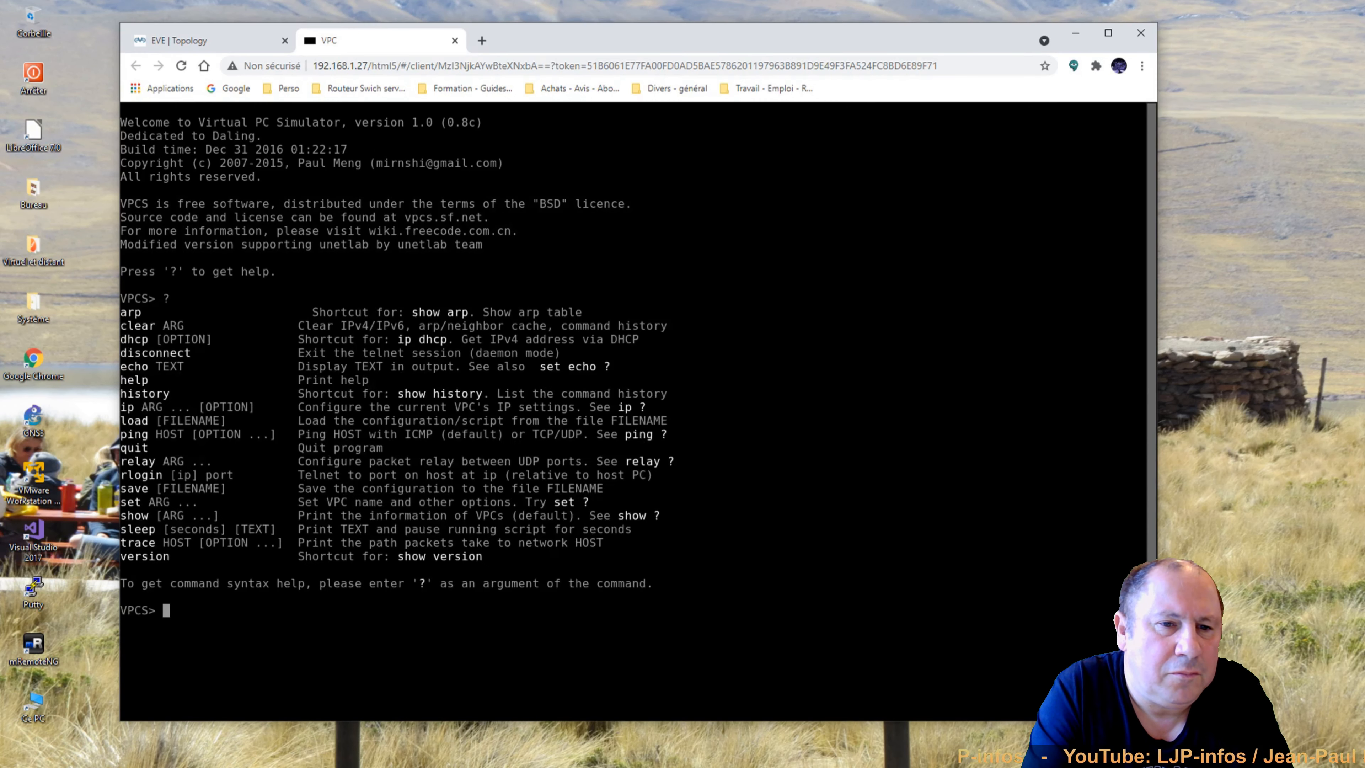
pyautogui.write('ip ')
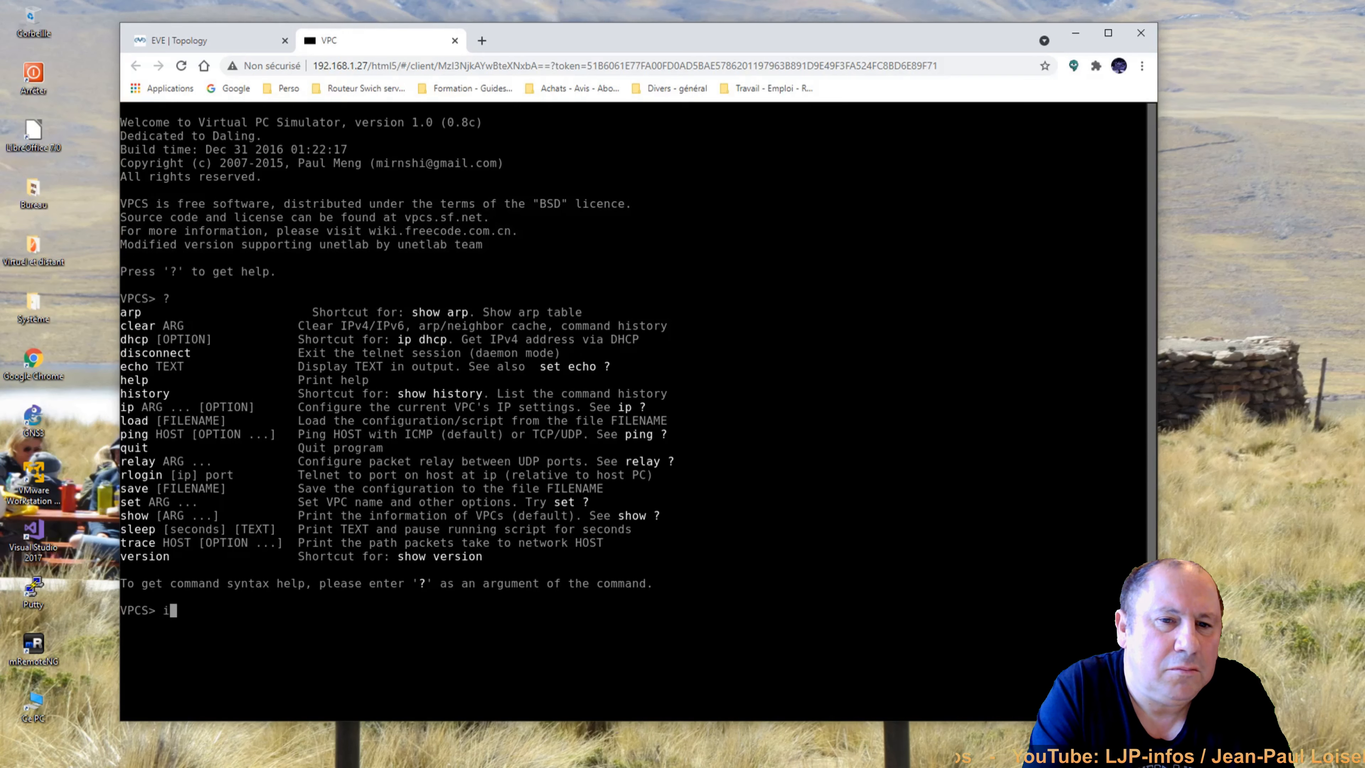
pyautogui.write('192')
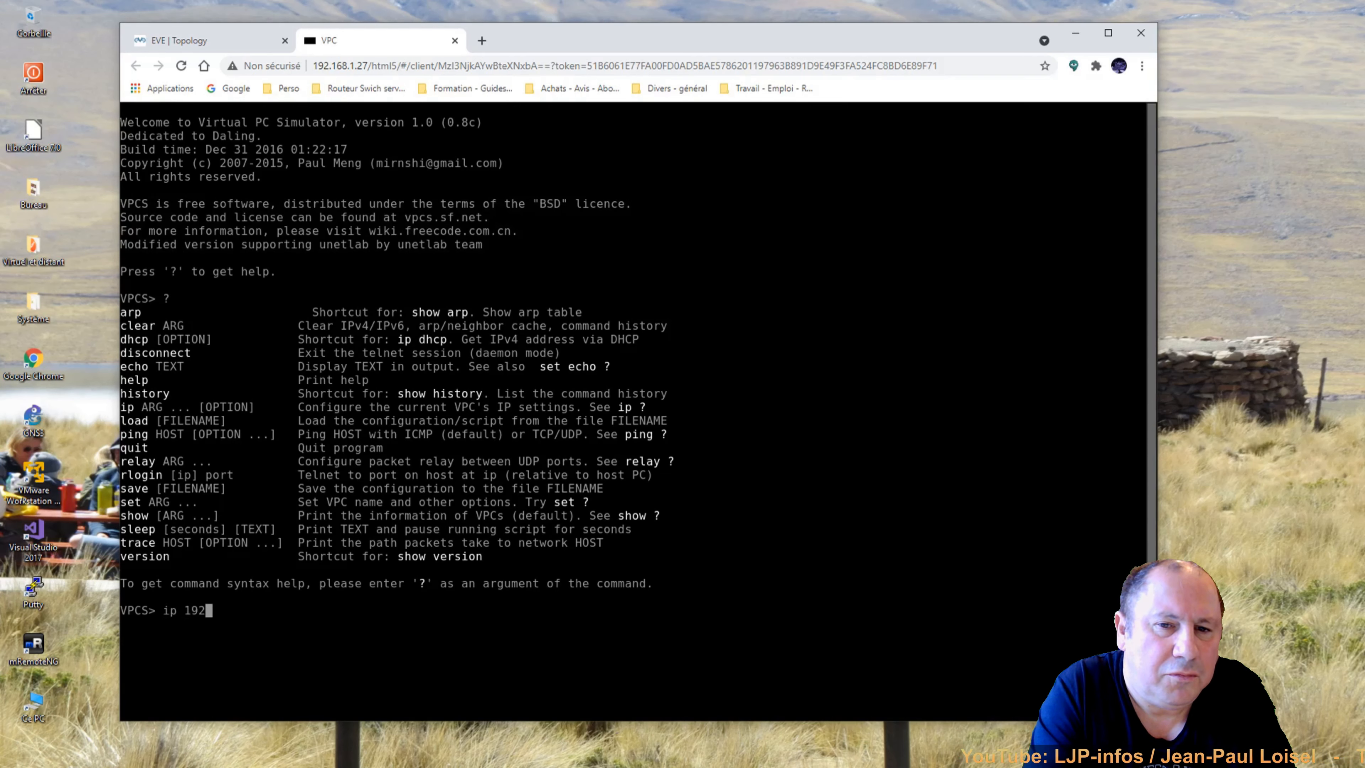
pyautogui.write('.168.1.')
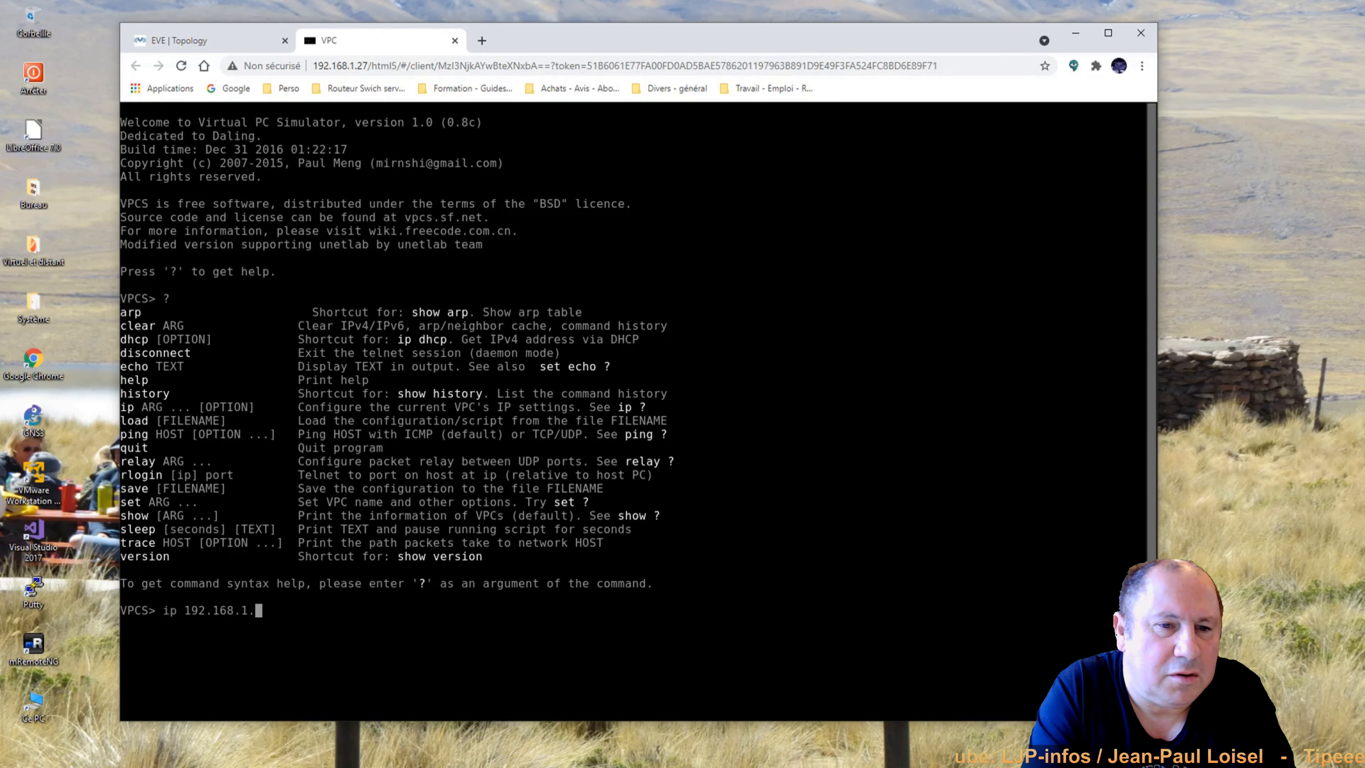
pyautogui.write('100/24')
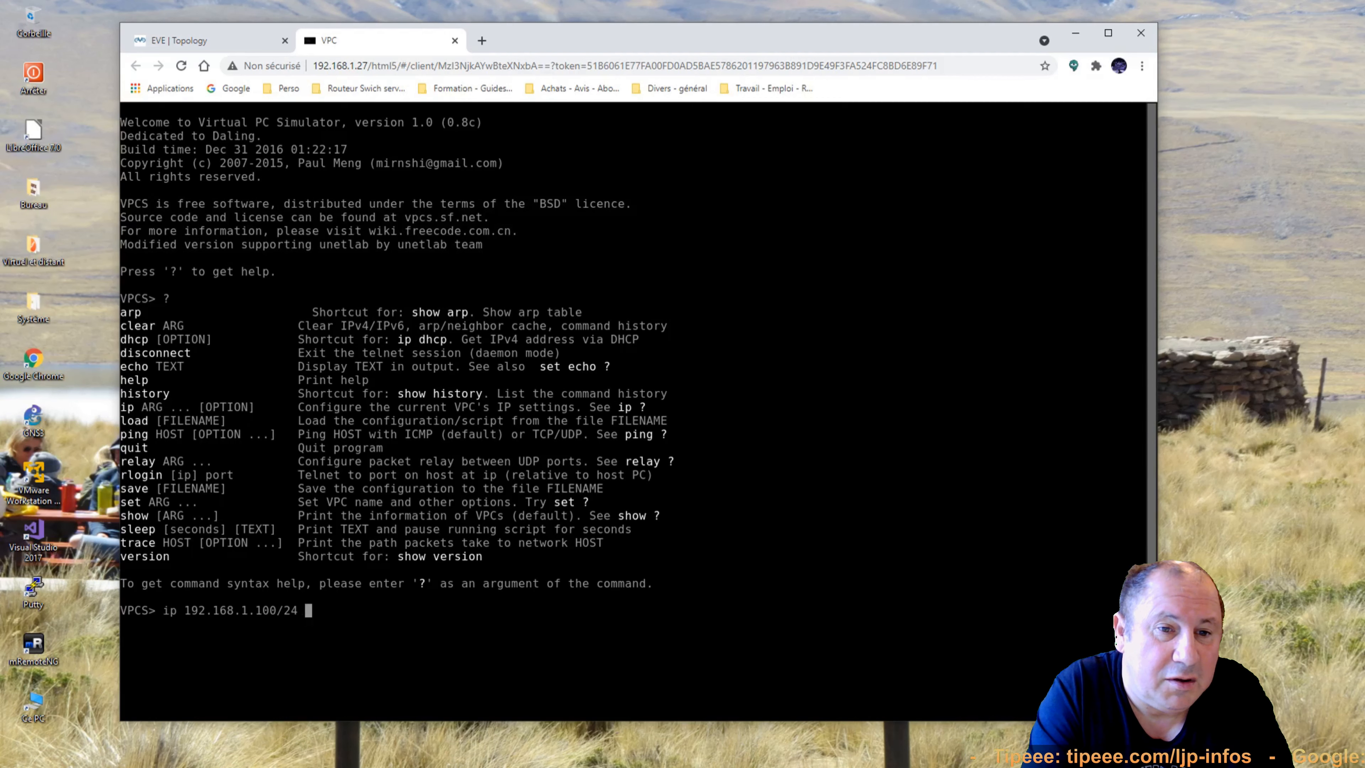
pyautogui.write('192.168.')
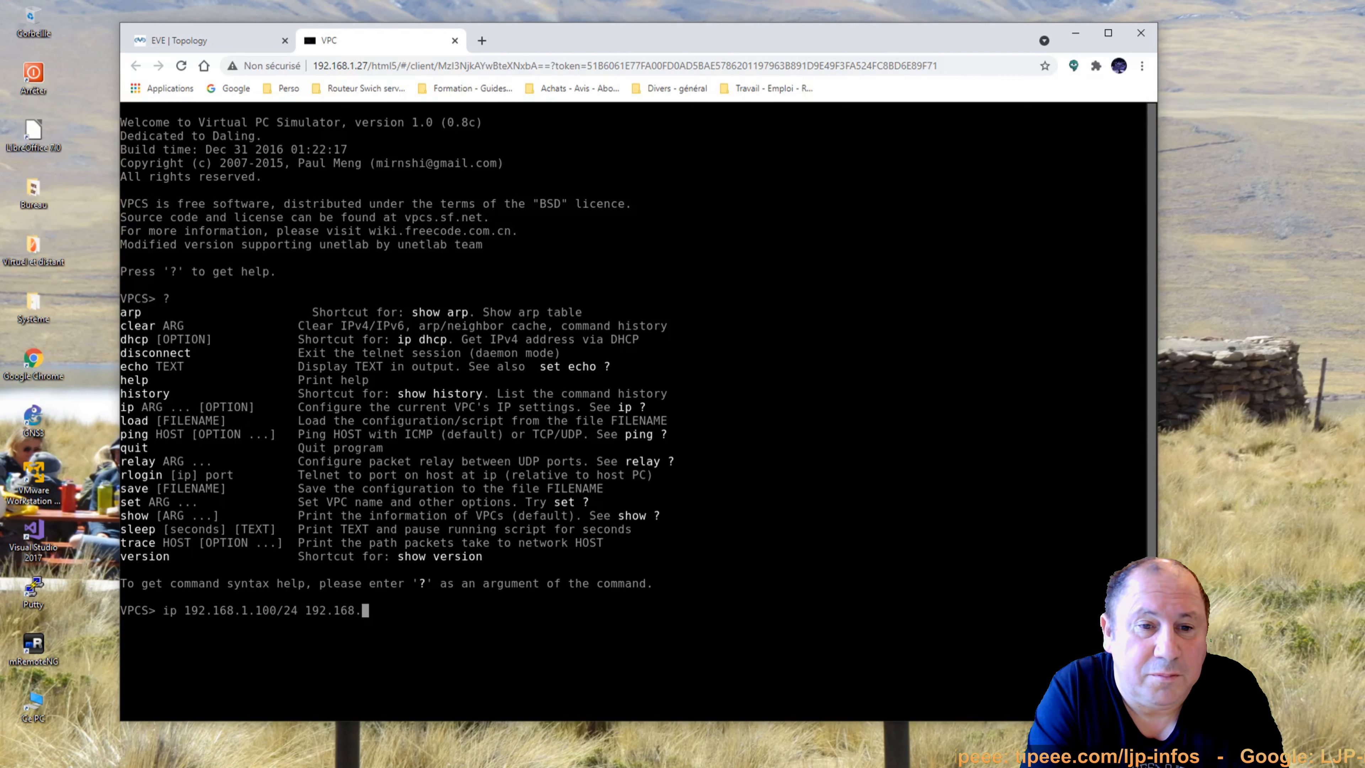
pyautogui.write('1.1')
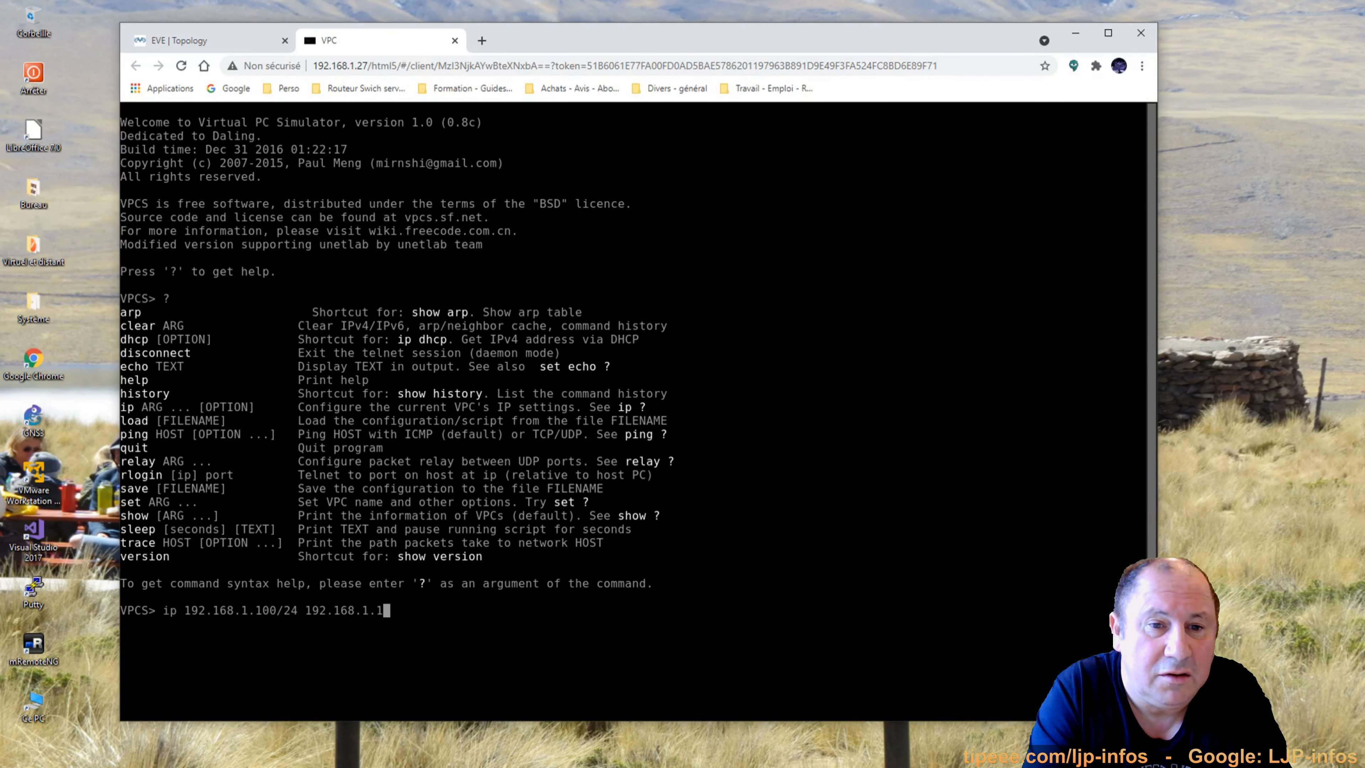
pyautogui.press('Return')
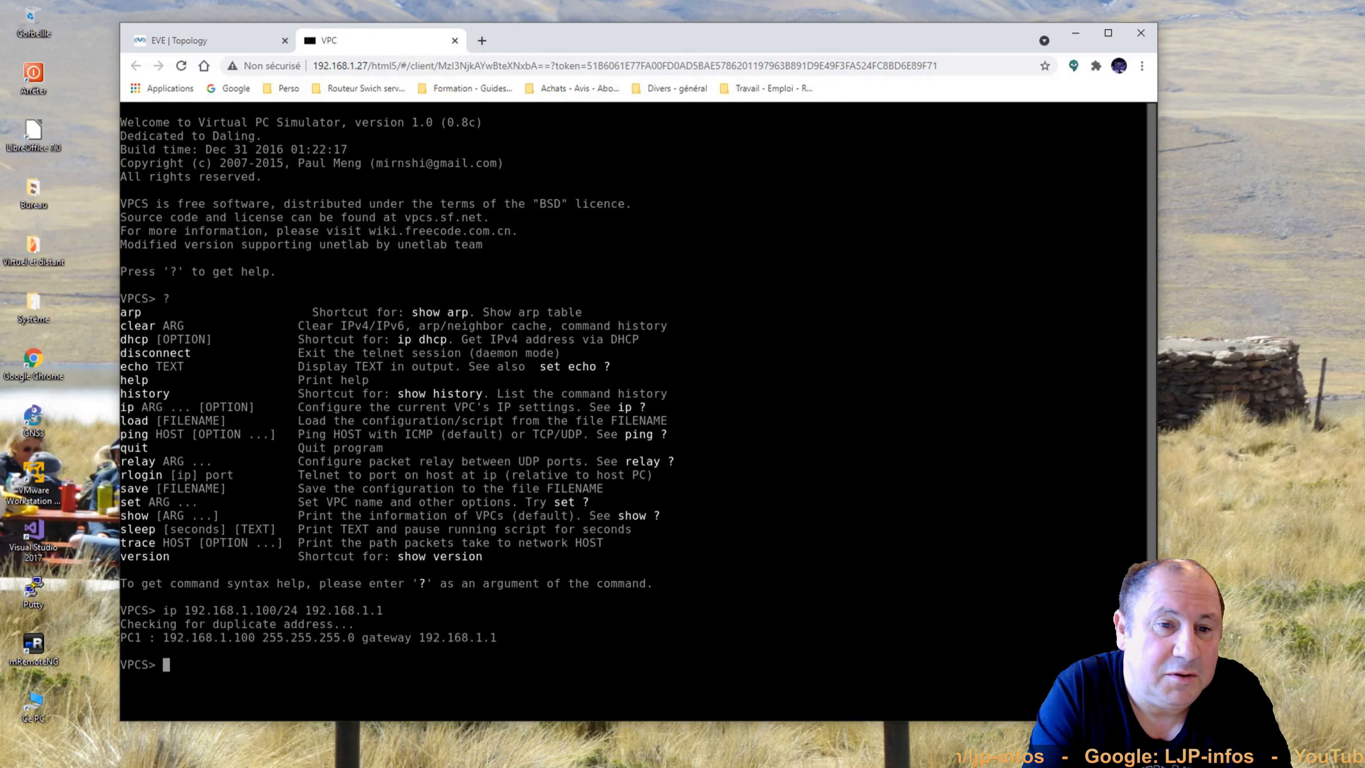
# Set the VPC's DNS server to 8.8.8.8, replacing the initial 192.168.1.1.
pyautogui.write('ip dns')
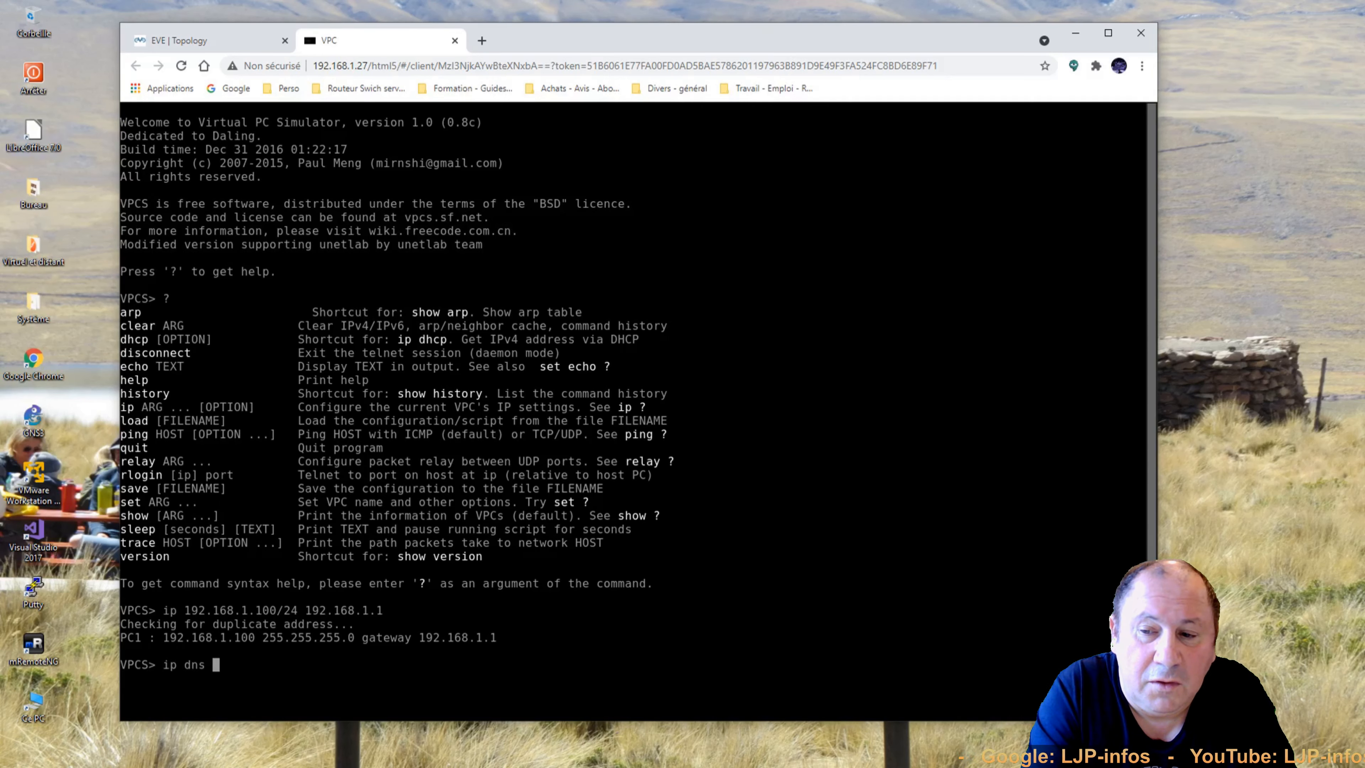
pyautogui.write(' 192.')
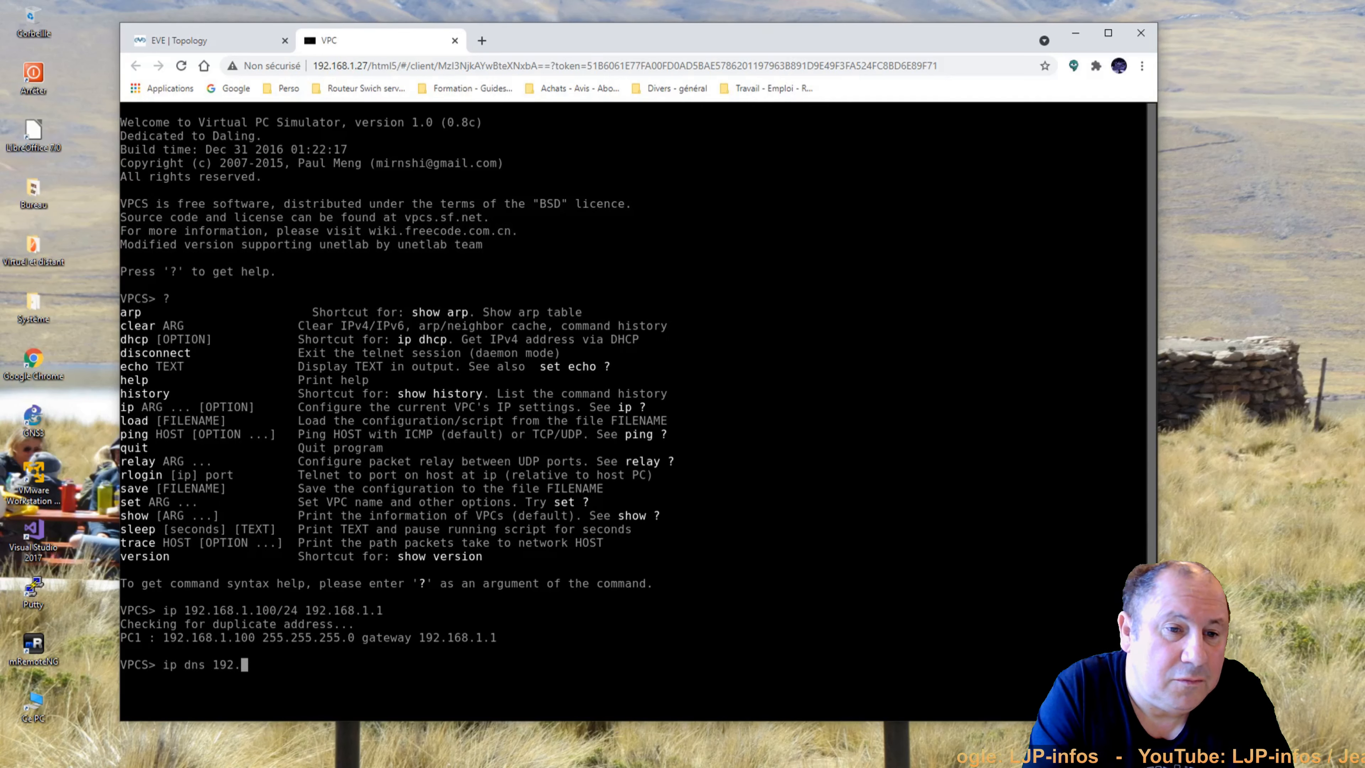
pyautogui.write('168.1.1')
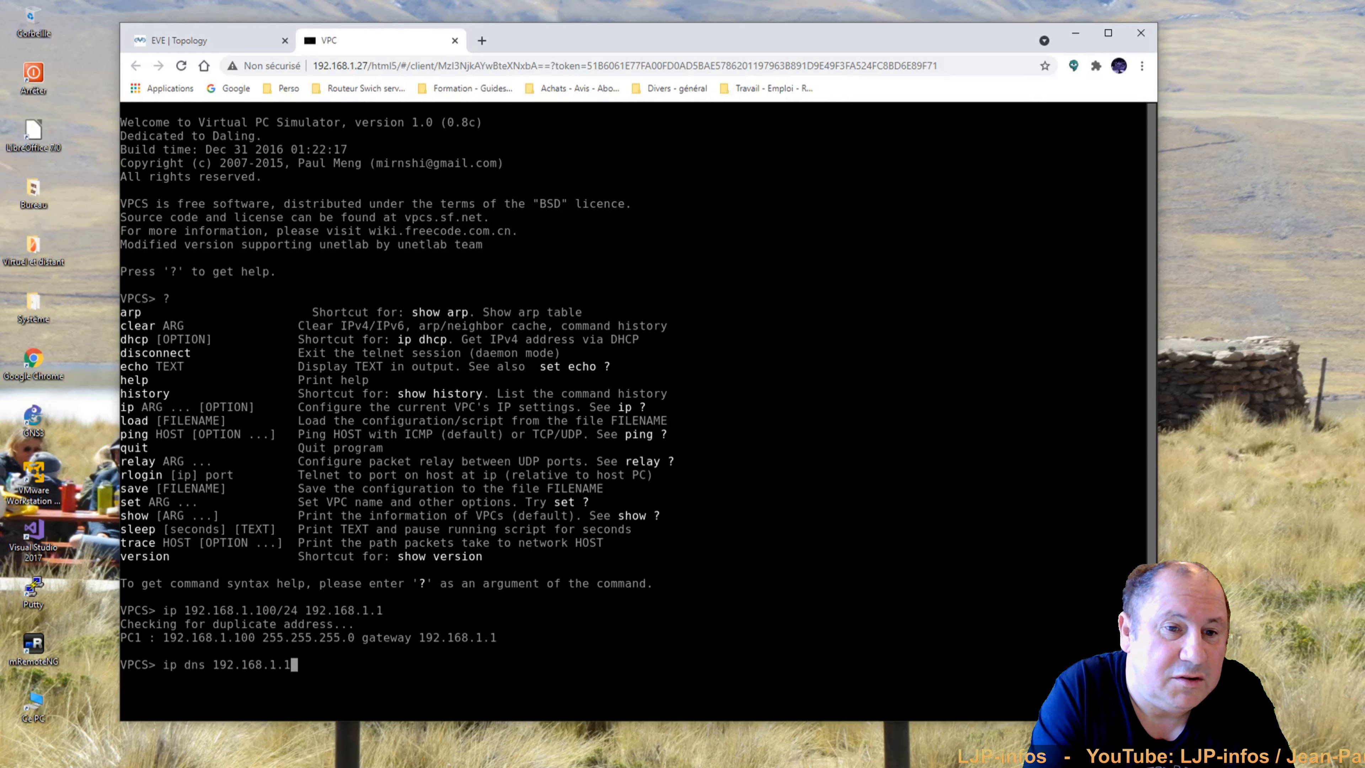
pyautogui.press('Return')
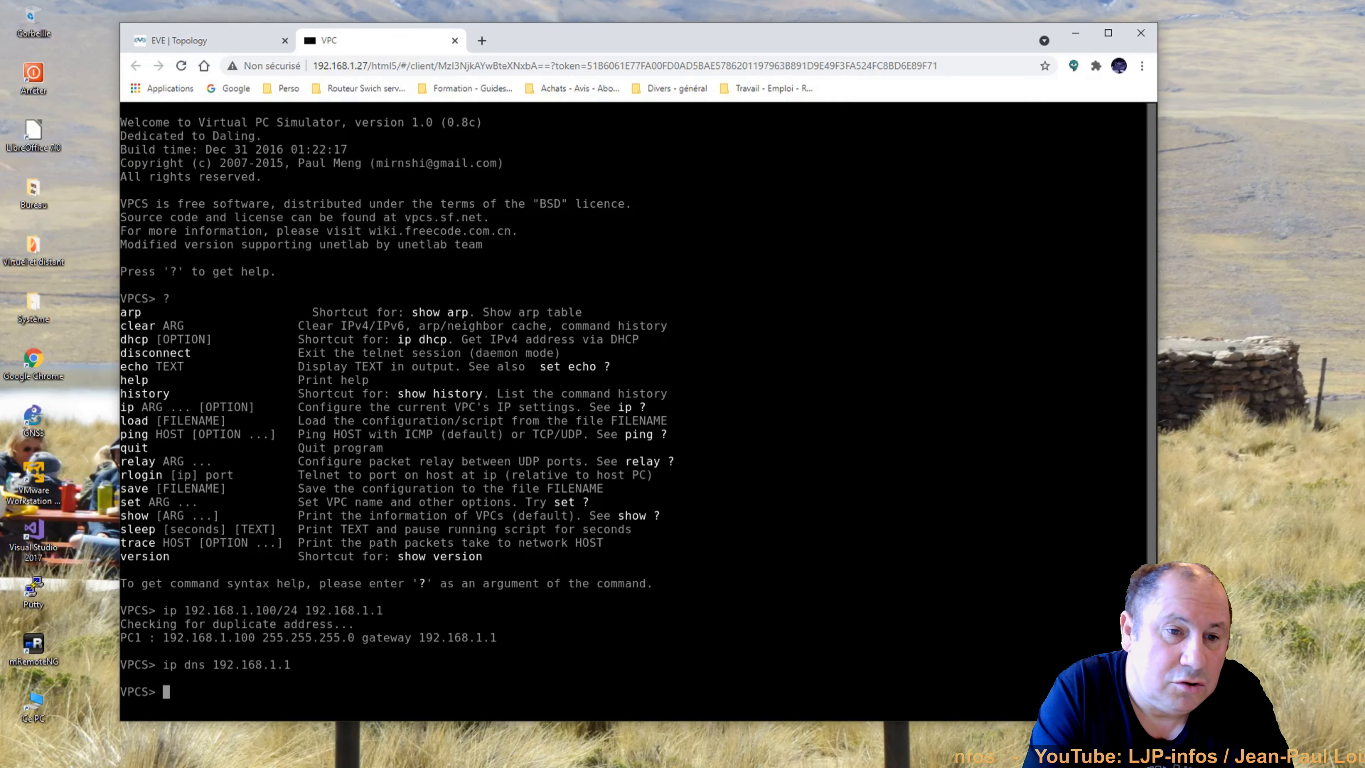
pyautogui.press('Up')
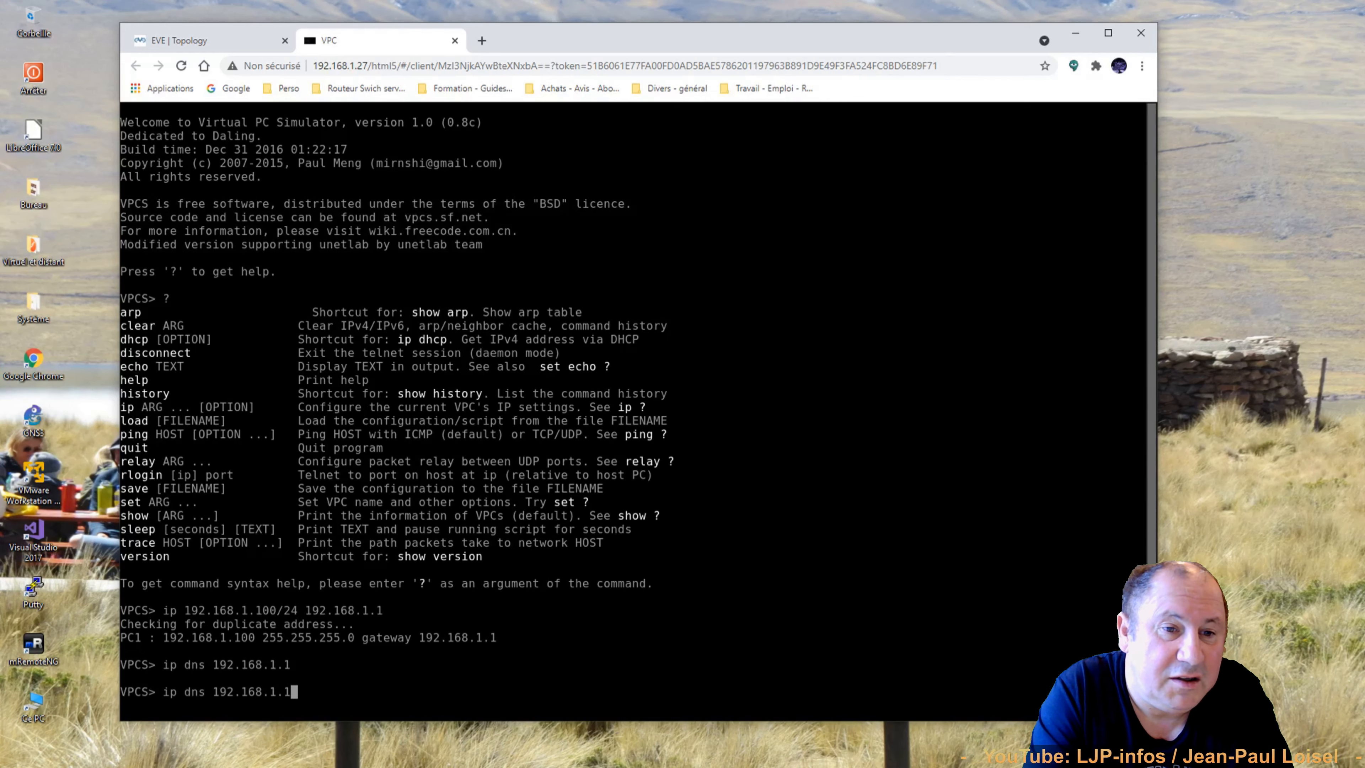
pyautogui.press('BackSpace')
pyautogui.press('BackSpace')
pyautogui.press('BackSpace')
pyautogui.press('BackSpace')
pyautogui.press('BackSpace')
pyautogui.press('BackSpace')
pyautogui.press('BackSpace')
pyautogui.press('BackSpace')
pyautogui.press('BackSpace')
pyautogui.press('BackSpace')
pyautogui.press('BackSpace')
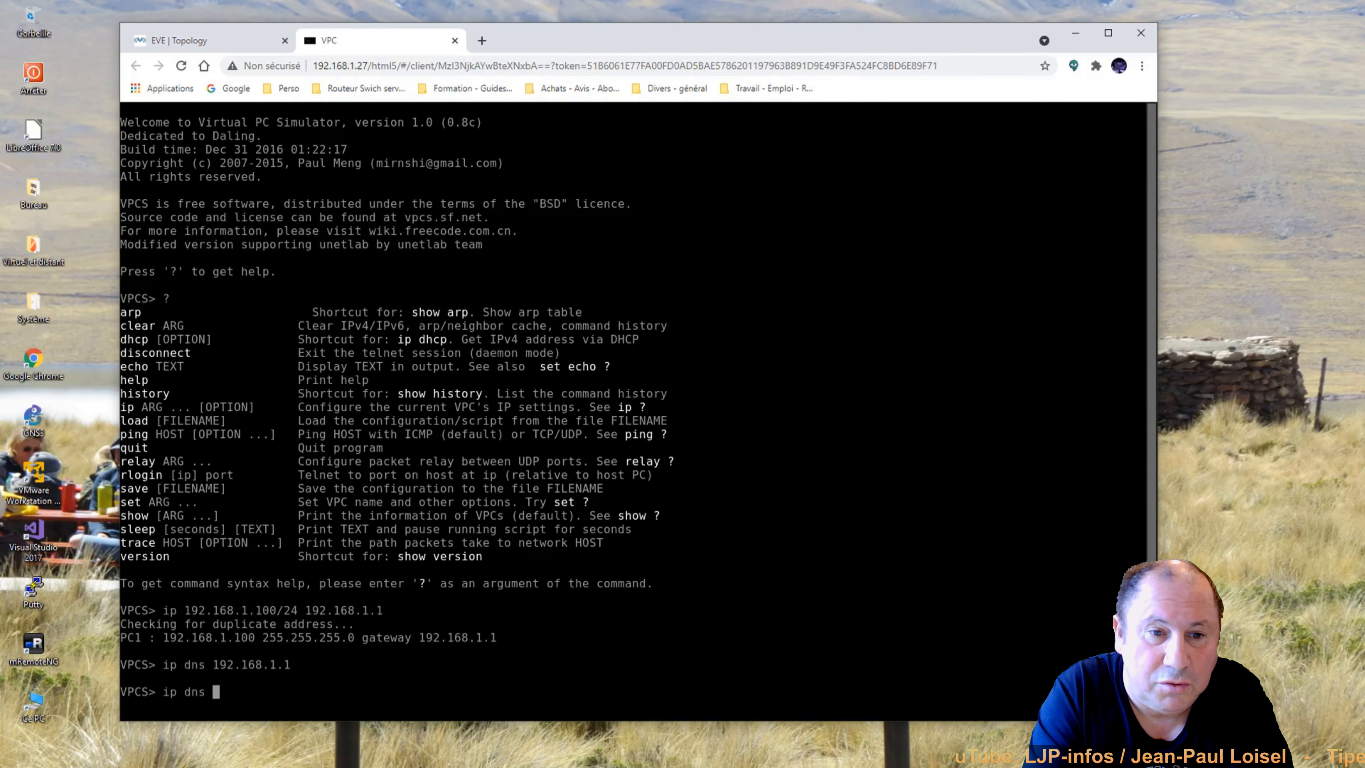
pyautogui.write('8.8.8.8')
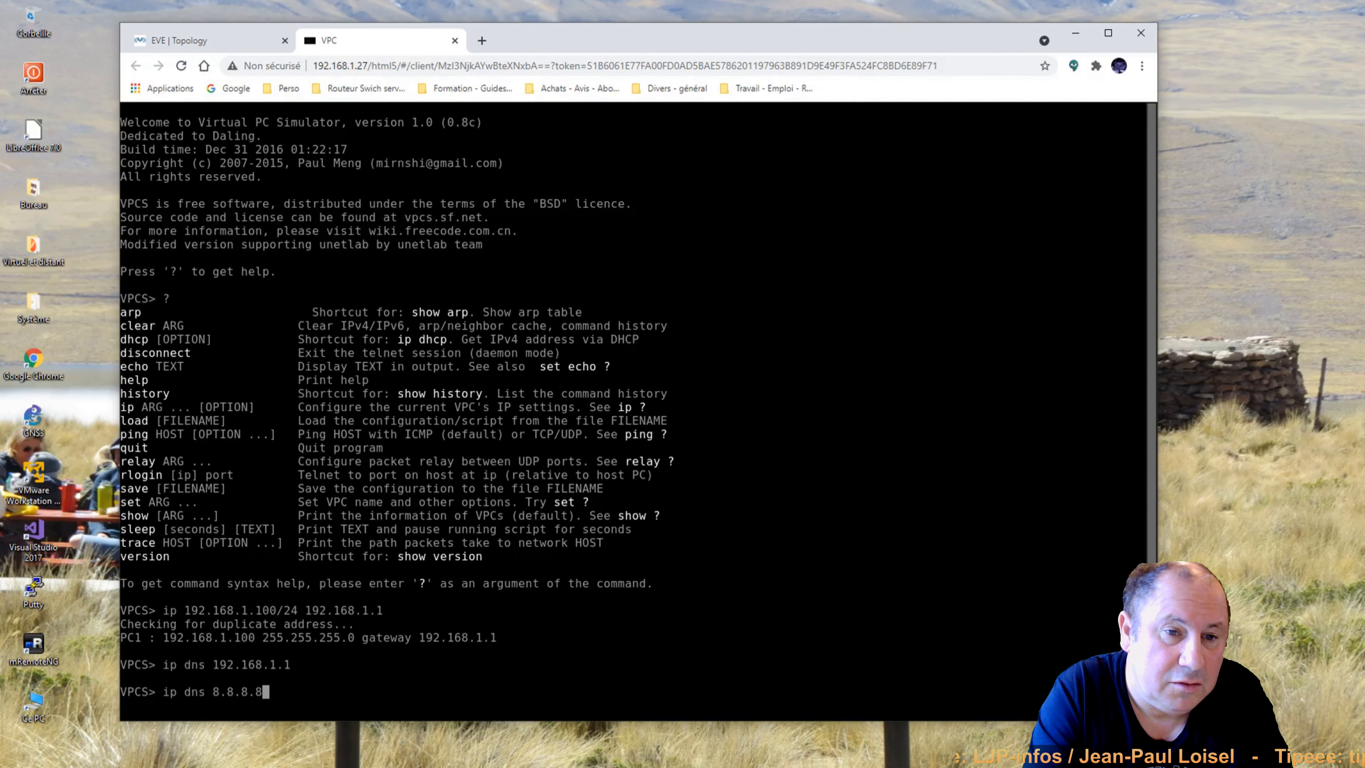
pyautogui.press('Return')
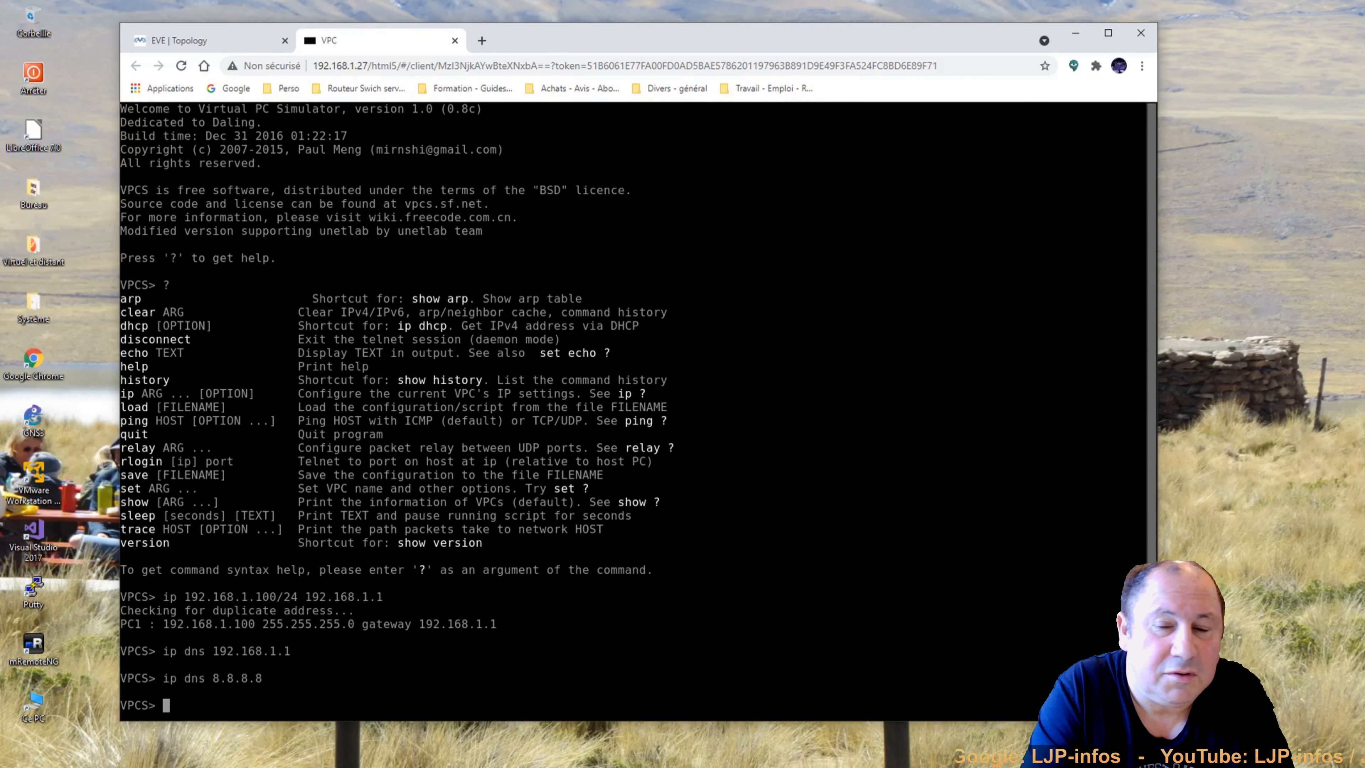
# Ping gateway 192.168.1.1 and eve-ng.net from the VPC, then close its console.
pyautogui.write('ping ')
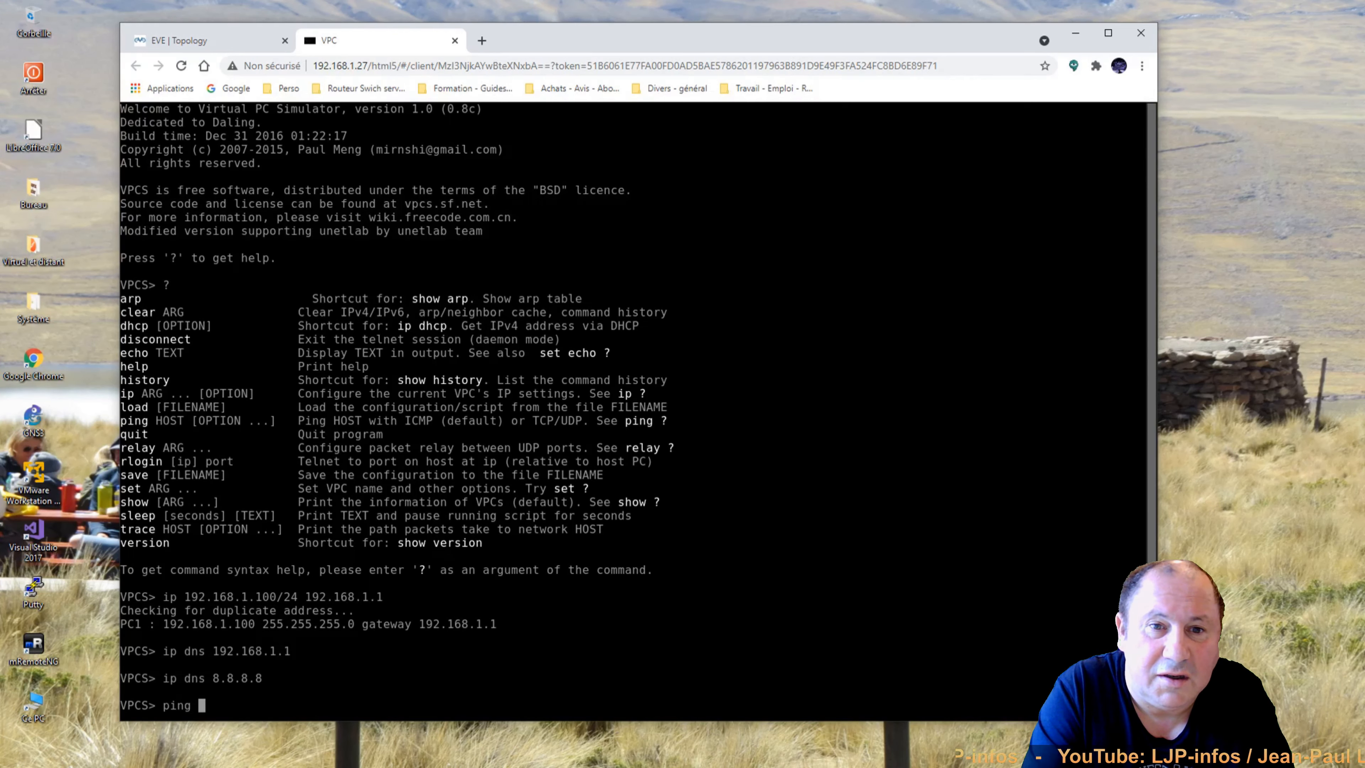
pyautogui.write('192.168.')
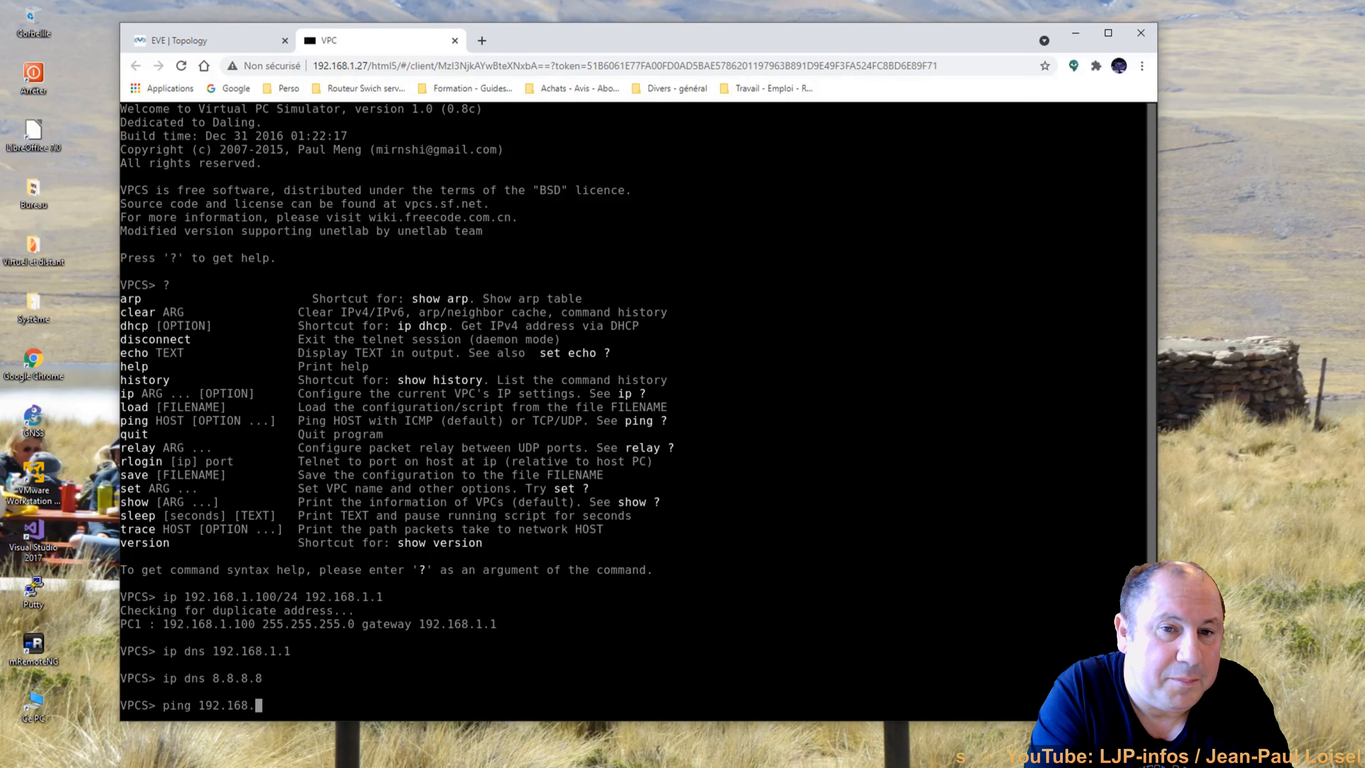
pyautogui.write('1.1')
pyautogui.press('Return')
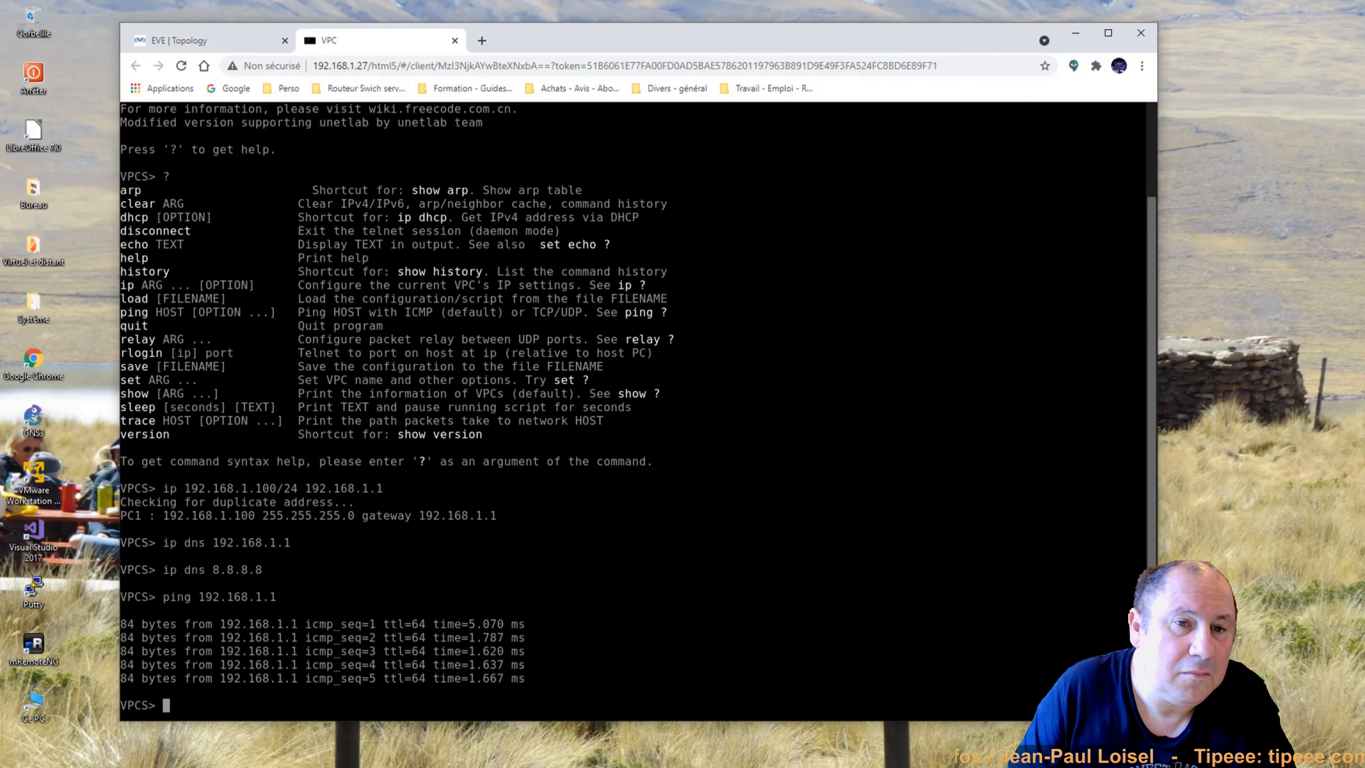
pyautogui.write('ping')
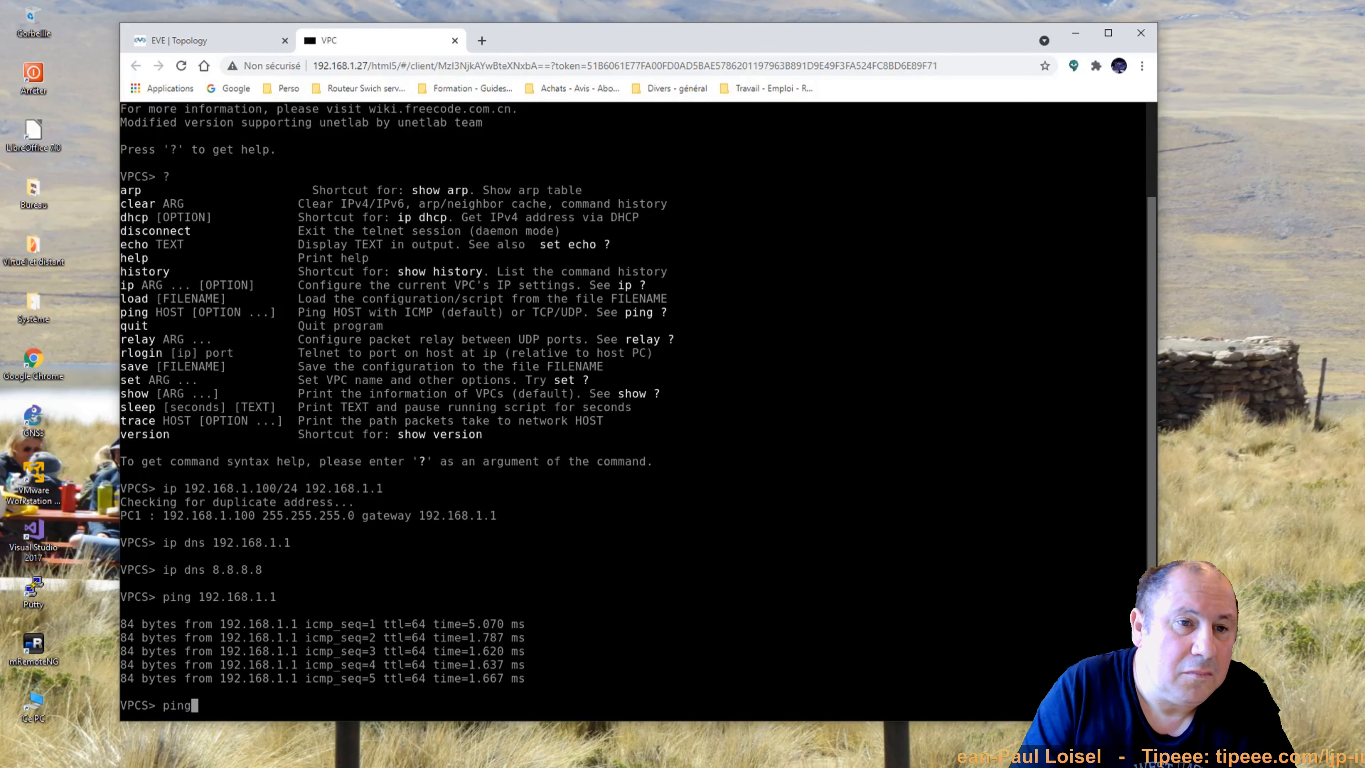
pyautogui.write(' google.fr')
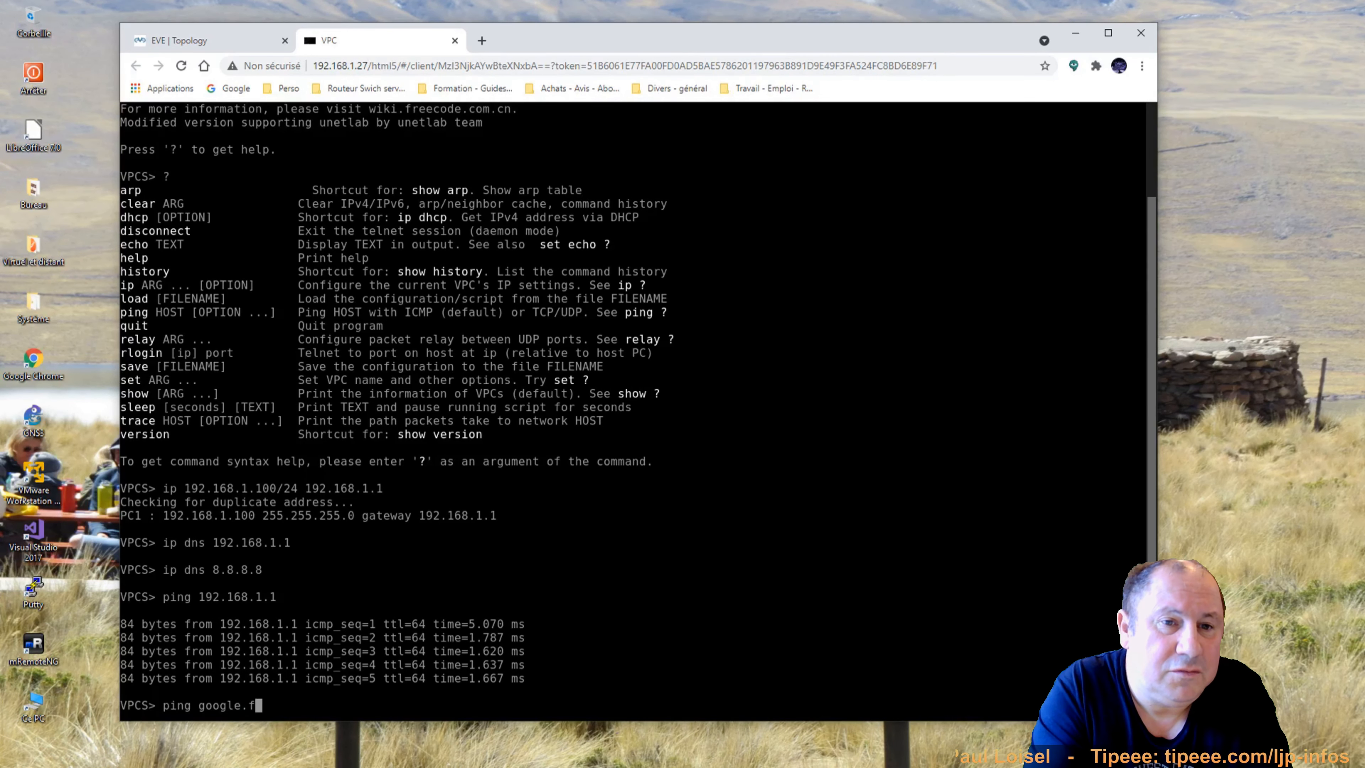
pyautogui.press('BackSpace')
pyautogui.press('BackSpace')
pyautogui.press('BackSpace')
pyautogui.press('BackSpace')
pyautogui.press('BackSpace')
pyautogui.press('BackSpace')
pyautogui.press('BackSpace')
pyautogui.press('BackSpace')
pyautogui.press('BackSpace')
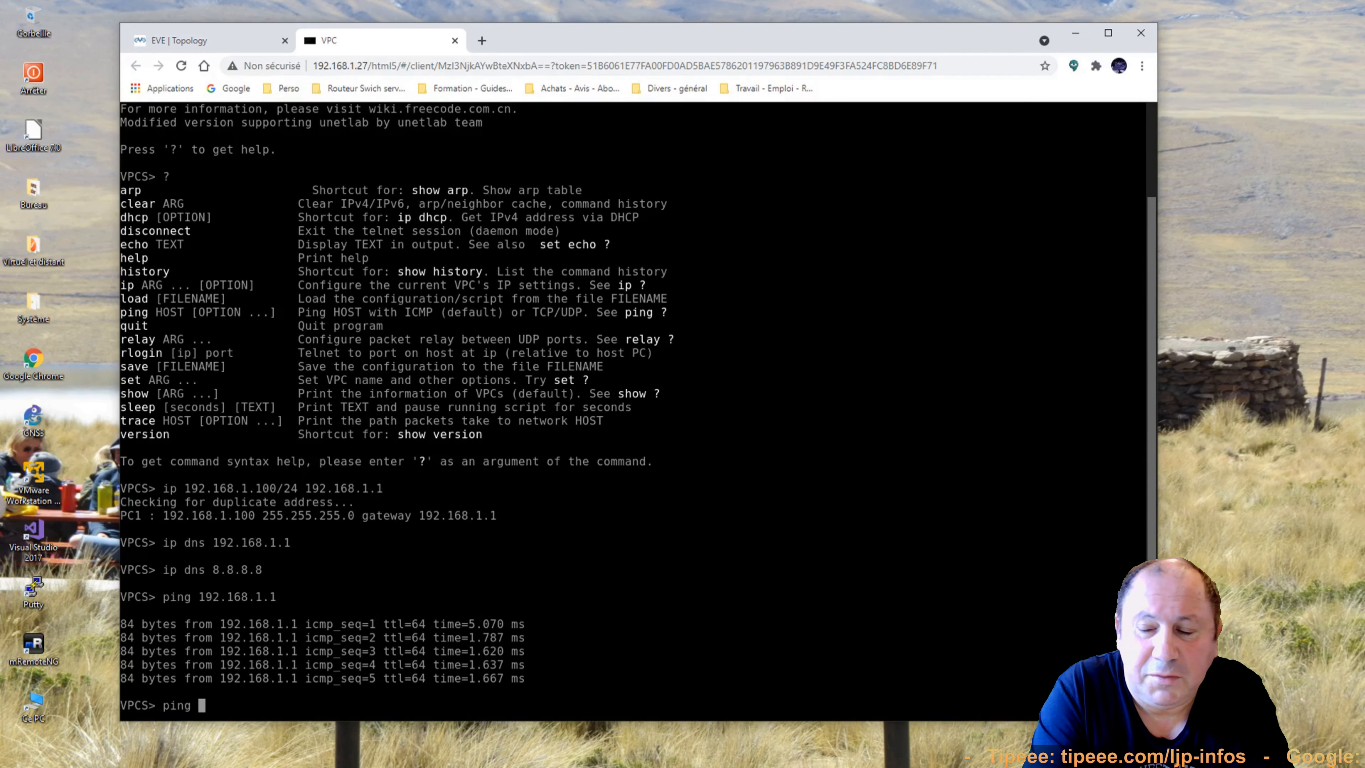
pyautogui.write('eve-n')
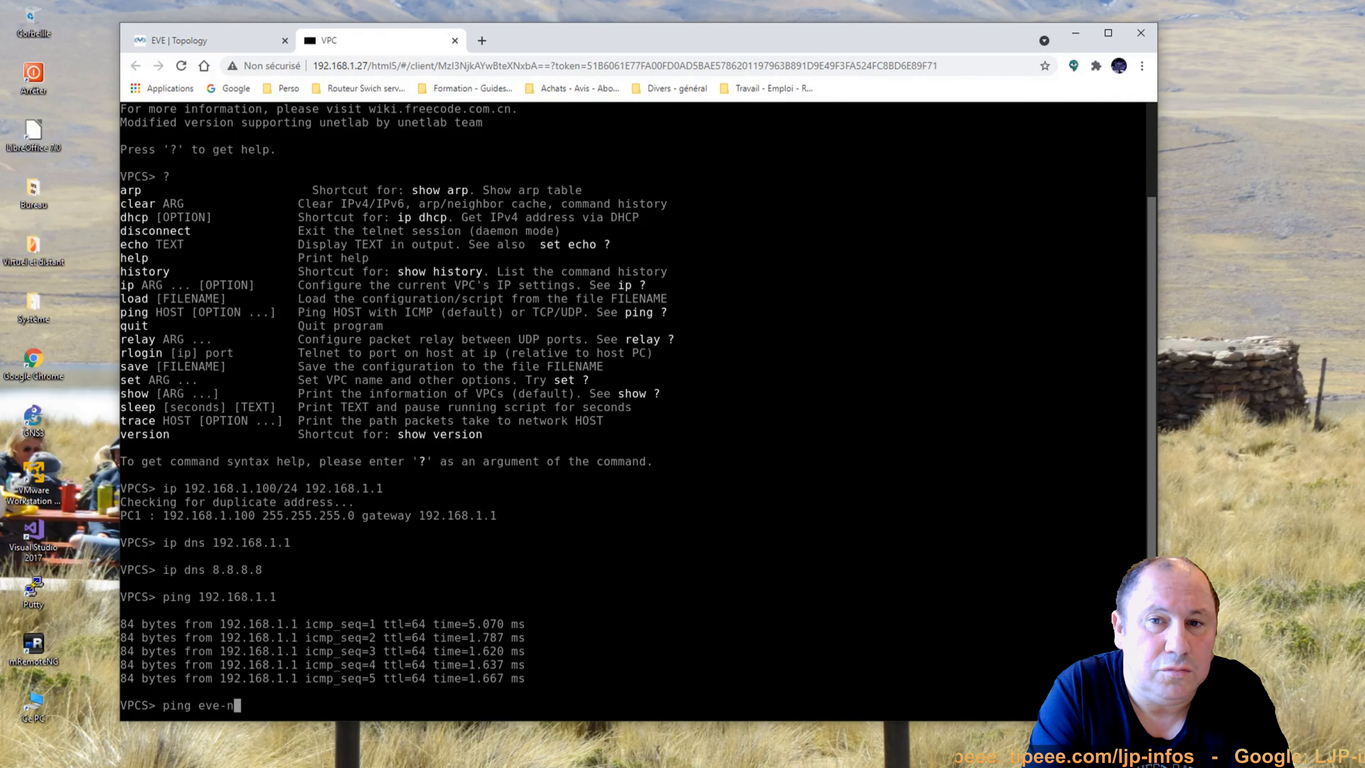
pyautogui.write('g.net')
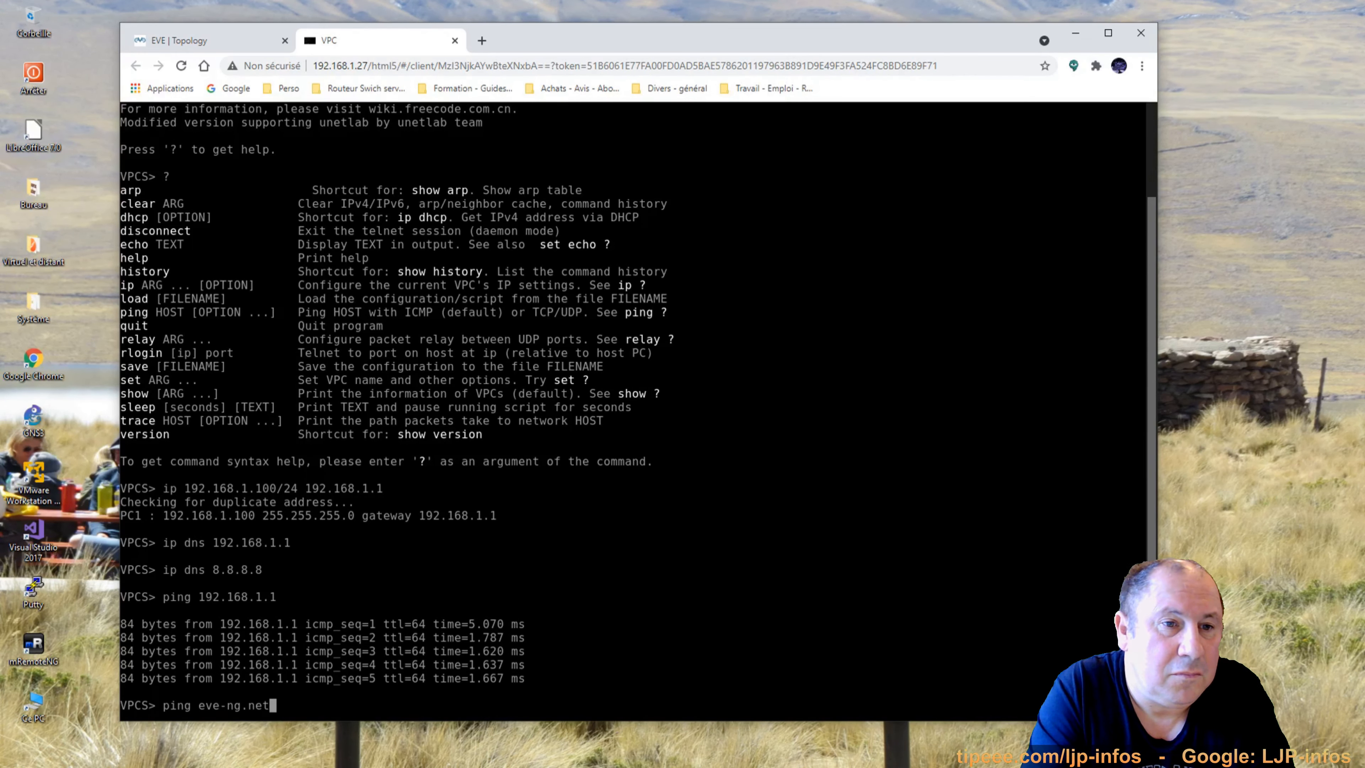
pyautogui.press('Return')
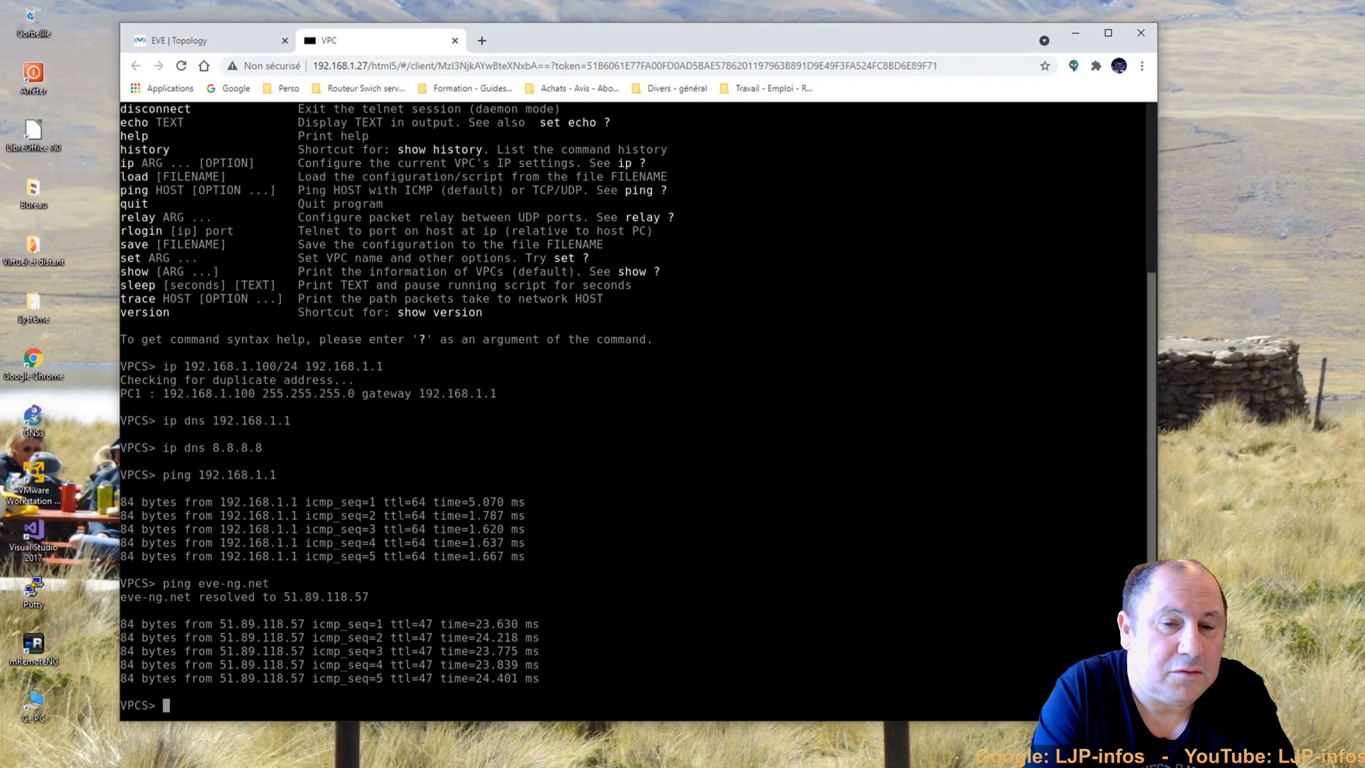
pyautogui.click(454, 40)
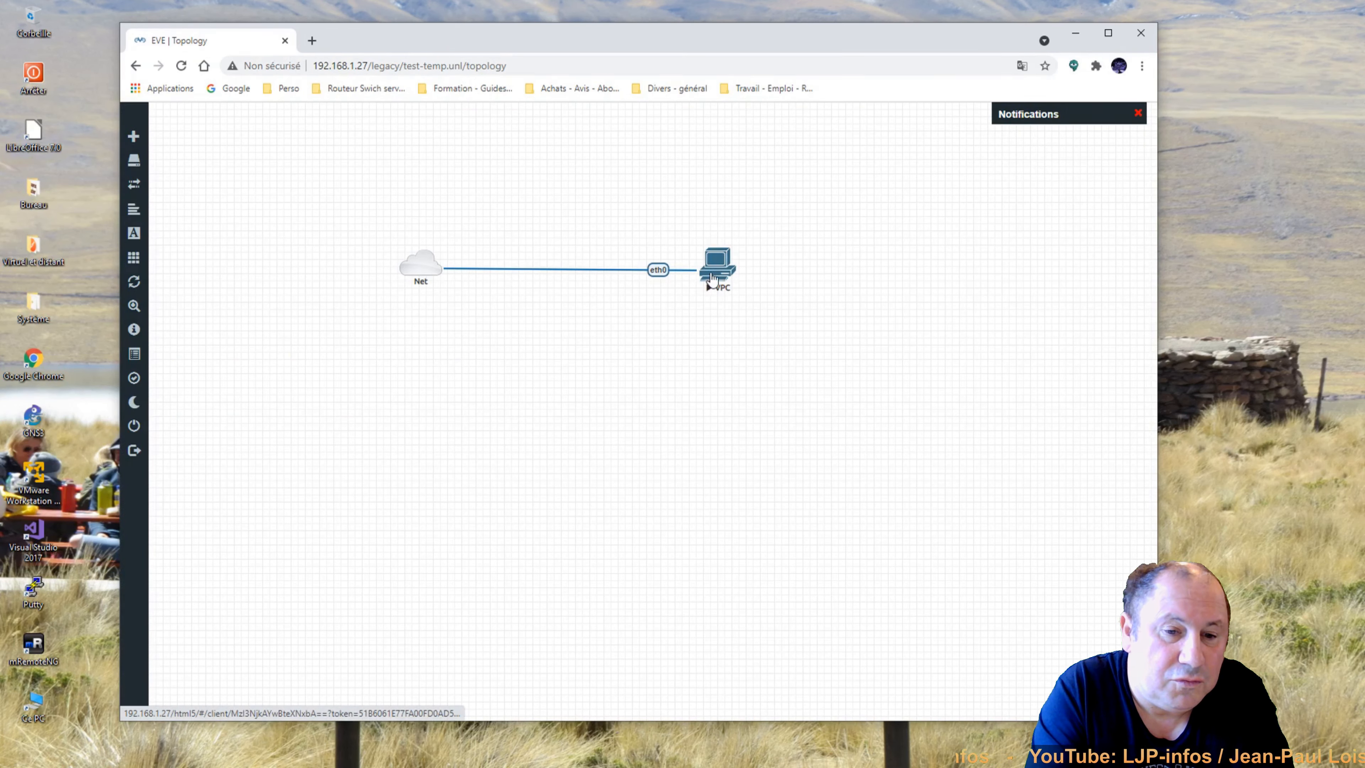
# Stop the VPC node and close the test-temp lab.
pyautogui.rightClick(713, 274)
pyautogui.click(746, 312)
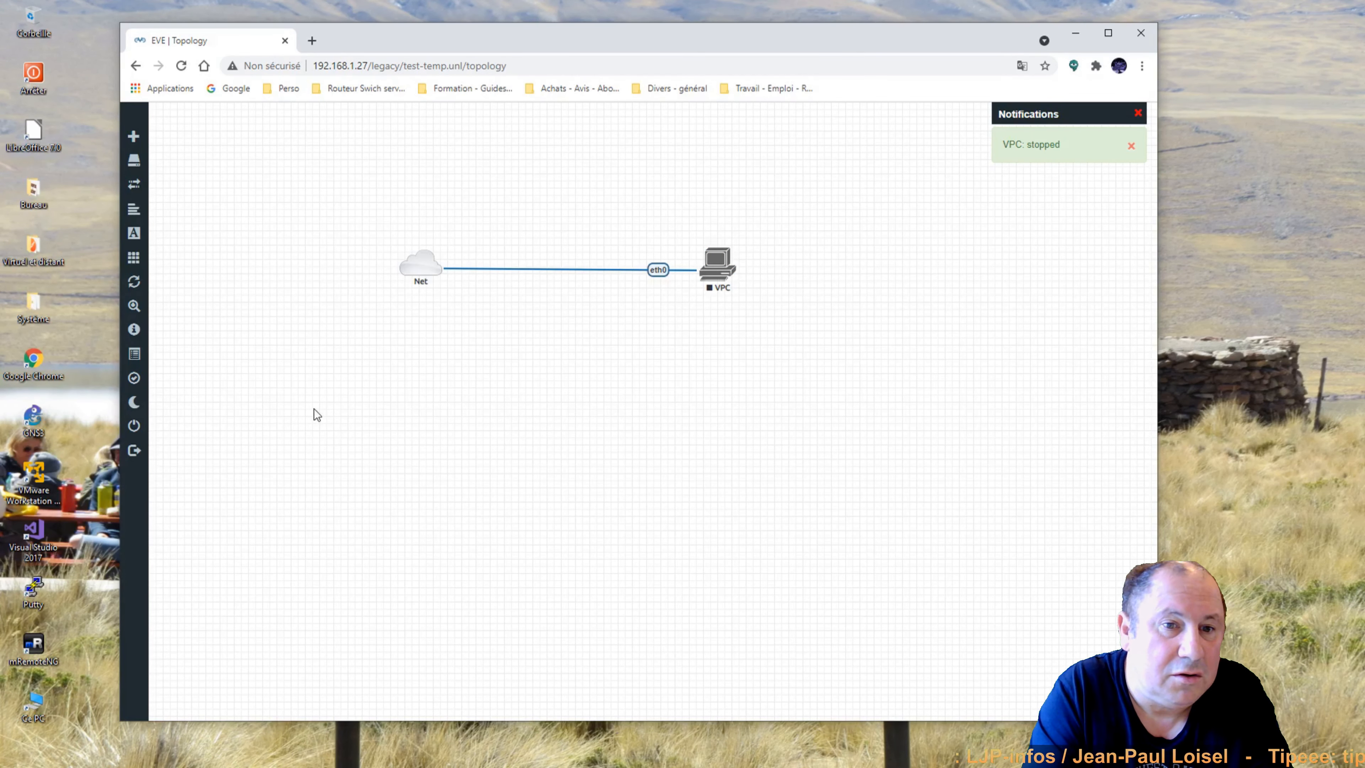
pyautogui.moveTo(147, 432)
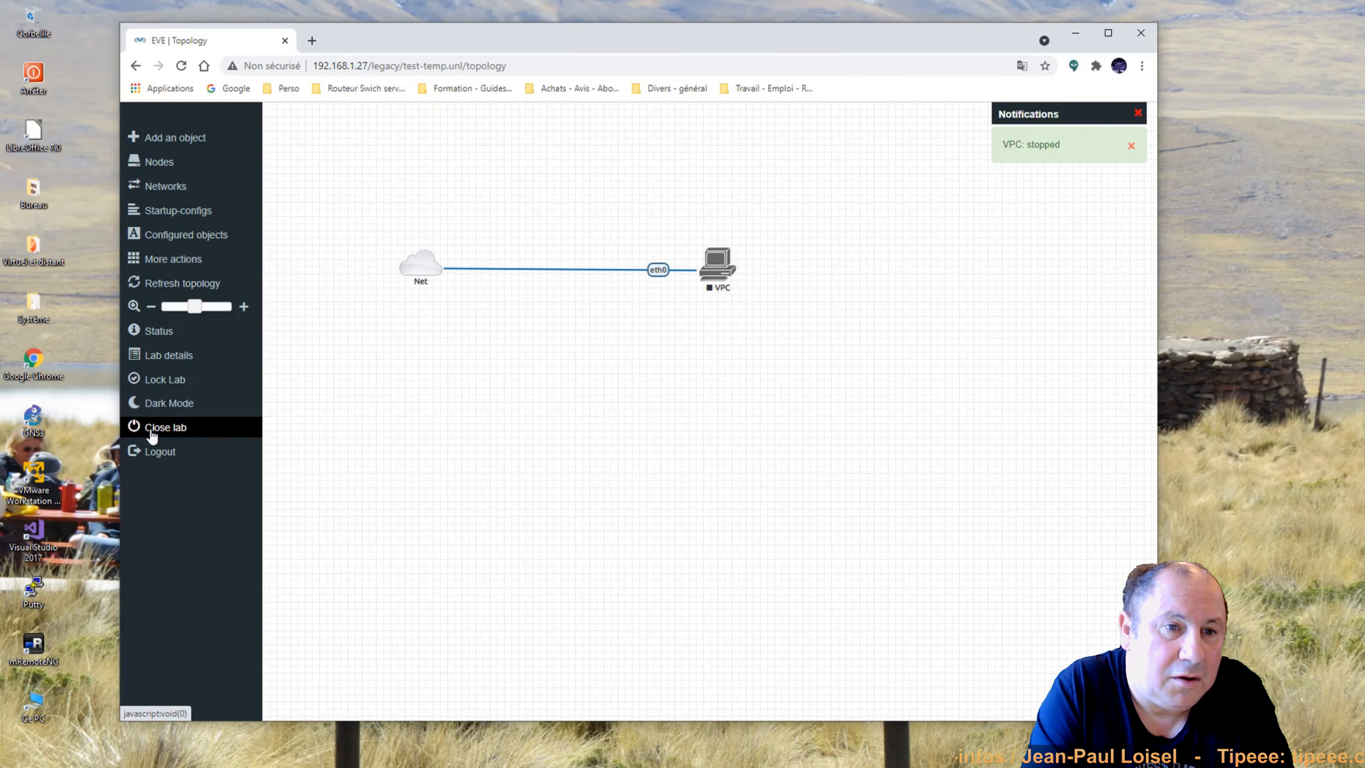
pyautogui.click(152, 433)
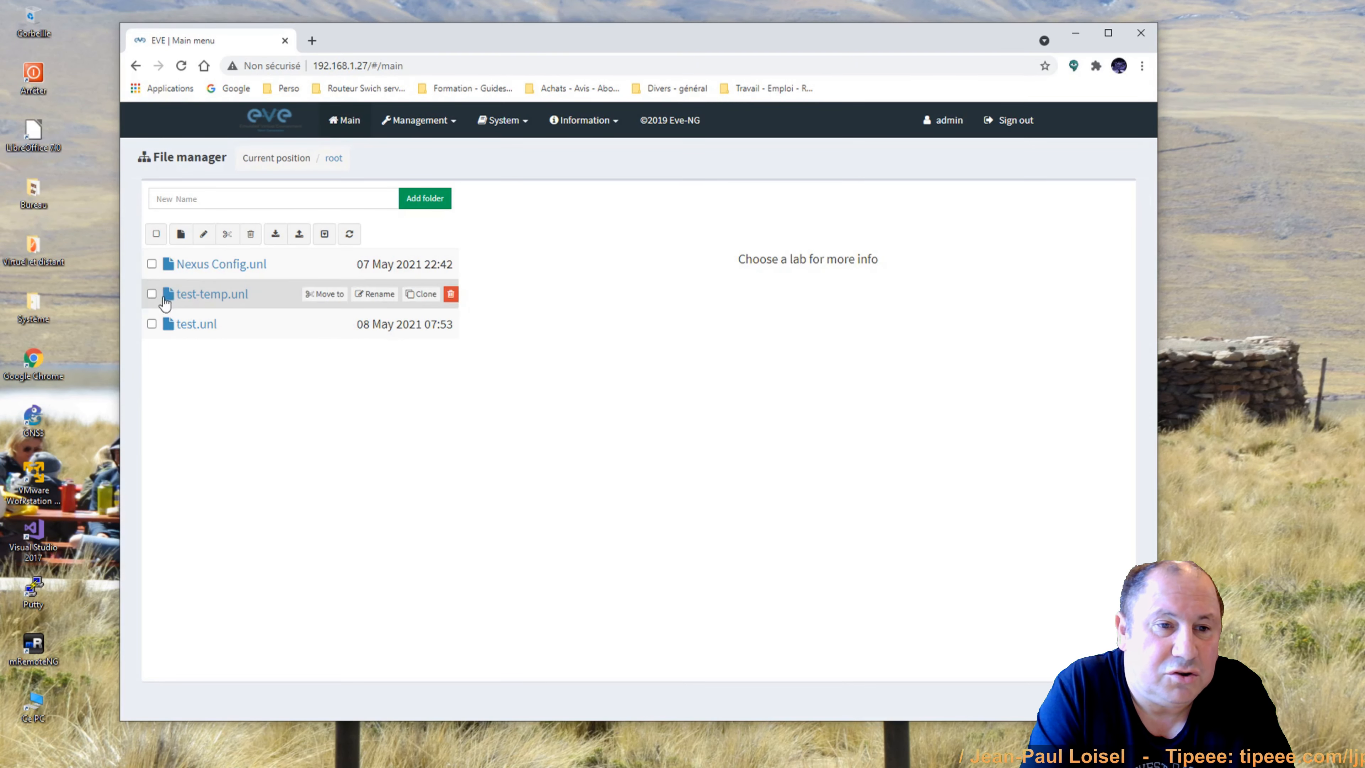
# Delete the test-temp.unl lab from the file manager and confirm the deletion.
pyautogui.click(151, 294)
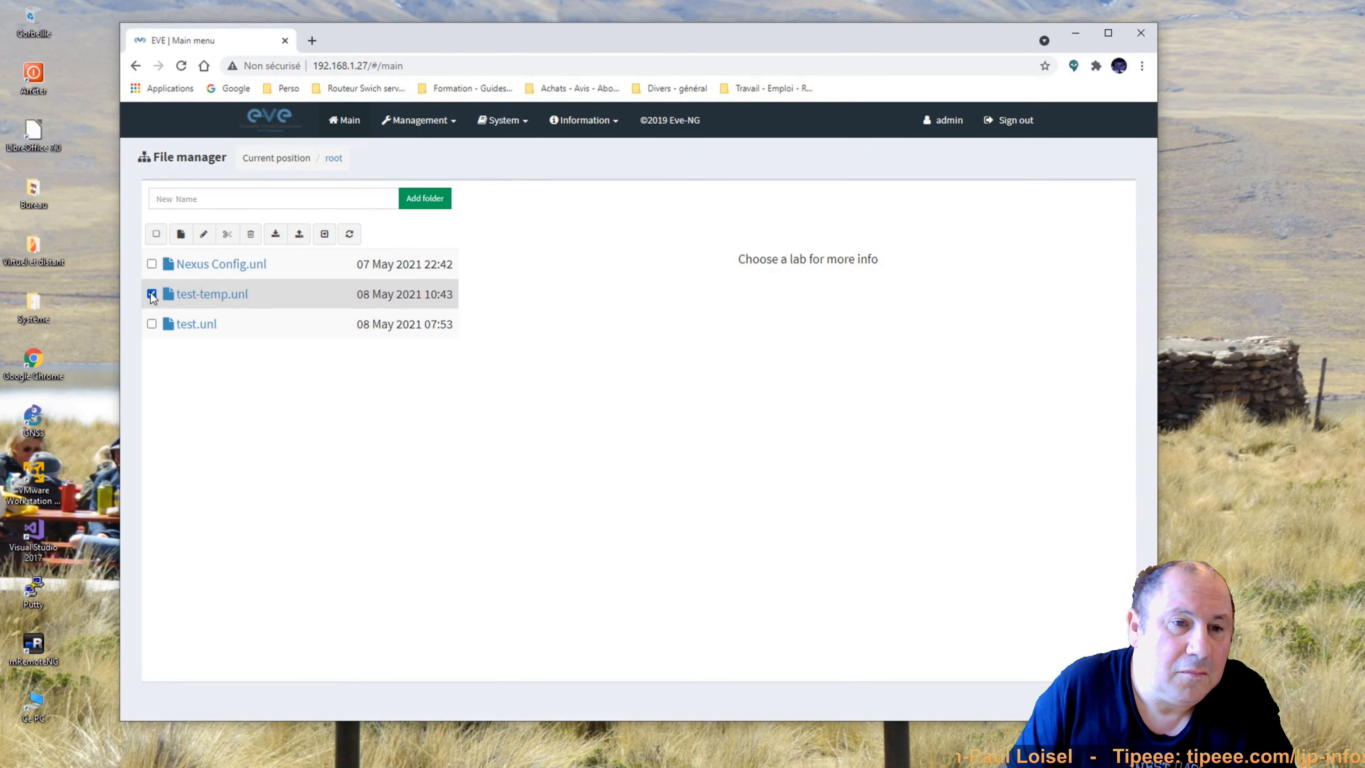
pyautogui.moveTo(451, 300)
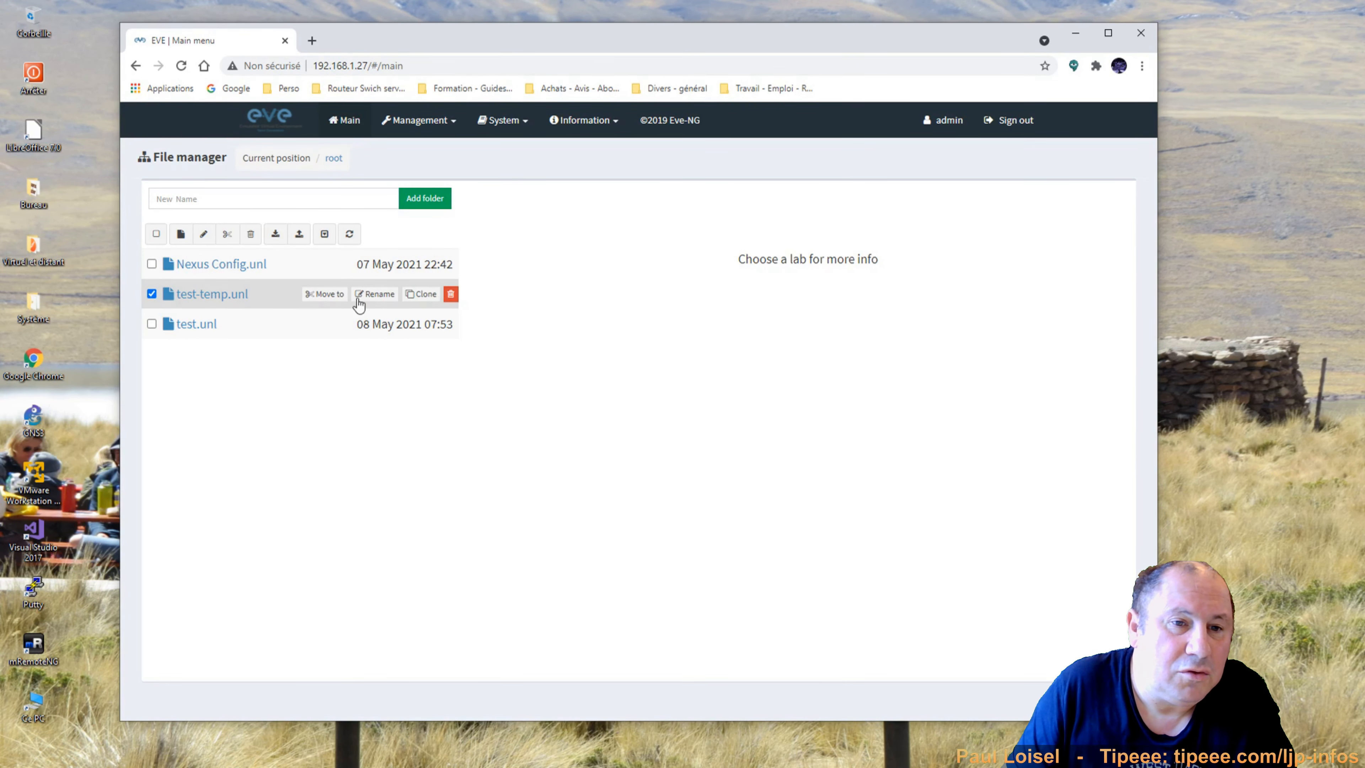
pyautogui.click(450, 294)
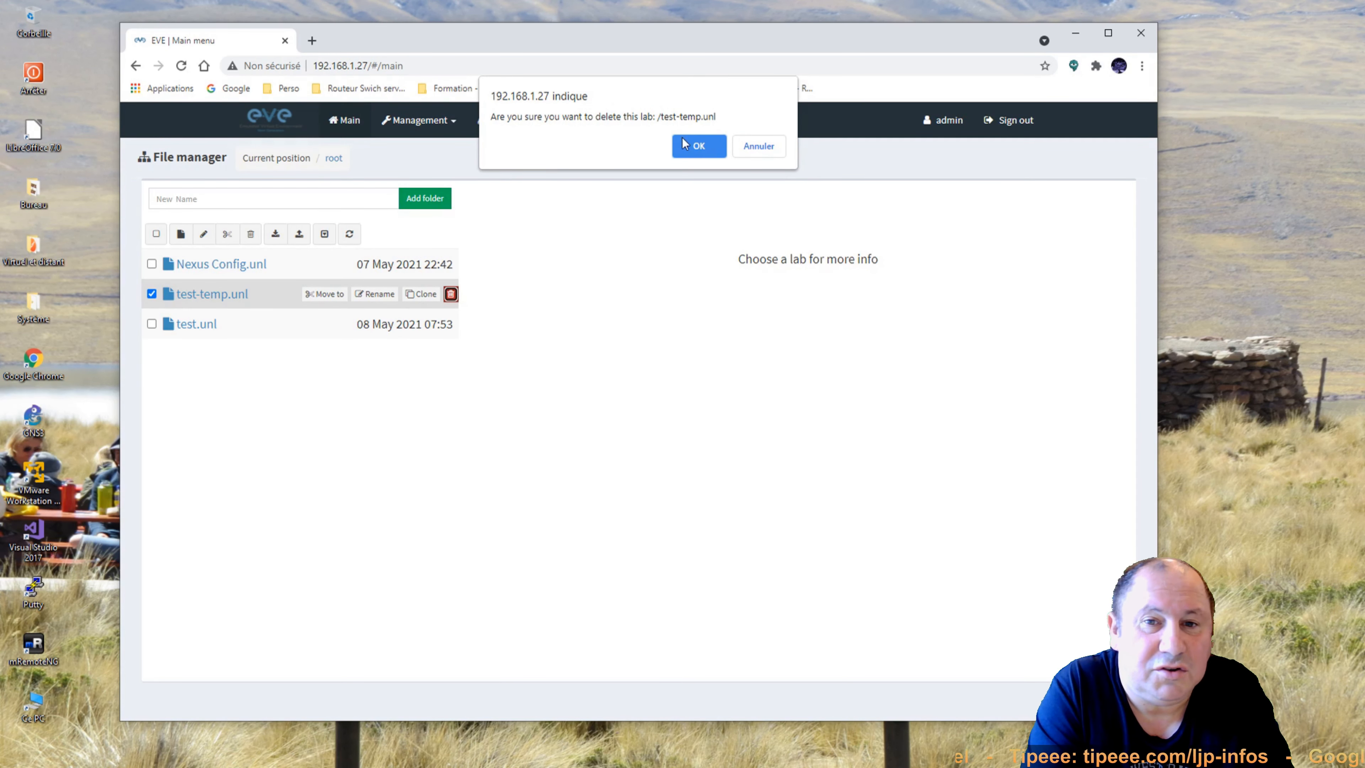
pyautogui.click(698, 146)
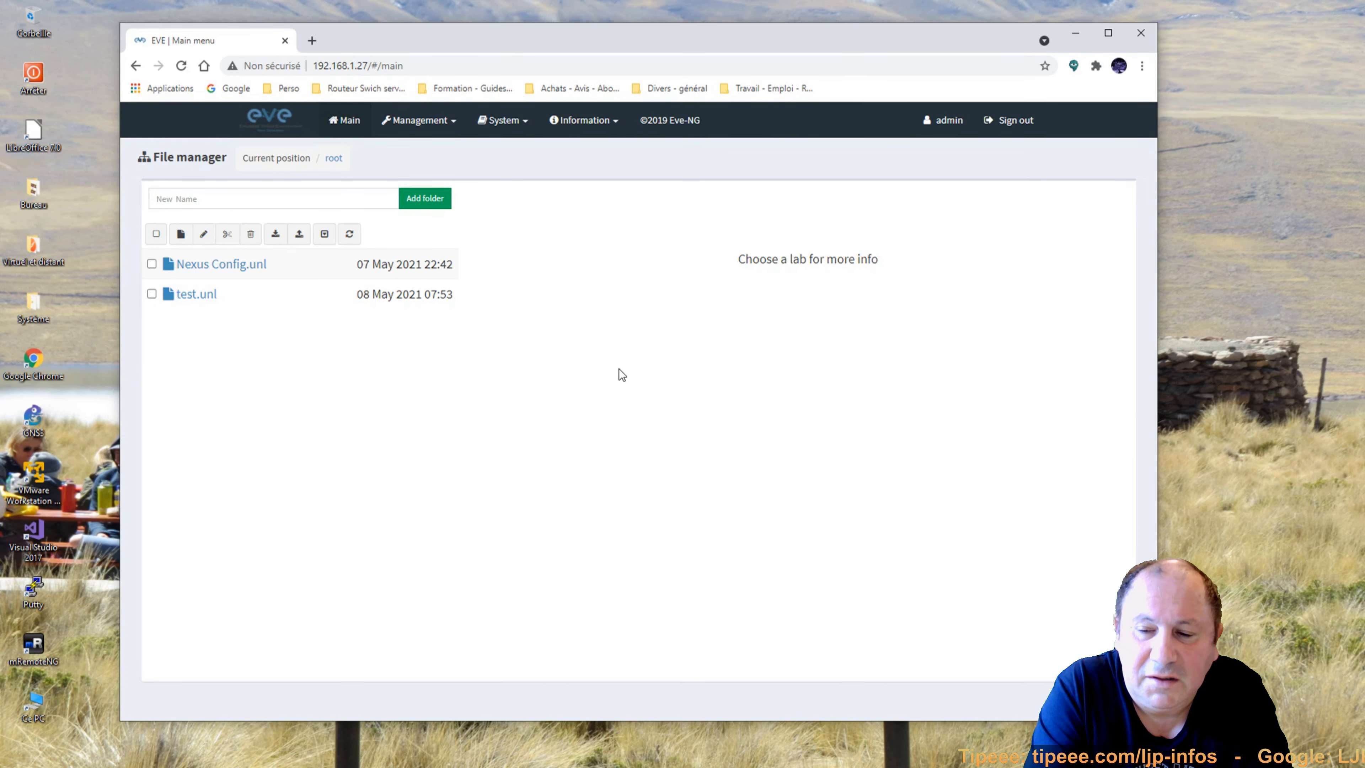
# Close the Chrome window holding the EVE-NG lab manager.
pyautogui.click(1137, 39)
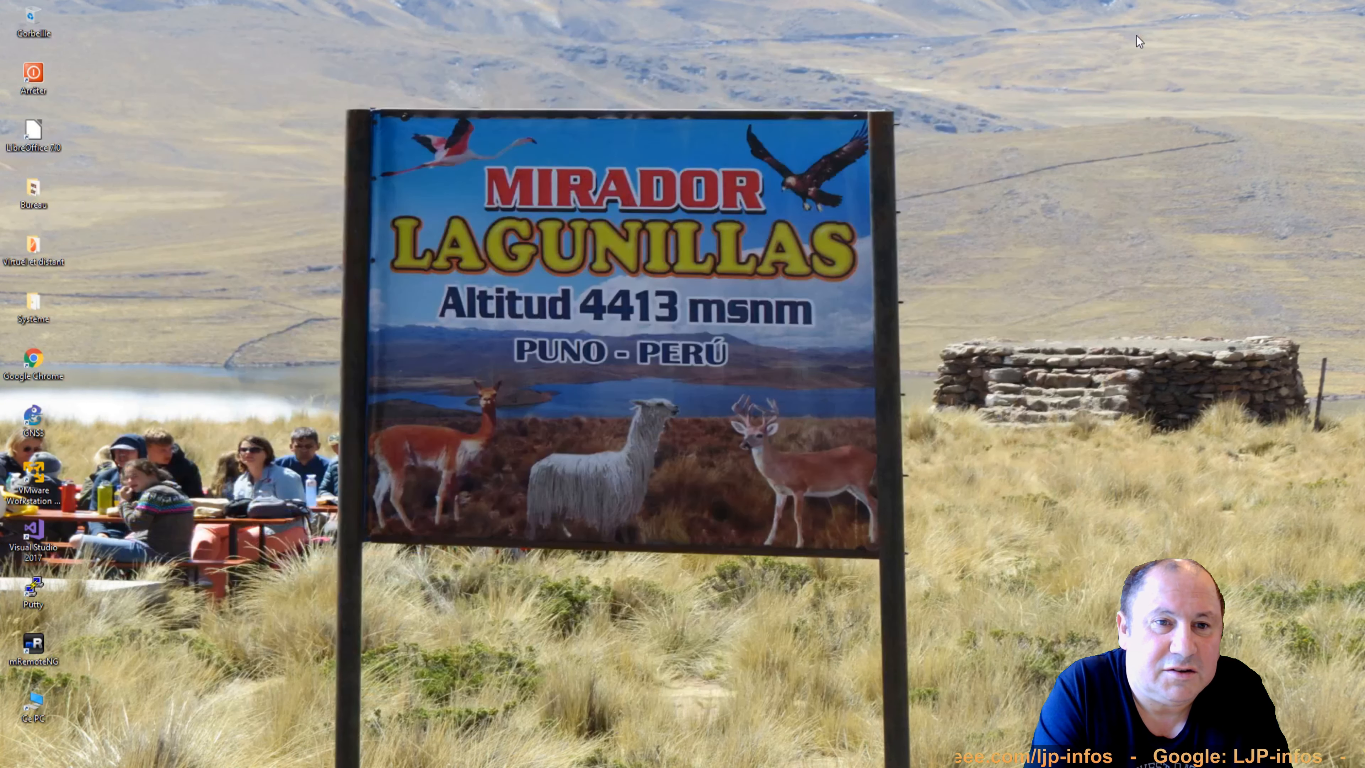